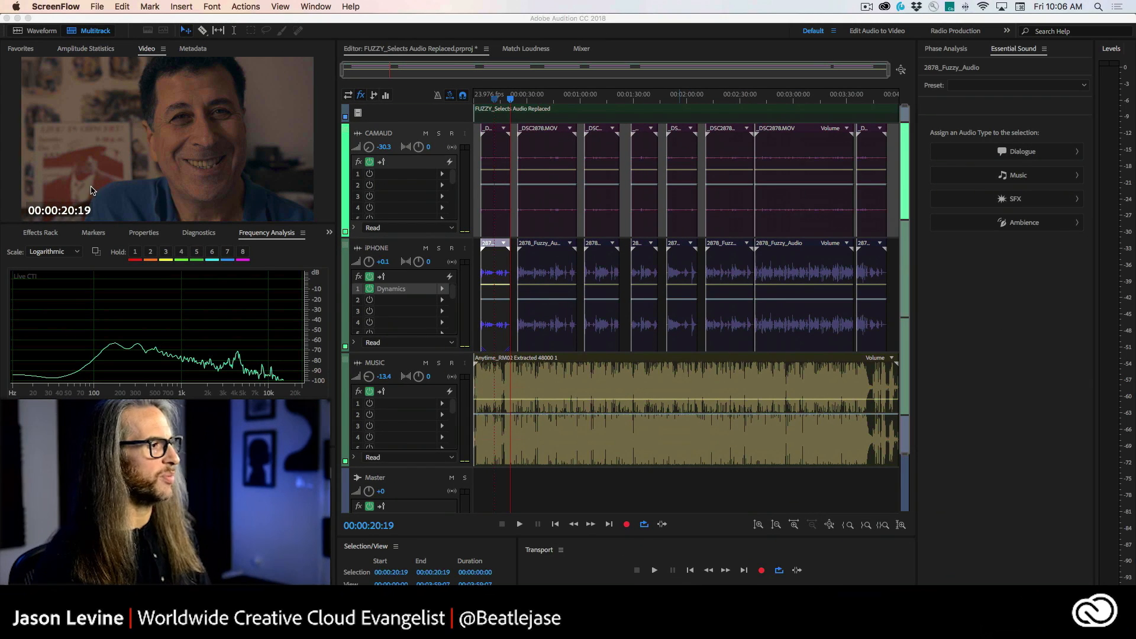
Step: Open the Video Preferences and examine the Video Timecode Overlay options, cancelling without changes
right_click(100, 178)
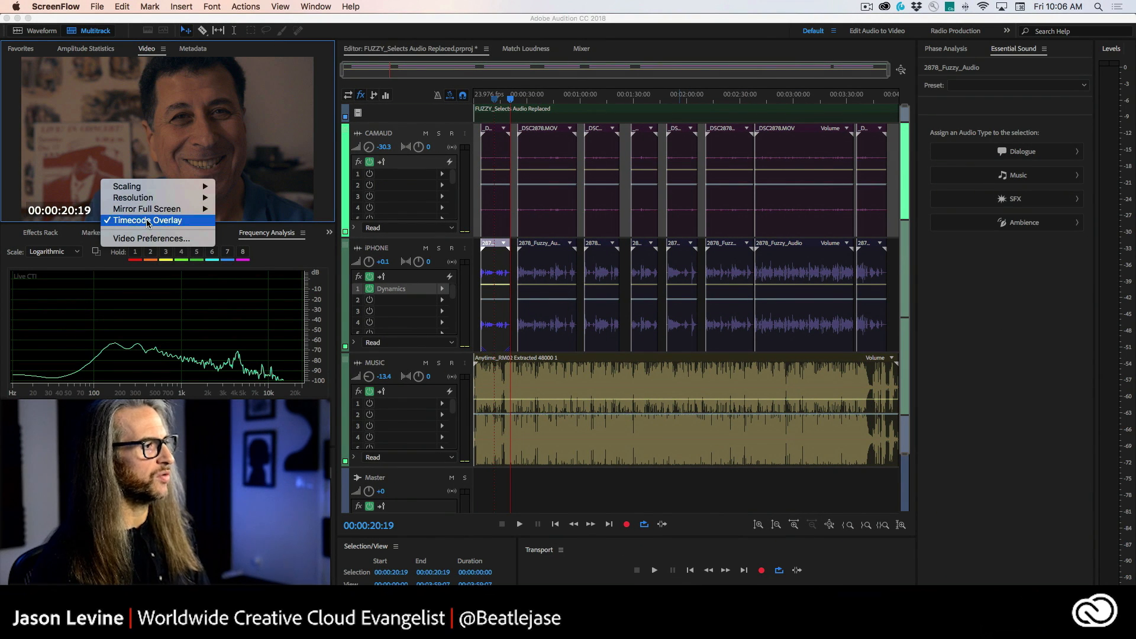
click(187, 239)
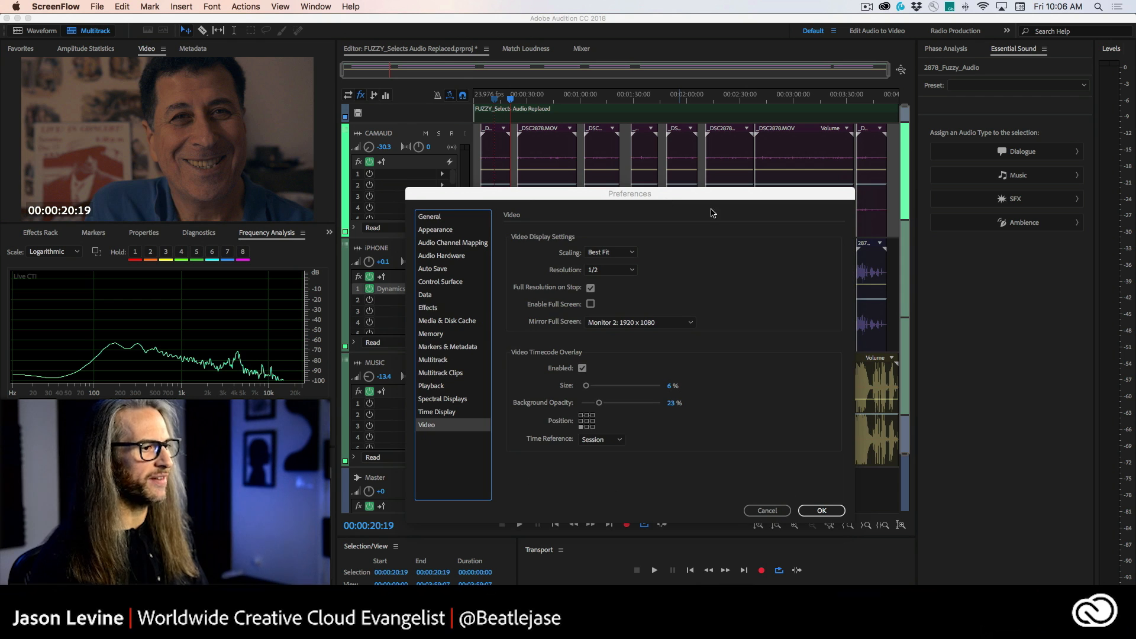
drag(606, 193, 608, 110)
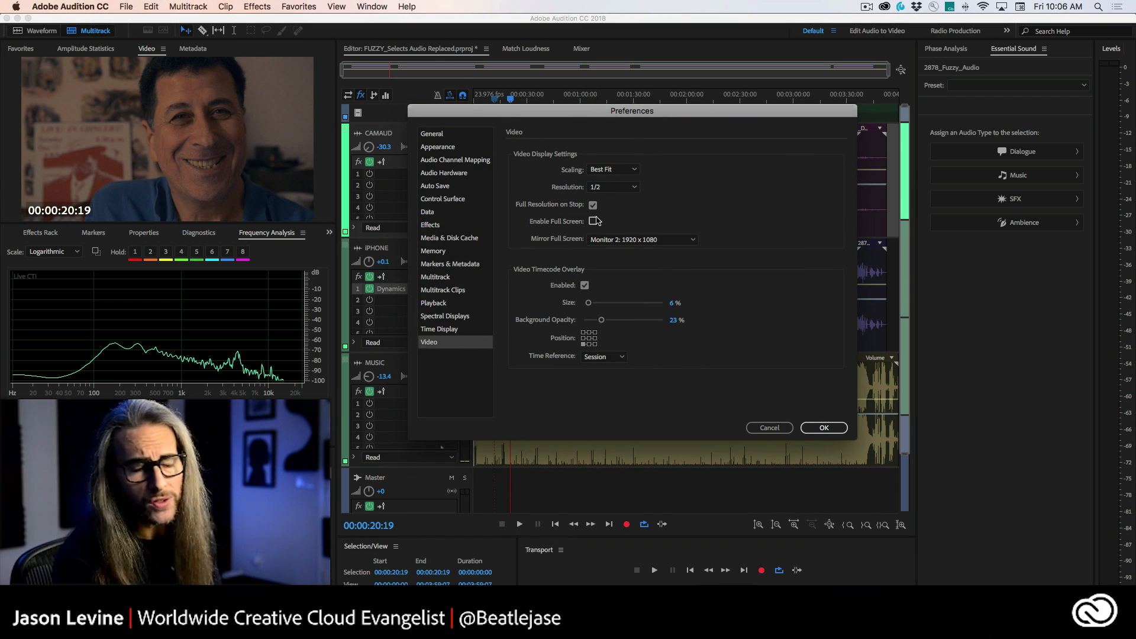
click(689, 240)
click(684, 222)
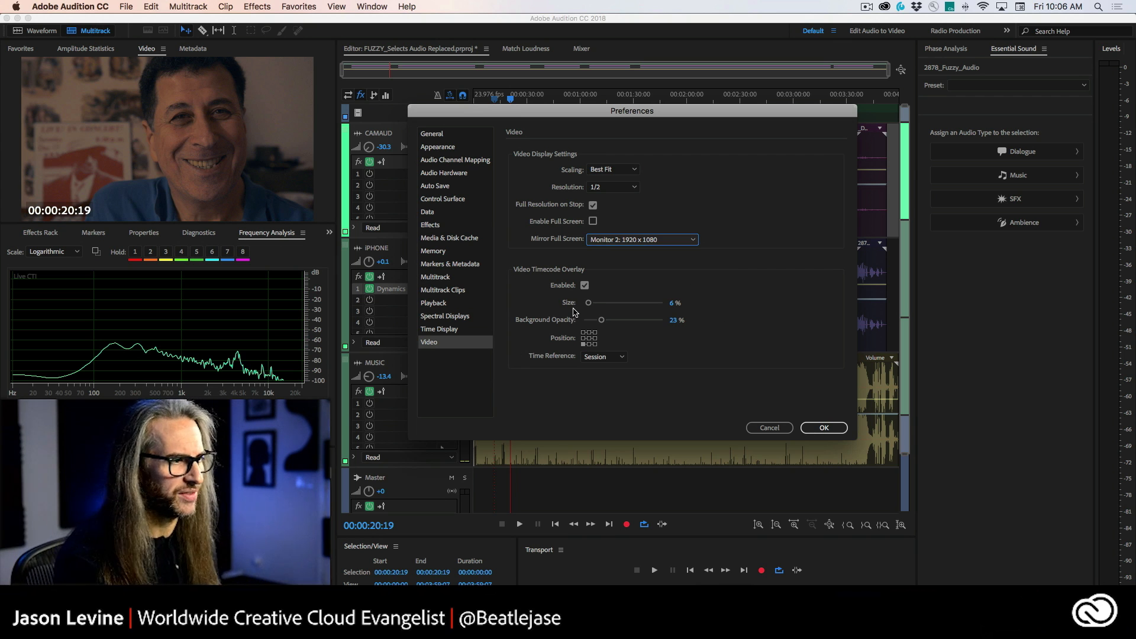
click(610, 359)
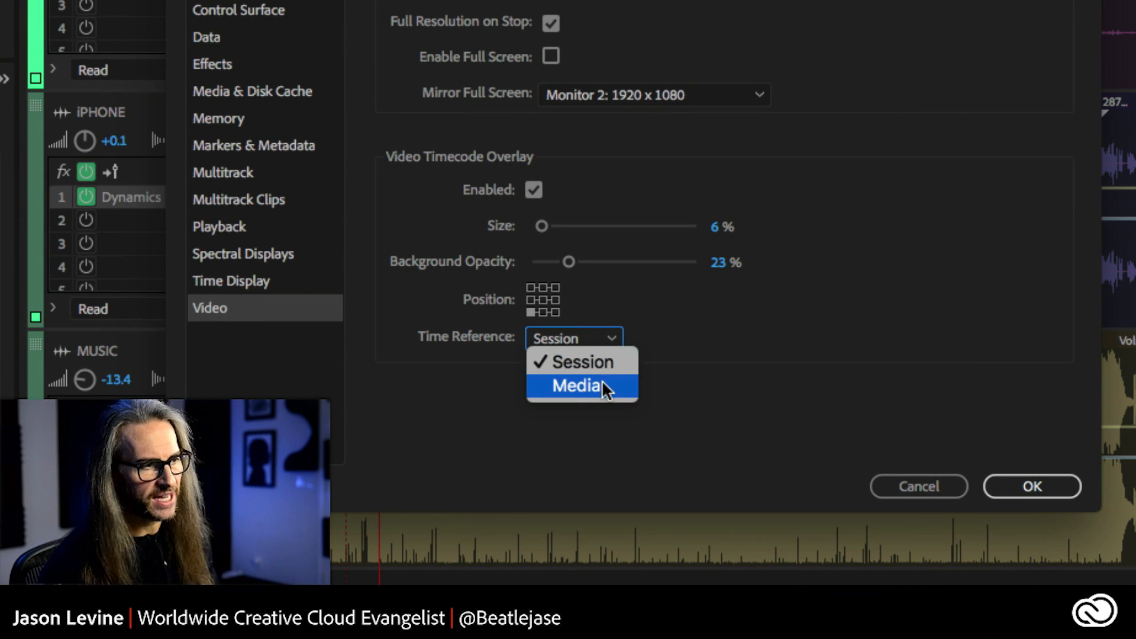
click(698, 339)
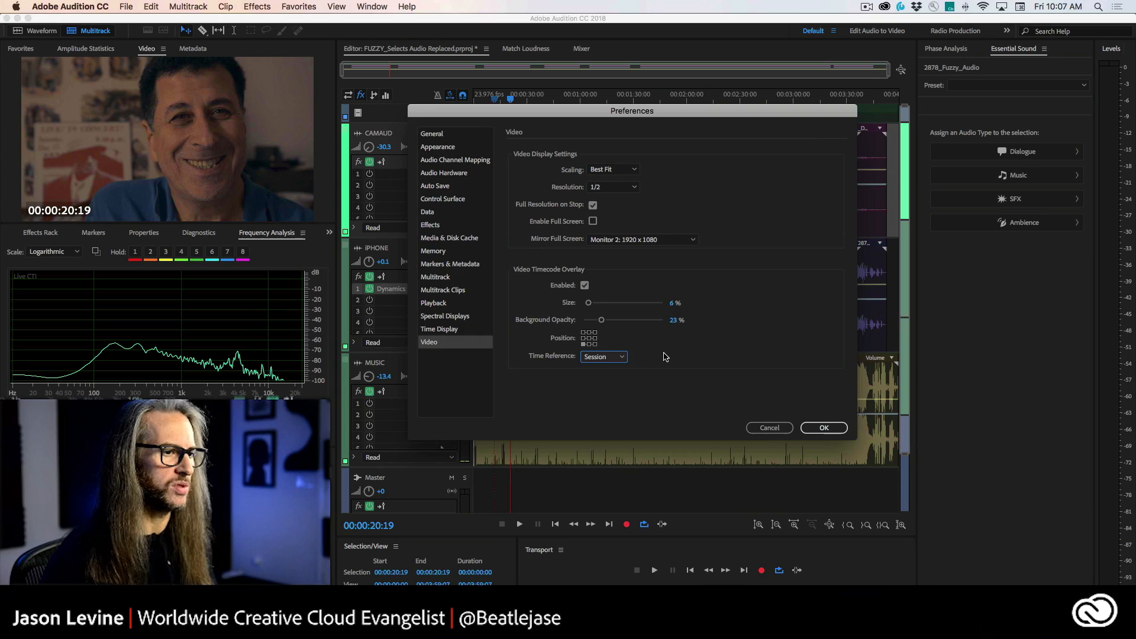
click(776, 429)
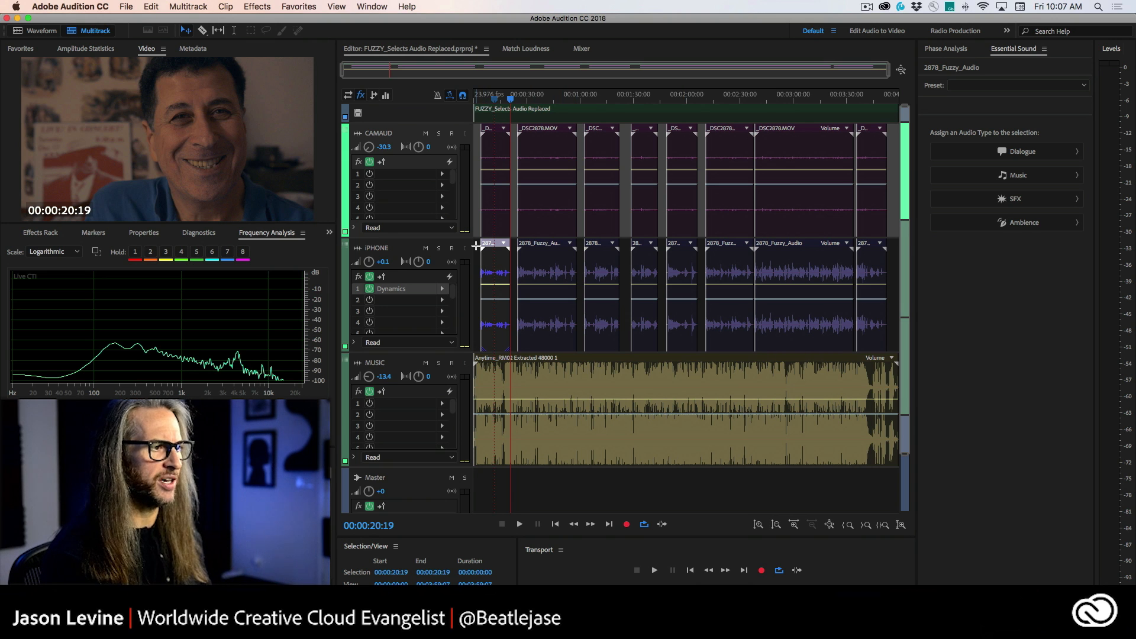
Step: Select all clips on the iPhone track and switch off that track's effects rack
drag(477, 247, 864, 341)
drag(573, 63, 534, 65)
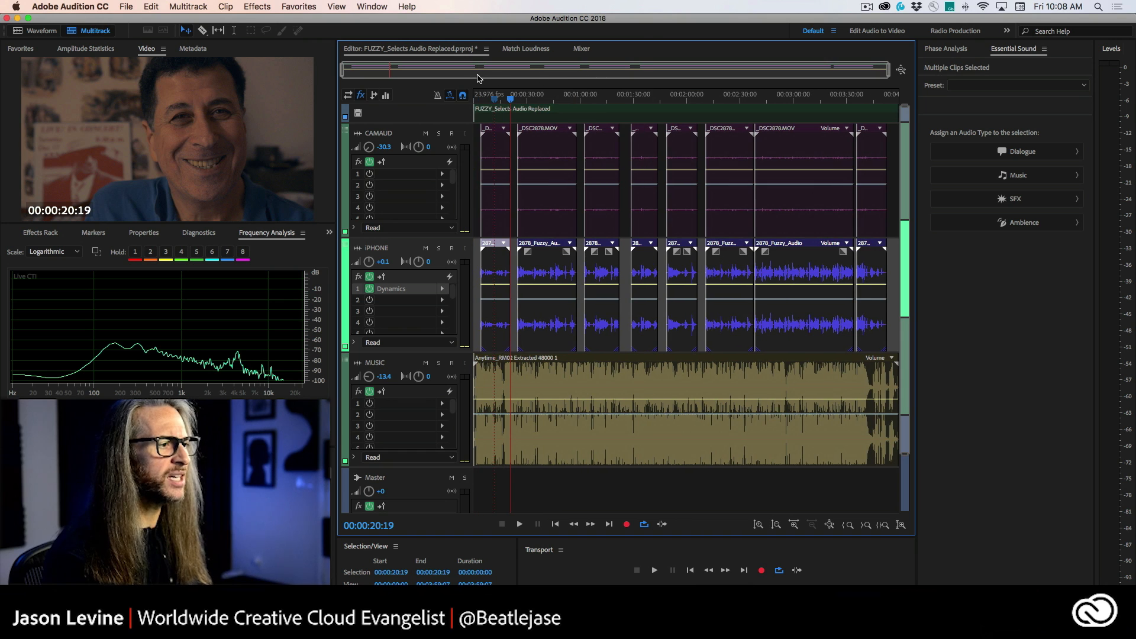
click(370, 277)
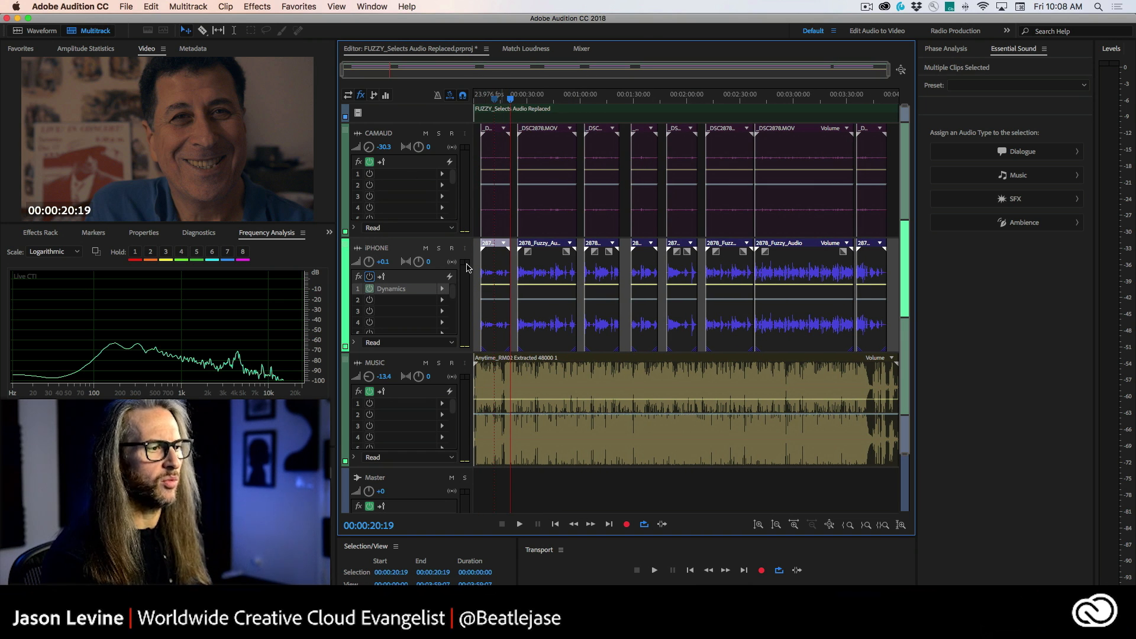
Step: Play the session from the beginning and stop playback
click(478, 101)
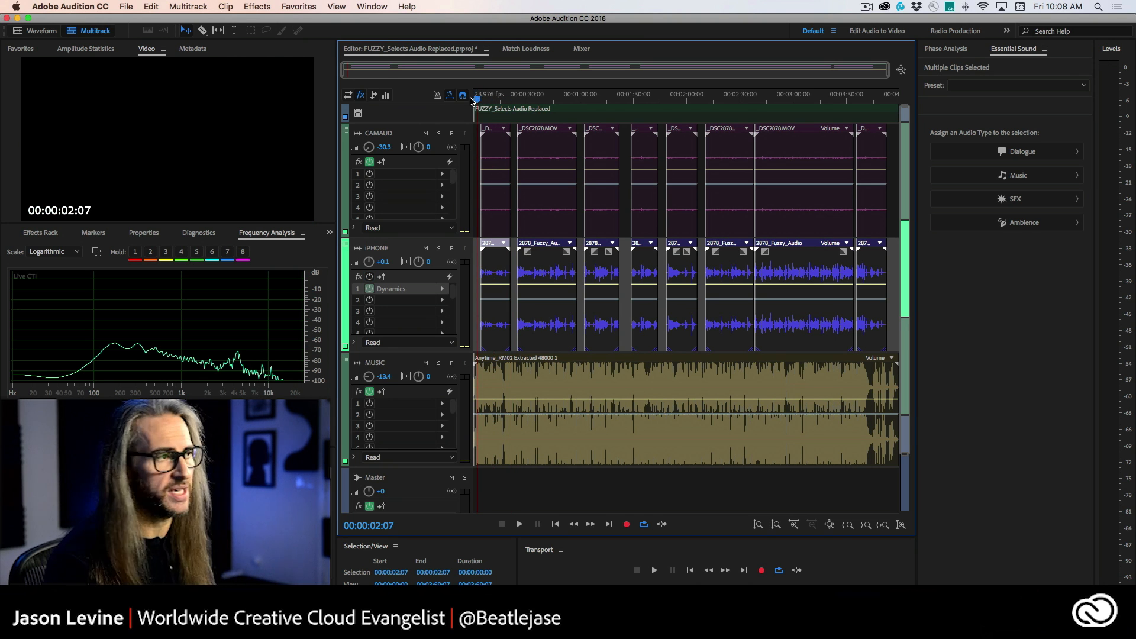
click(473, 101)
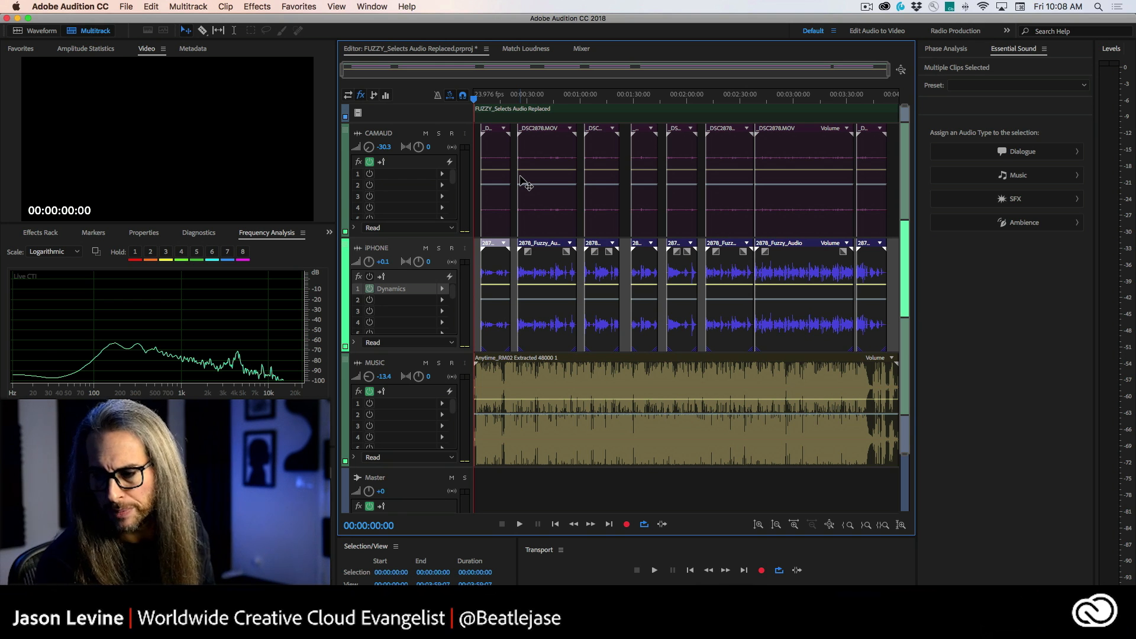
key(space)
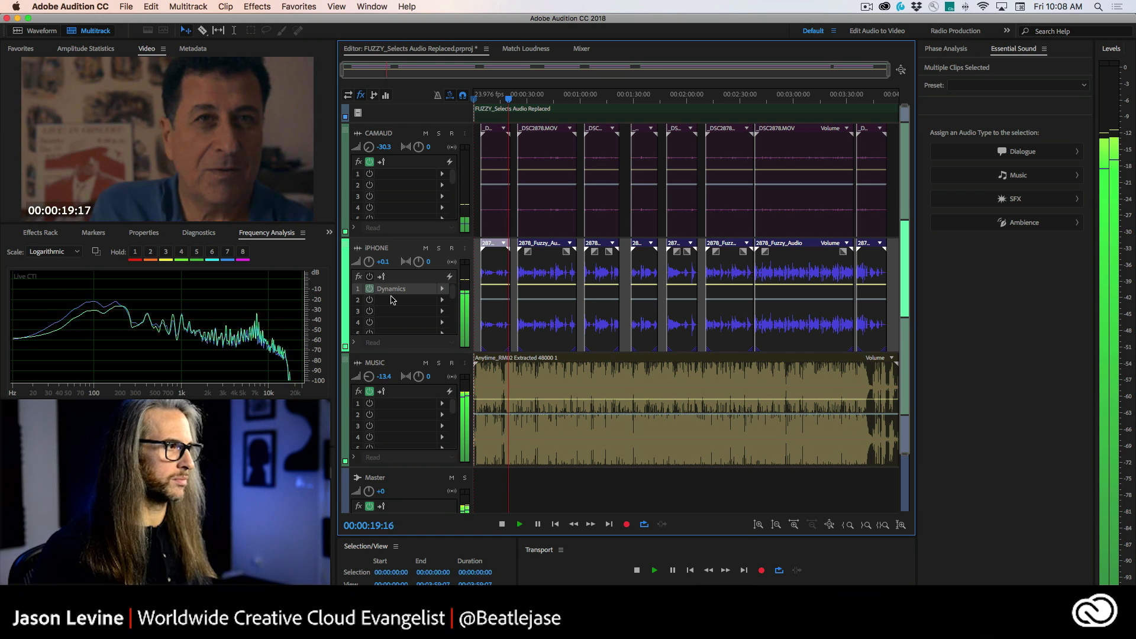
click(503, 525)
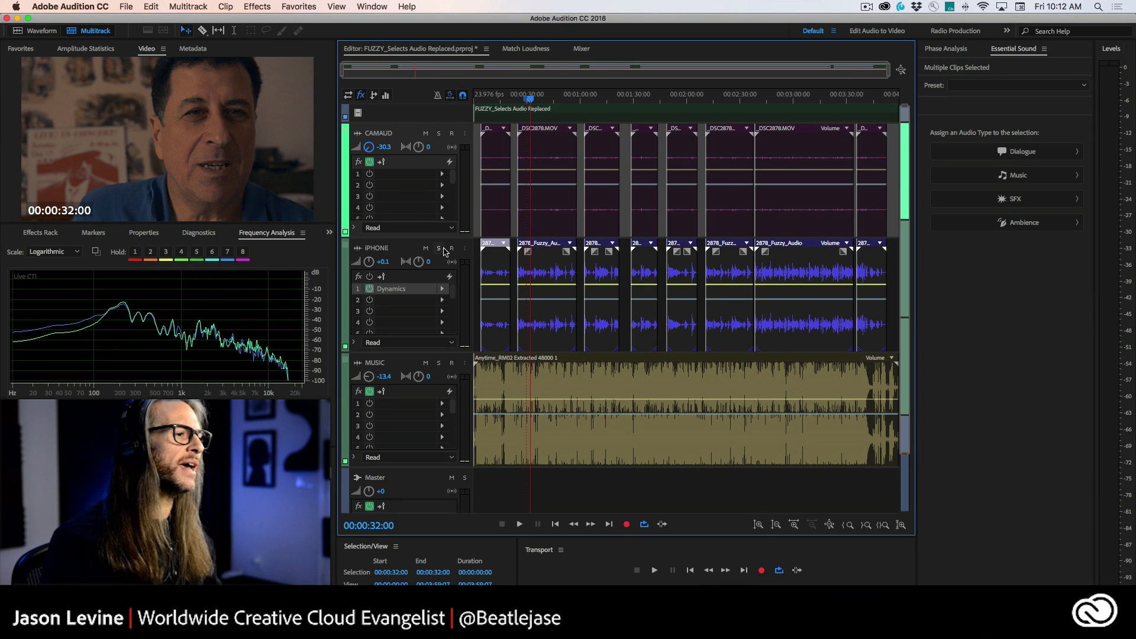
Step: Solo the iPhone track and place the playhead at about 40 seconds
click(438, 248)
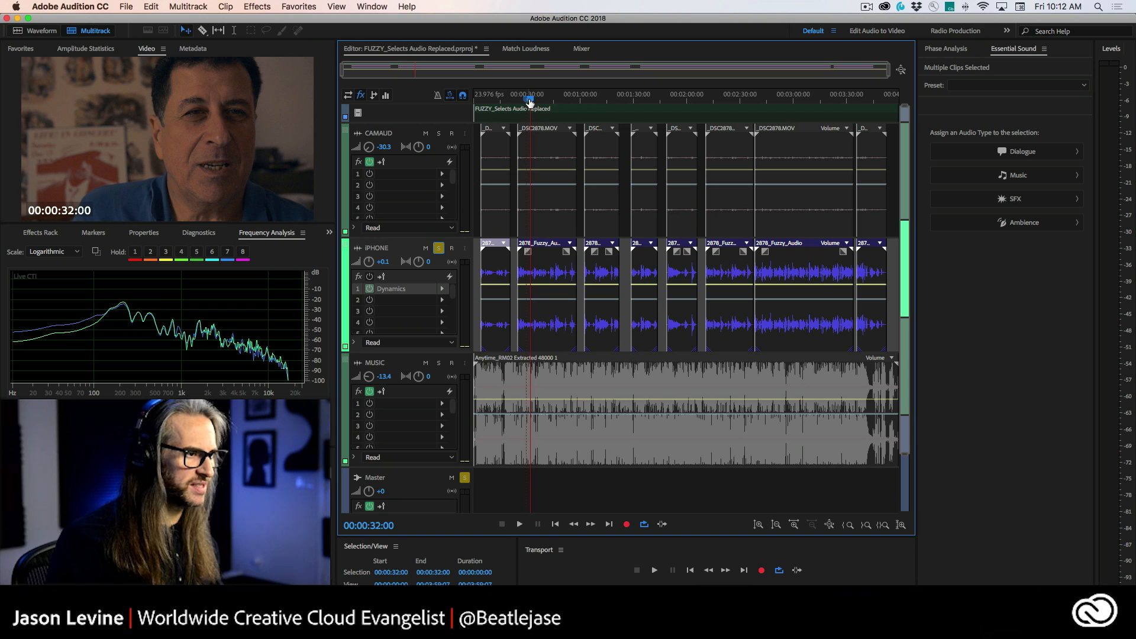
drag(530, 102, 544, 103)
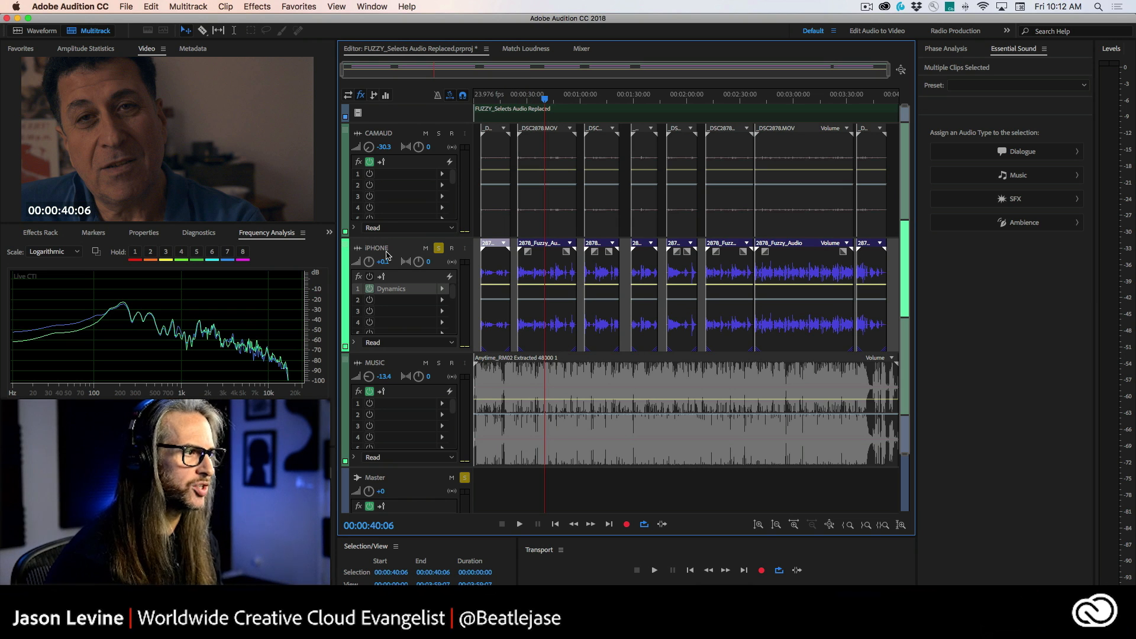
Step: Raise the iPhone track volume to +12 dB and lower it to +9 dB while playing back
drag(369, 262, 368, 252)
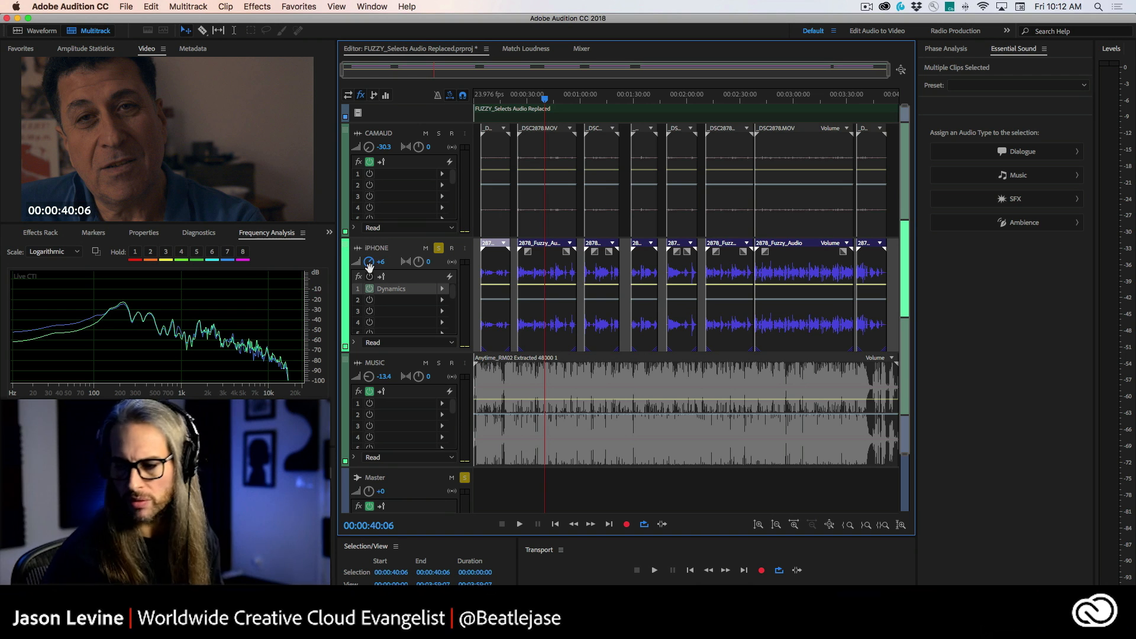
key(space)
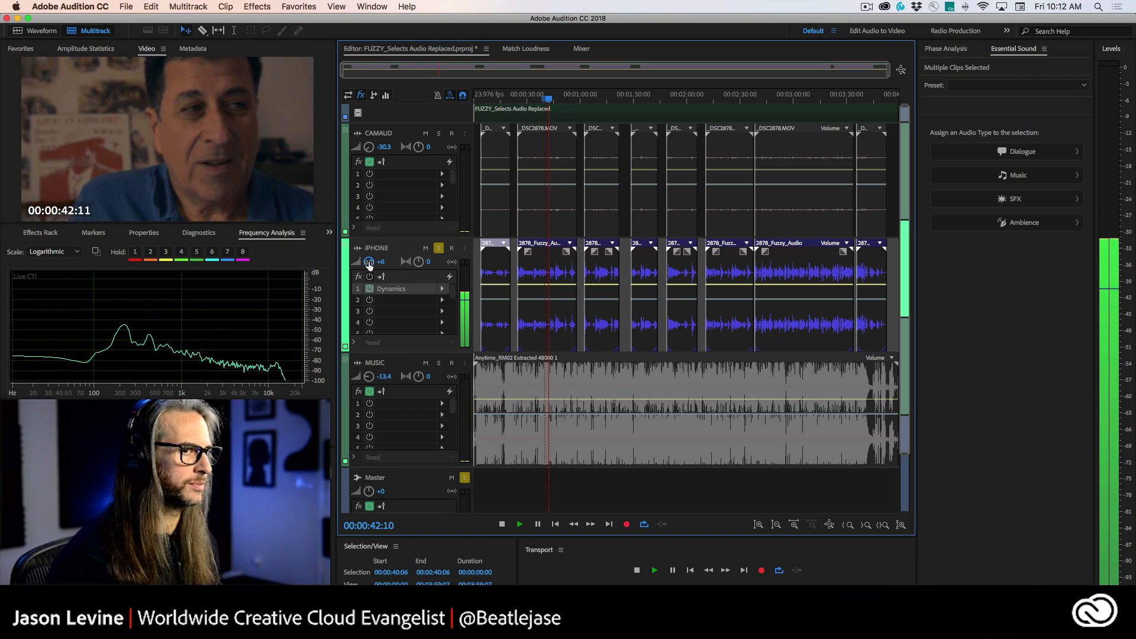
drag(369, 262, 369, 256)
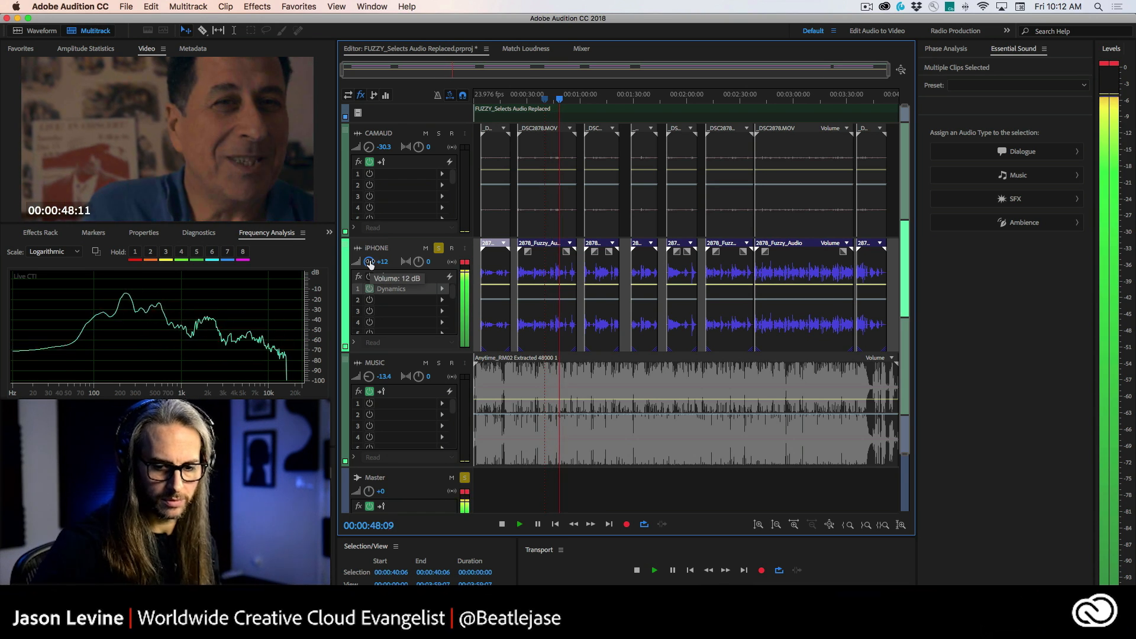
drag(368, 264, 369, 266)
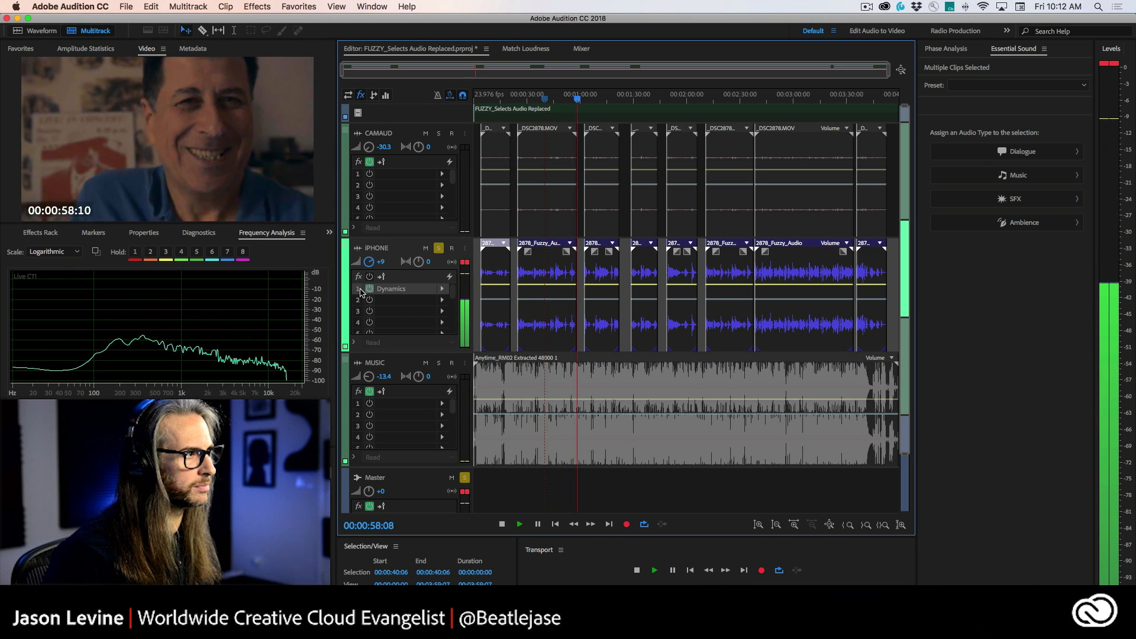
key(space)
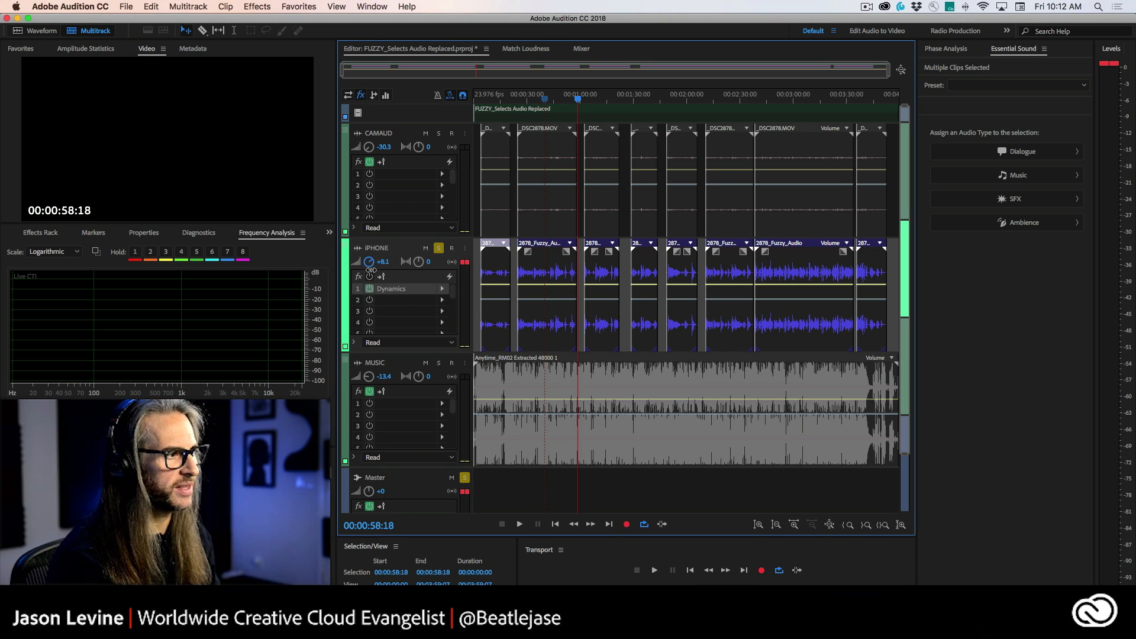
Step: Reset the iPhone track volume to 0 dB and switch its effects rack back on
drag(370, 270, 372, 288)
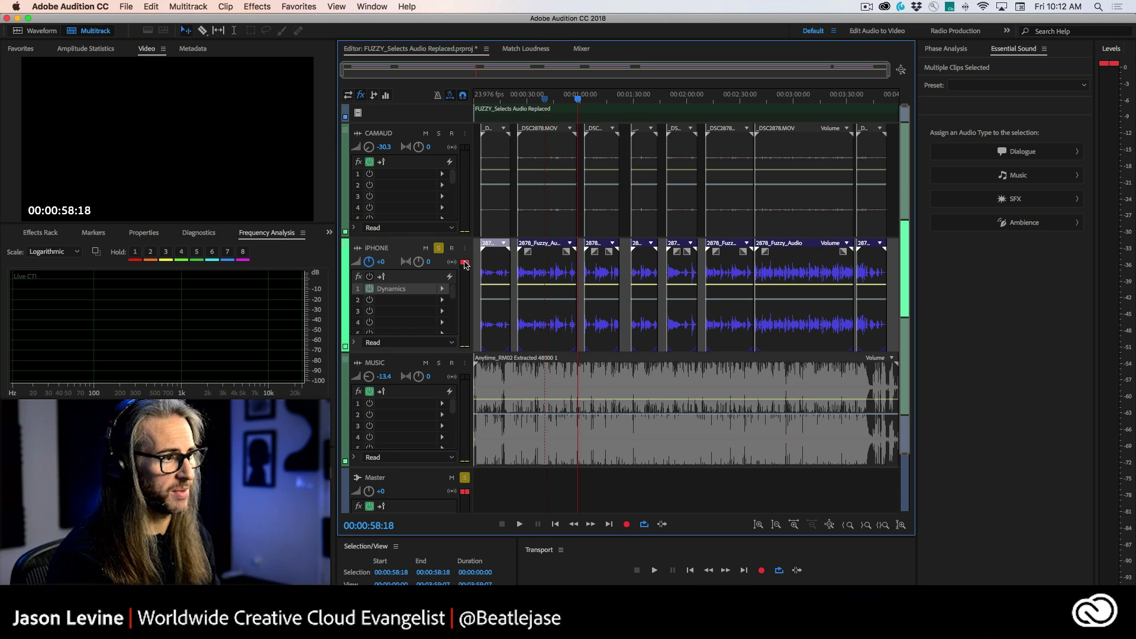
click(464, 494)
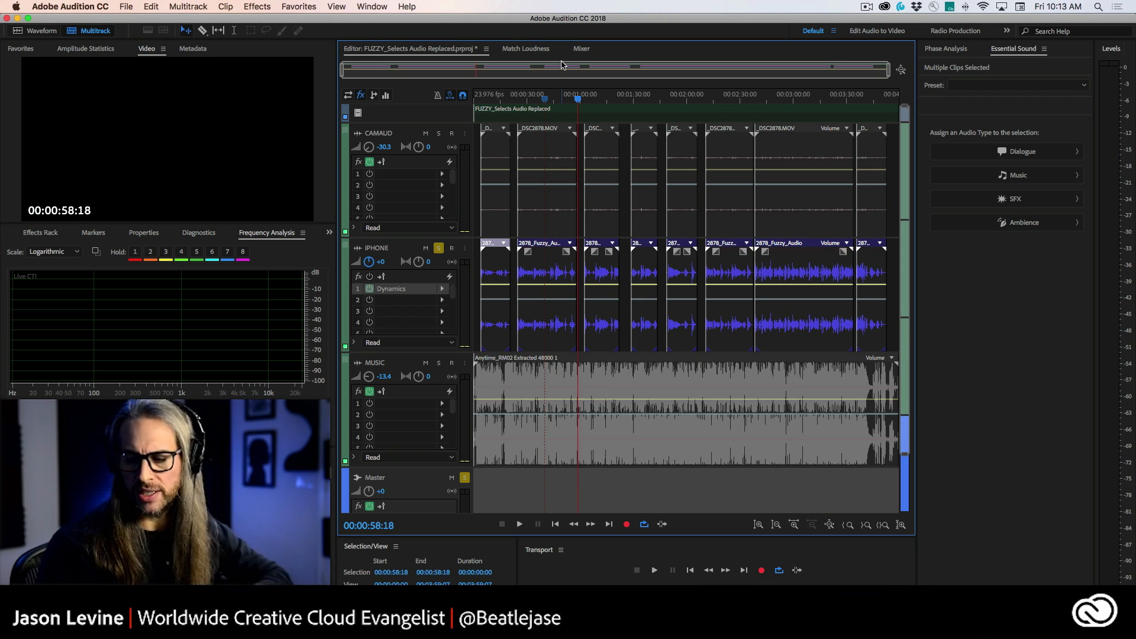
click(543, 98)
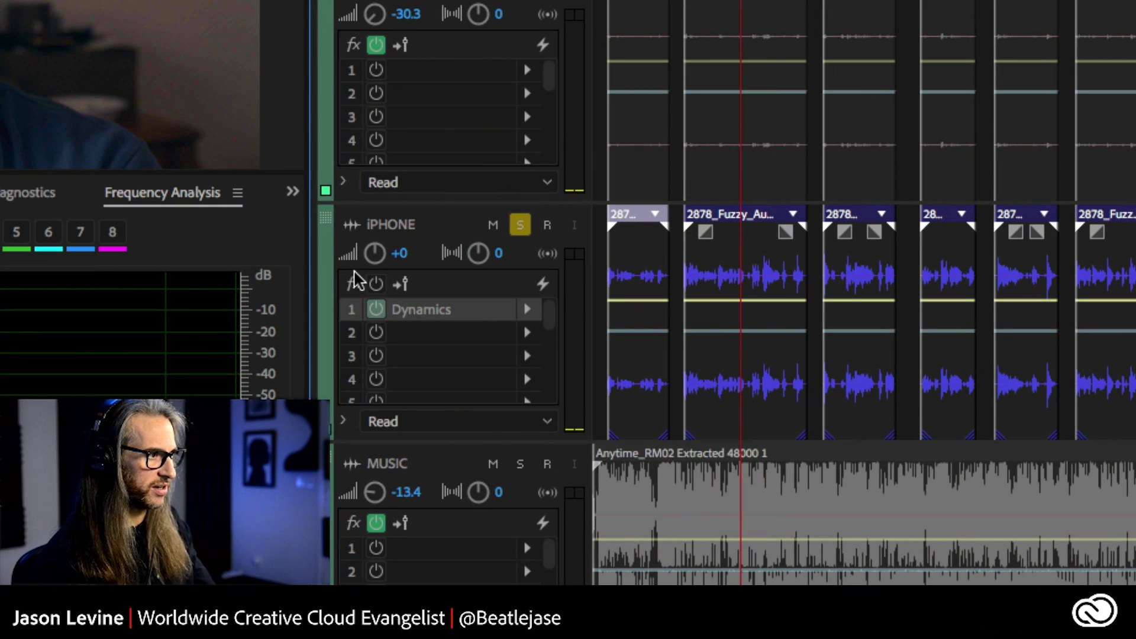
click(376, 284)
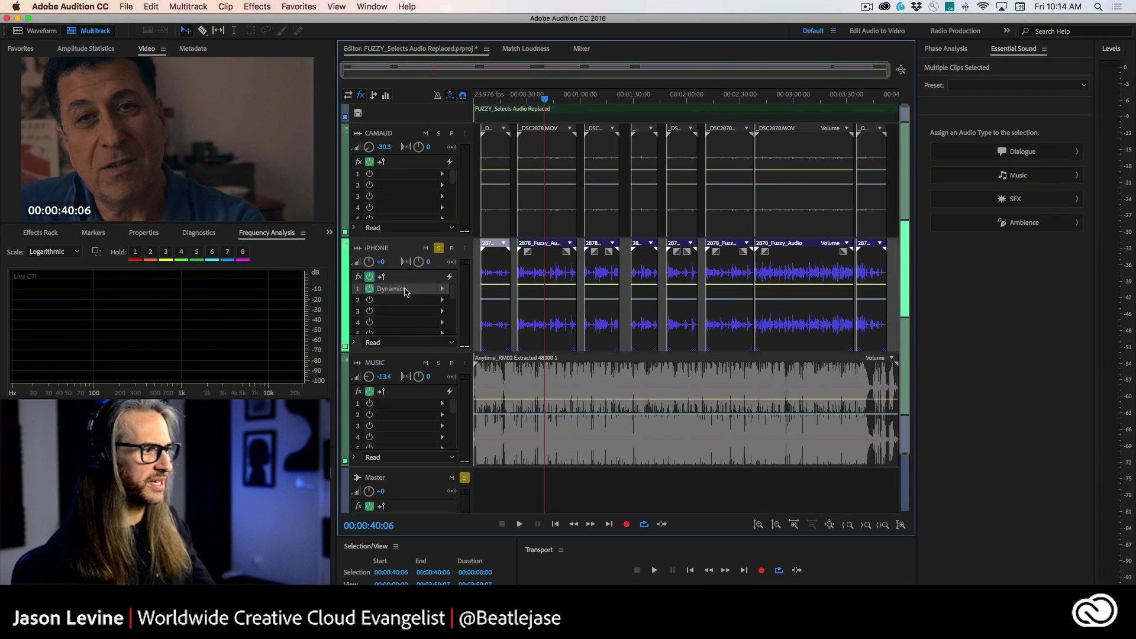
Step: Open the iPhone track's Dynamics effect editor and move its window aside
double_click(411, 290)
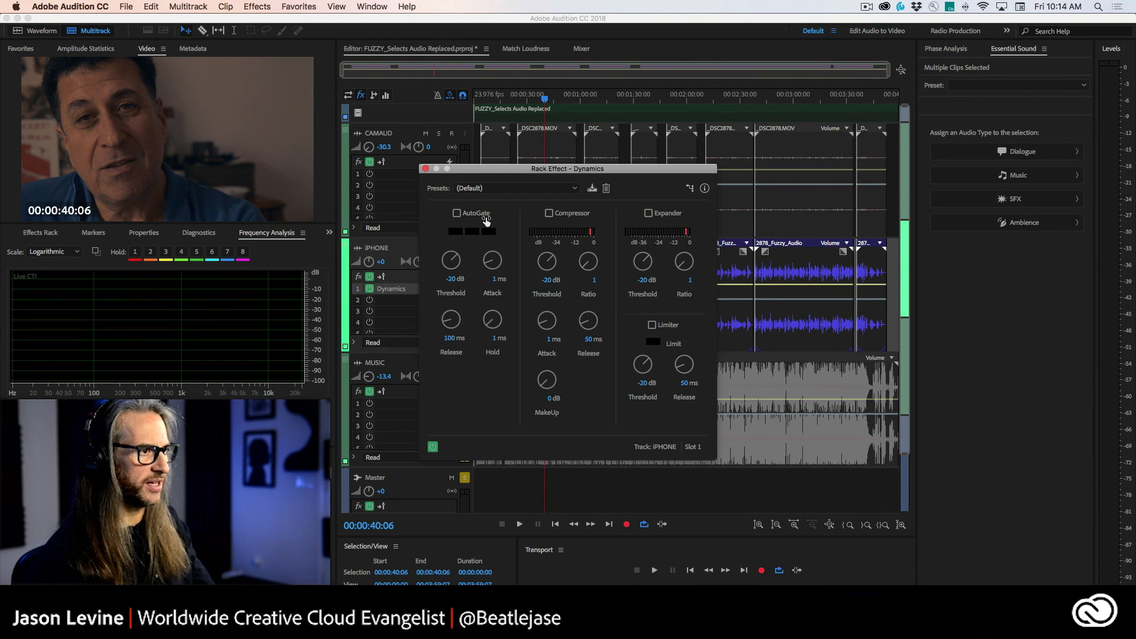
drag(524, 174, 575, 118)
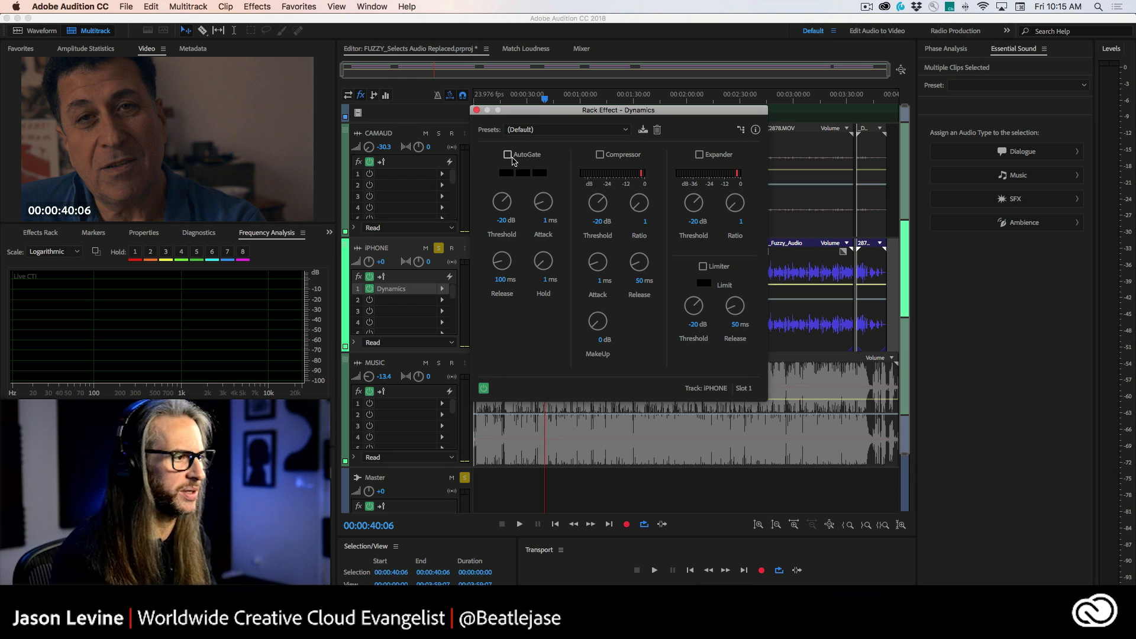
drag(520, 115, 698, 122)
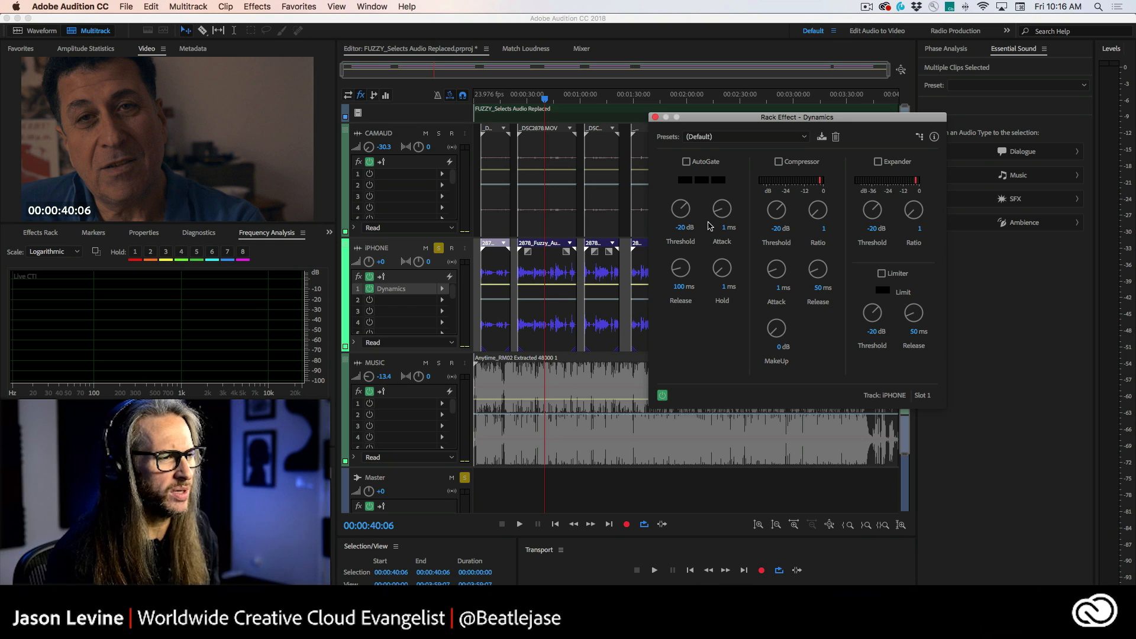
Step: Enable AutoGate in Dynamics and set its threshold to about -42 dB while playing from about 26 seconds
drag(721, 210, 719, 223)
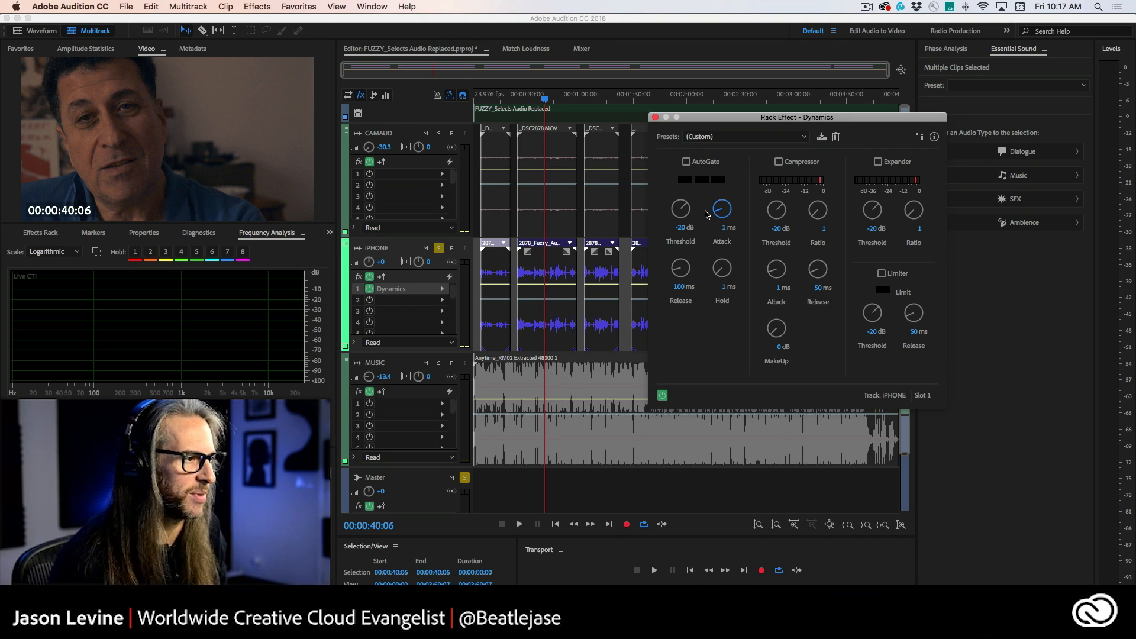
drag(548, 100, 525, 94)
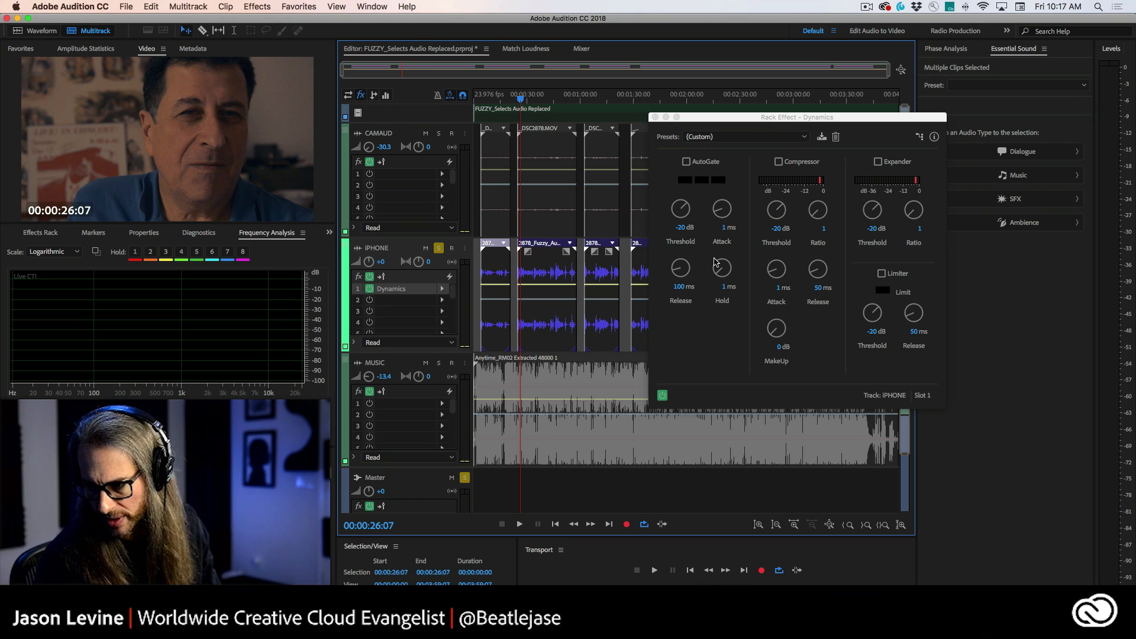
key(space)
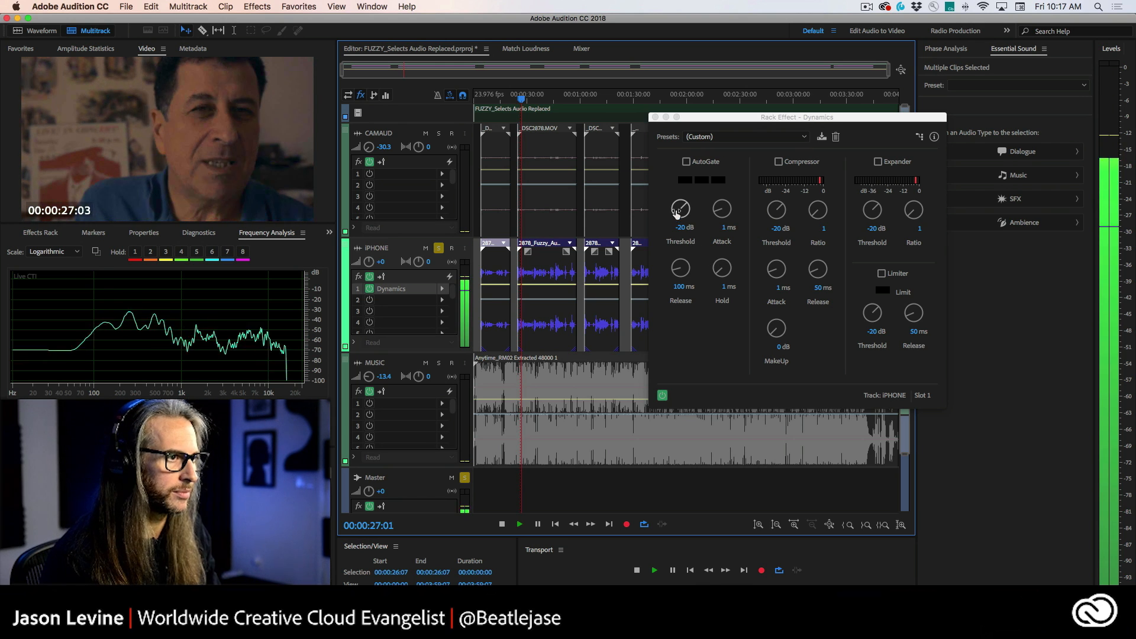
click(685, 190)
drag(681, 208, 677, 264)
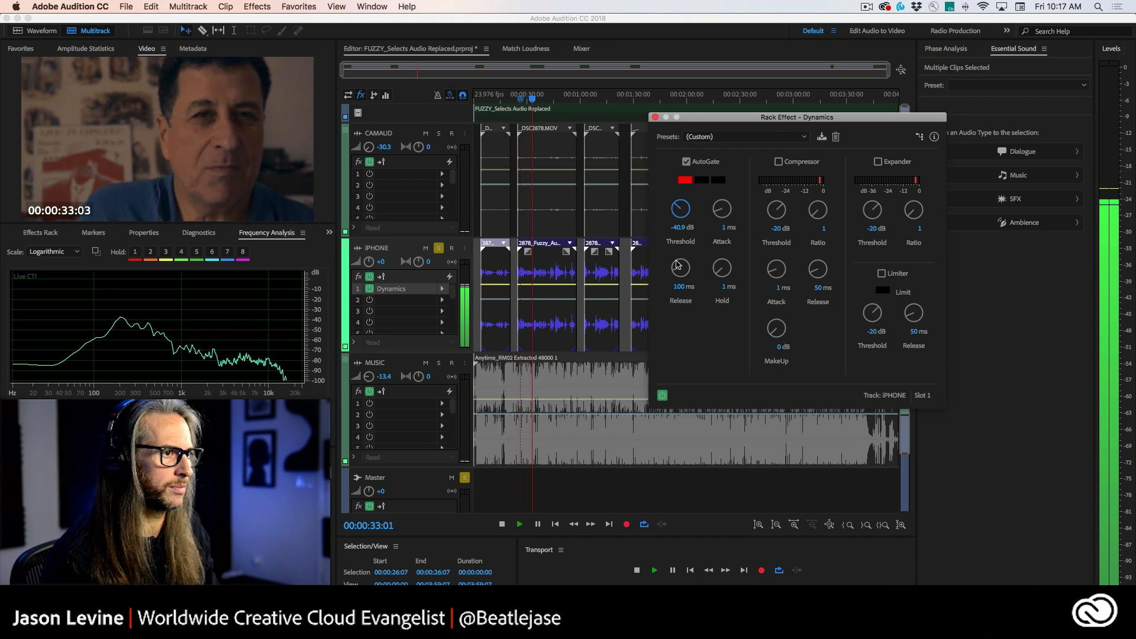
drag(676, 210, 677, 213)
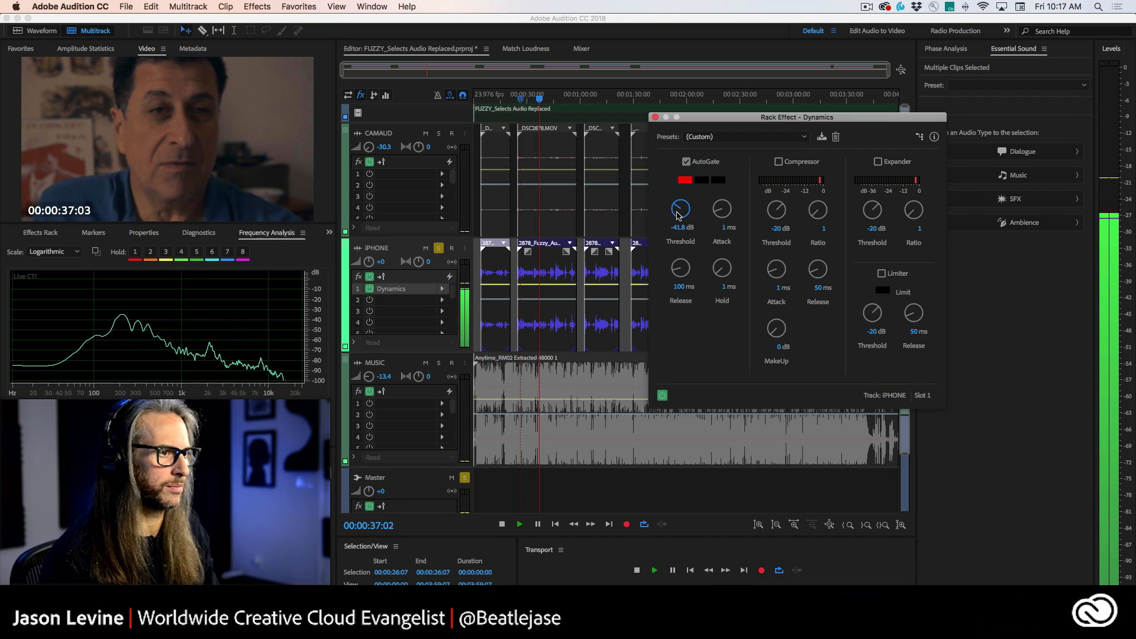
Step: Set the AutoGate release to 155.8 ms and hold to 41.1 ms, then toggle AutoGate off to compare
drag(677, 266, 721, 201)
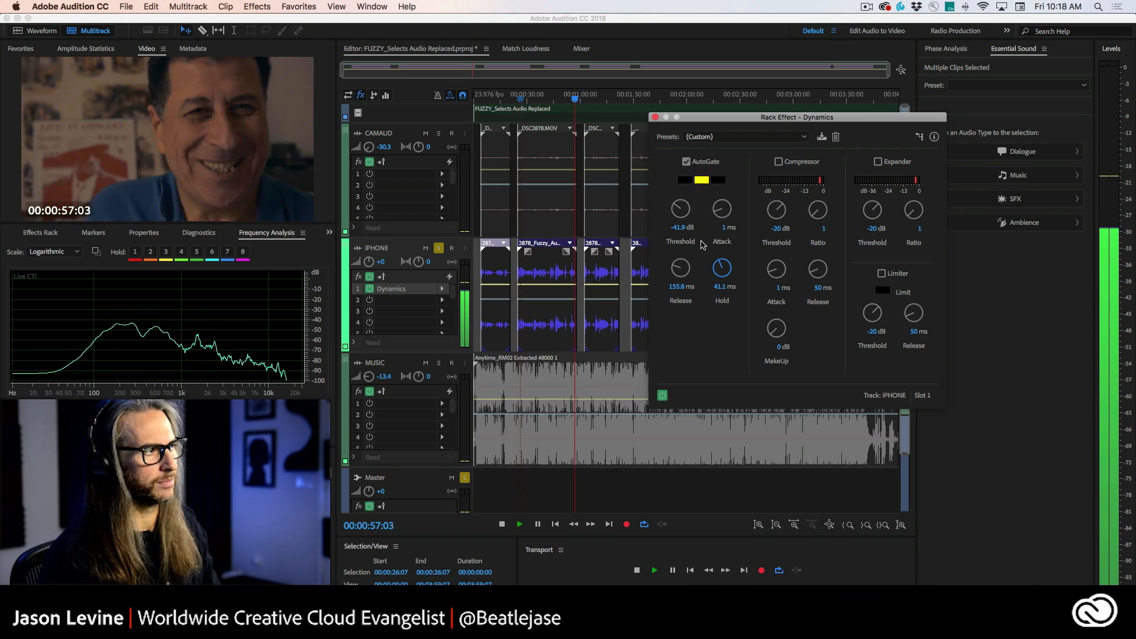
key(space)
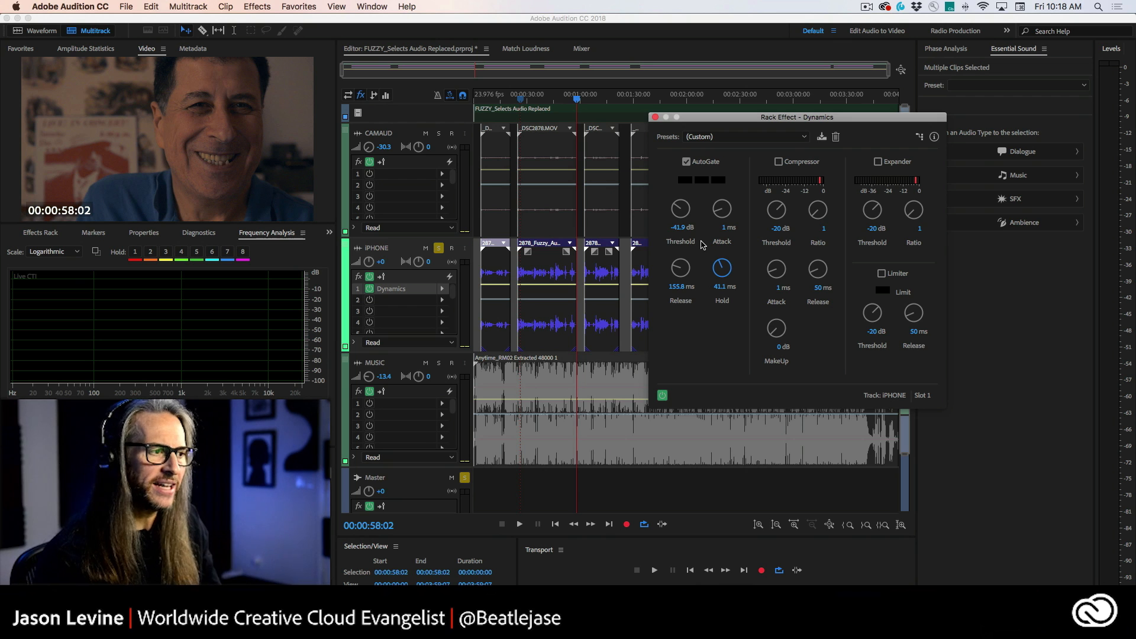
drag(581, 99, 560, 97)
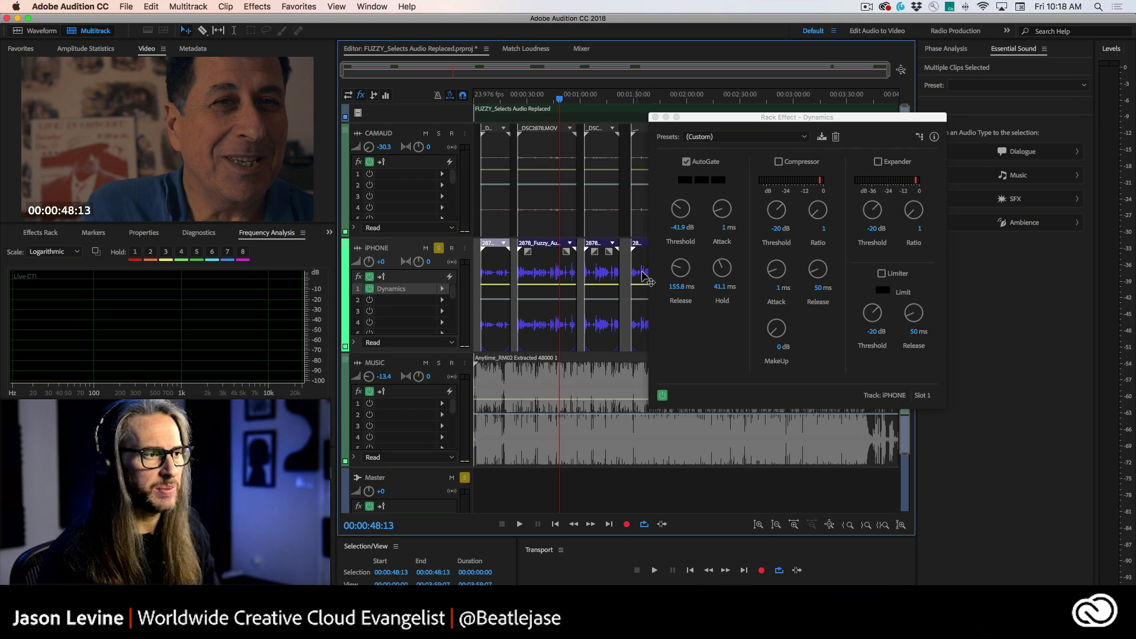
click(686, 162)
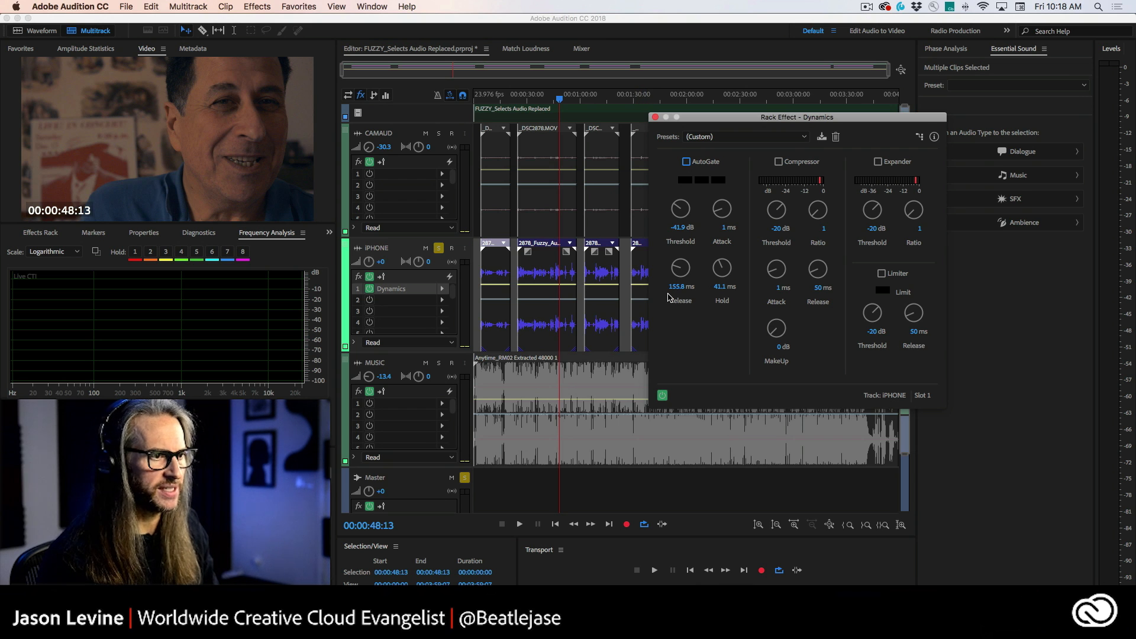
Step: Play back the iPhone dialogue from about 48 seconds to hear the AutoGate's effect
key(space)
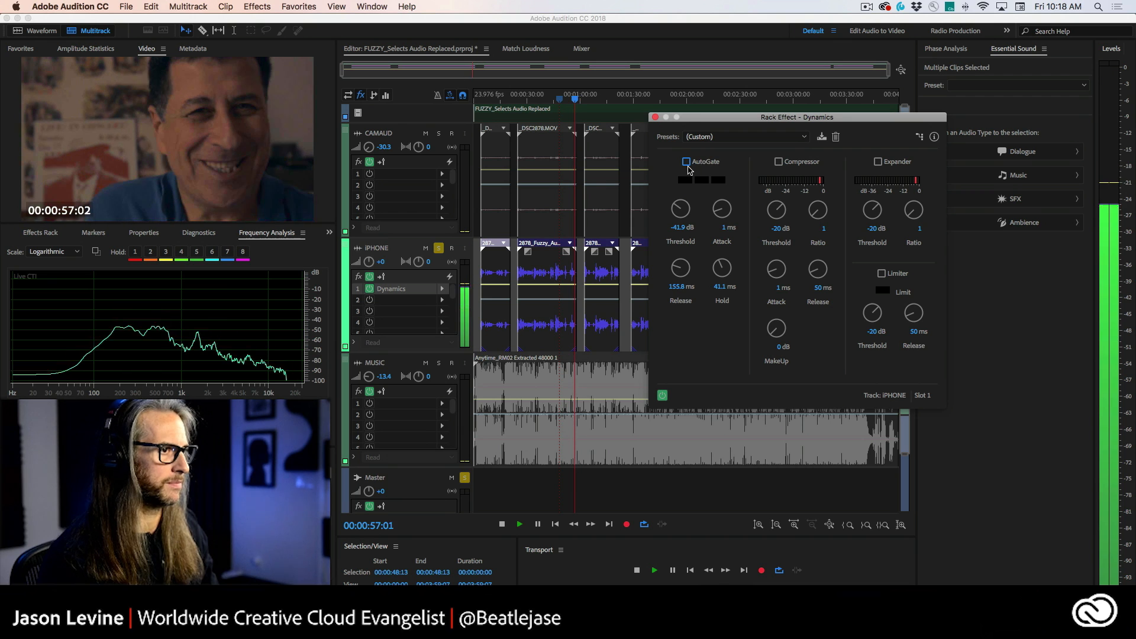
key(space)
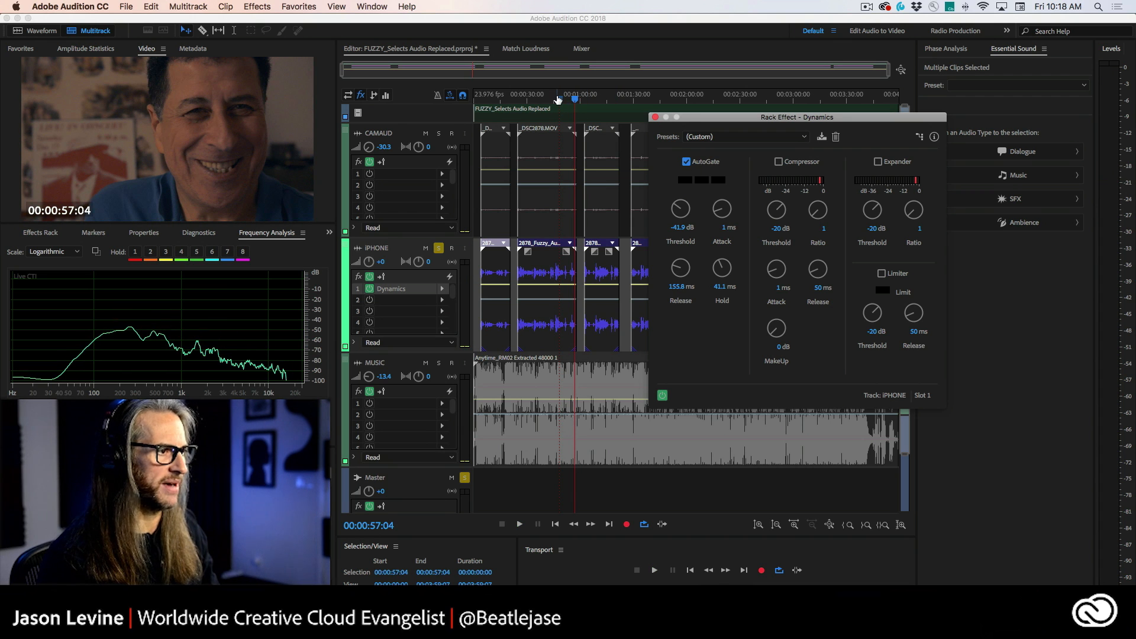
click(557, 99)
key(space)
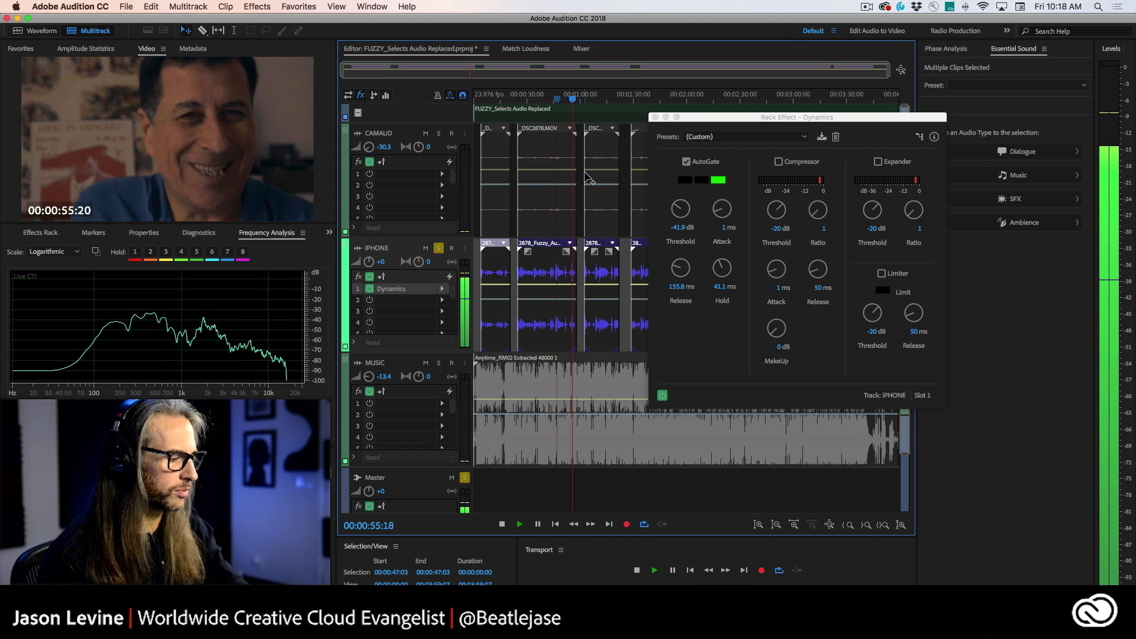
key(space)
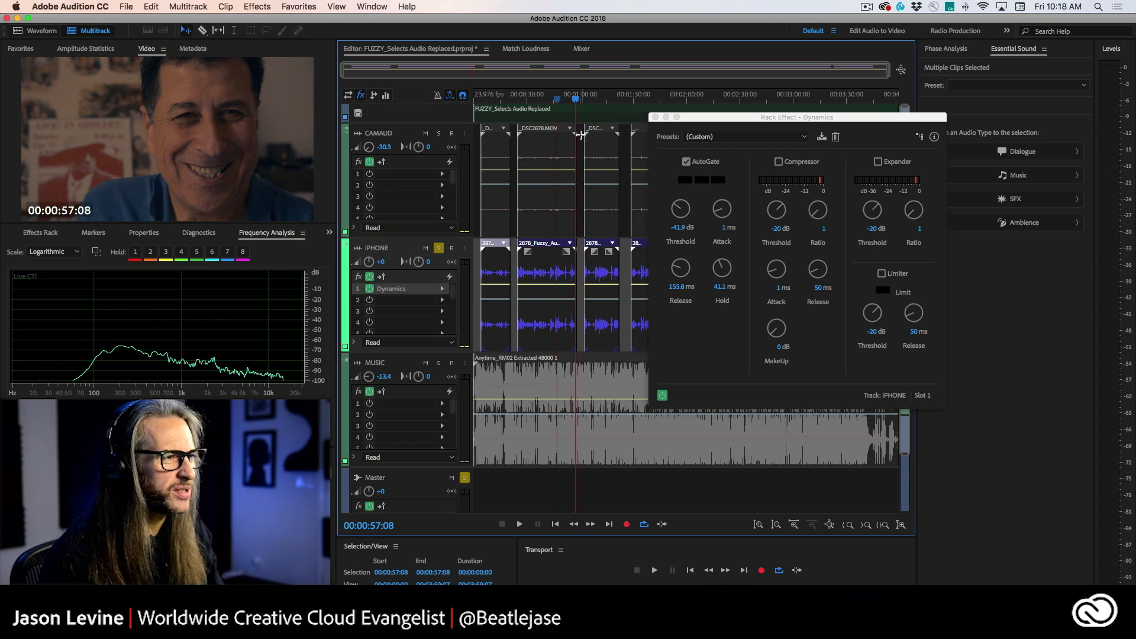
Step: Set the AutoGate threshold to -43.3 dB while playing from about 49 seconds
drag(576, 100, 562, 100)
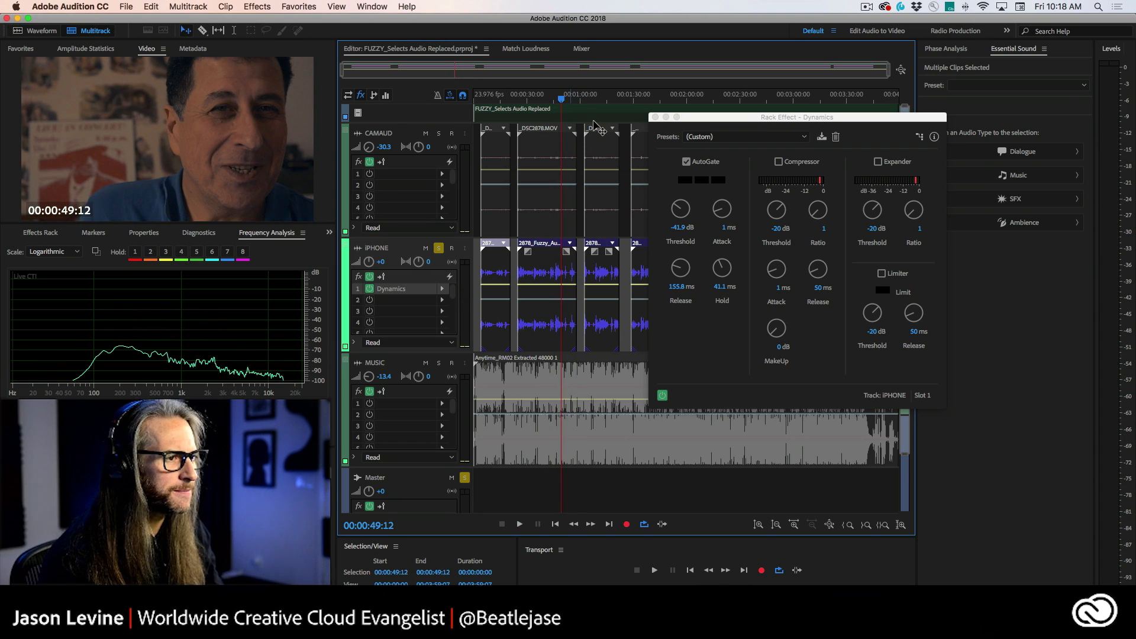
key(space)
drag(679, 220, 654, 233)
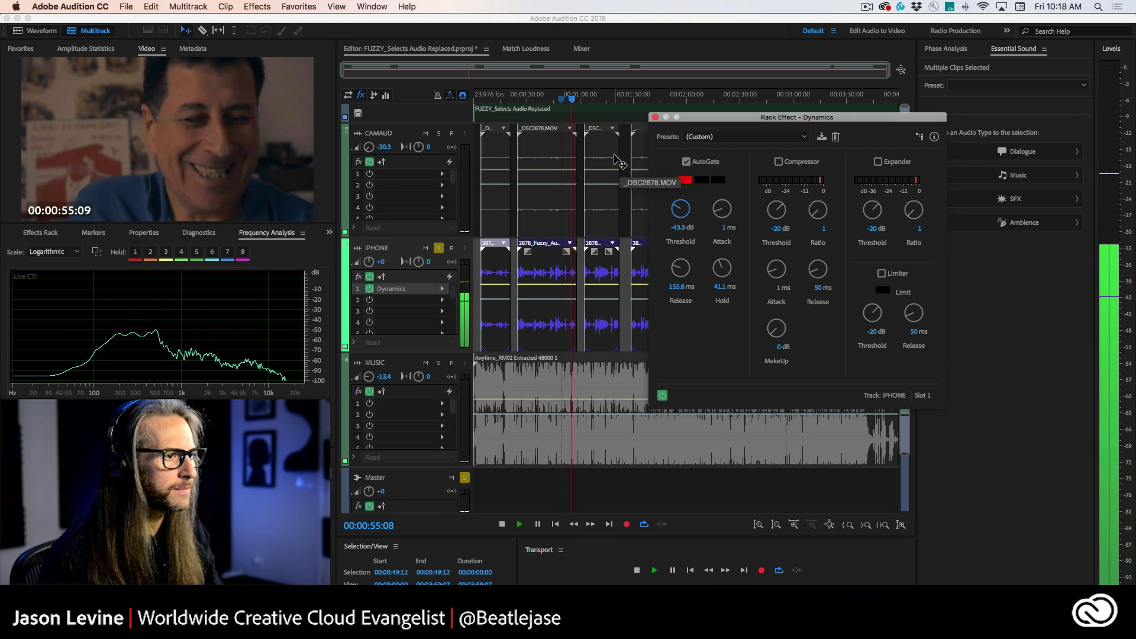
key(space)
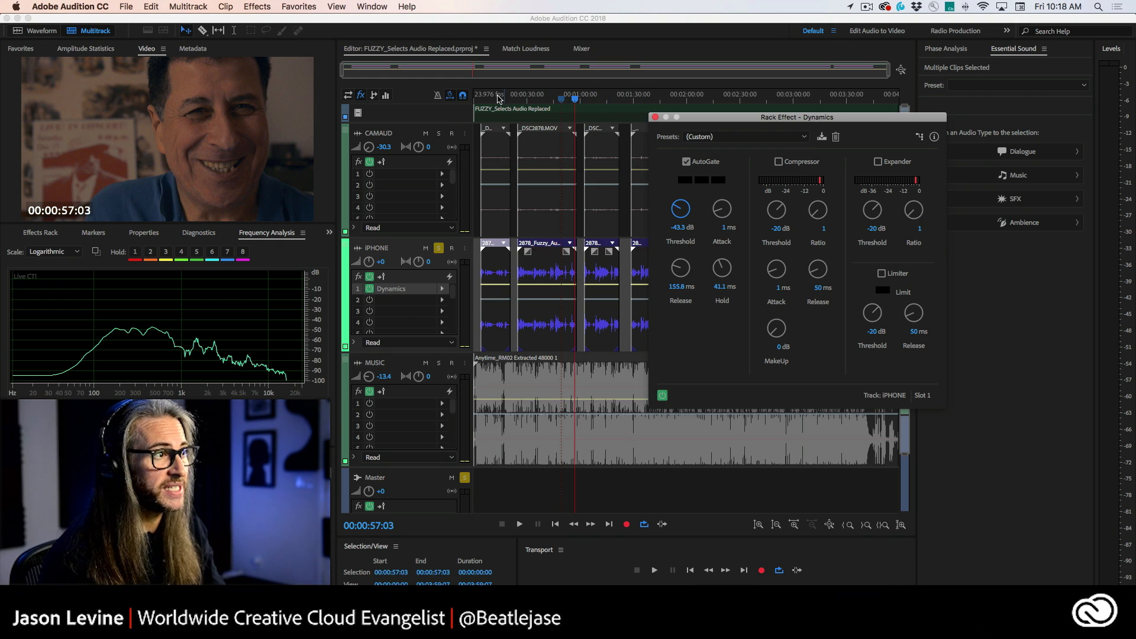
Step: Audition the gated dialogue from about 9 seconds, then close the Dynamics effect window
drag(499, 99, 490, 98)
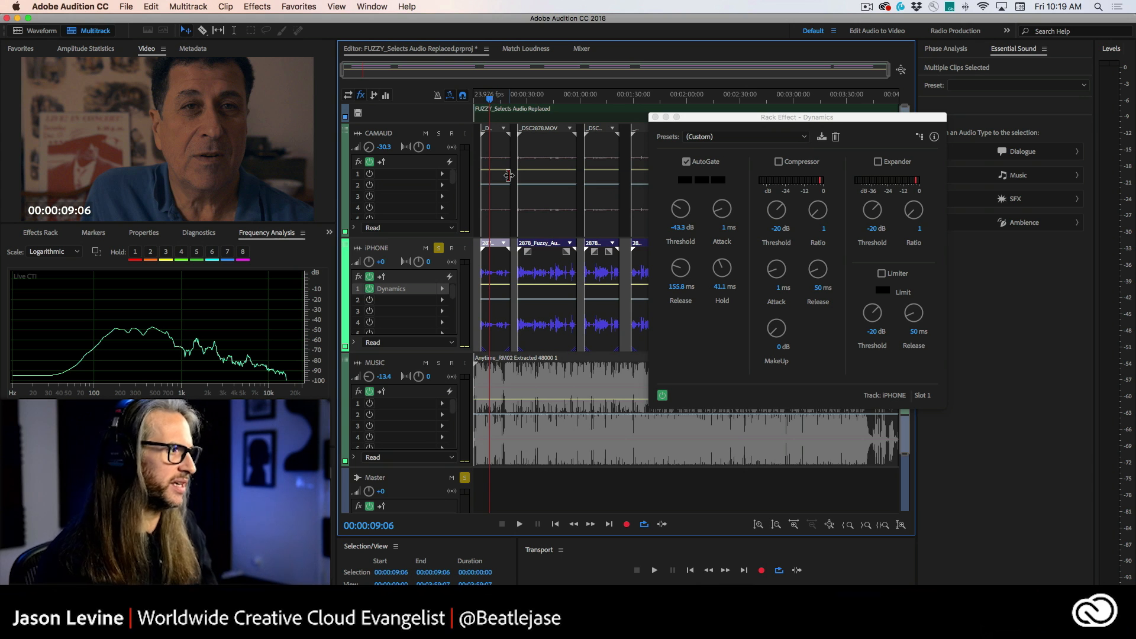
key(space)
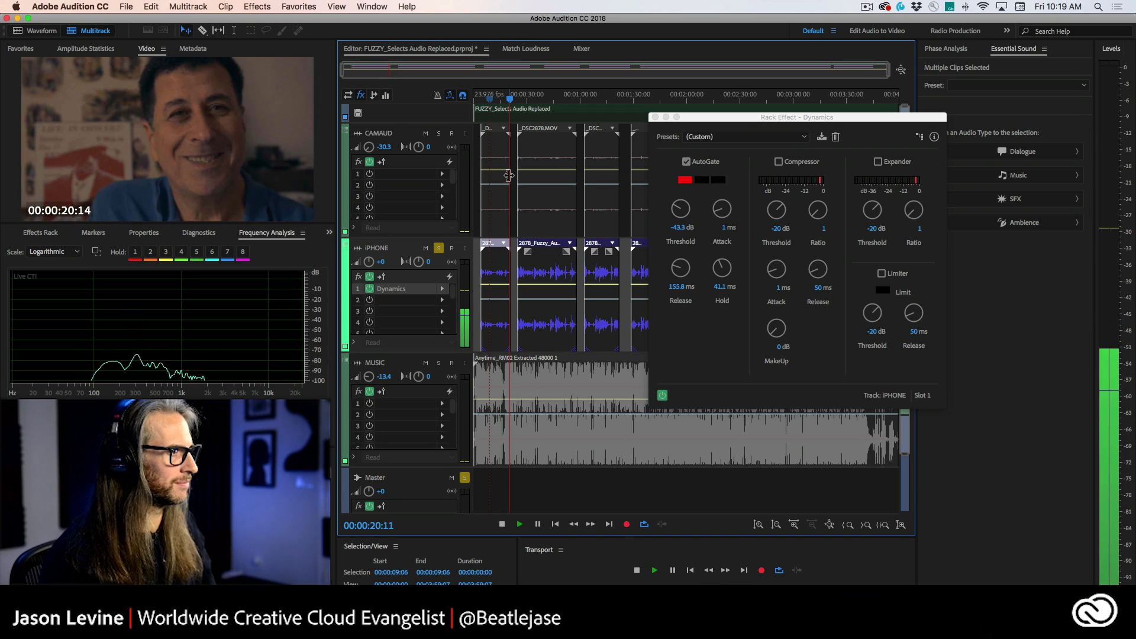
key(space)
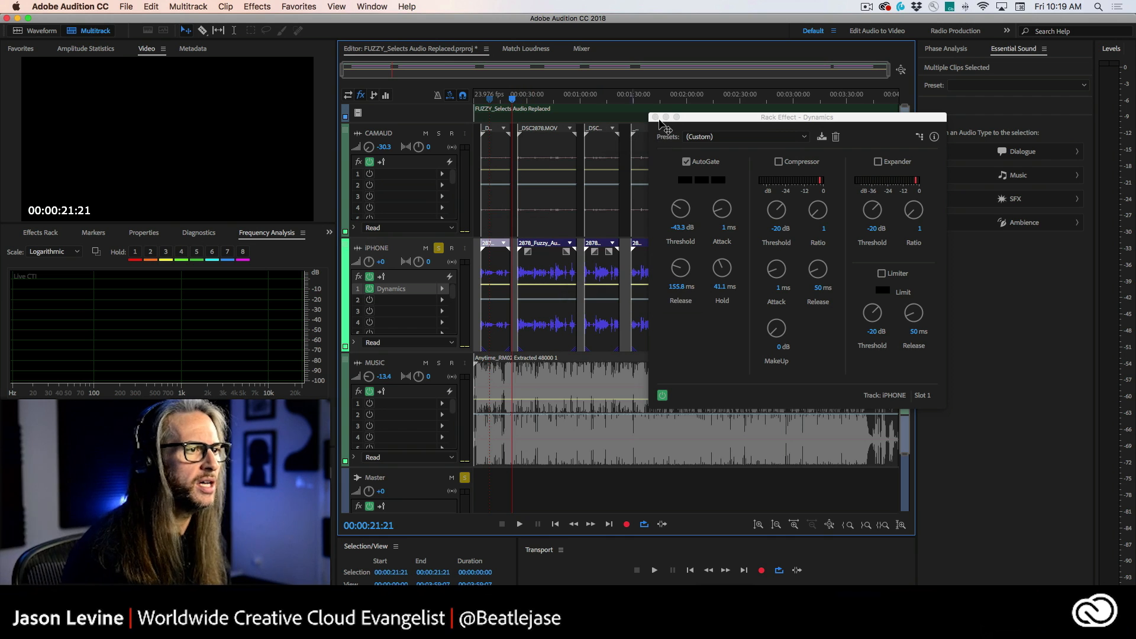
click(655, 117)
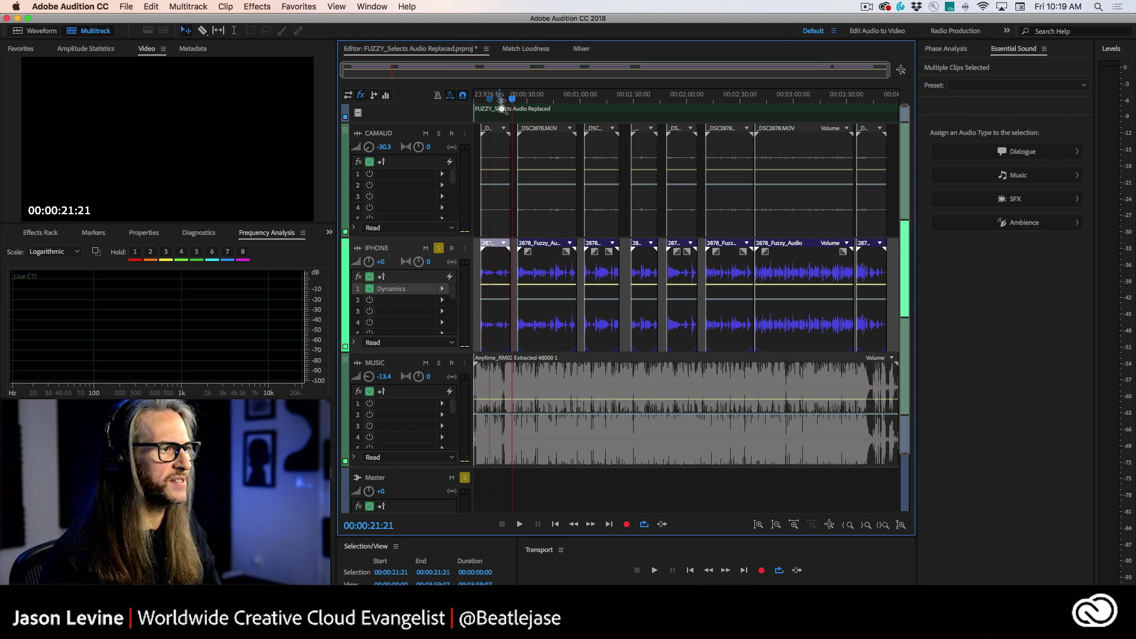
Step: Zoom into the gap near 20 seconds and add a fade-out to the end of the iPhone clip, then play it
drag(501, 109, 535, 104)
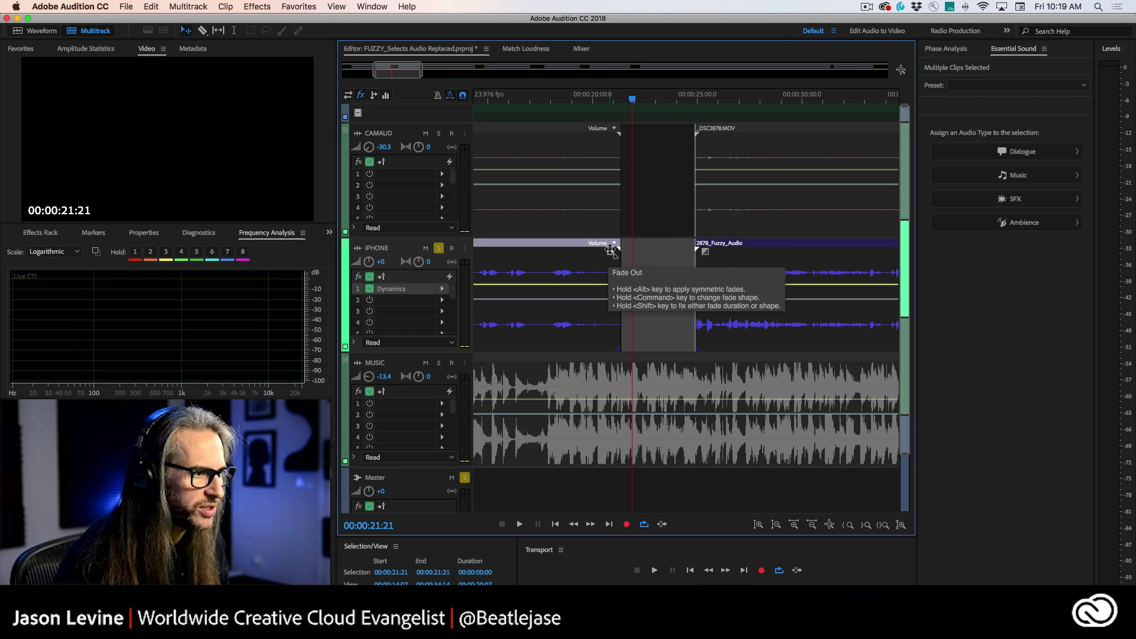
drag(611, 250, 576, 311)
click(543, 97)
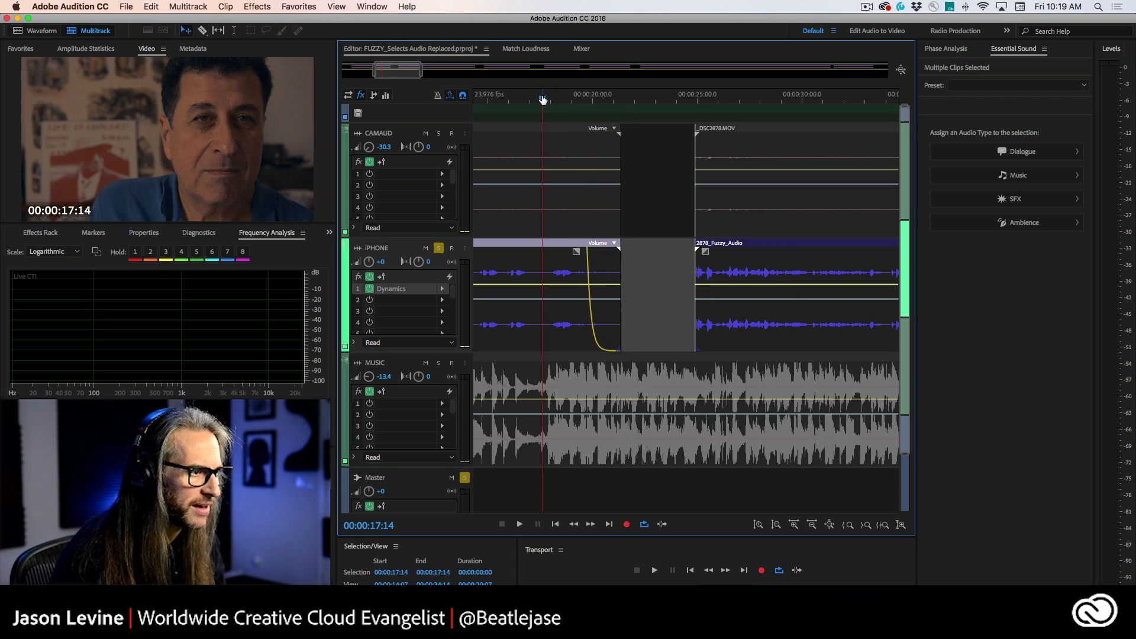
key(space)
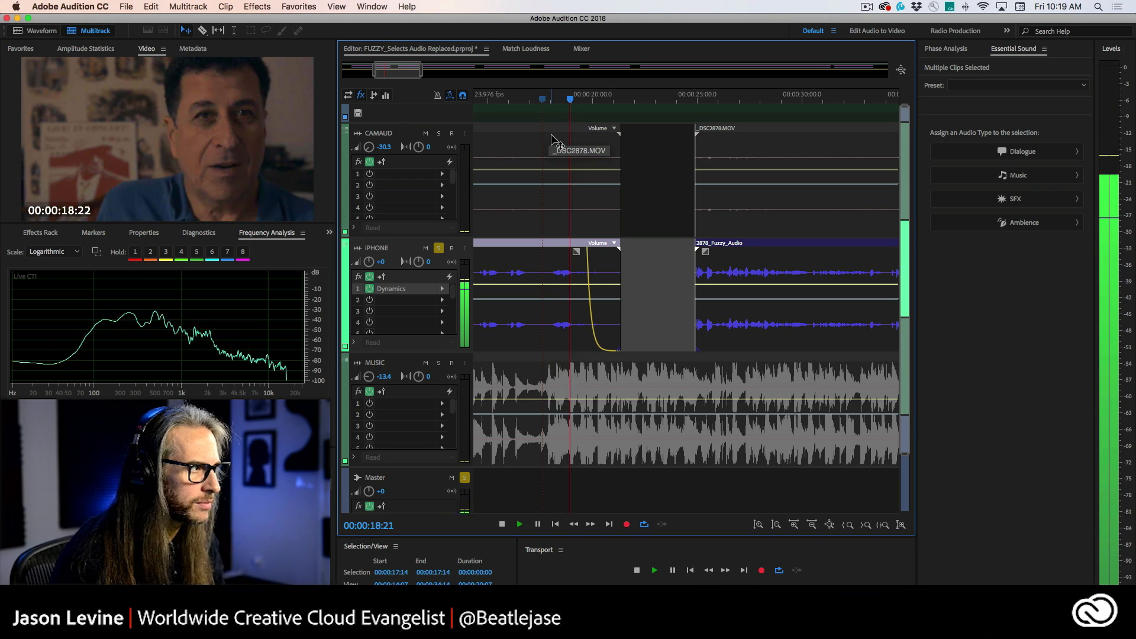
key(space)
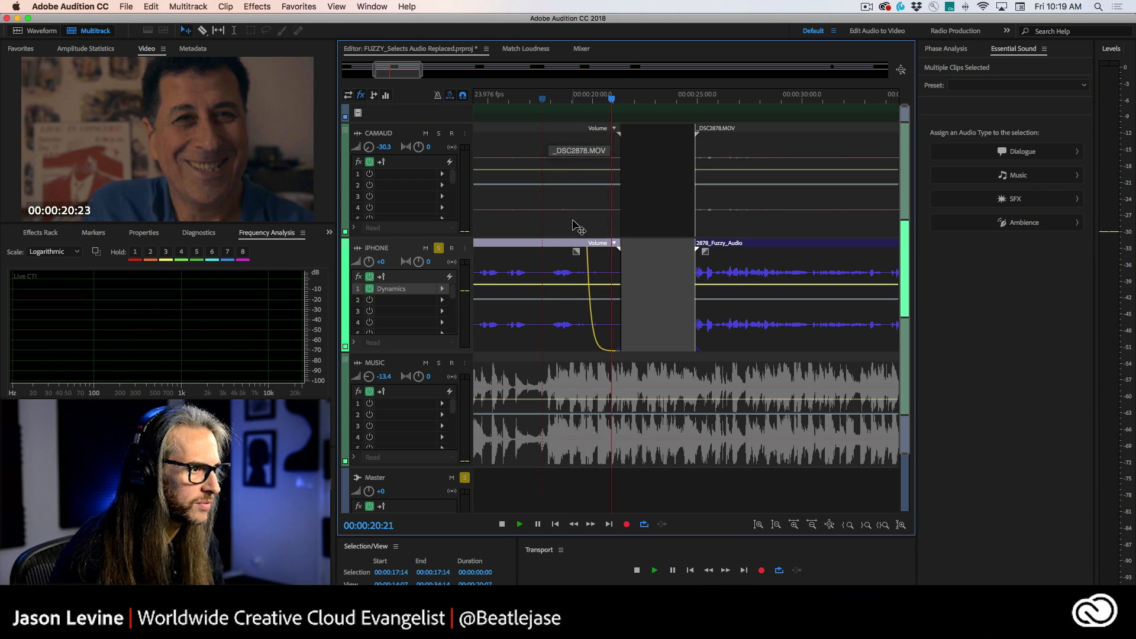
Step: Shorten the iPhone clip's fade-out and replay the transition from about 18 seconds
drag(577, 252, 588, 252)
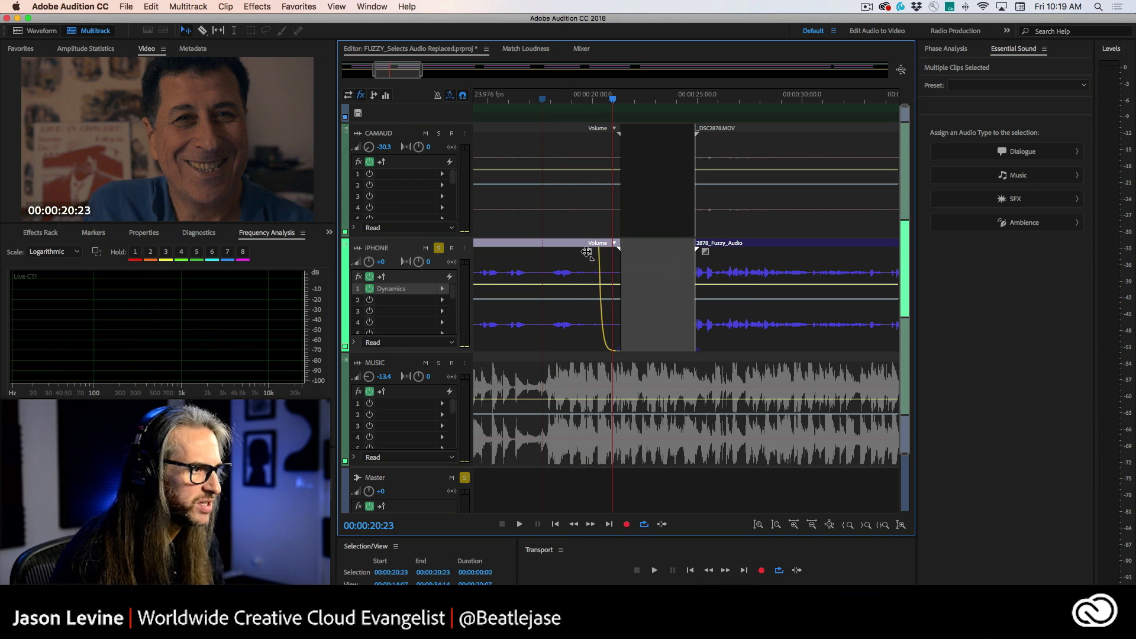
click(557, 101)
key(space)
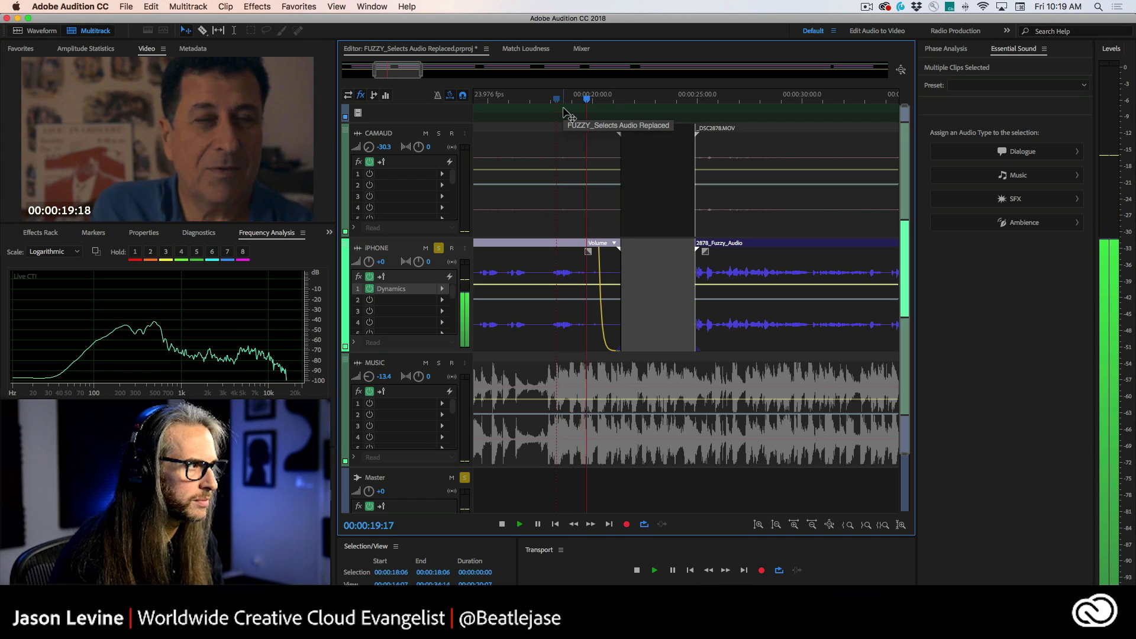
key(space)
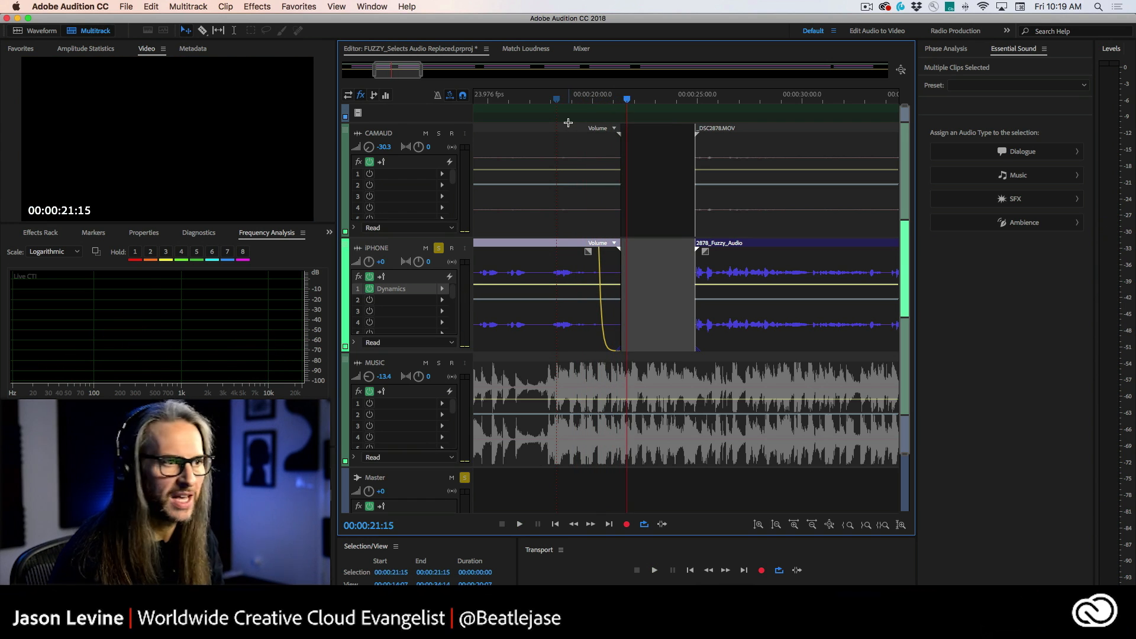
Step: Shorten the fade-out almost to nothing and replay the transition from about 19 seconds
drag(589, 253, 617, 249)
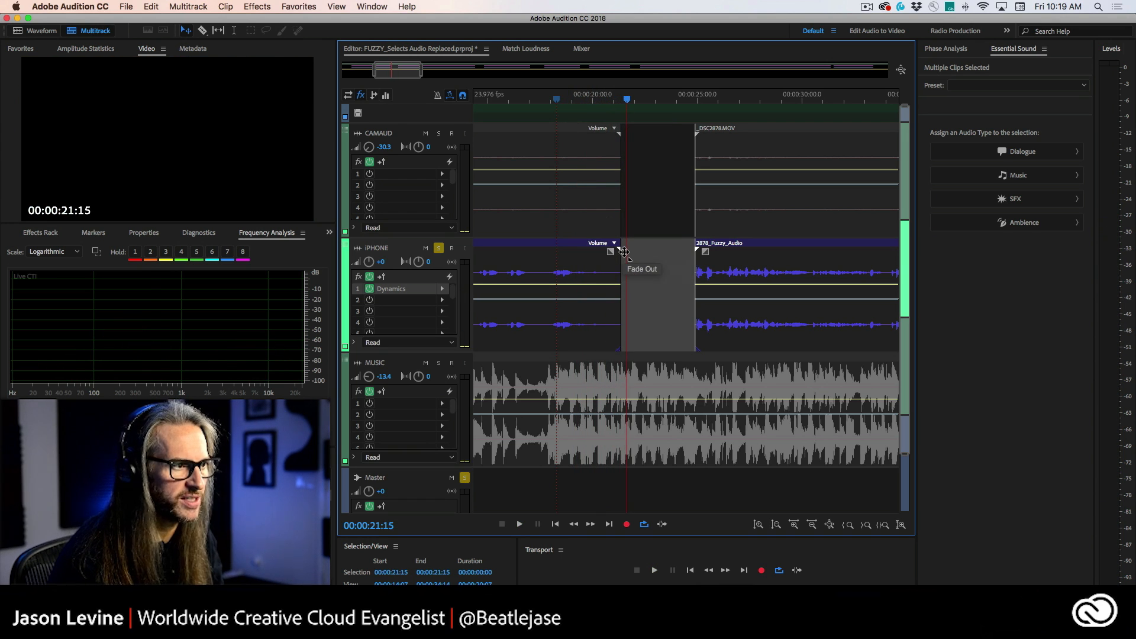
click(576, 102)
key(space)
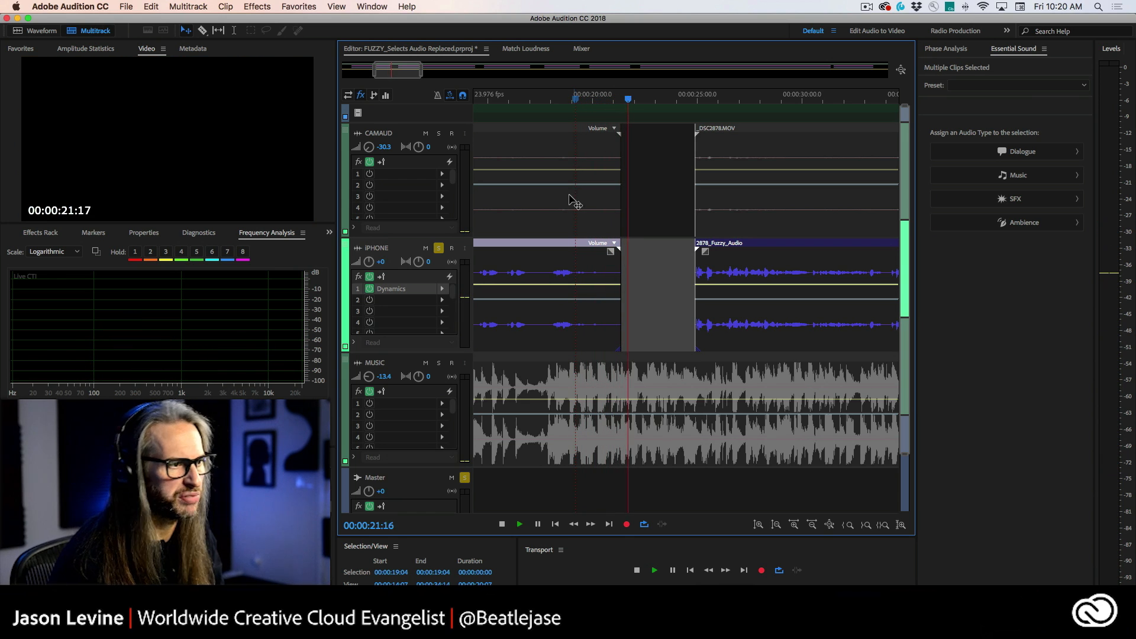
key(space)
Step: Lengthen the fade-out slightly and replay the transition from about 18 seconds
drag(608, 251, 597, 251)
click(566, 100)
key(space)
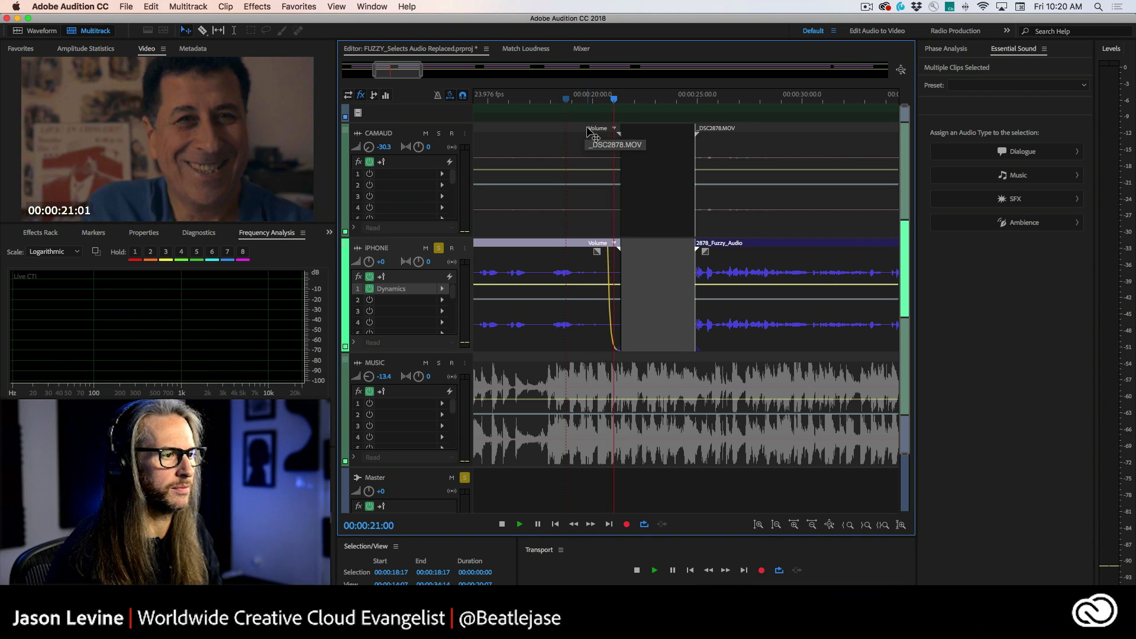
key(space)
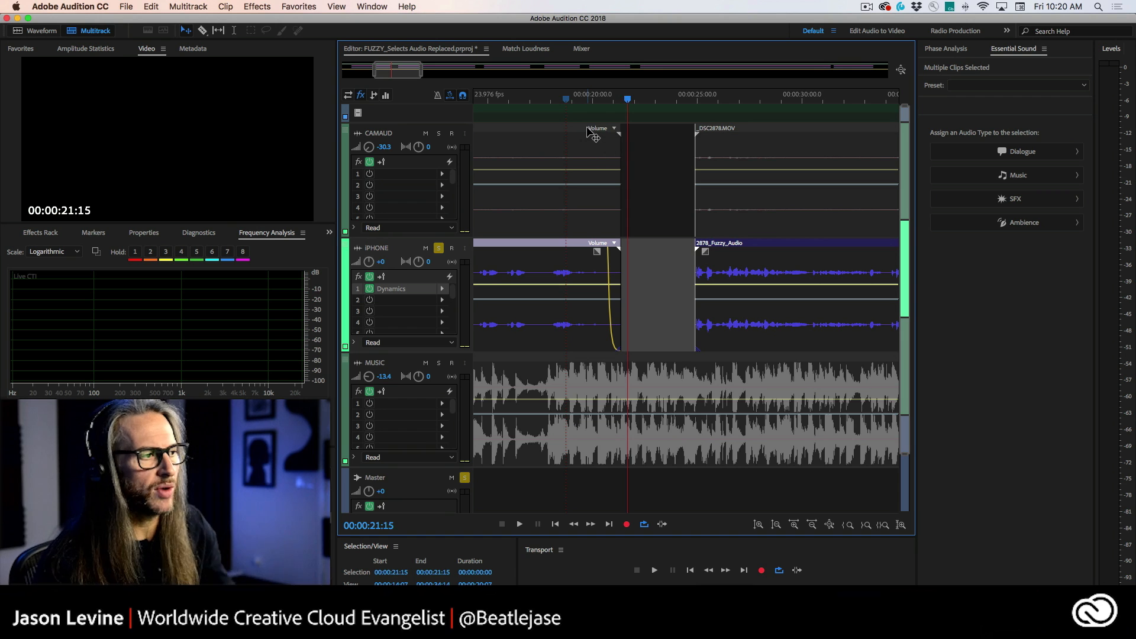
Step: Reopen the iPhone track's Dynamics effect editor and move its window aside, with the playhead near 24 seconds
double_click(401, 293)
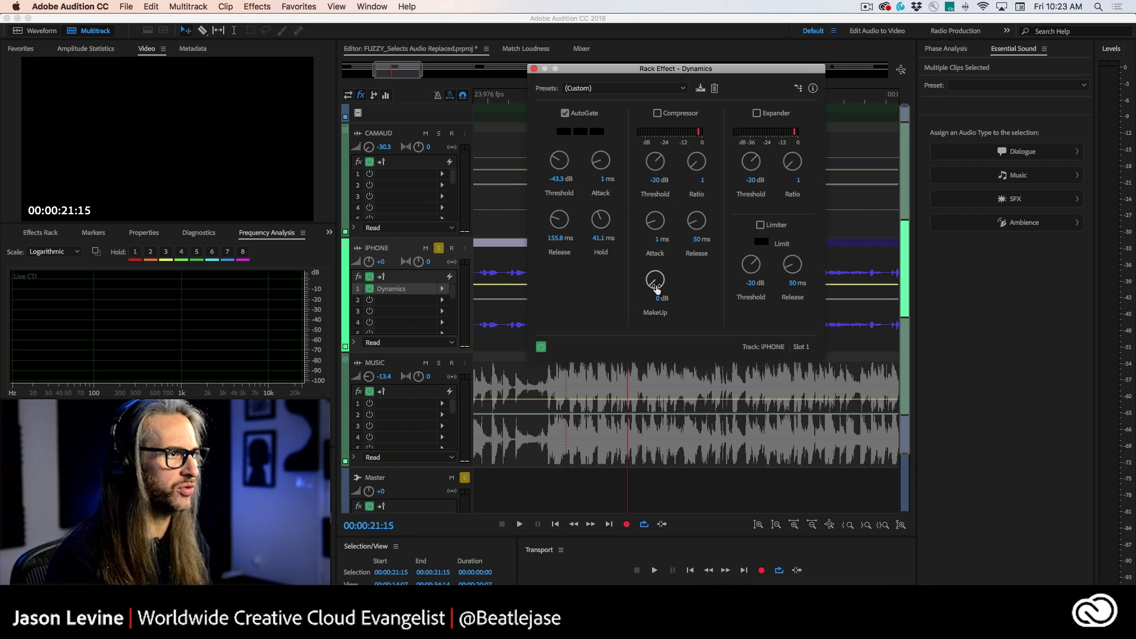
drag(588, 70, 823, 177)
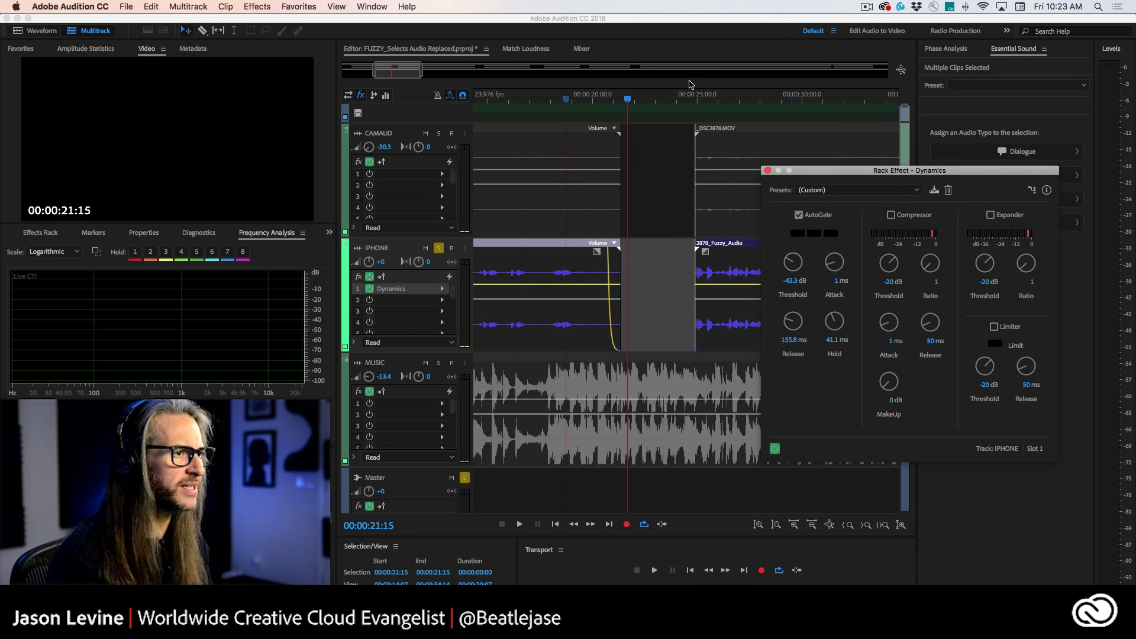
drag(400, 69, 592, 70)
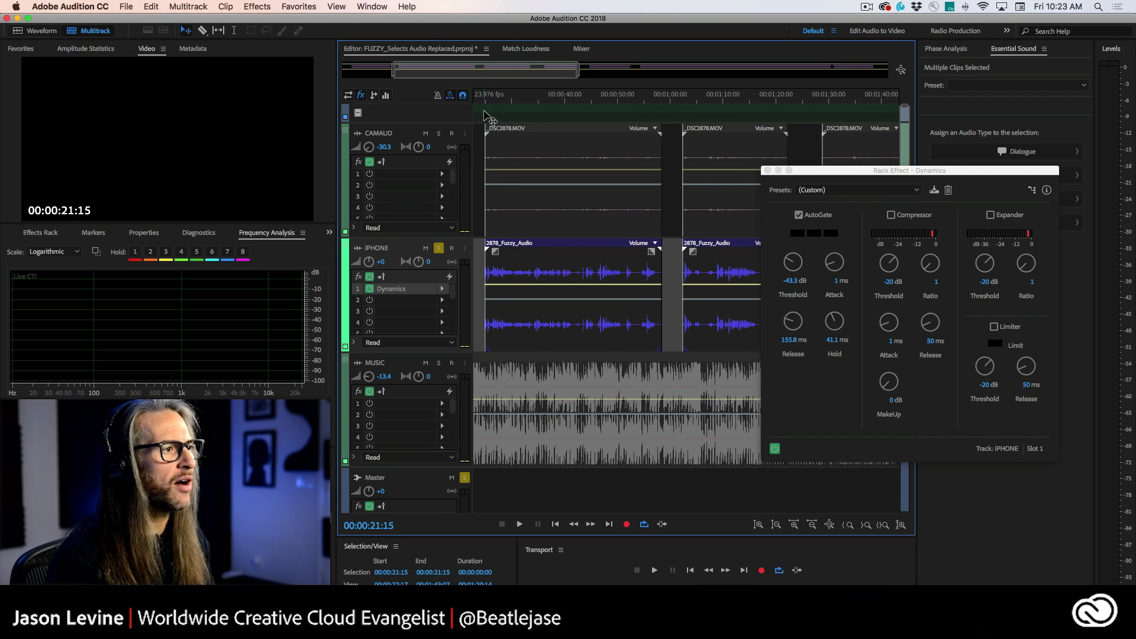
click(486, 115)
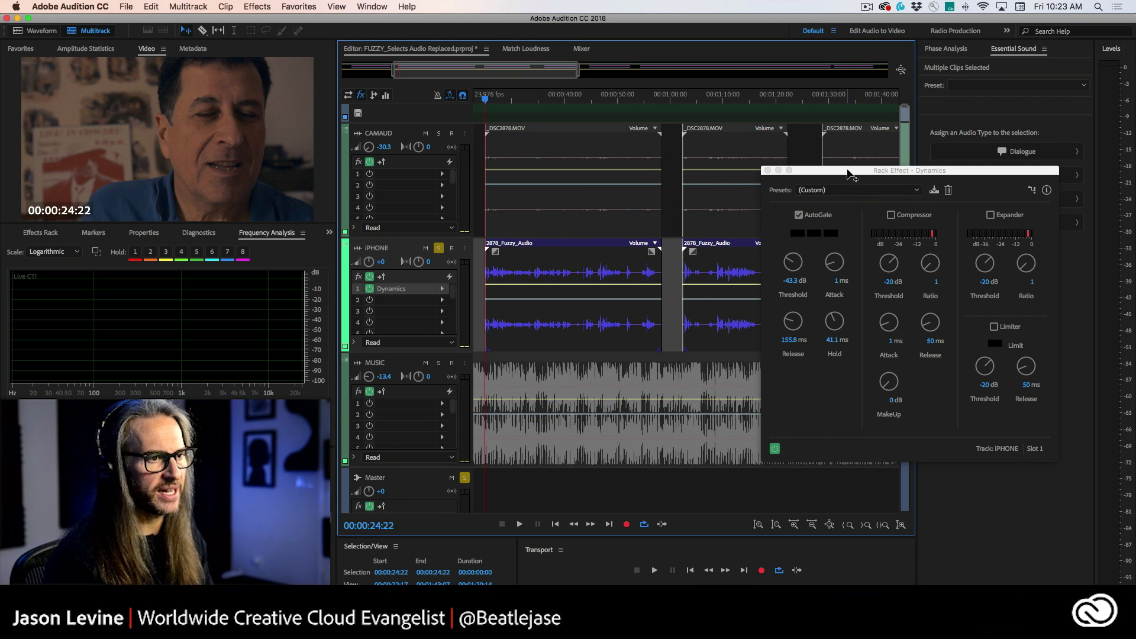
drag(850, 172, 851, 103)
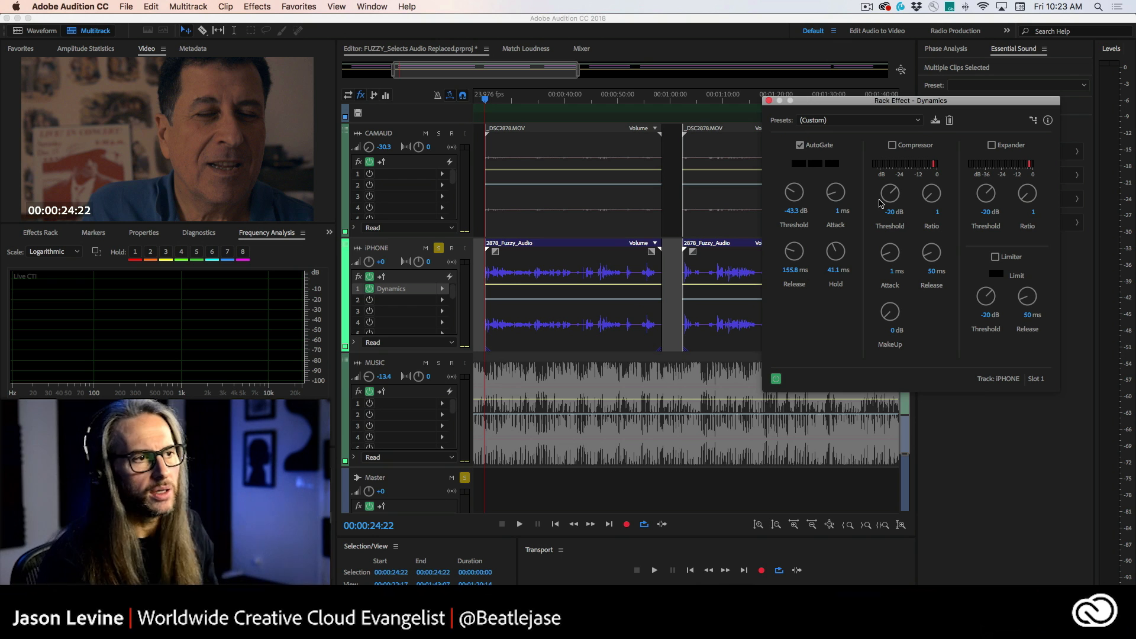
Step: Enable the Compressor in Dynamics and set its ratio to 3
click(892, 145)
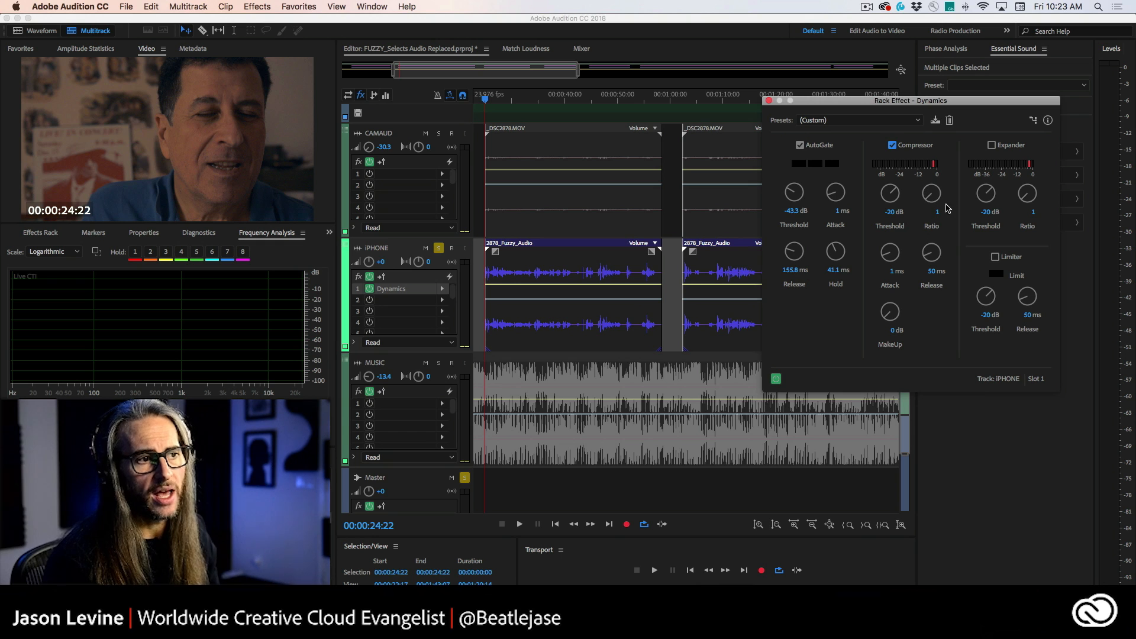
drag(932, 204, 933, 195)
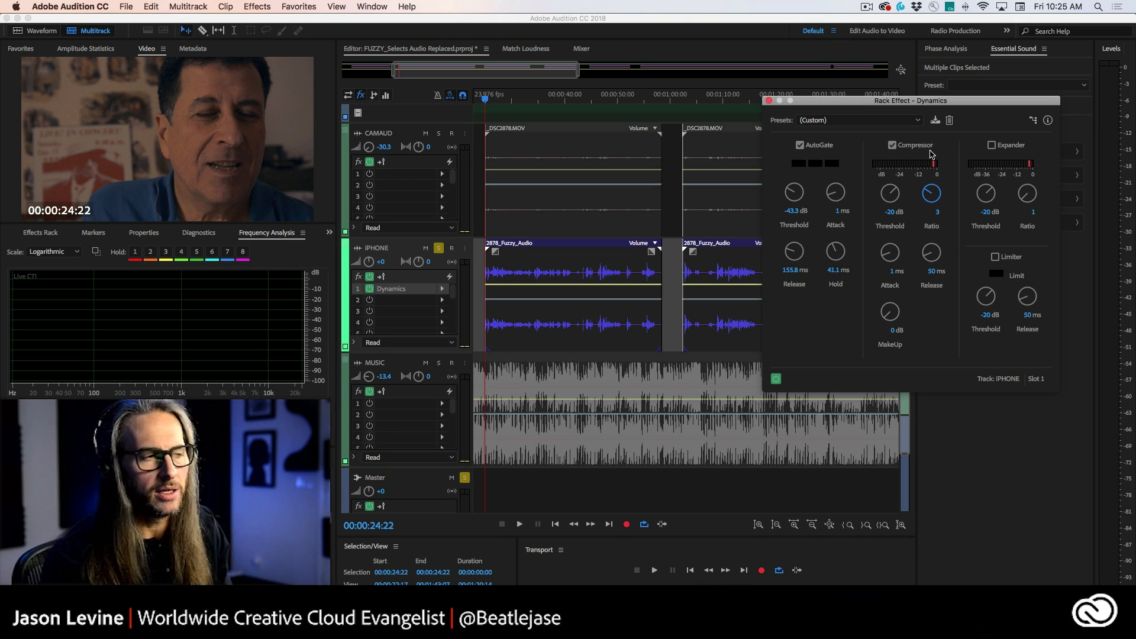
drag(849, 103, 759, 96)
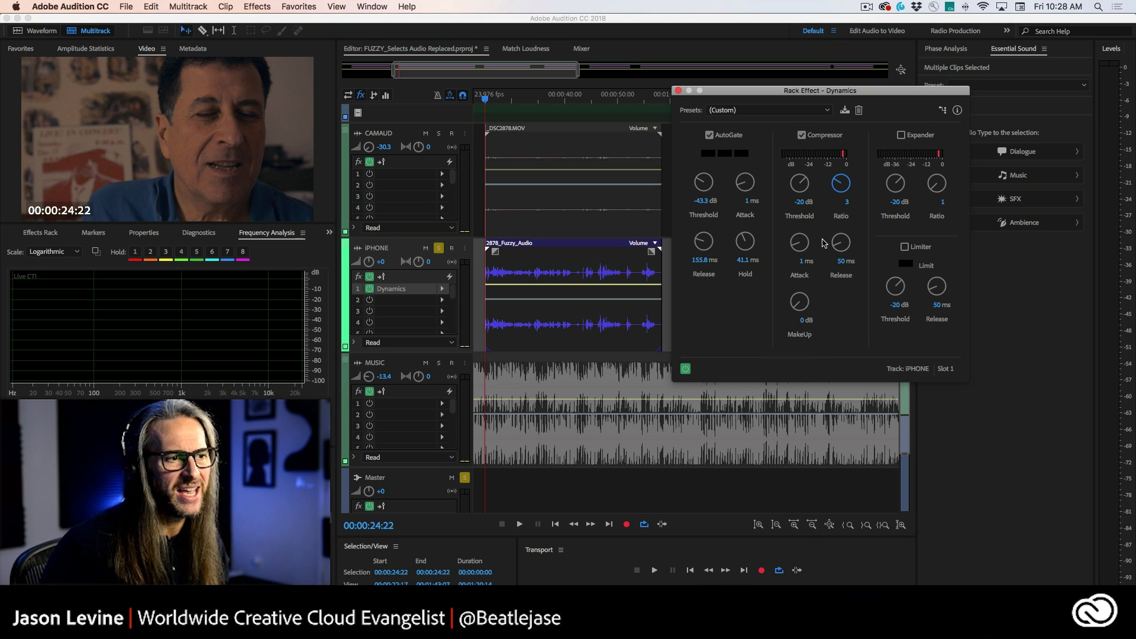
Step: Set the compressor attack to 3 ms, release to 99.6 ms and threshold to -28.2 dB while playing
drag(800, 244, 804, 111)
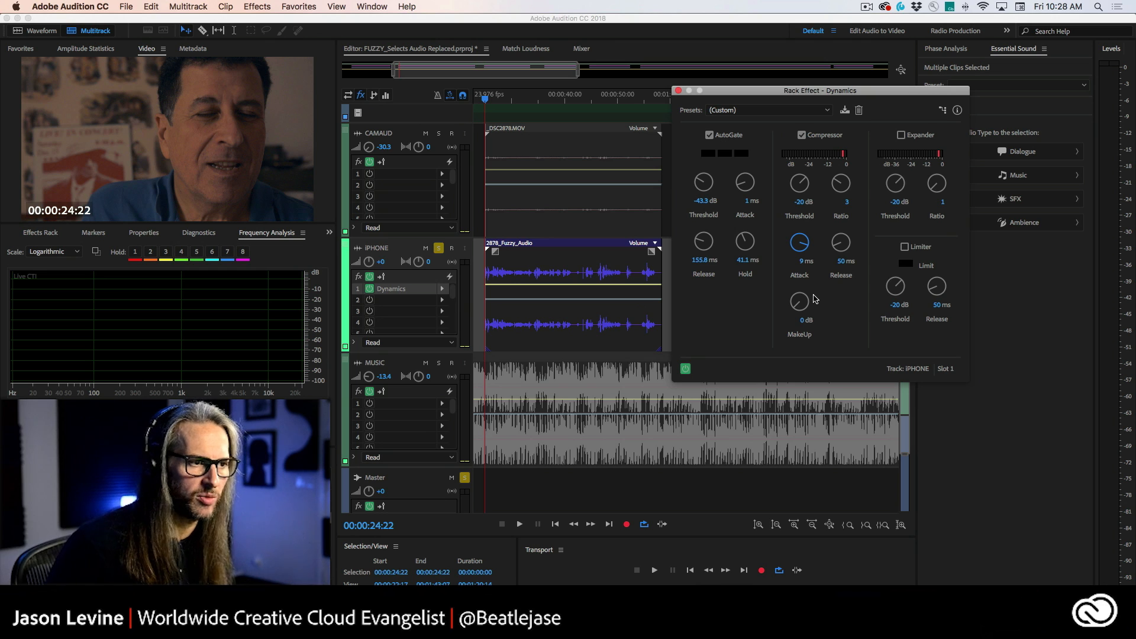
drag(800, 251, 835, 379)
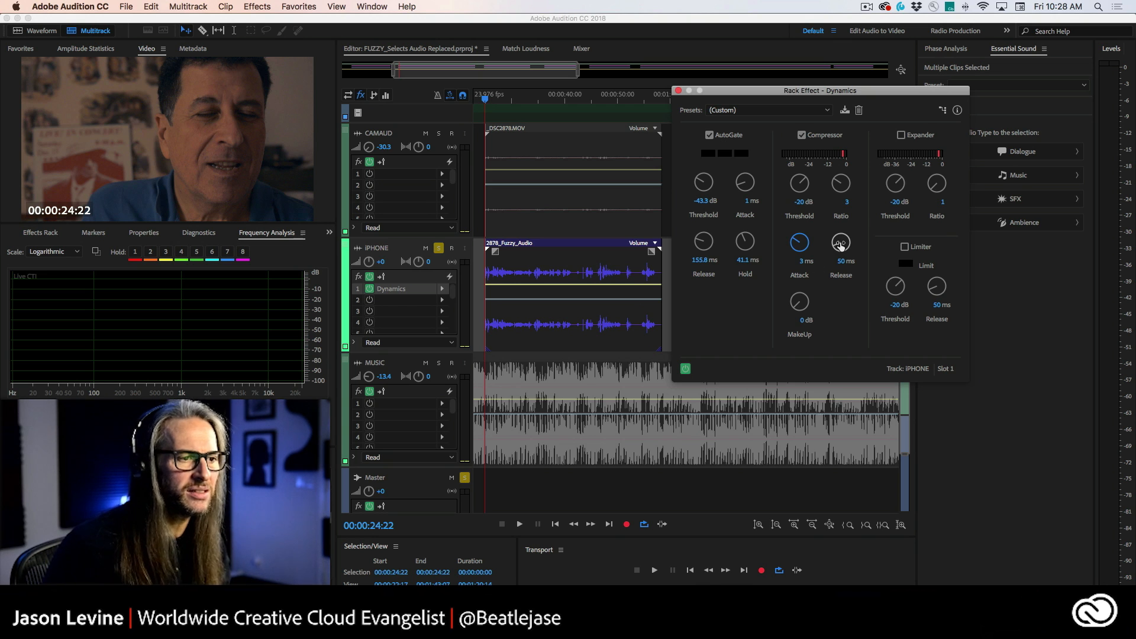
drag(841, 245, 842, 229)
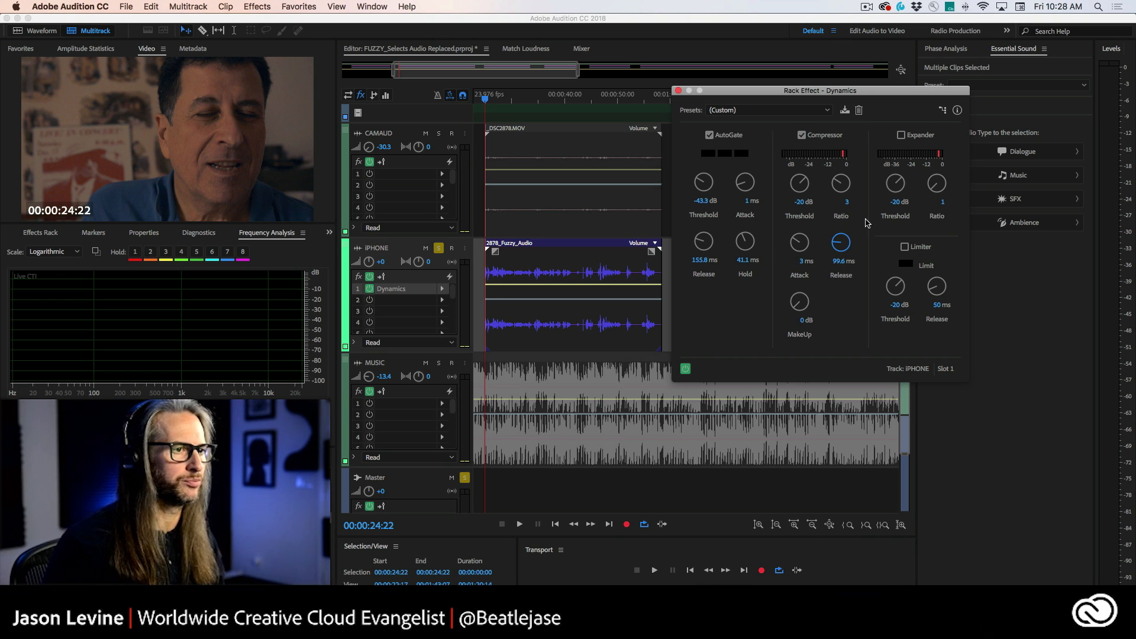
key(space)
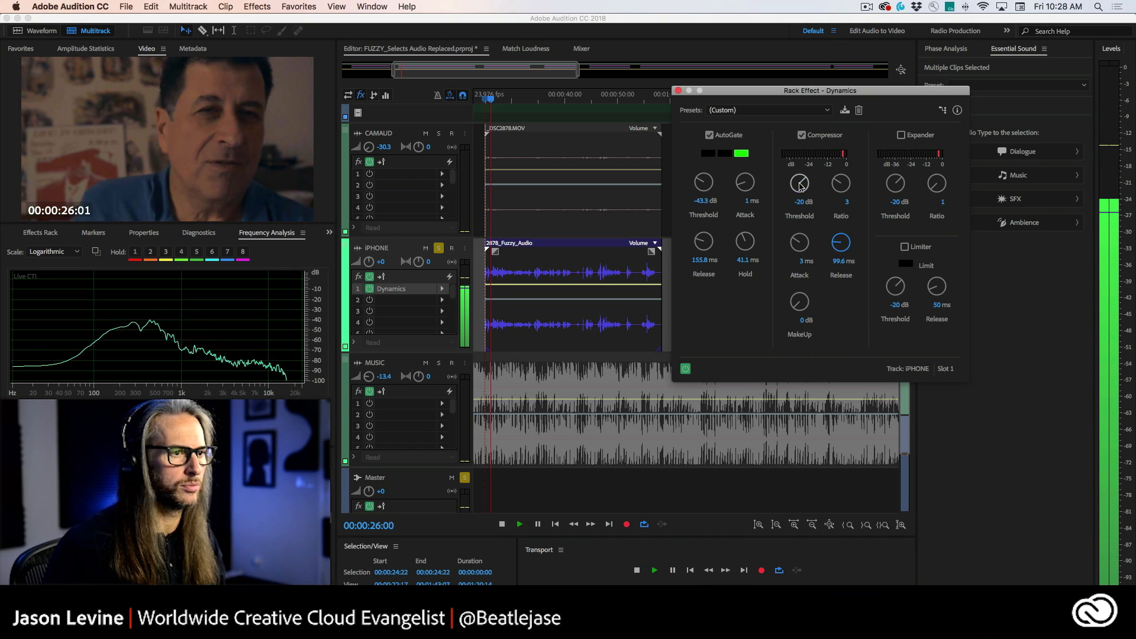
drag(799, 185, 800, 208)
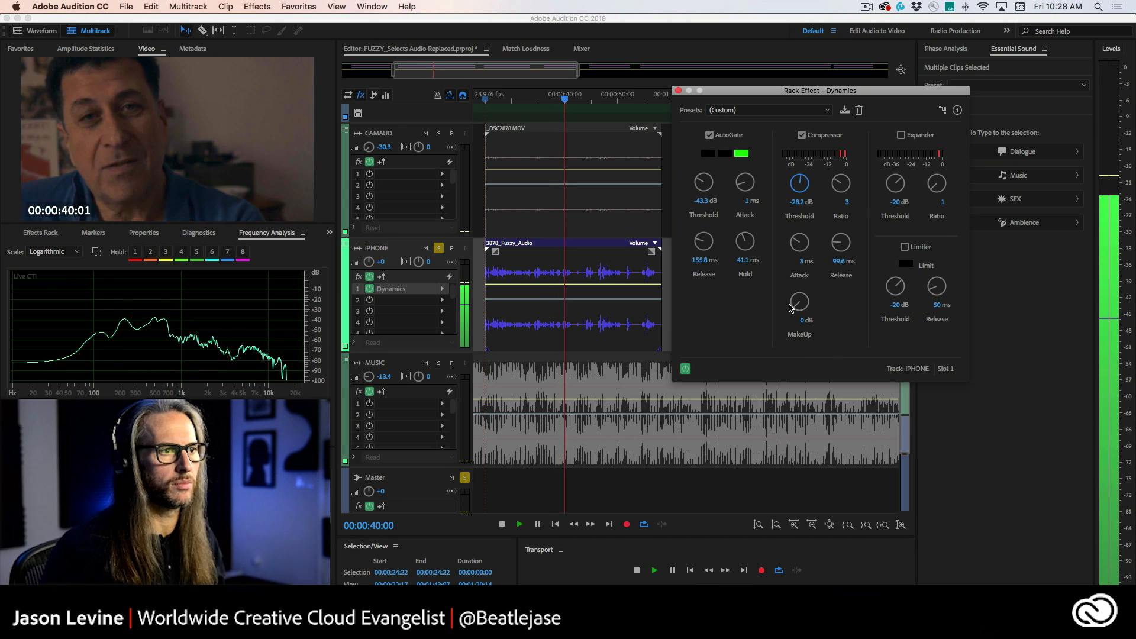
Step: Lower the compressor threshold to -30.1 dB and set its makeup gain to 2 dB
drag(797, 194, 797, 196)
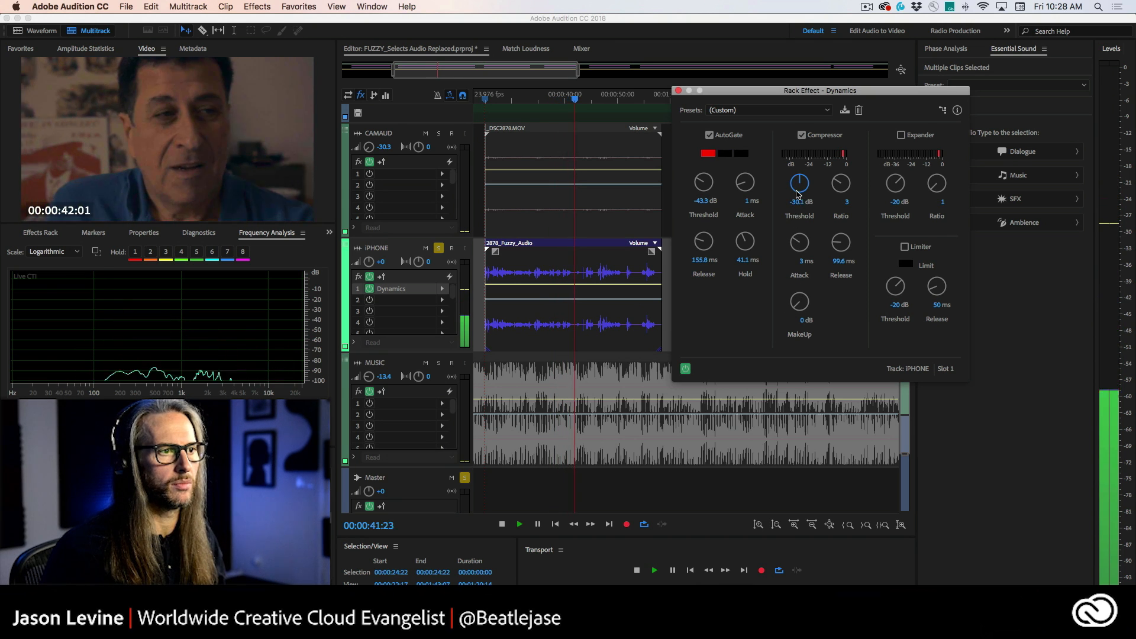
drag(799, 303, 795, 287)
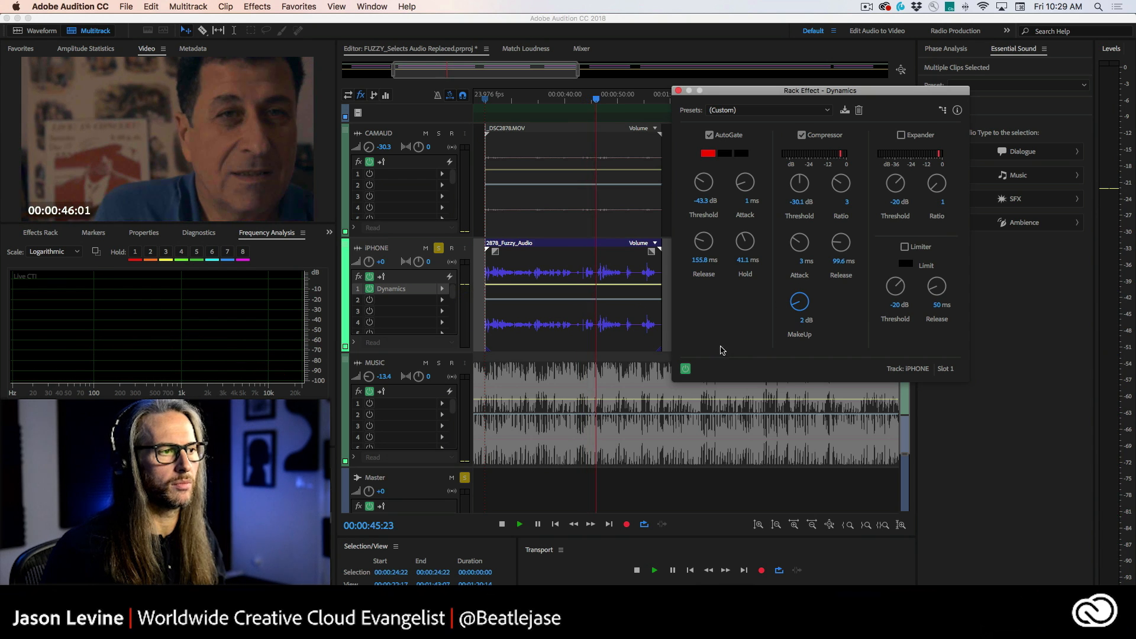
Step: Raise the makeup gain to 3.8 dB, switching the Dynamics effect off and on to compare, and stop playback
click(686, 369)
click(686, 369)
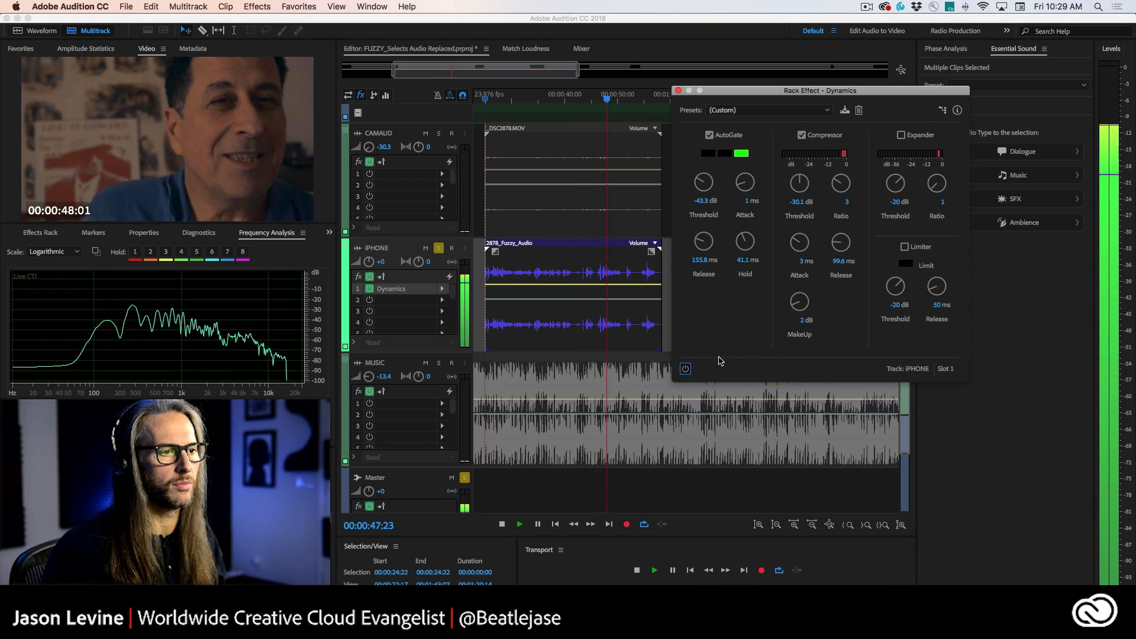
drag(799, 296, 804, 287)
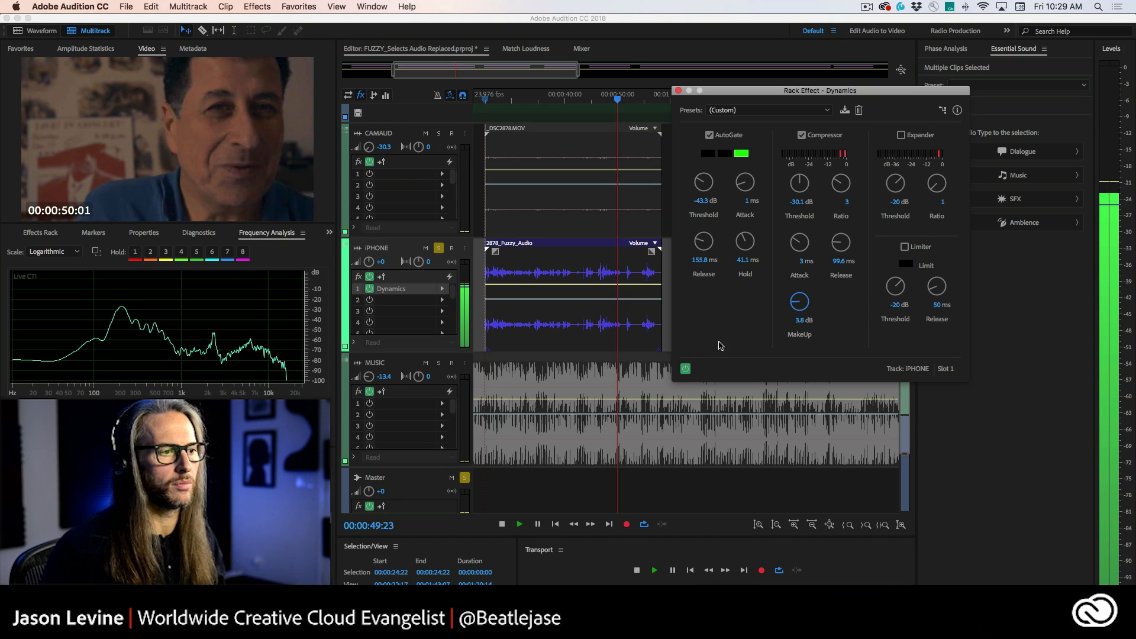
click(686, 368)
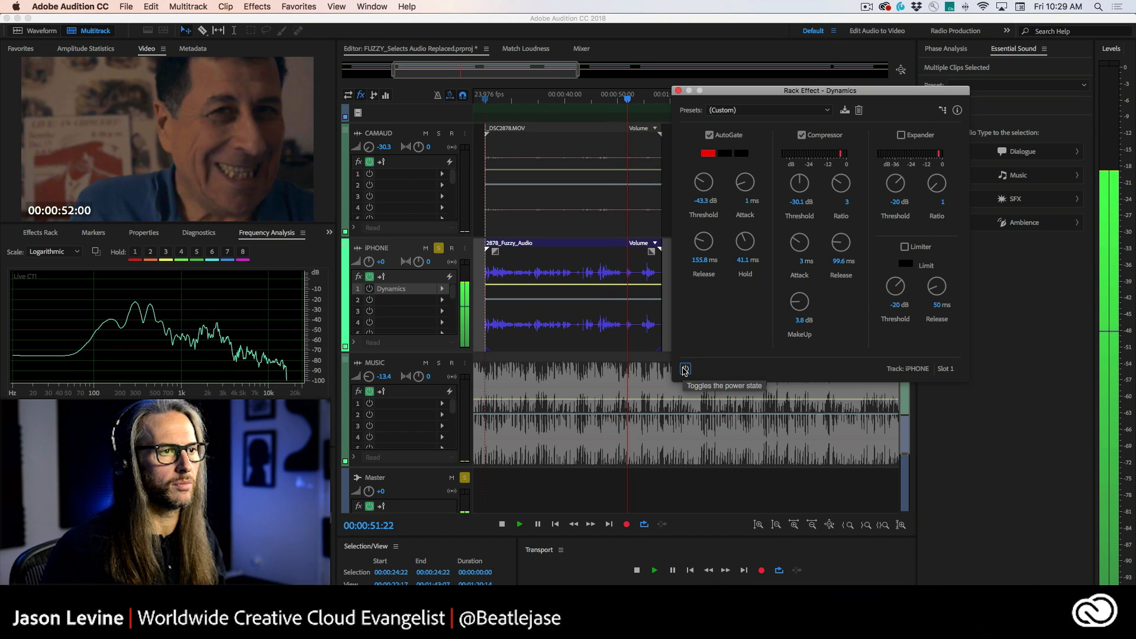
click(686, 369)
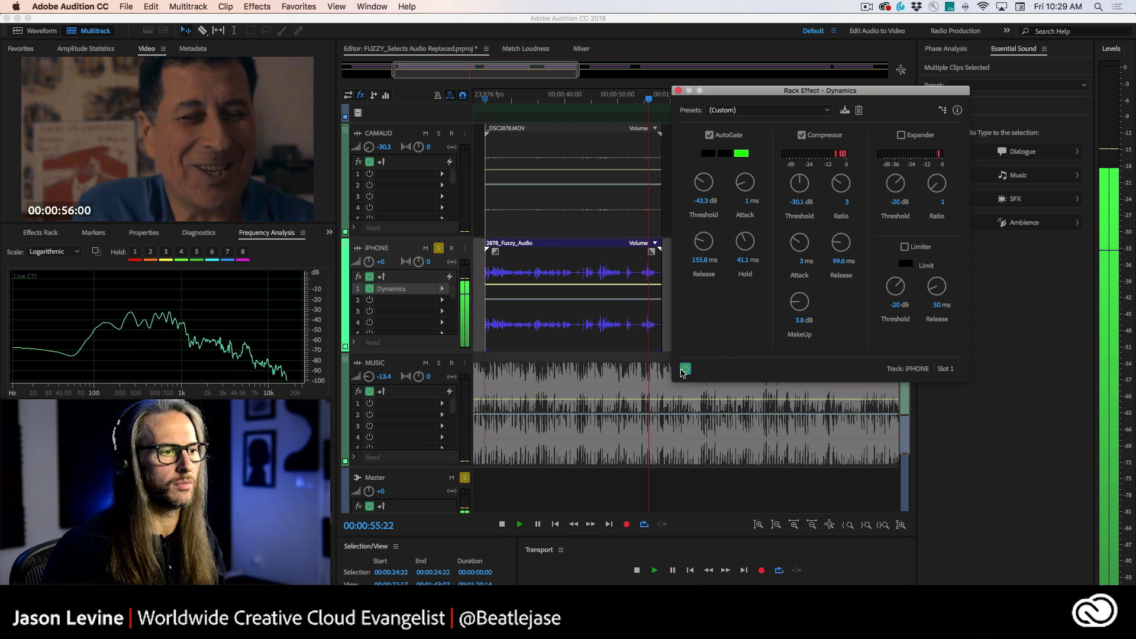
key(space)
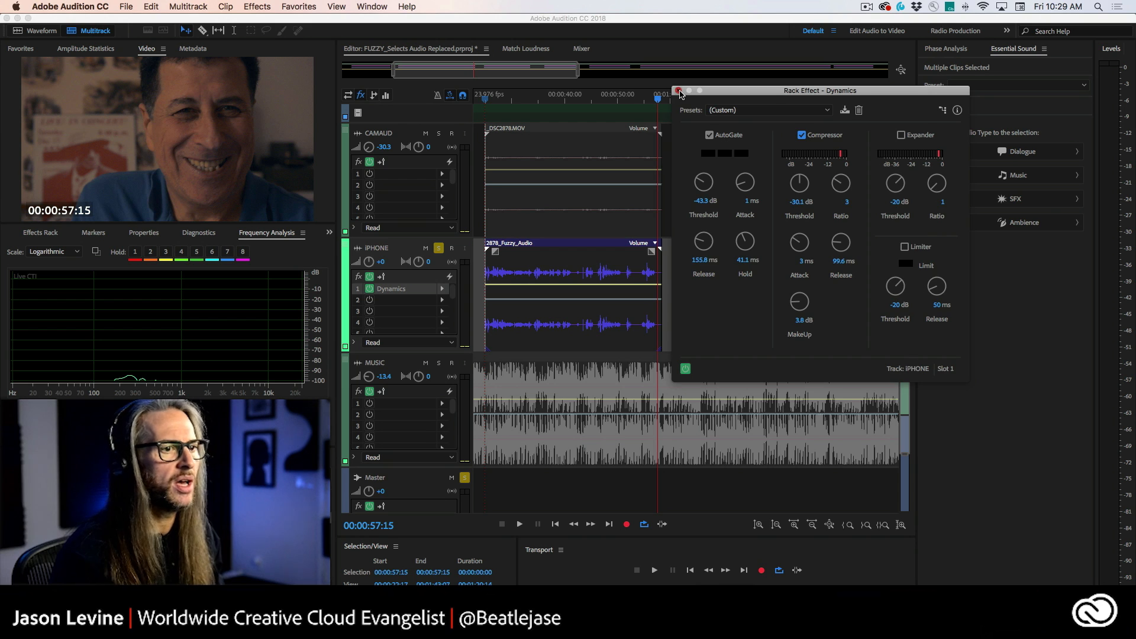
Step: Close the Dynamics editor and zoom the timeline out to show the whole session
click(678, 91)
click(464, 478)
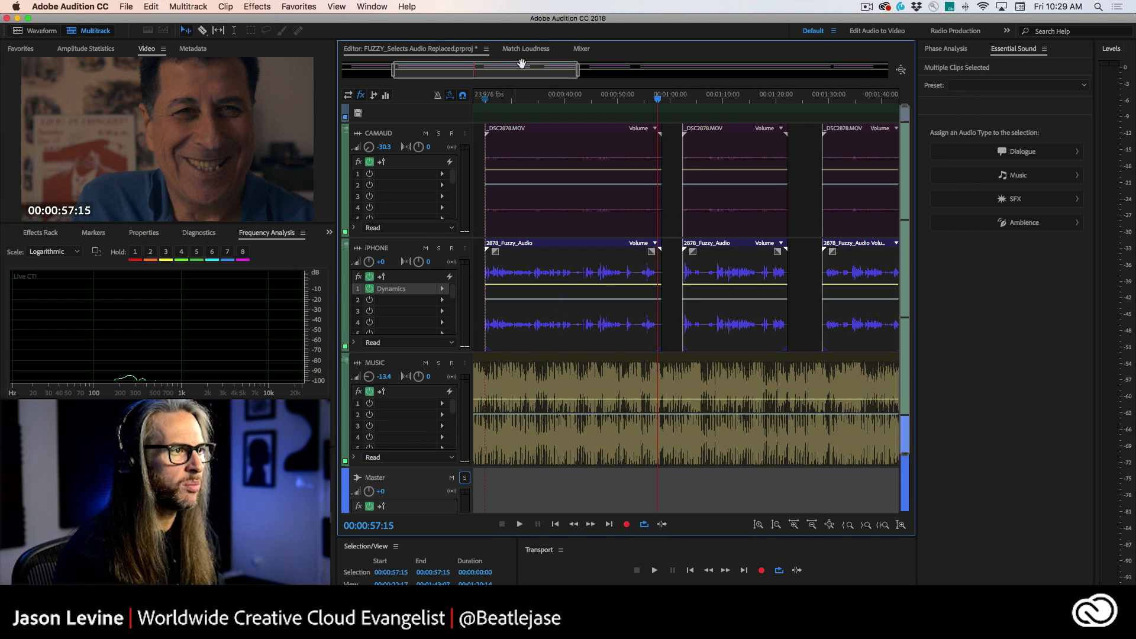
drag(577, 71, 889, 71)
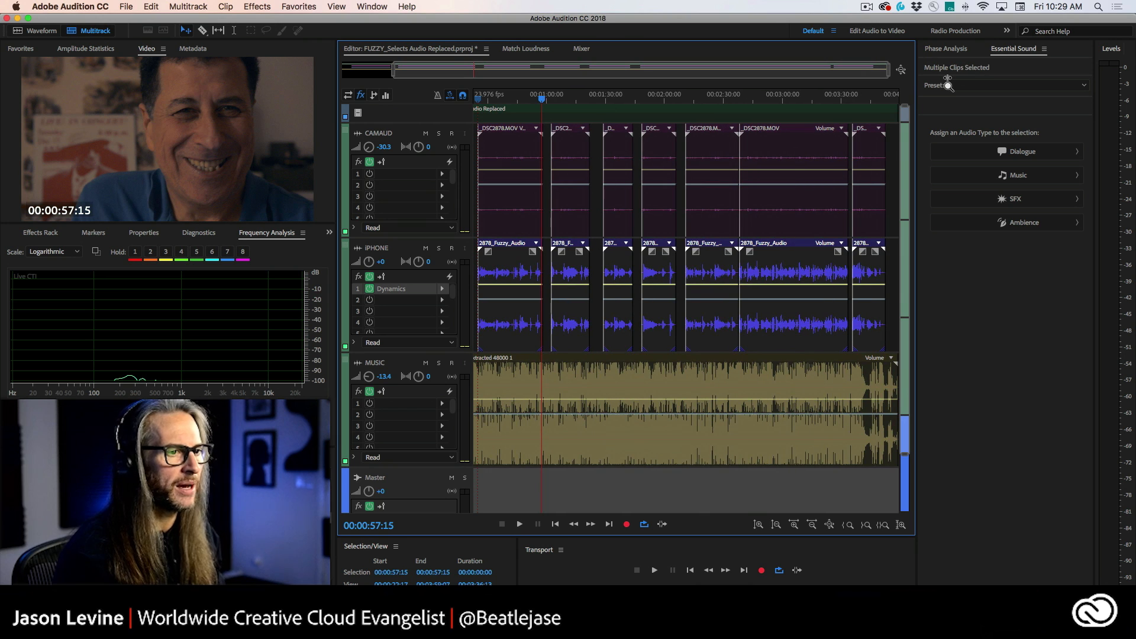
Step: Select all the iPhone clips and assign them the Dialogue audio type in Essential Sound
click(762, 334)
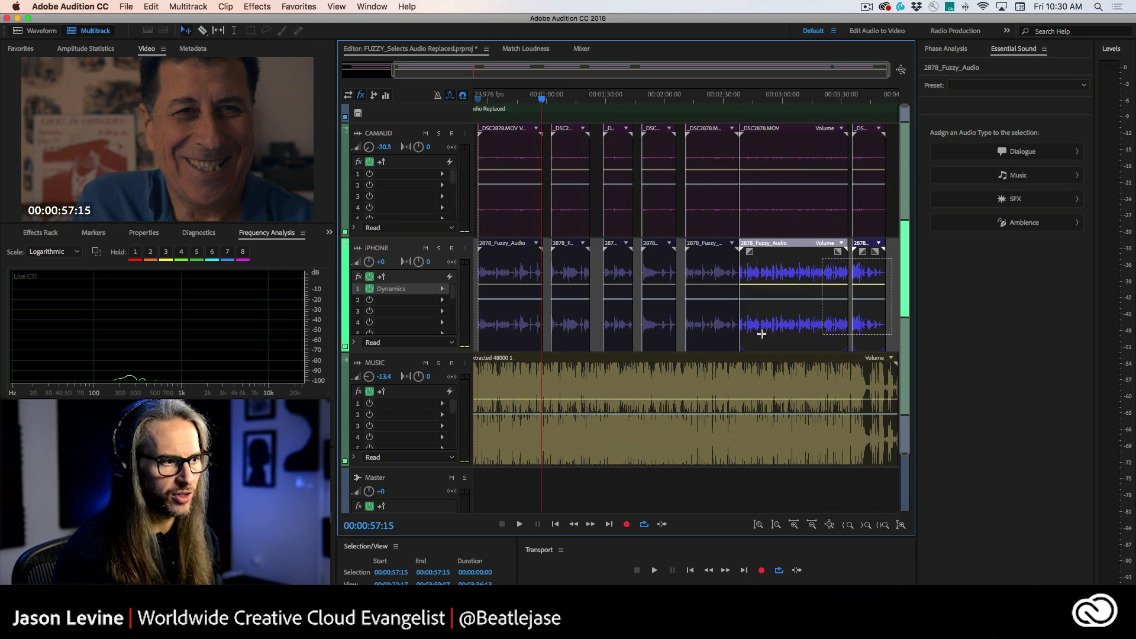
drag(761, 334, 509, 334)
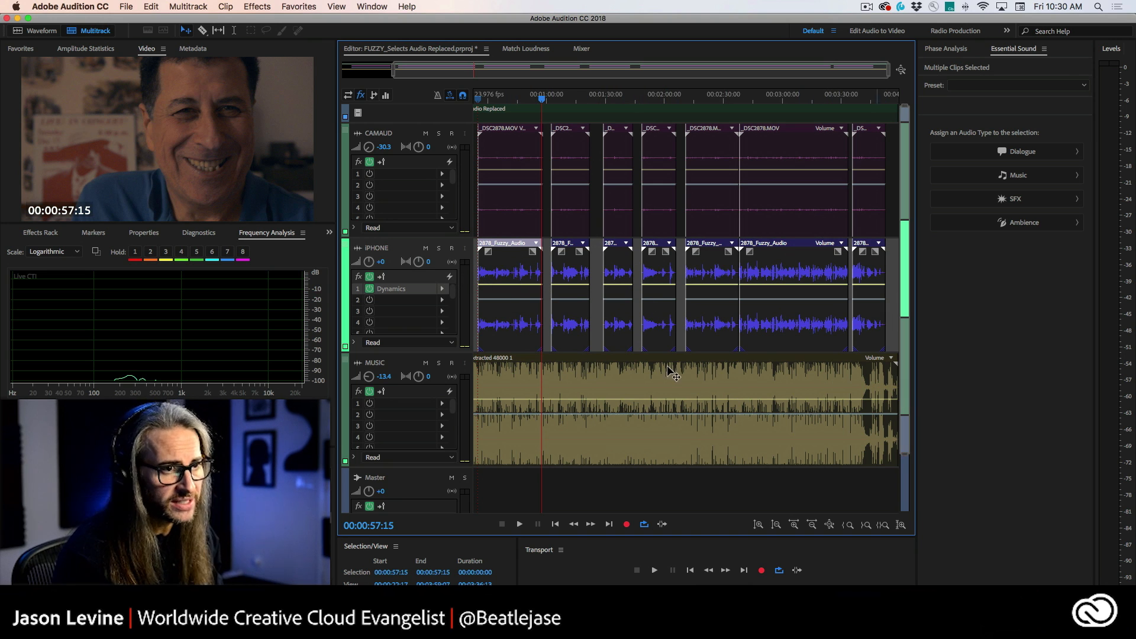
click(1039, 150)
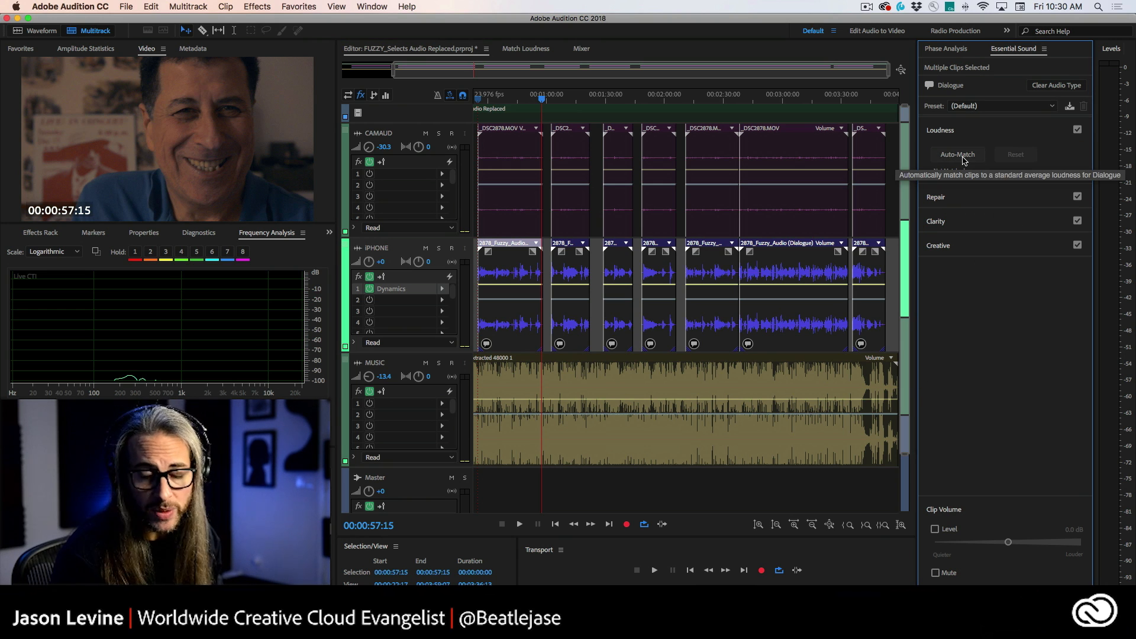
click(978, 221)
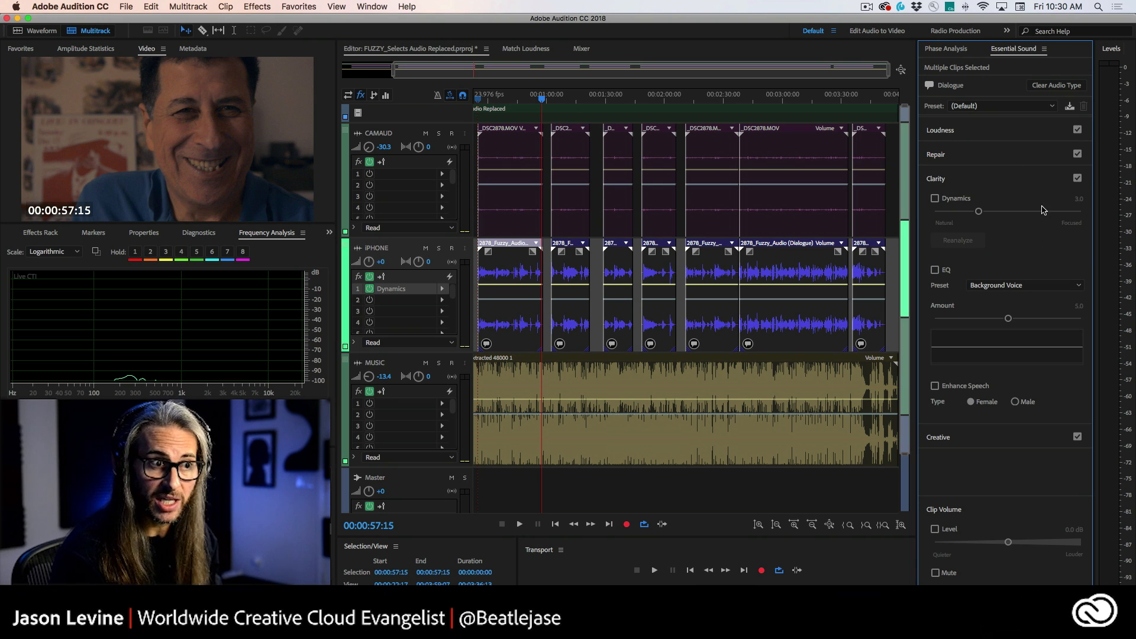
click(969, 181)
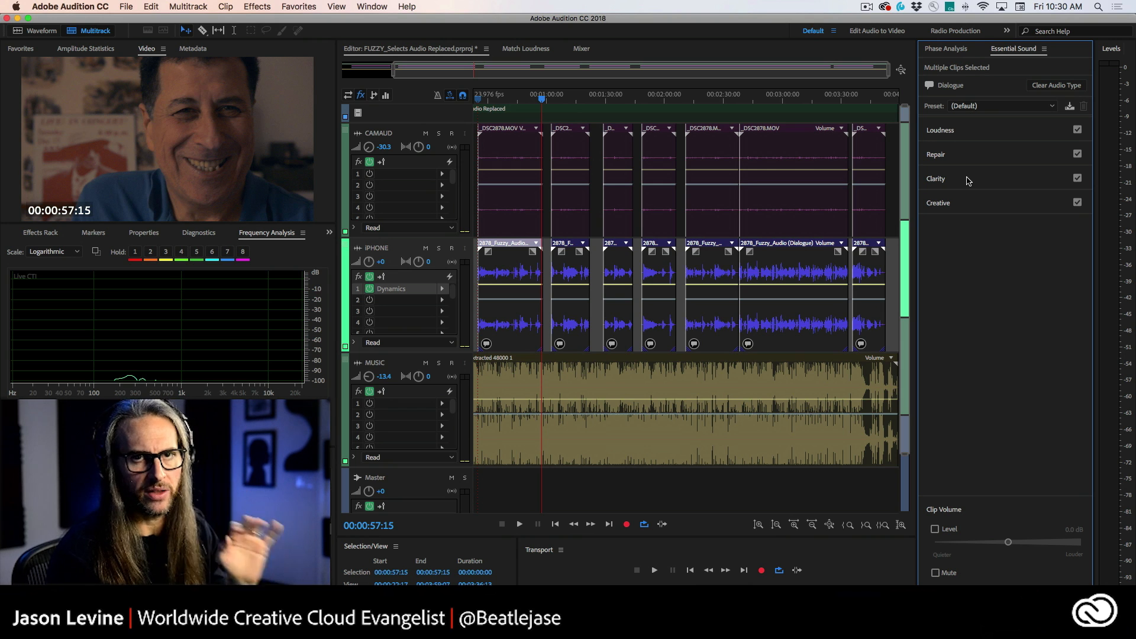
Step: Assign the Music audio type to the music clip and enable Ducking for it
click(687, 384)
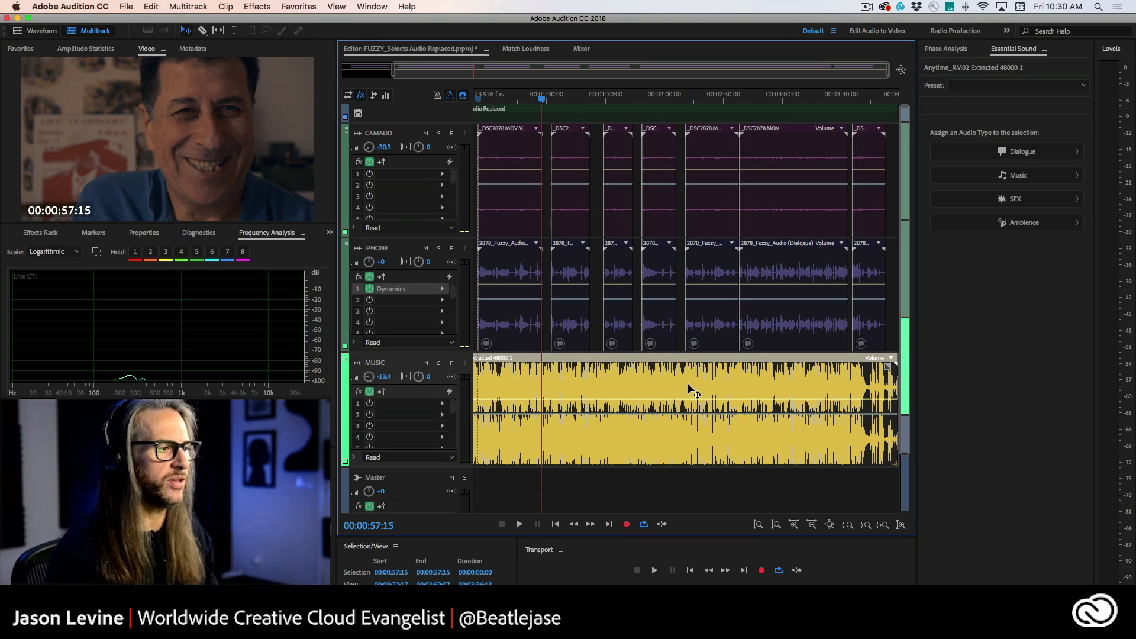
click(1048, 177)
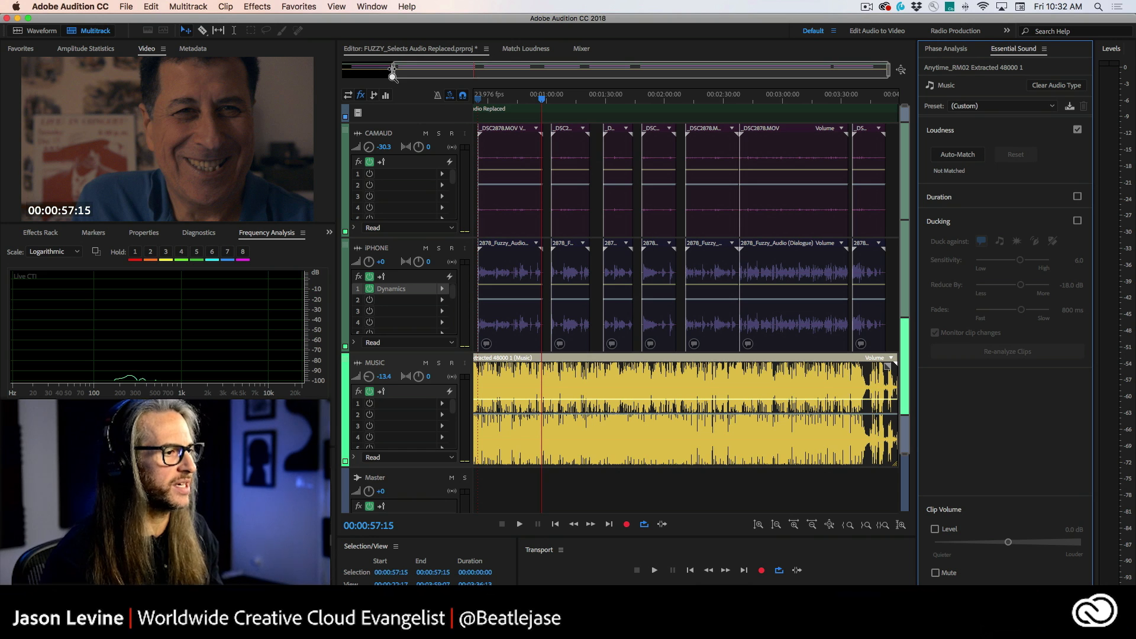
drag(394, 71, 261, 75)
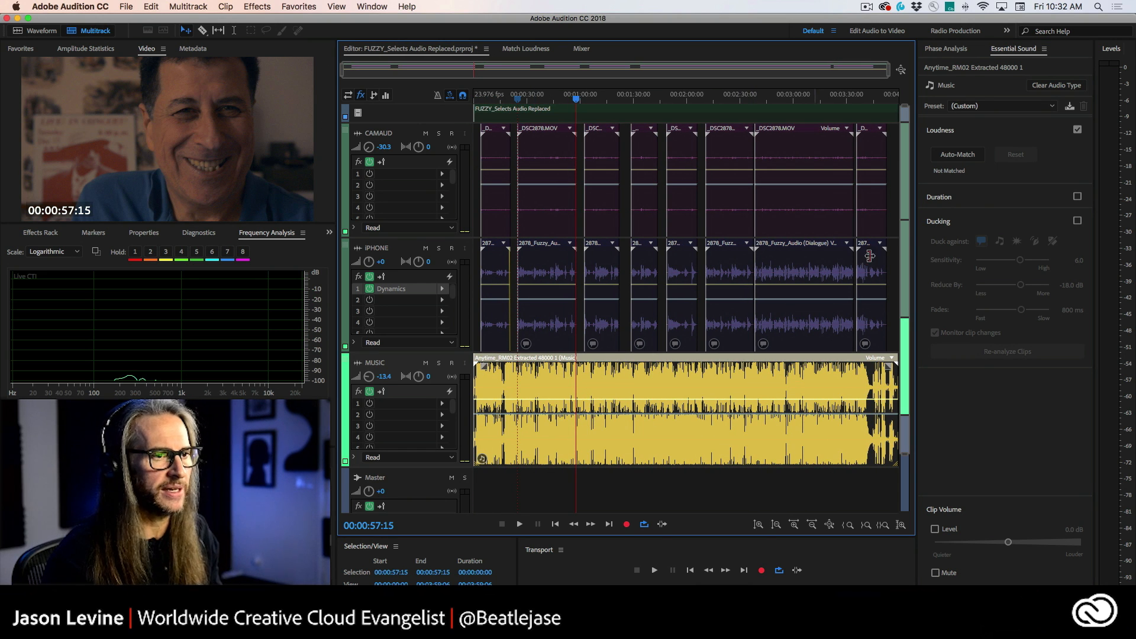
click(1077, 221)
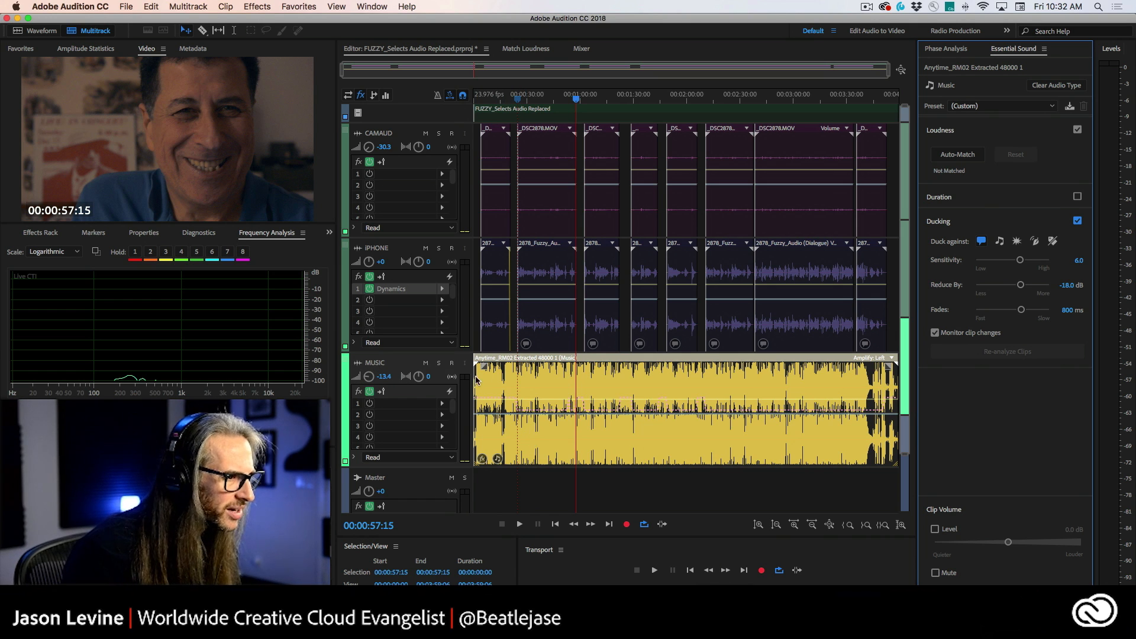
Step: Change the music clip's color to blue (hue 209)
right_click(517, 383)
click(563, 358)
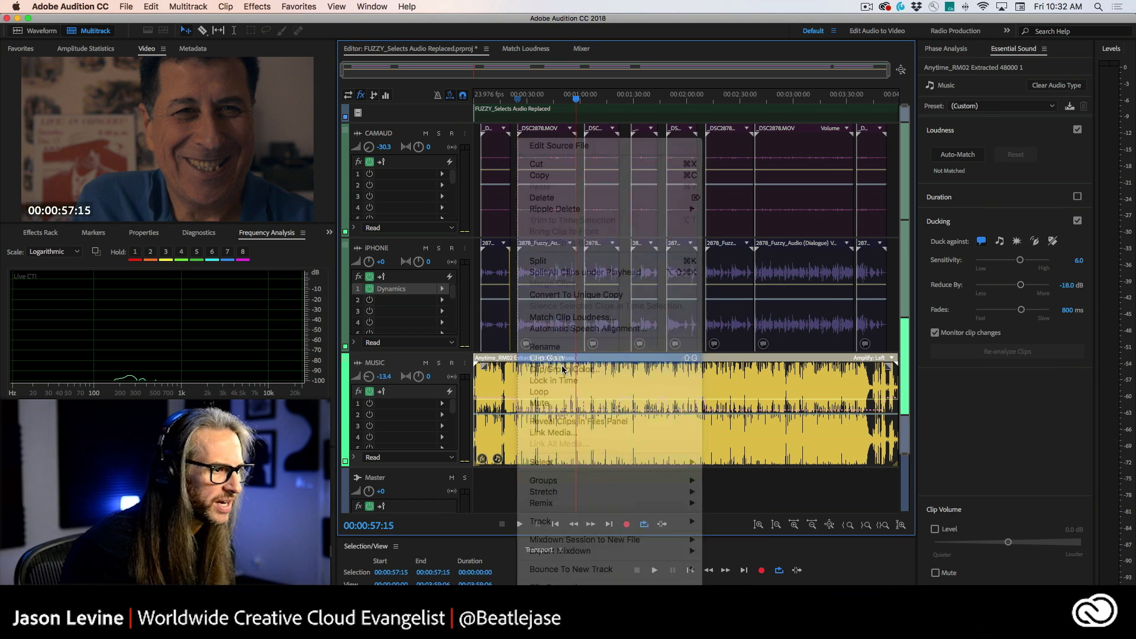
click(48, 307)
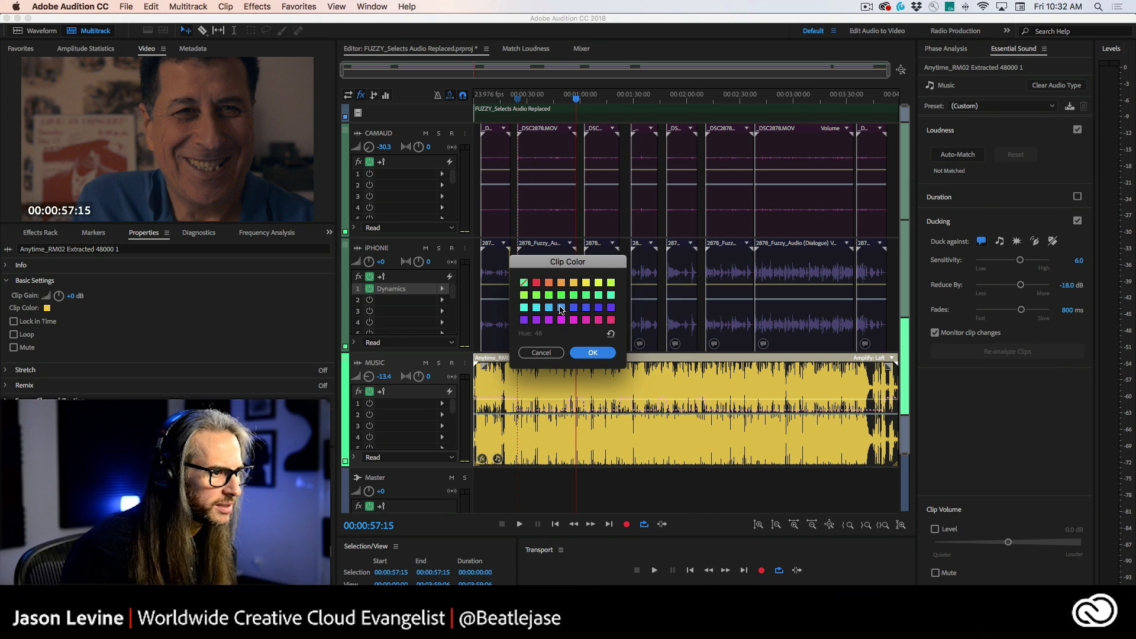
click(561, 308)
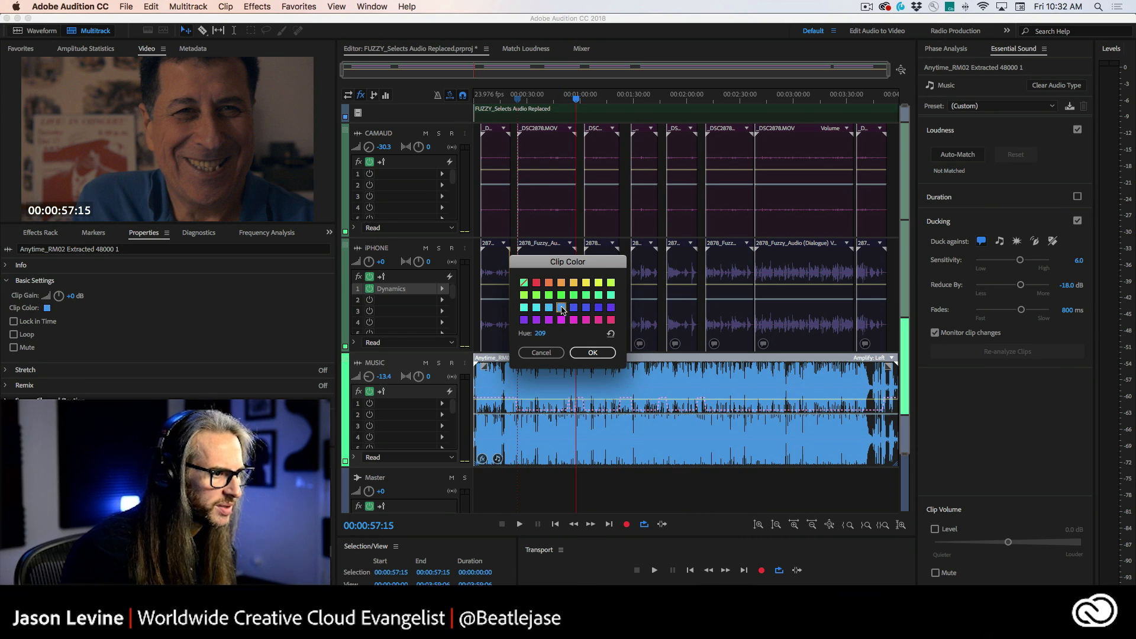
click(592, 353)
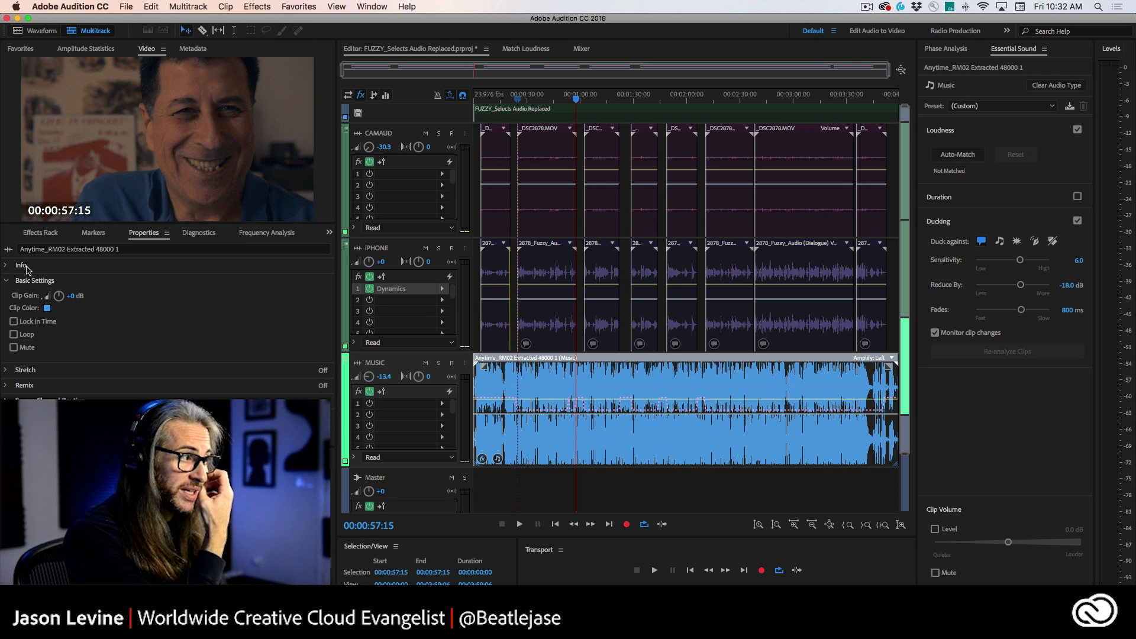
click(266, 234)
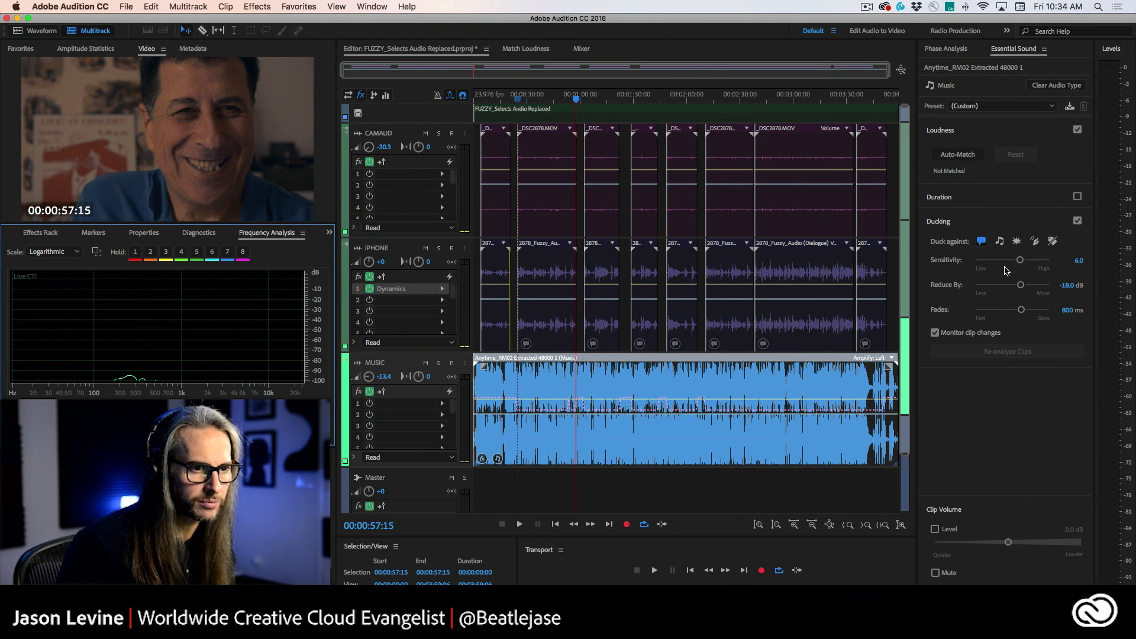
Step: Set the ducking sensitivity to 6.5 and play from about 19 seconds to listen
drag(1019, 260, 1023, 260)
click(508, 100)
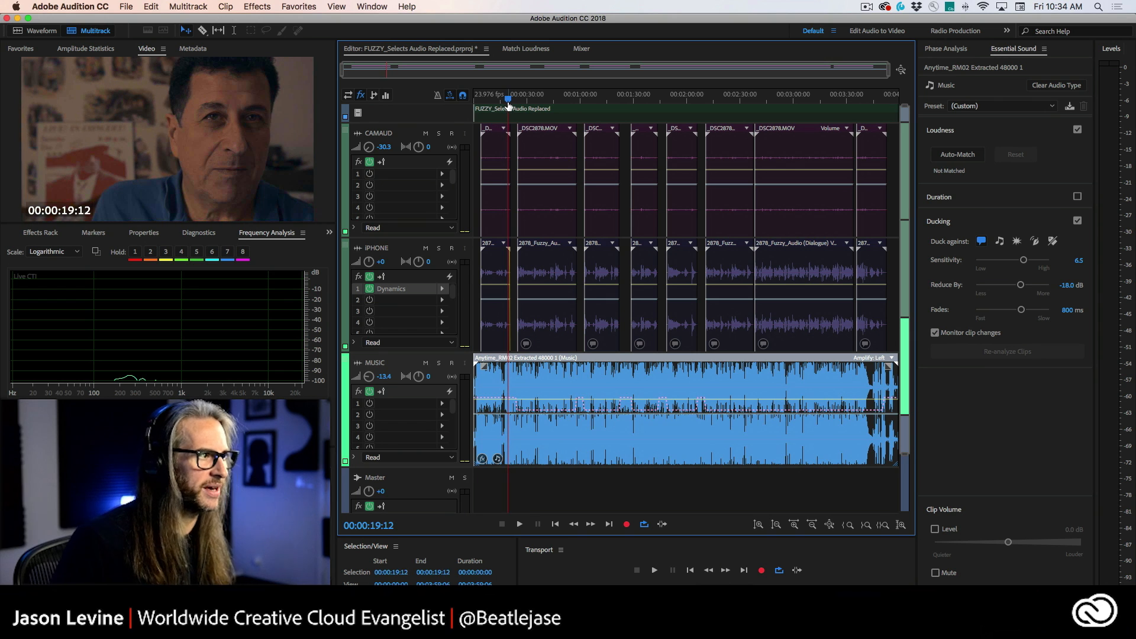
key(space)
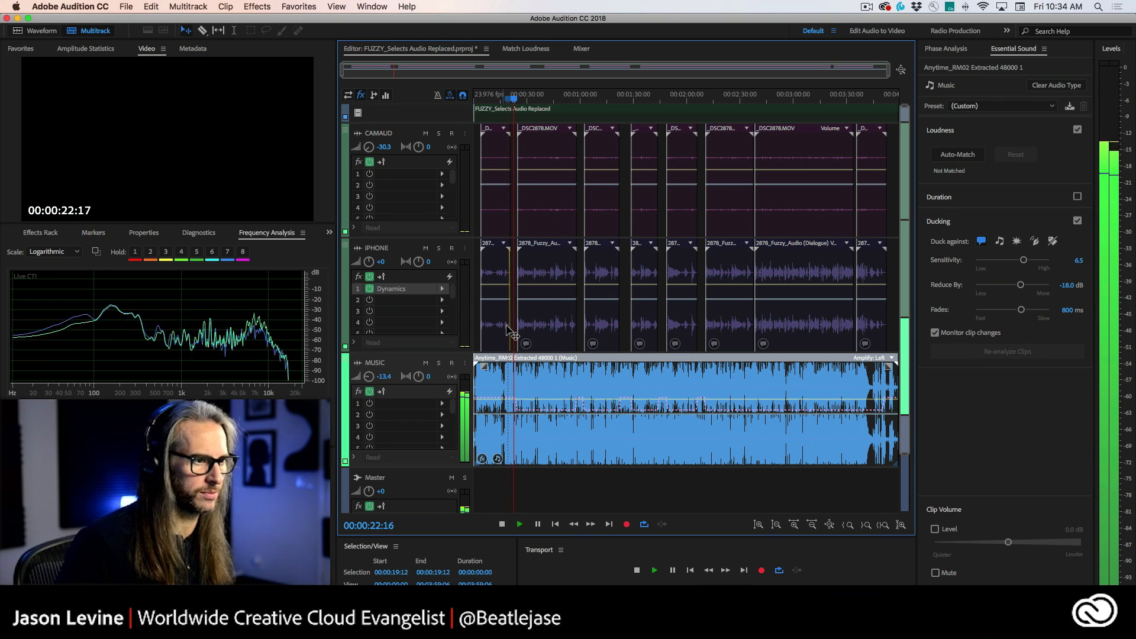
key(space)
Step: Assign the Dialogue audio type to the first iPhone clip, undoing an accidental clip drag
click(494, 274)
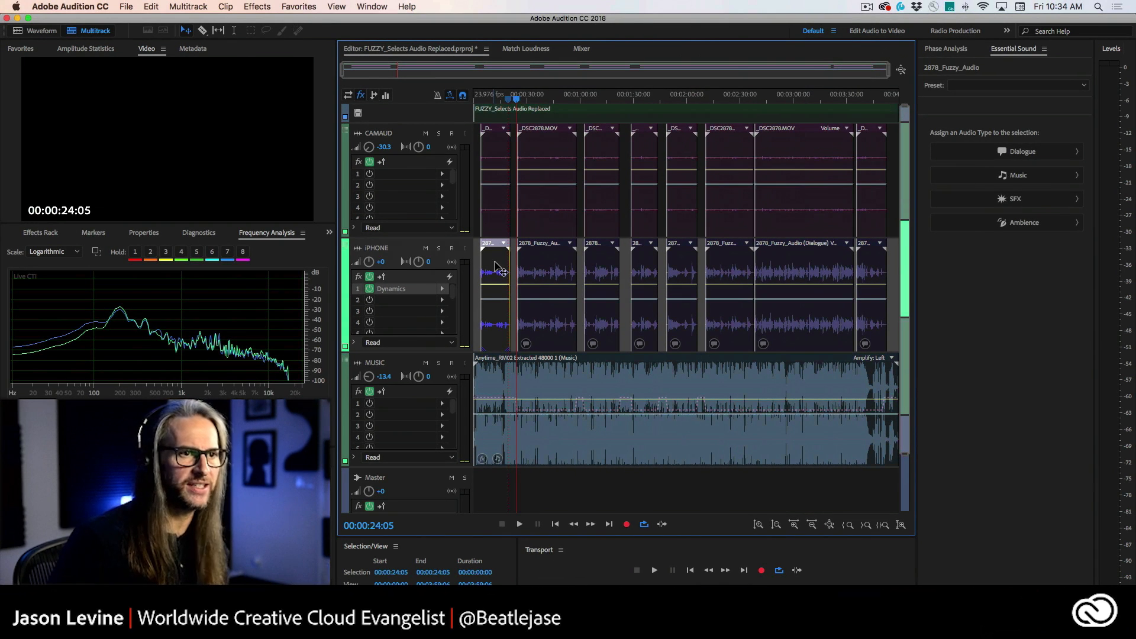
click(1019, 151)
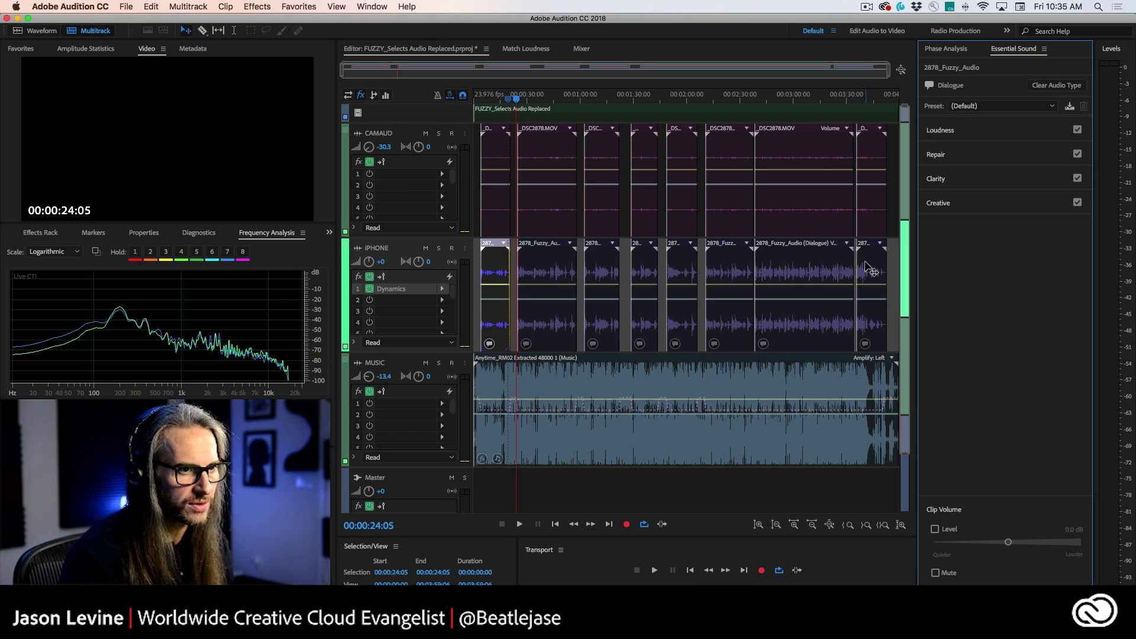
drag(870, 270, 893, 272)
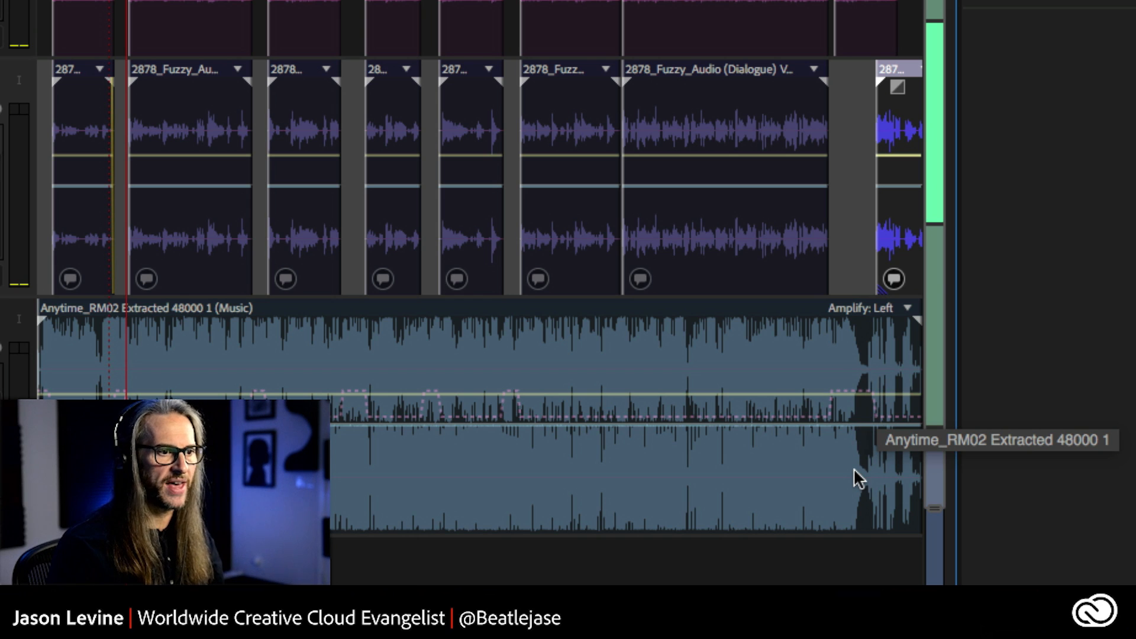
key(super+z)
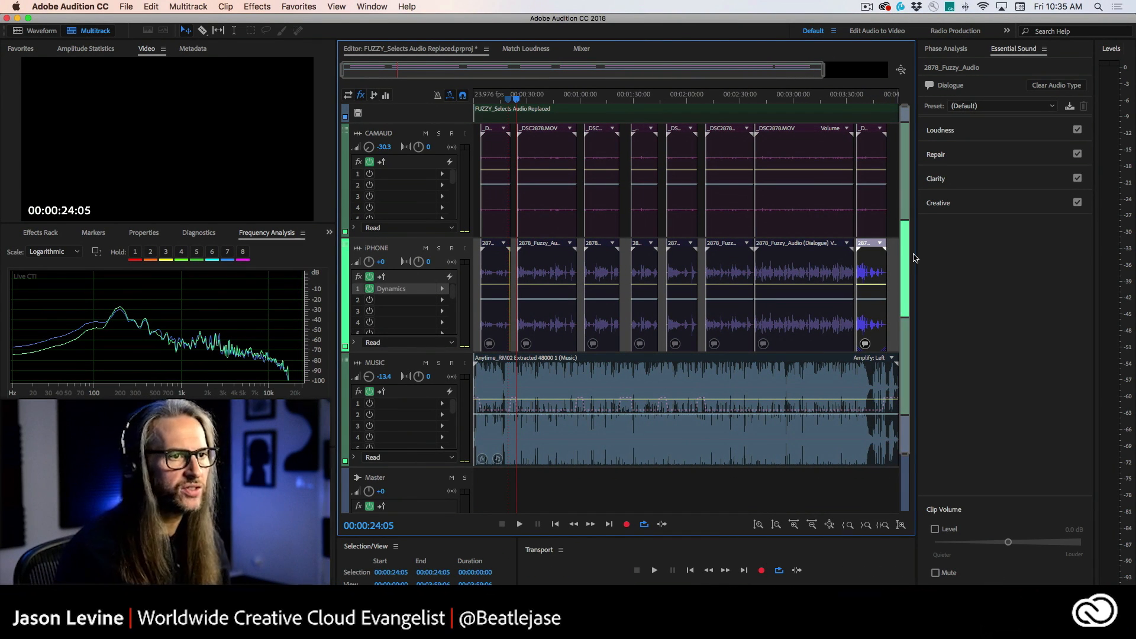
Step: Set the music clip's ducking sensitivity to 6.9 and reduction to -13.9 dB, then replay from the start
click(832, 398)
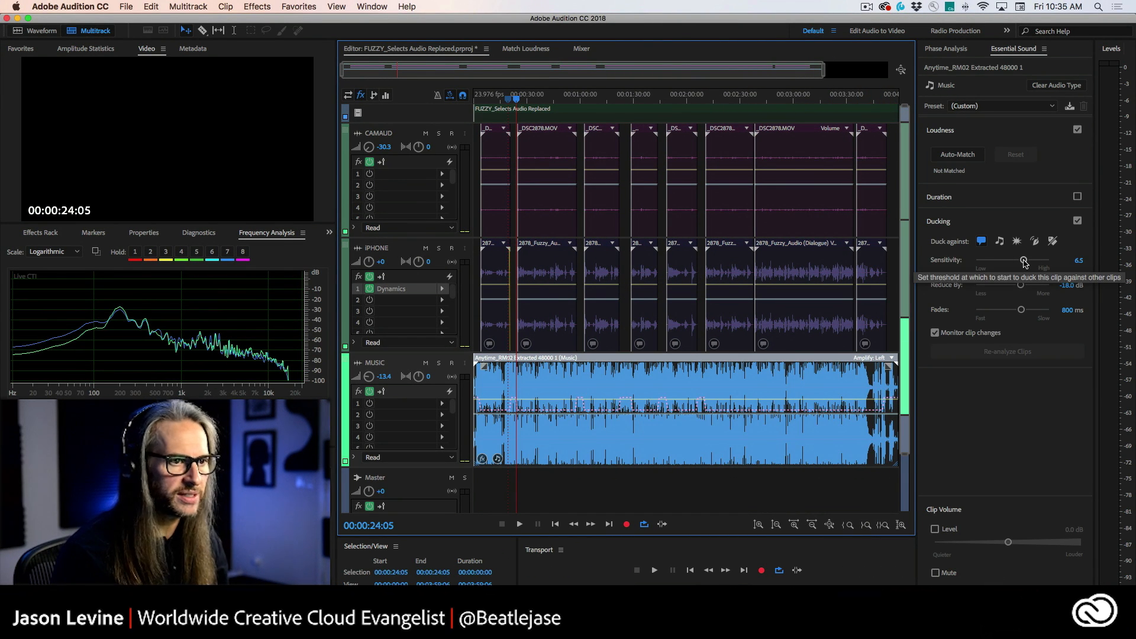
drag(1024, 263, 1028, 264)
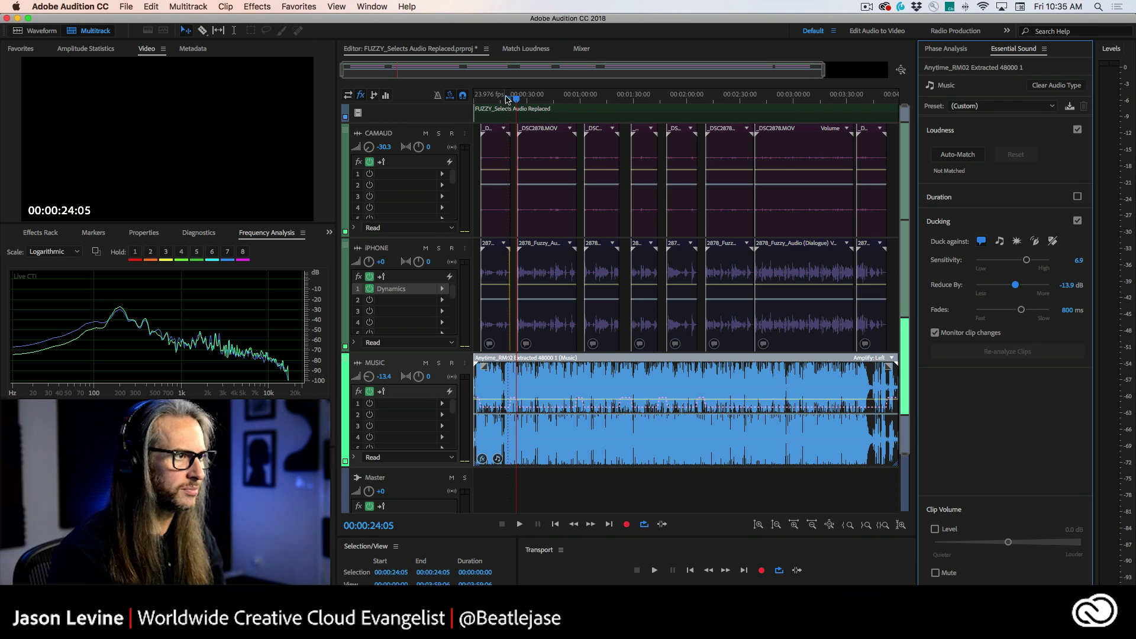
drag(517, 99, 479, 99)
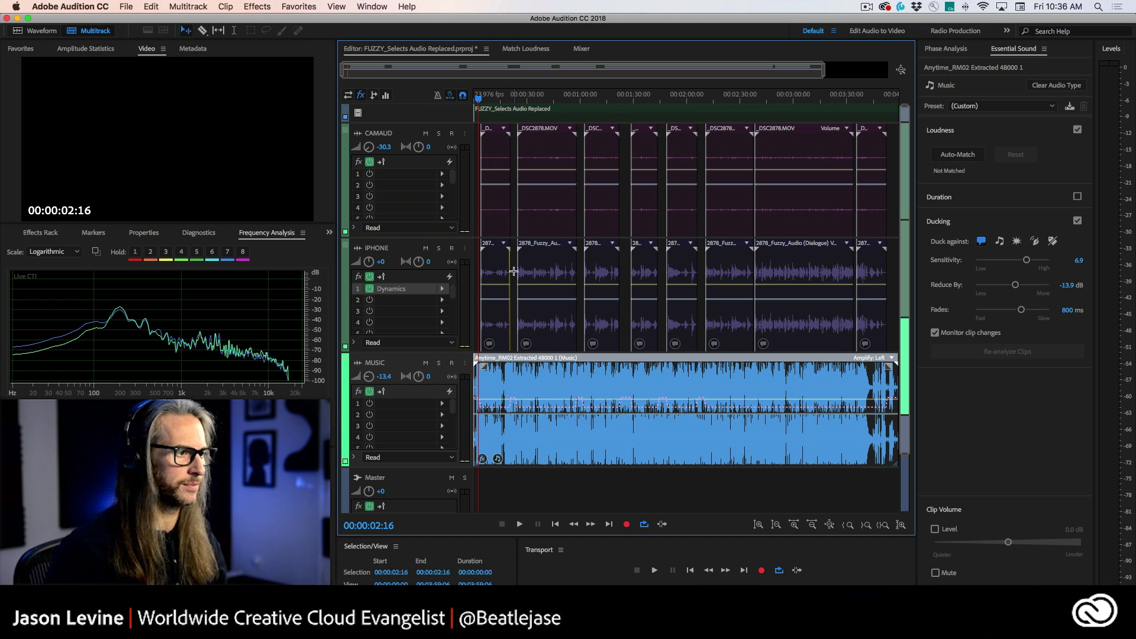
key(space)
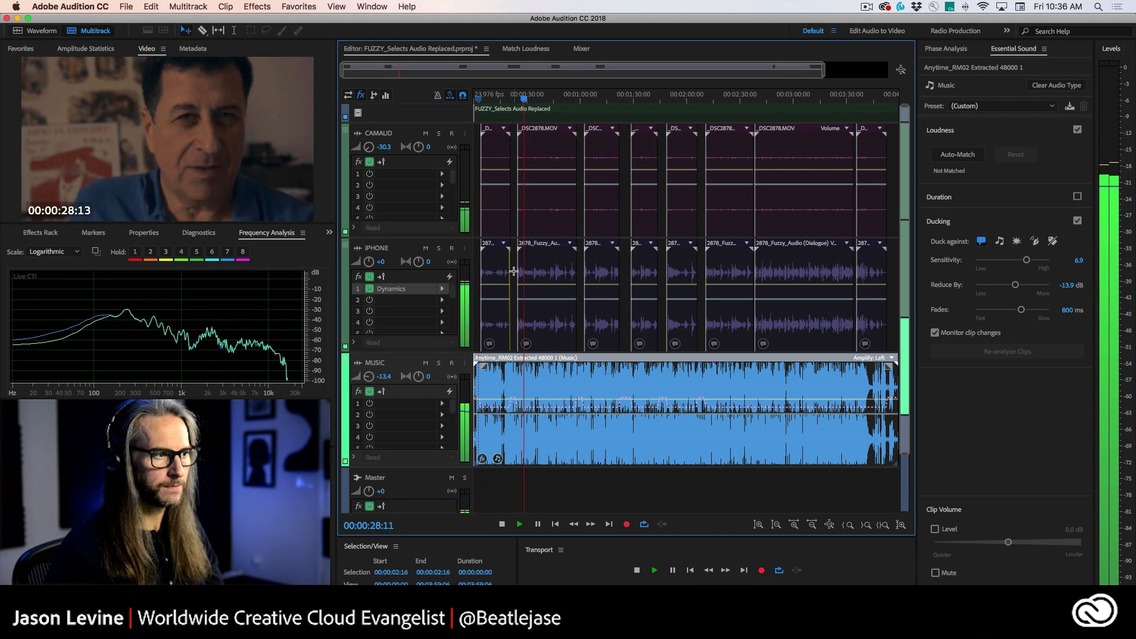
key(space)
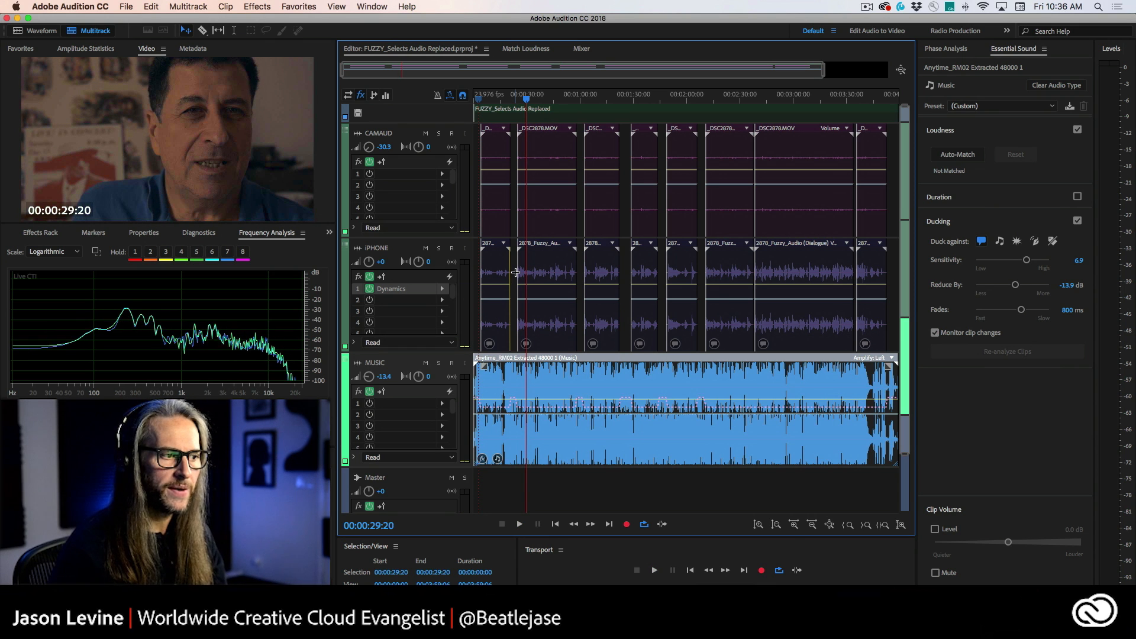
click(548, 102)
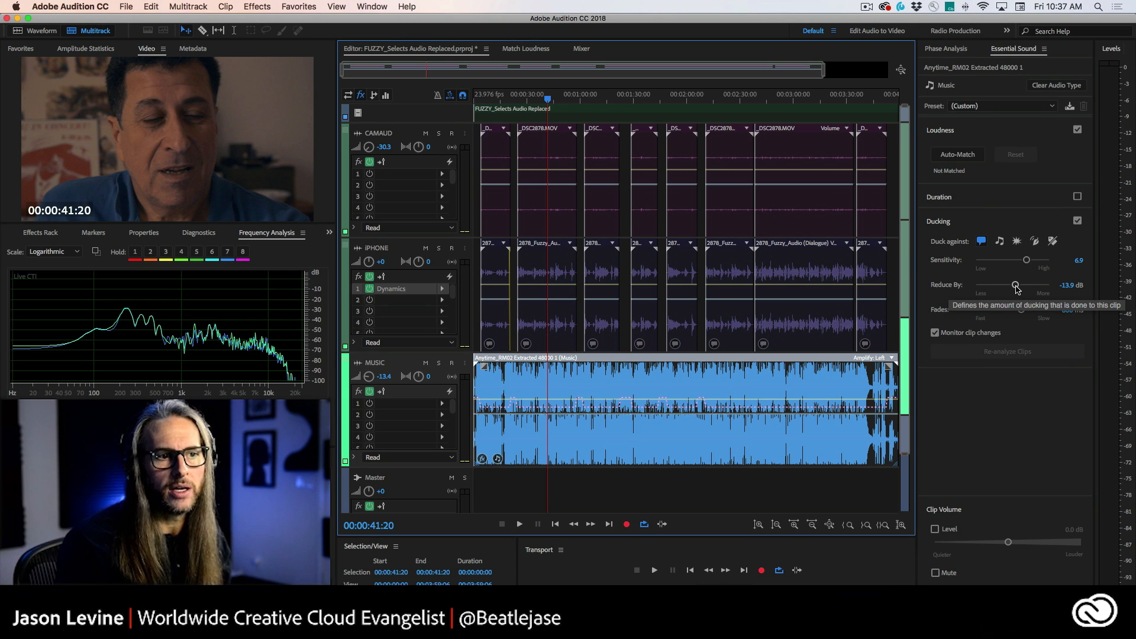
Step: Set the music's ducking reduction to -9.9 dB and fades to 690 ms, then play from about 1:30 to listen
drag(1016, 286, 1012, 287)
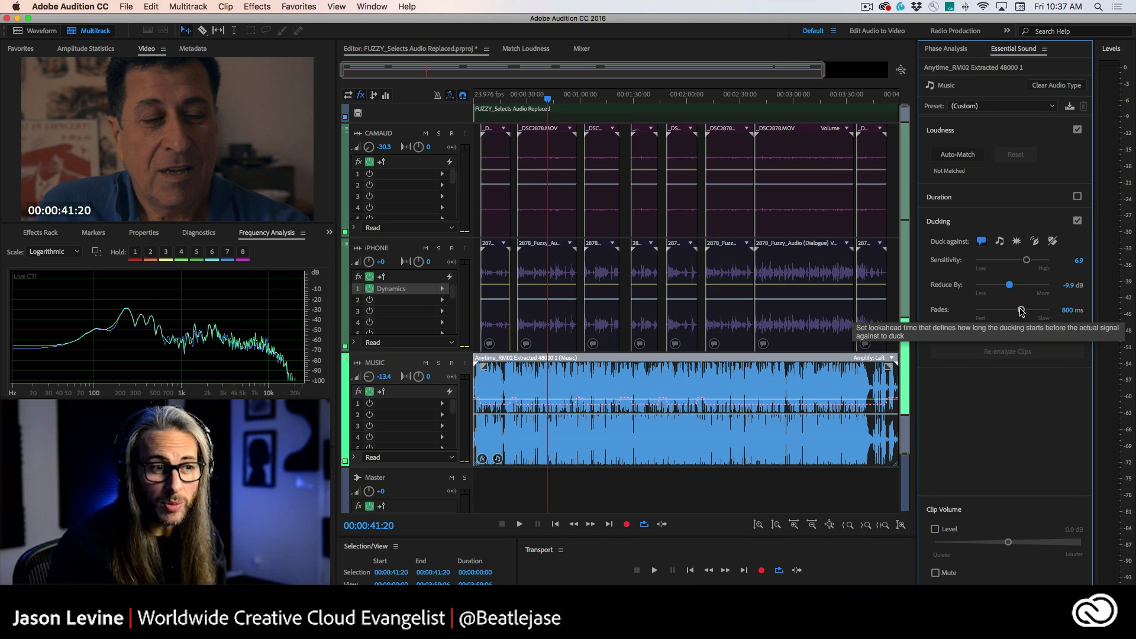
drag(1021, 311, 1018, 313)
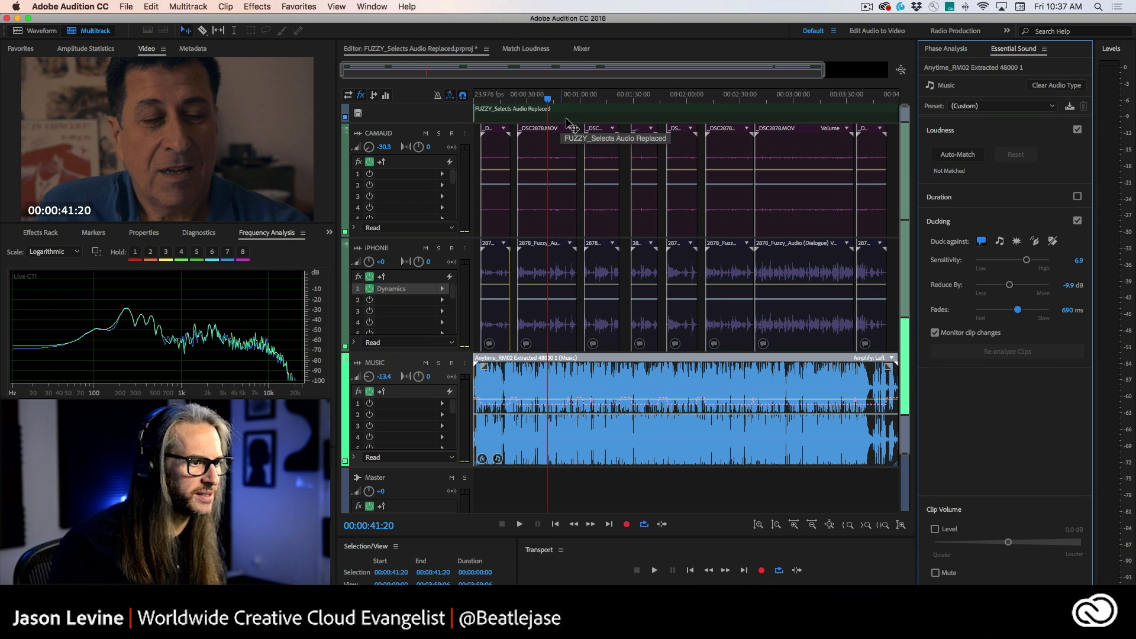
click(623, 105)
key(space)
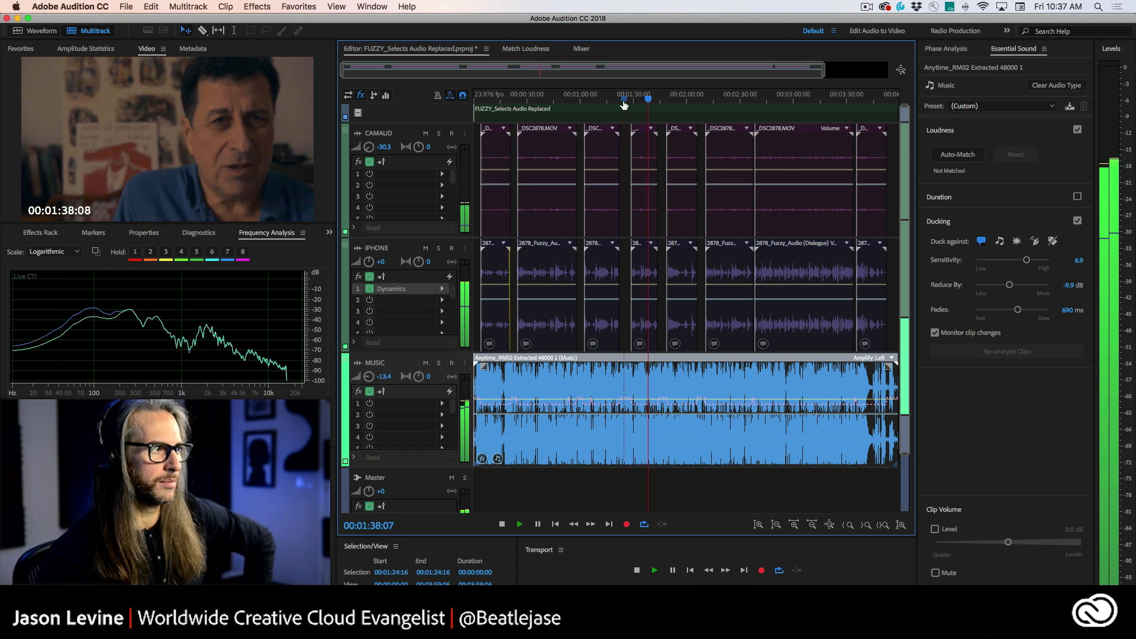
key(space)
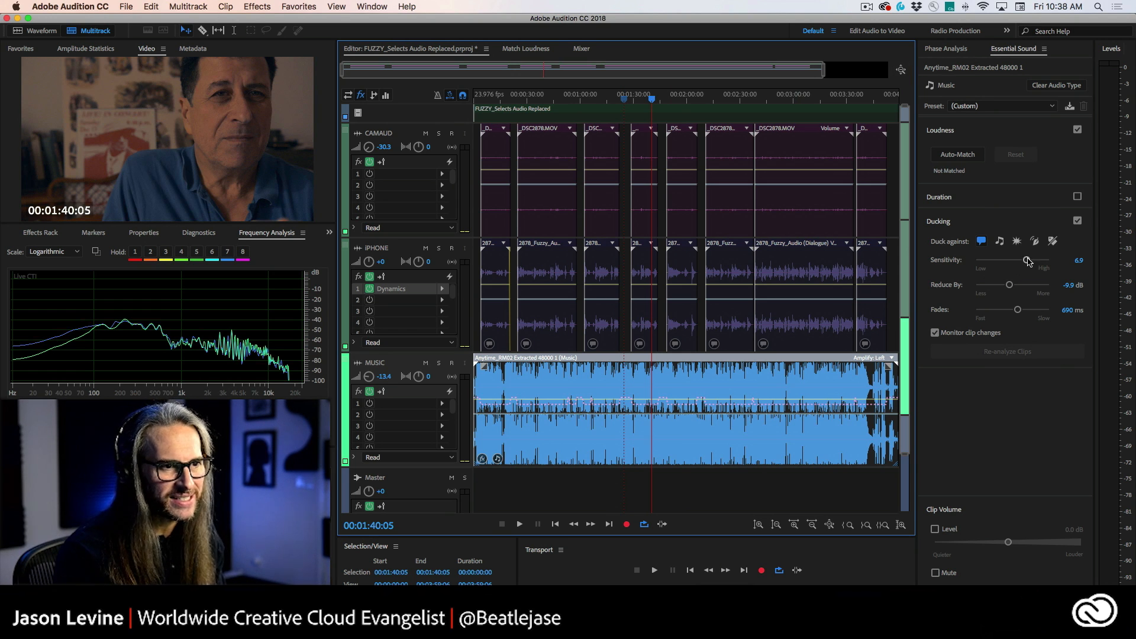
Step: Set the ducking sensitivity to 6.5 and reduction to -16.4 dB, and turn off Monitor clip changes
drag(1028, 261, 1042, 261)
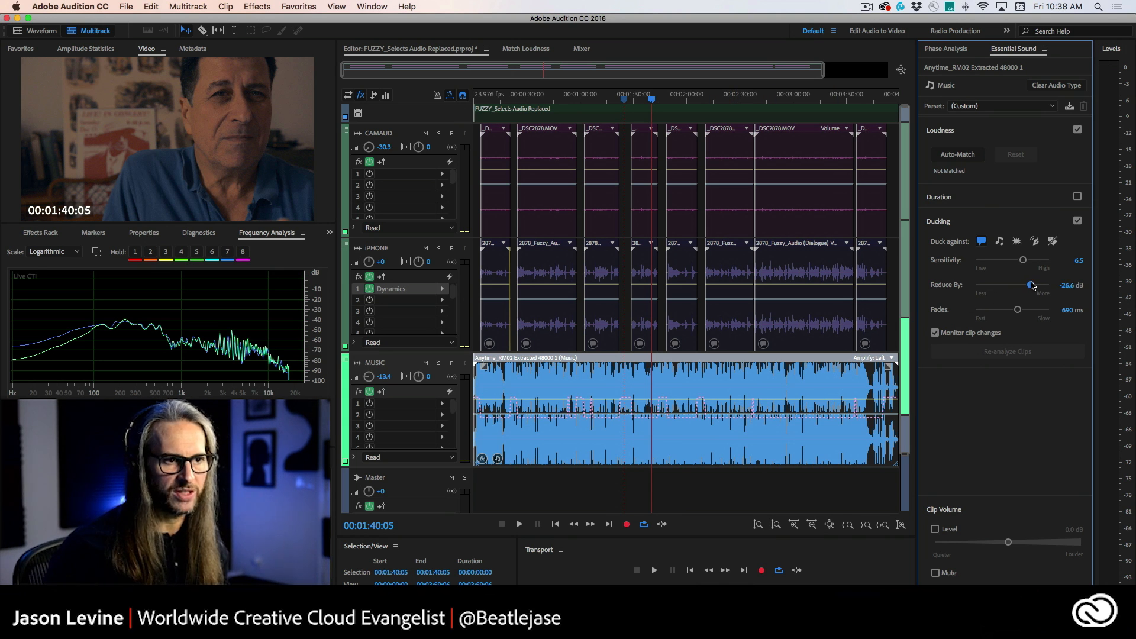
drag(1022, 285, 1019, 285)
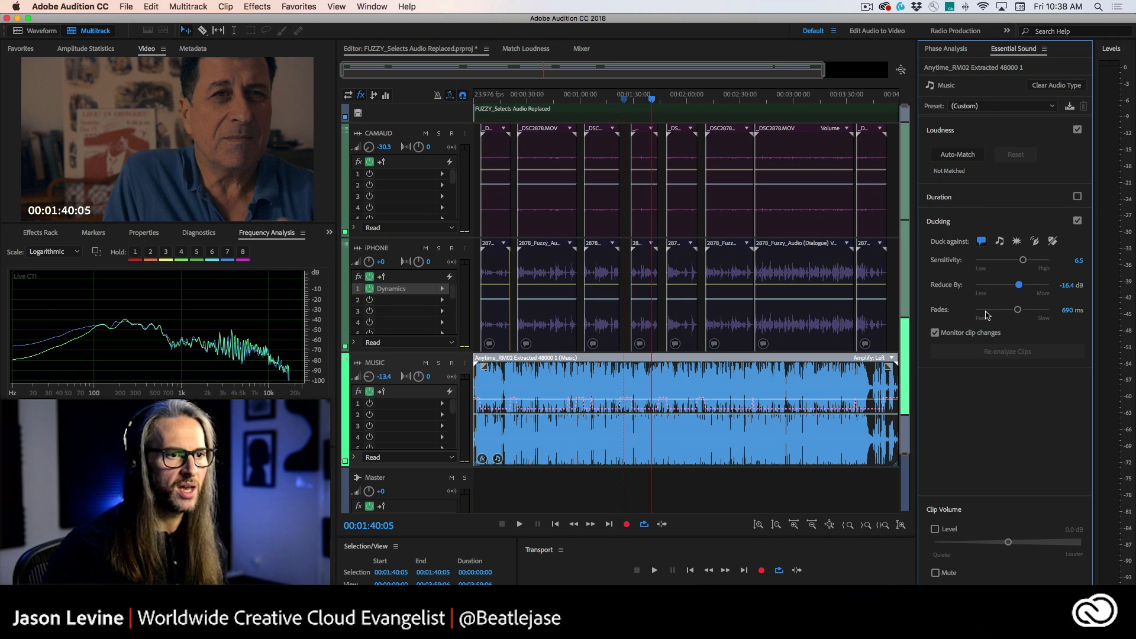
click(935, 333)
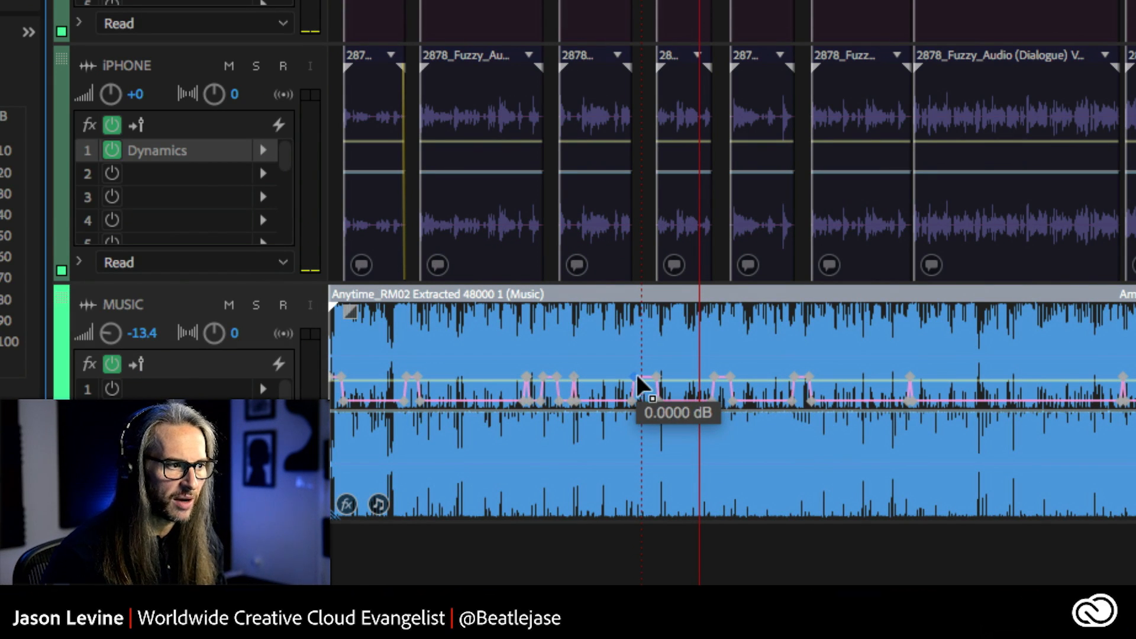
Step: Drag a ducking keyframe on the music clip's volume envelope around 1:40 to reshape the dip manually
drag(636, 374, 693, 398)
click(673, 410)
click(692, 412)
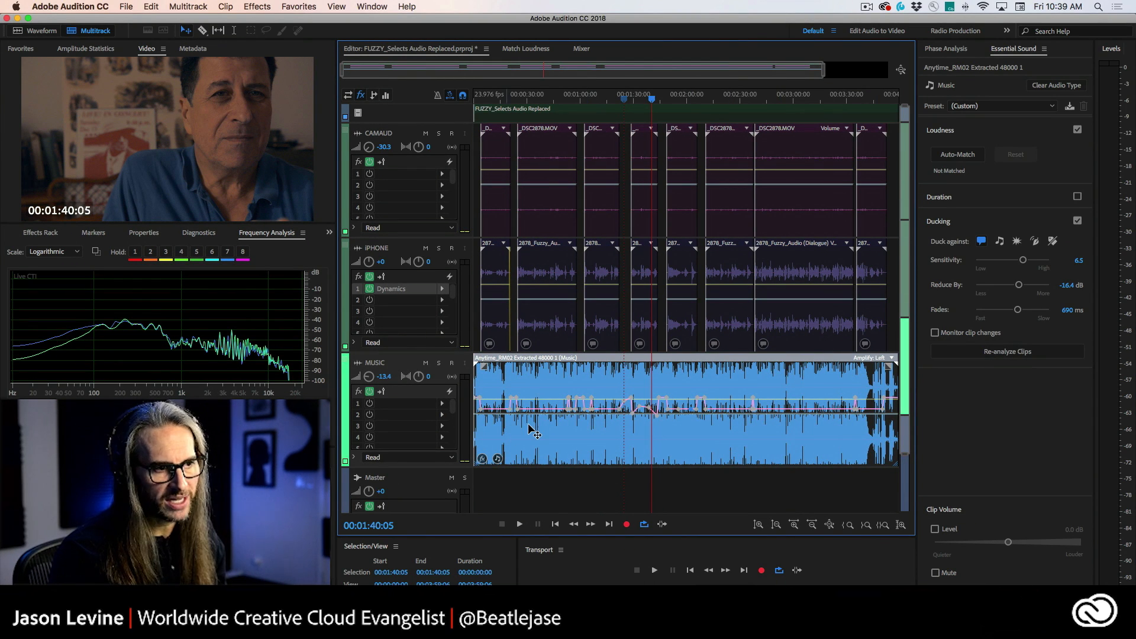
click(981, 355)
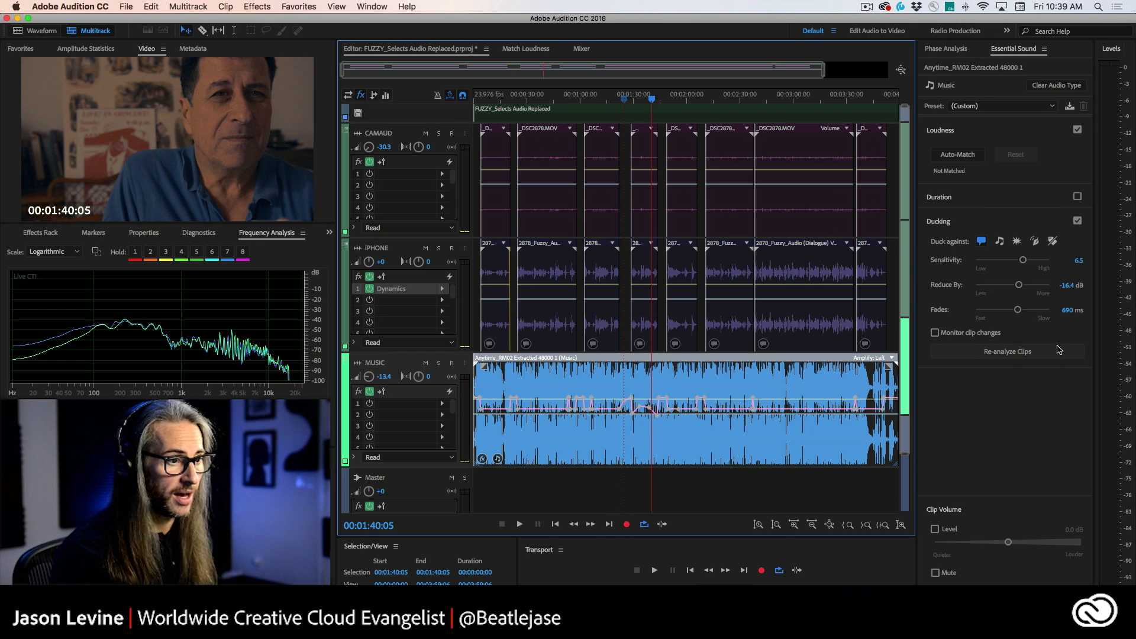
Step: Select the music clip and open it in the Waveform editor
key(super+a)
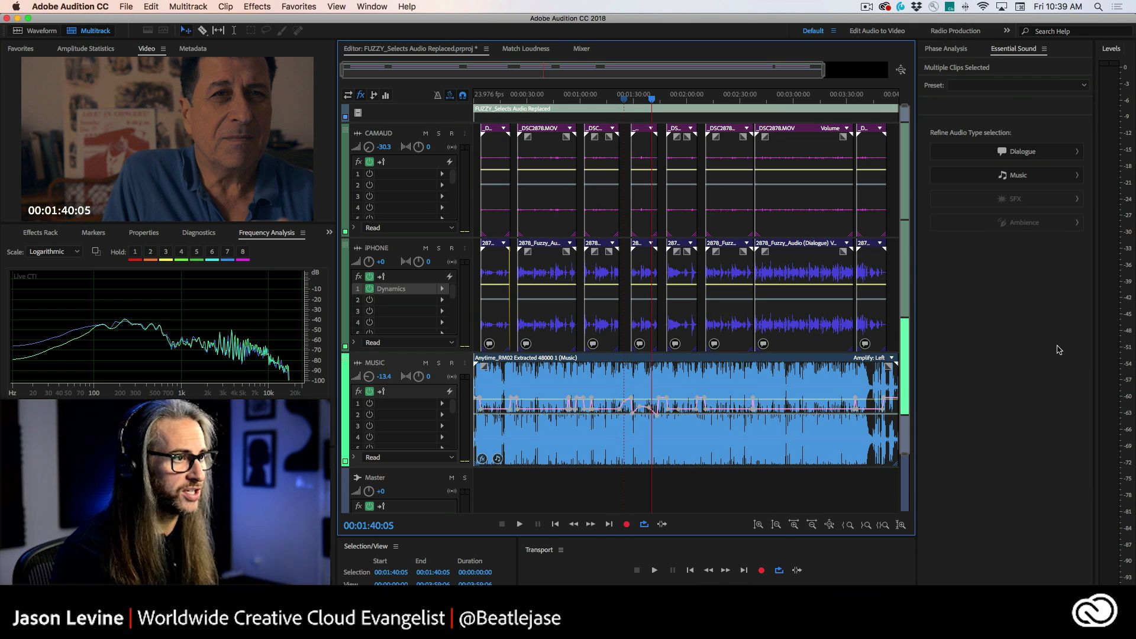
click(537, 371)
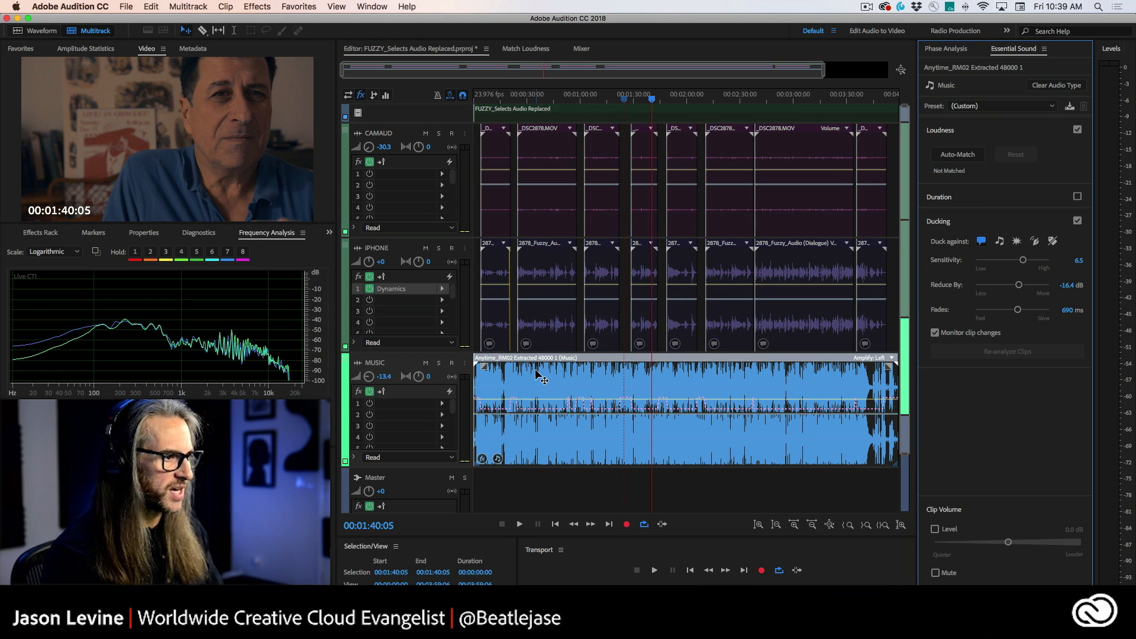
double_click(544, 376)
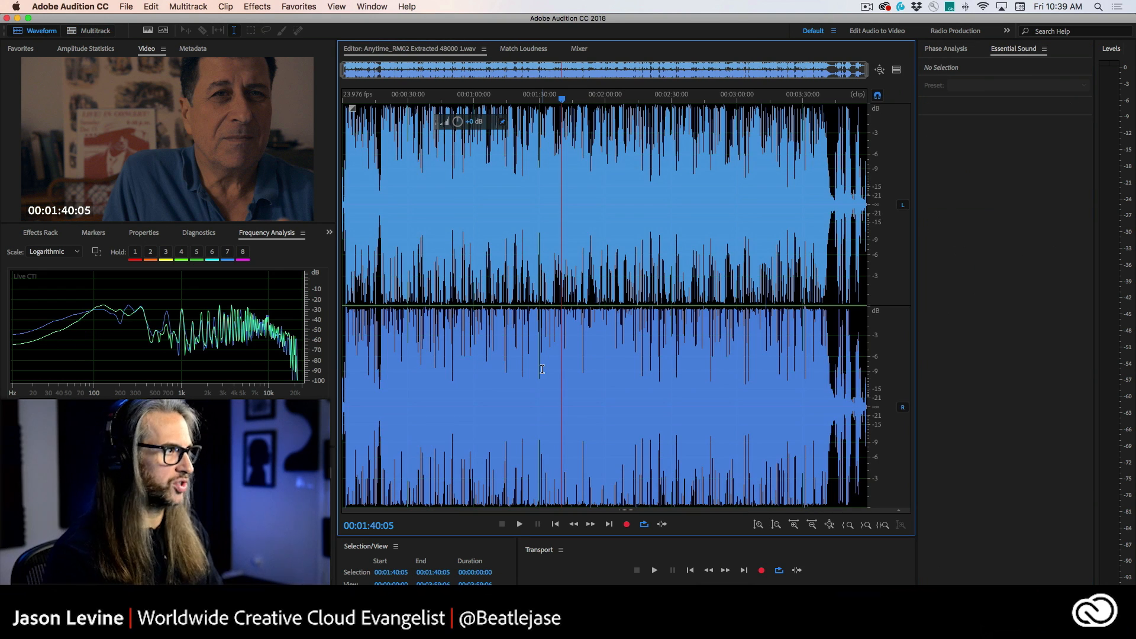
Step: Extract the music file's channels to mono files
click(152, 6)
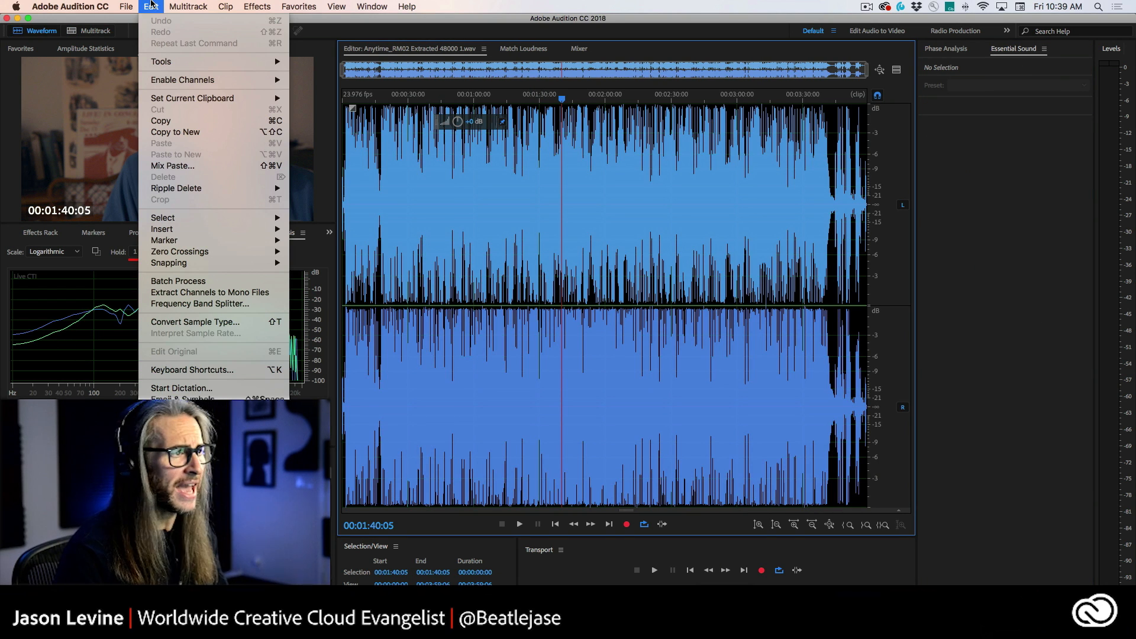
click(151, 6)
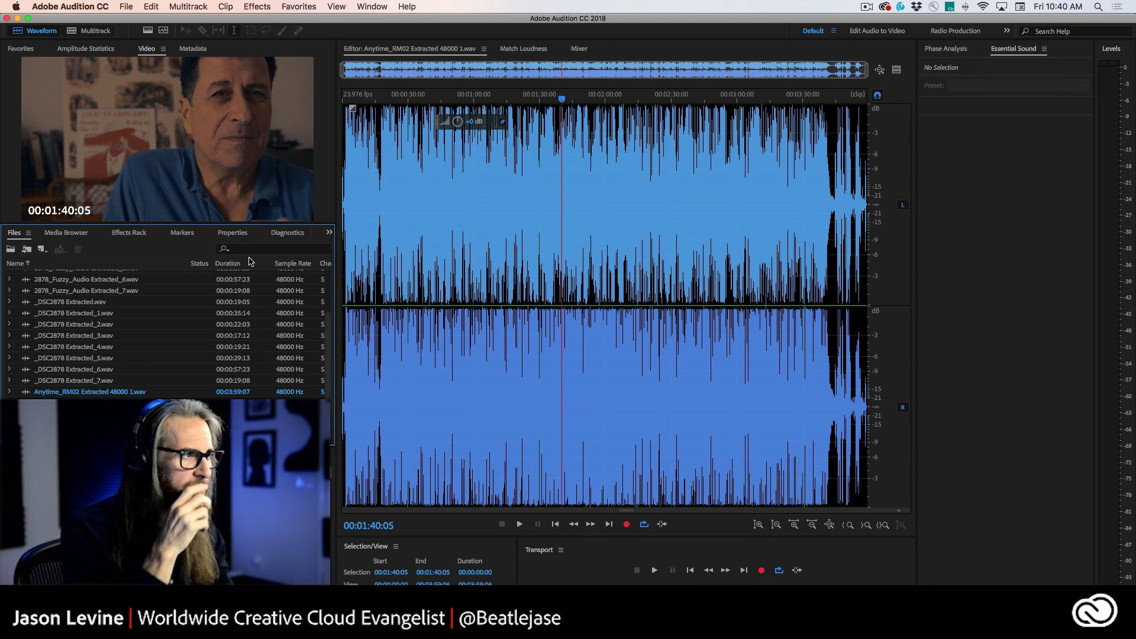
click(147, 5)
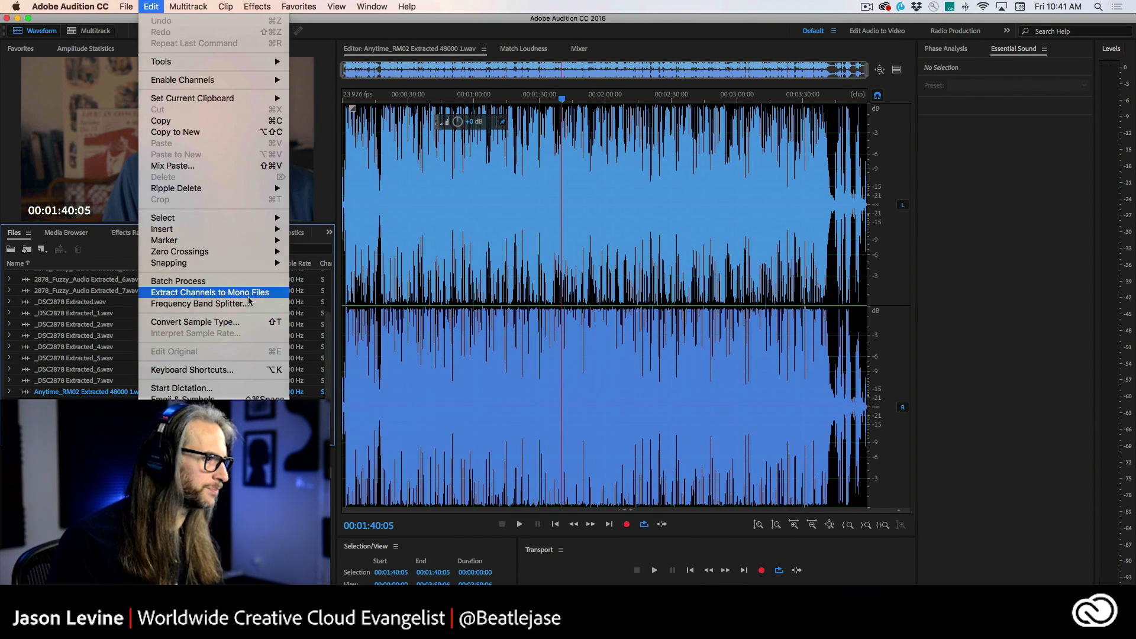
click(247, 295)
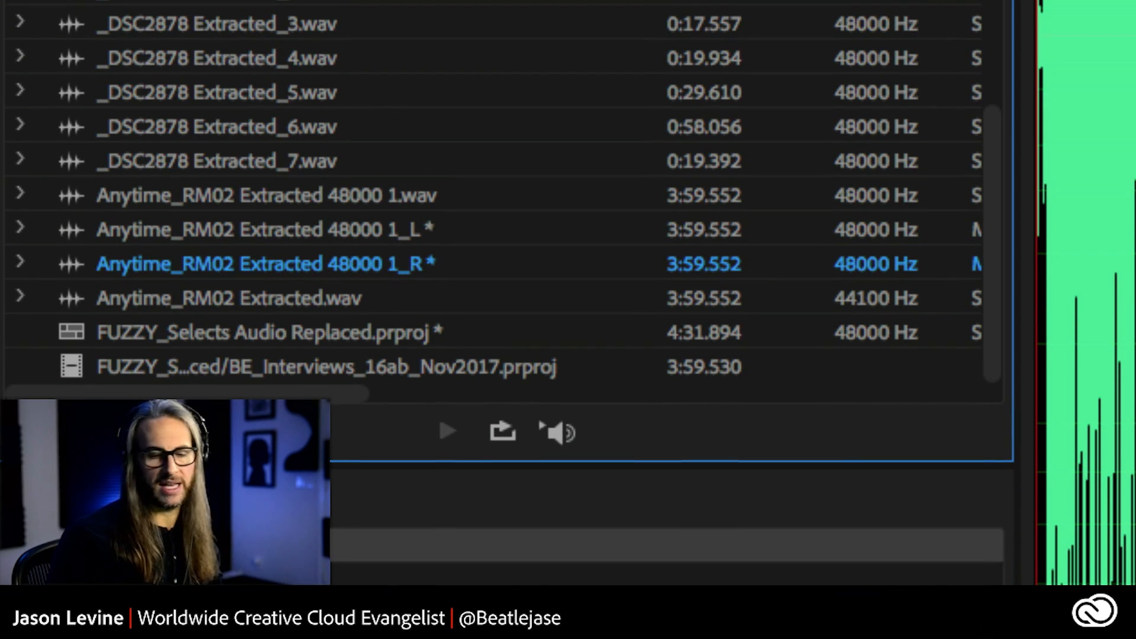
Step: Examine the extracted left and right channel files in the Files list
click(165, 239)
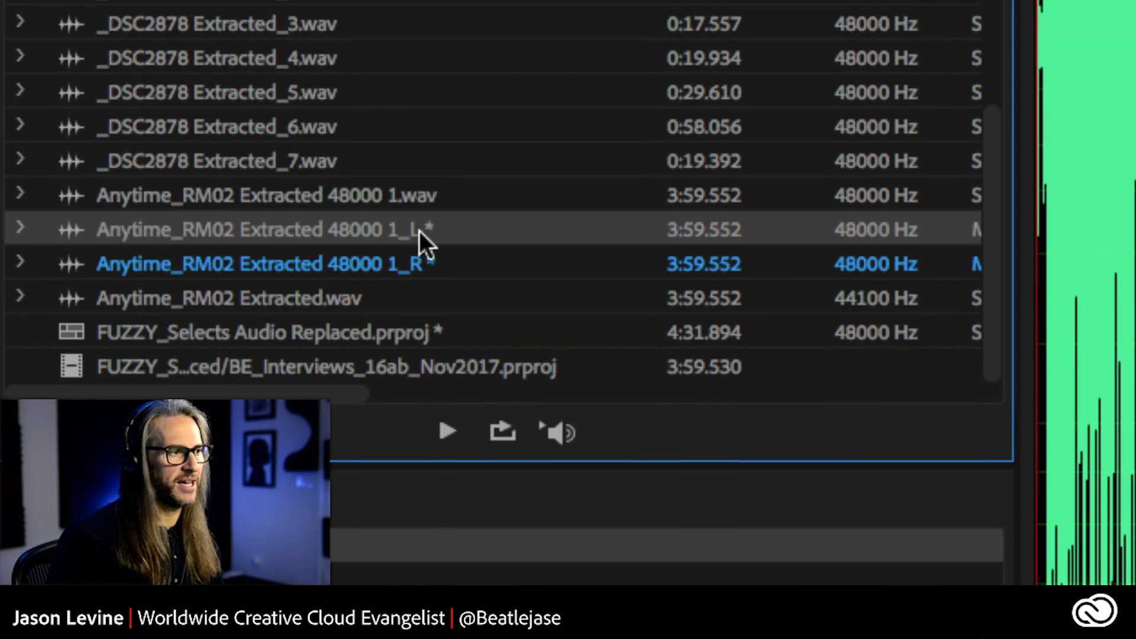
click(421, 267)
click(419, 264)
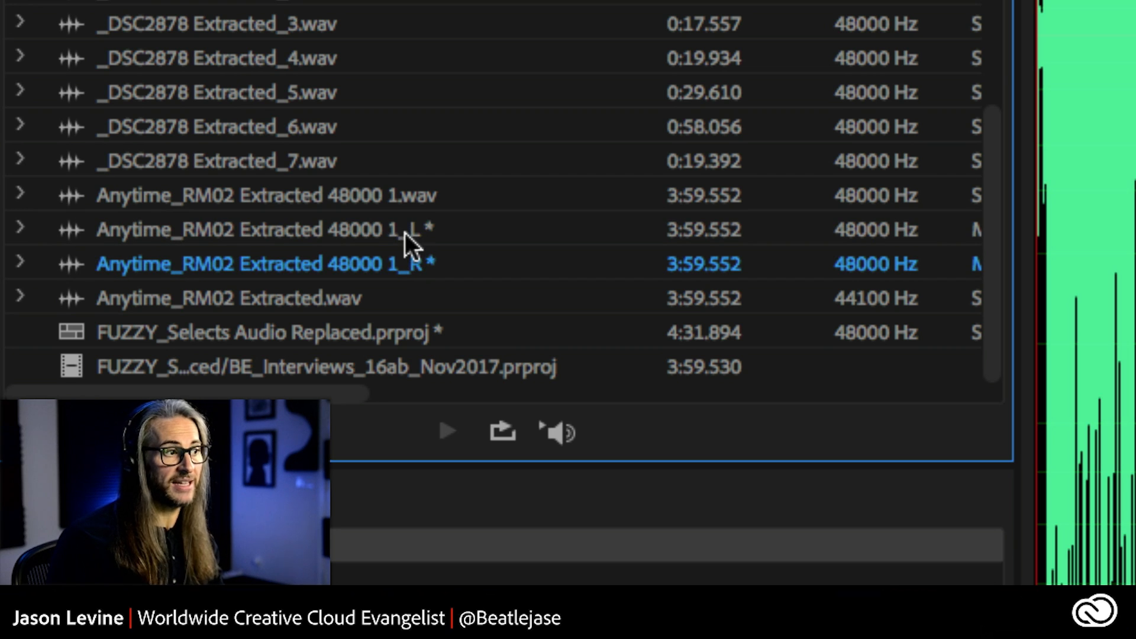
click(396, 233)
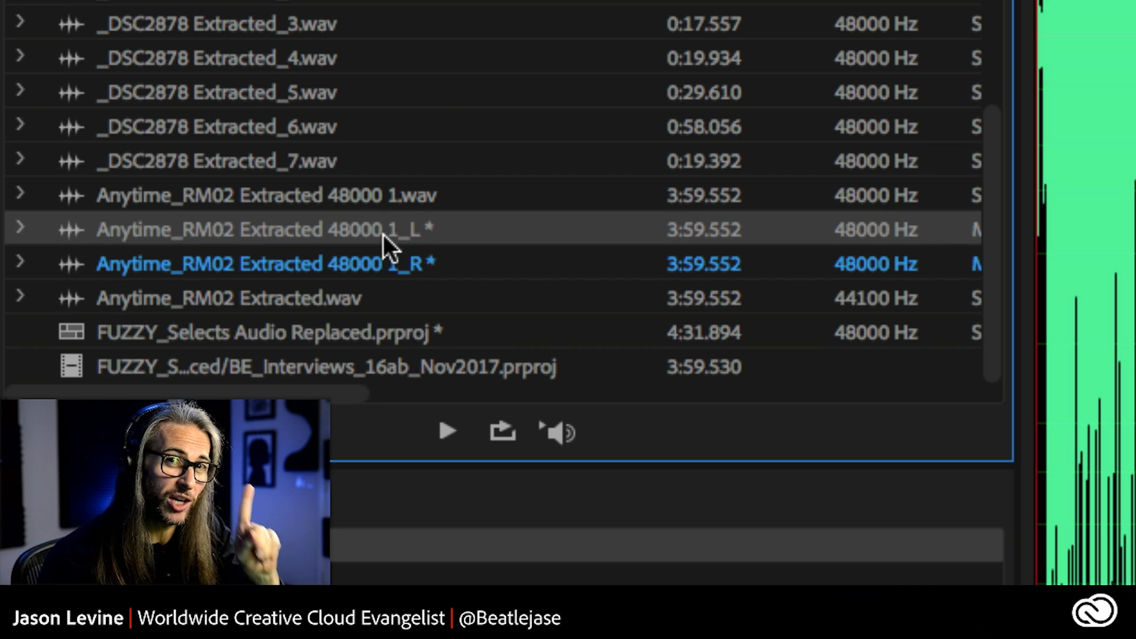
click(397, 260)
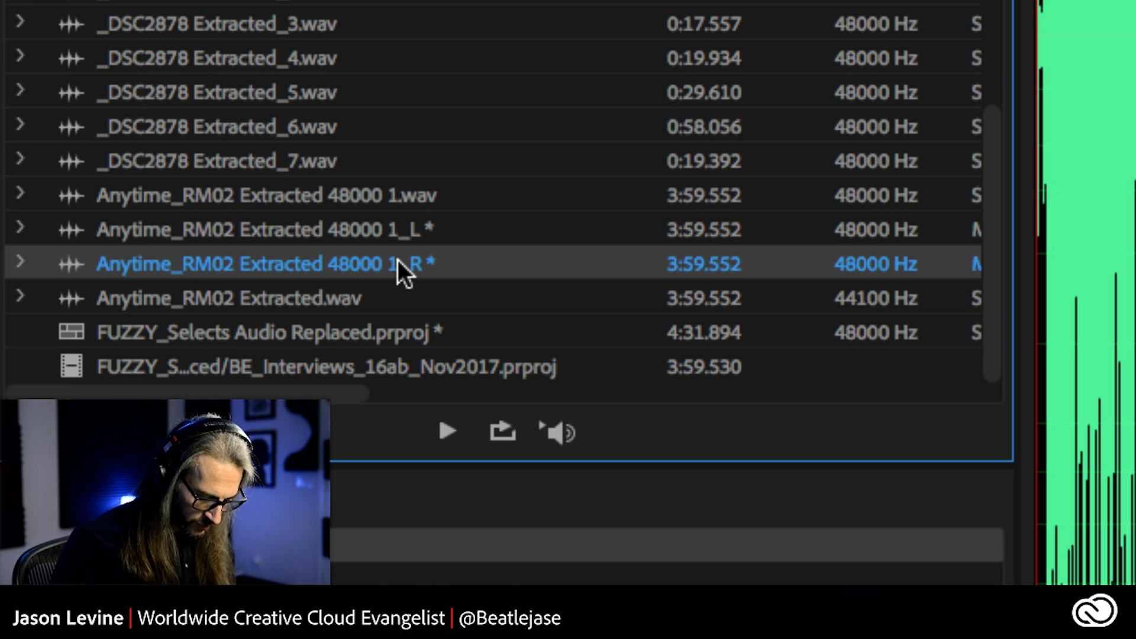
Step: Add two new stereo audio tracks to the multitrack session
right_click(862, 392)
mouse_move(910, 486)
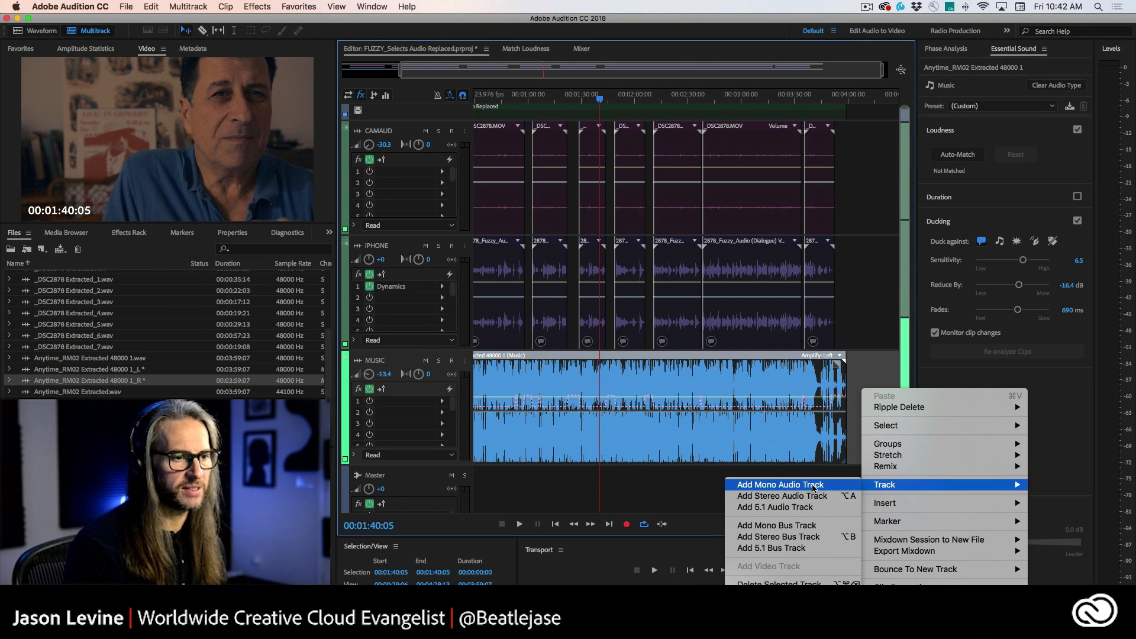
click(814, 487)
right_click(871, 392)
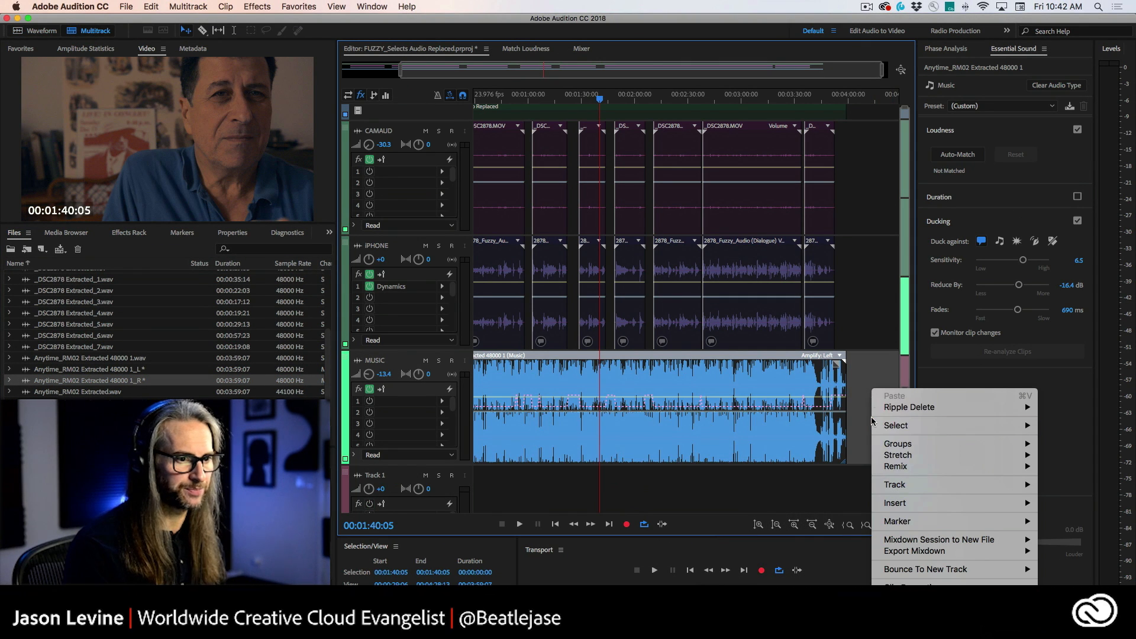
mouse_move(928, 485)
click(813, 488)
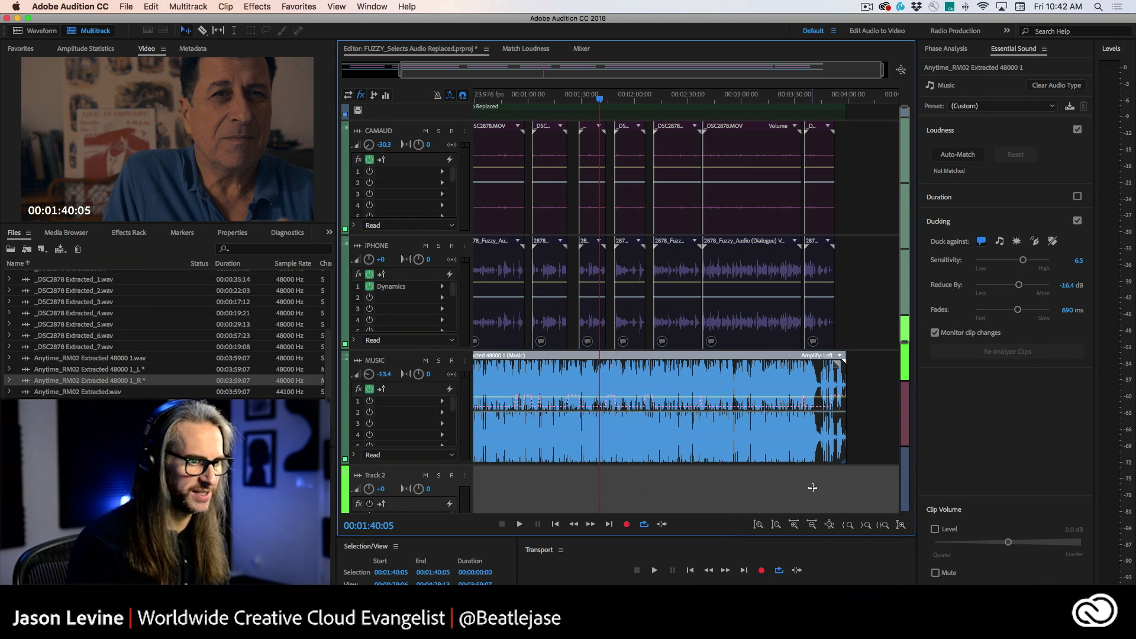
Step: Place the _L mono file on Track 2 and the _R mono file on Track 1
scroll(905, 381, down, 10)
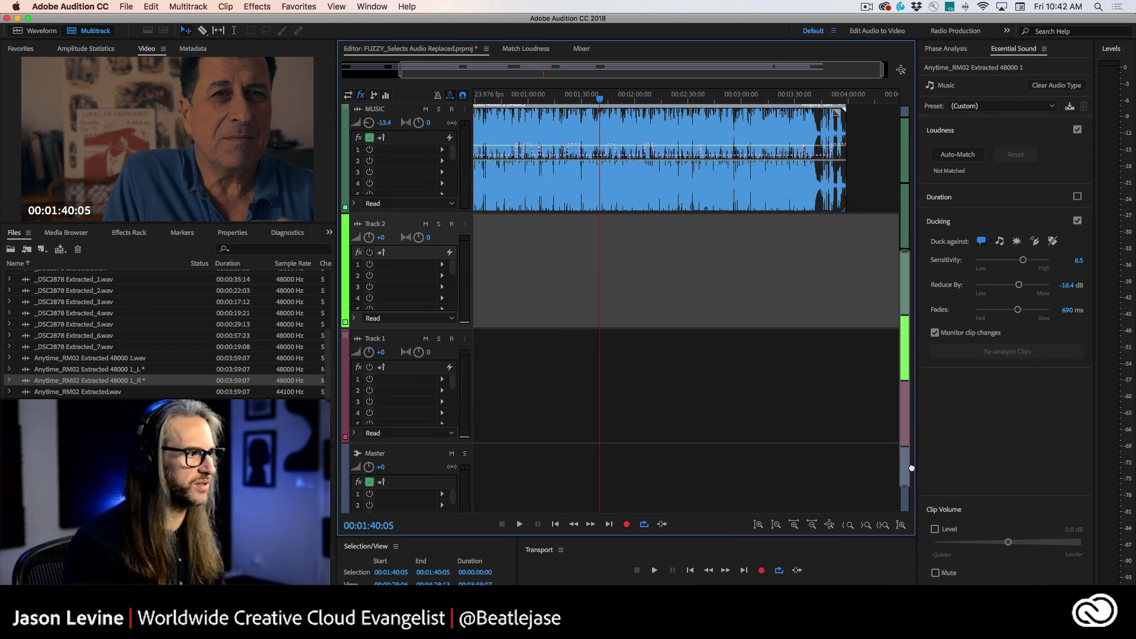
drag(84, 370, 463, 274)
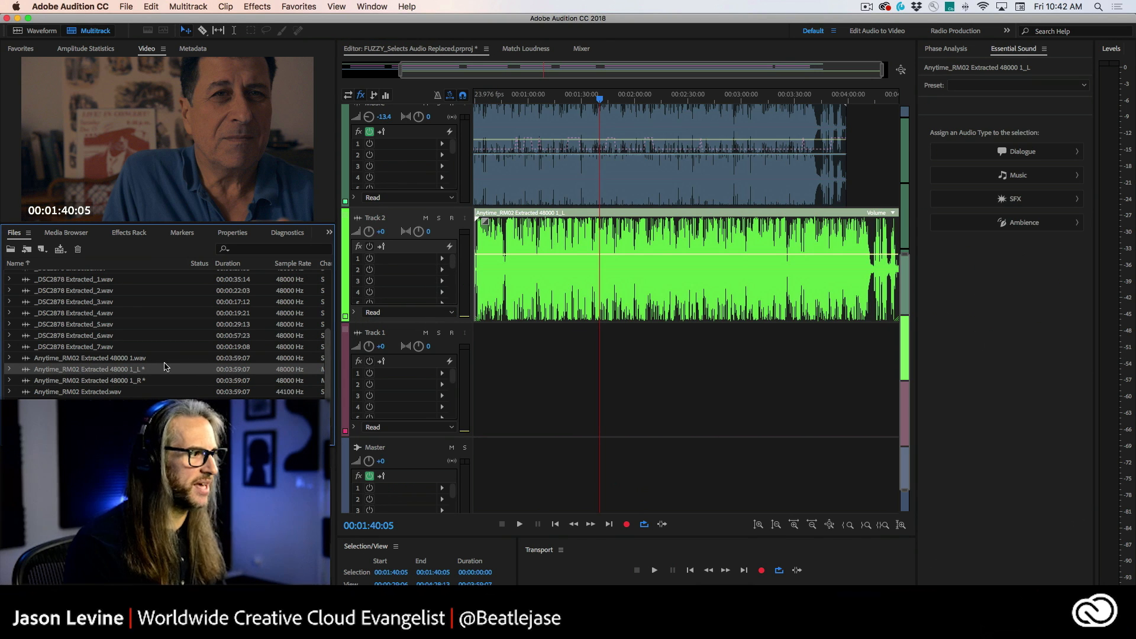
drag(83, 381, 464, 375)
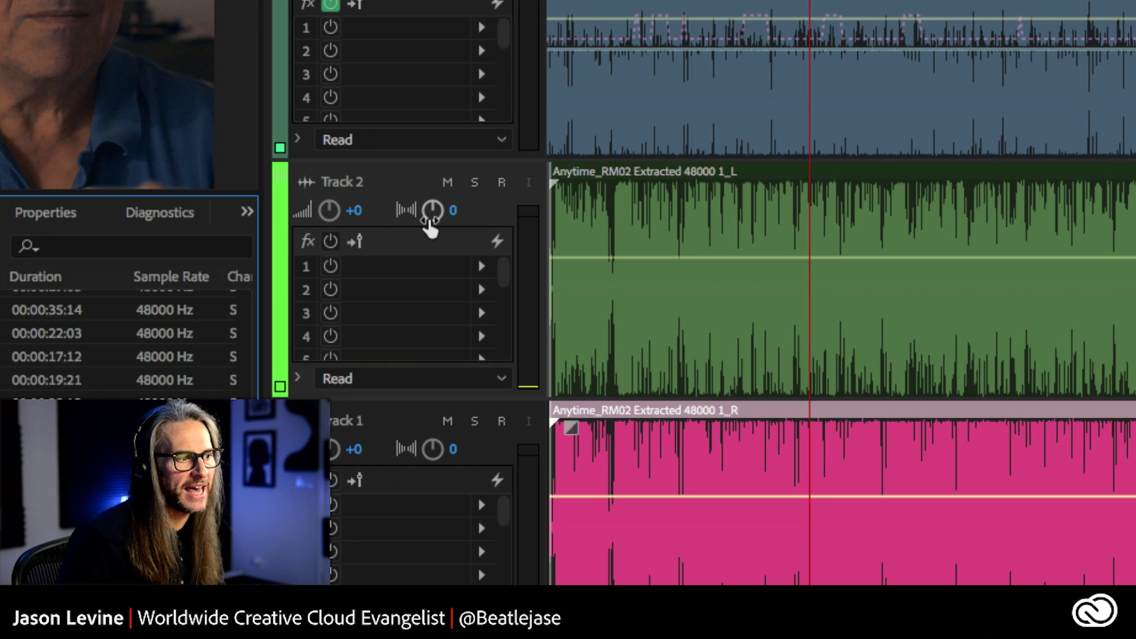
Step: Pan Track 1 to R13.9 and set the volume of both new tracks to -7.8 dB
drag(431, 449, 428, 401)
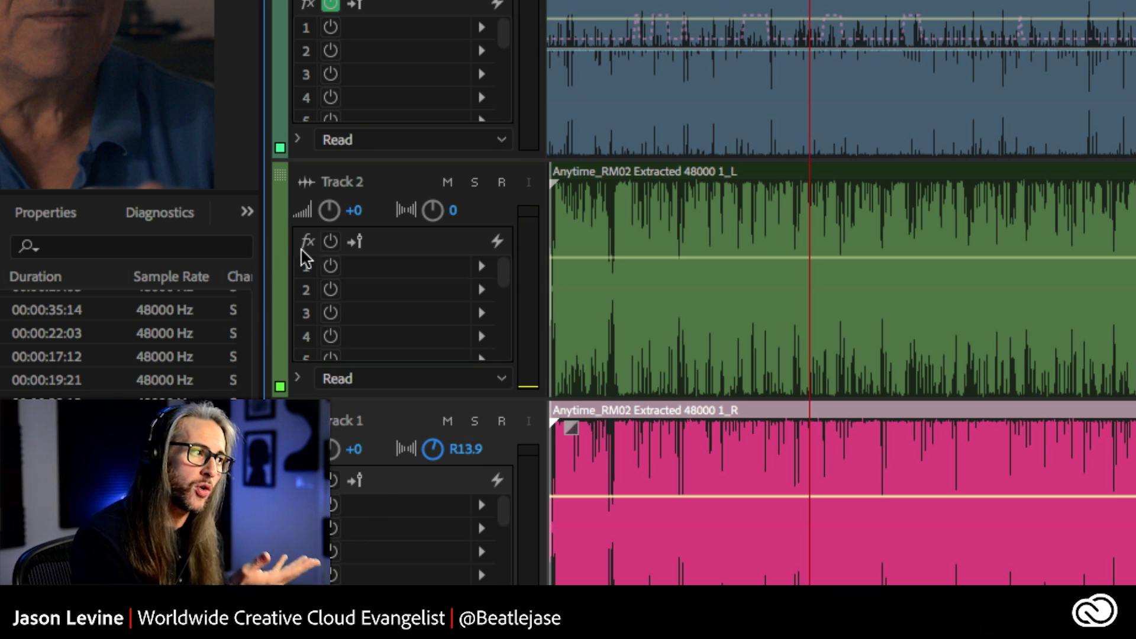
drag(329, 210, 332, 248)
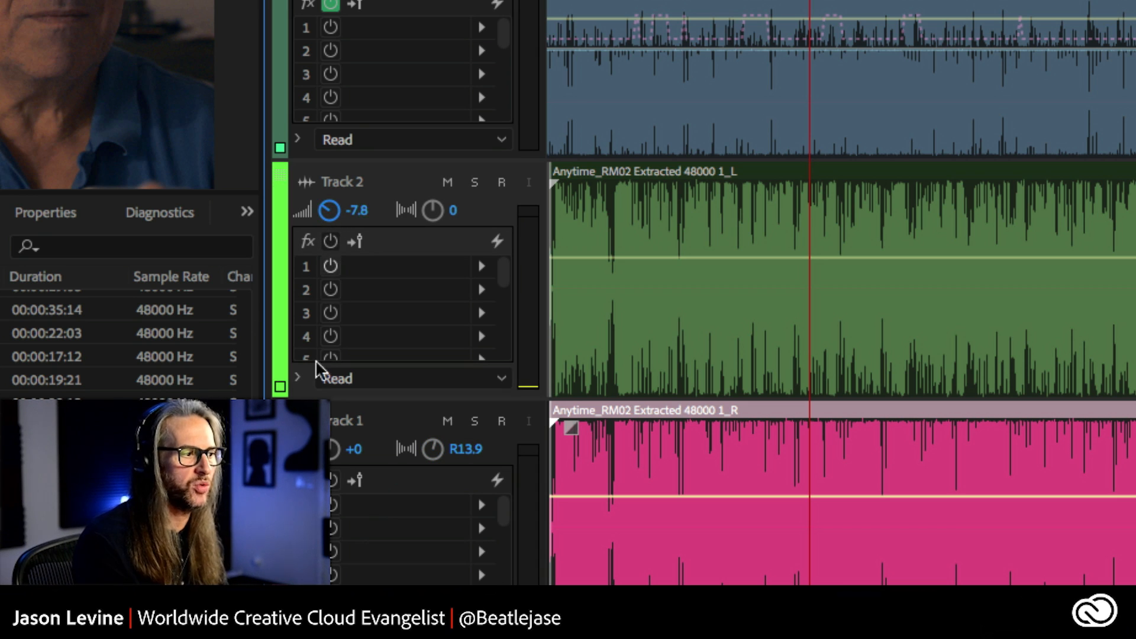
drag(333, 449, 333, 478)
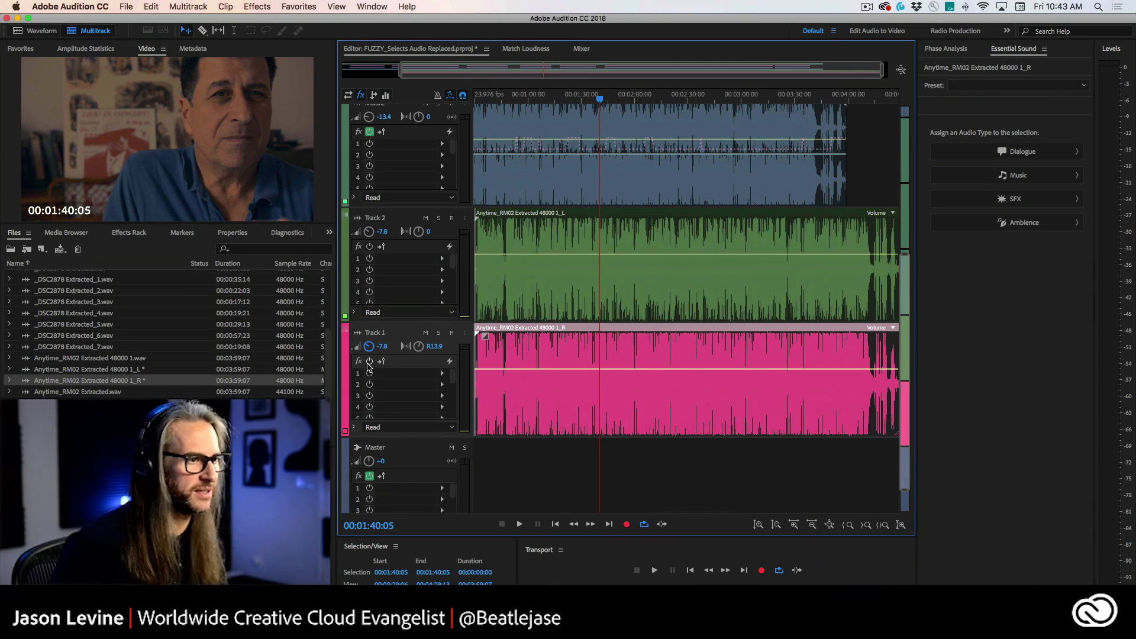
Step: Mute Track 2 and Track 1
click(426, 219)
click(426, 333)
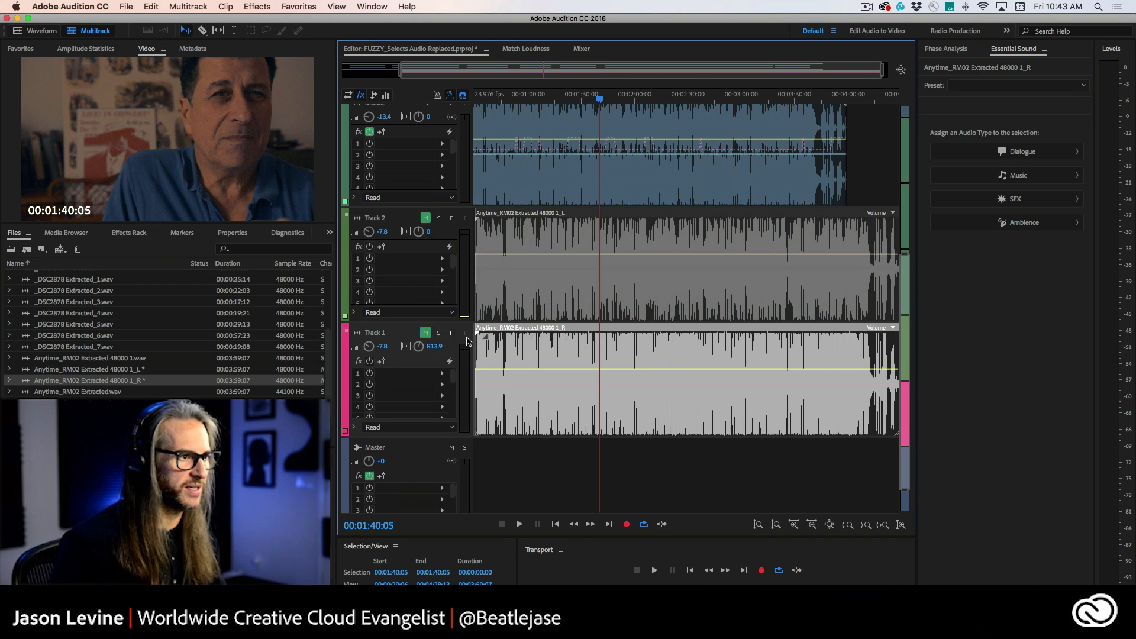
scroll(576, 277, up, 5)
Step: Switch to Premiere Pro and examine the Audio Options available for a selected project clip
key(super+Tab)
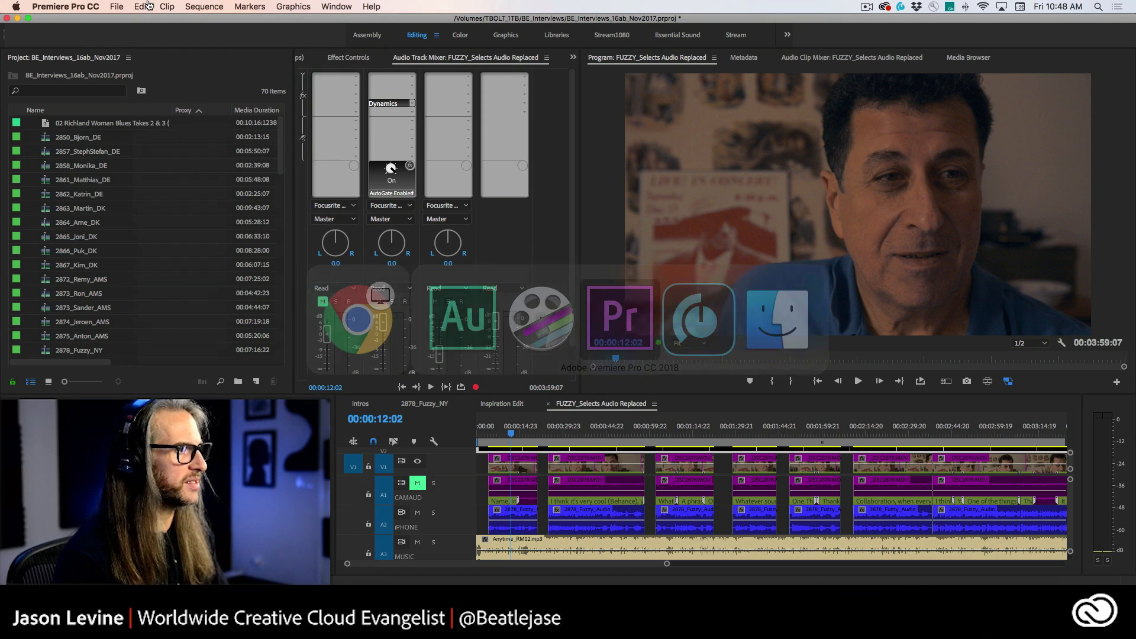
scroll(100, 240, down, 3)
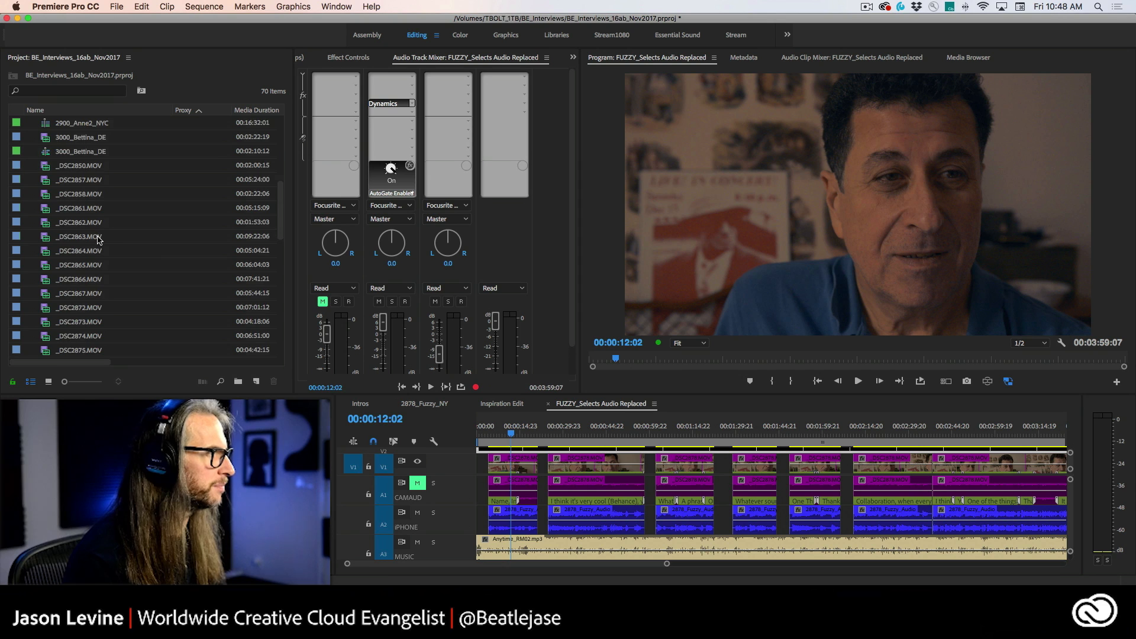
scroll(96, 203, up, 3)
click(92, 126)
click(149, 6)
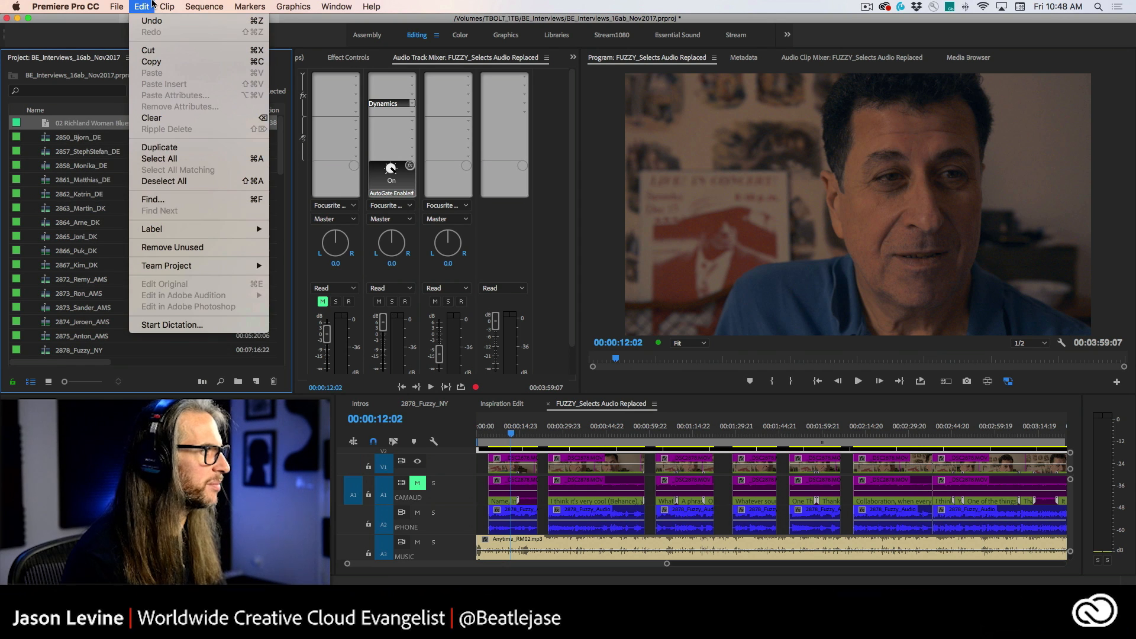
mouse_move(168, 6)
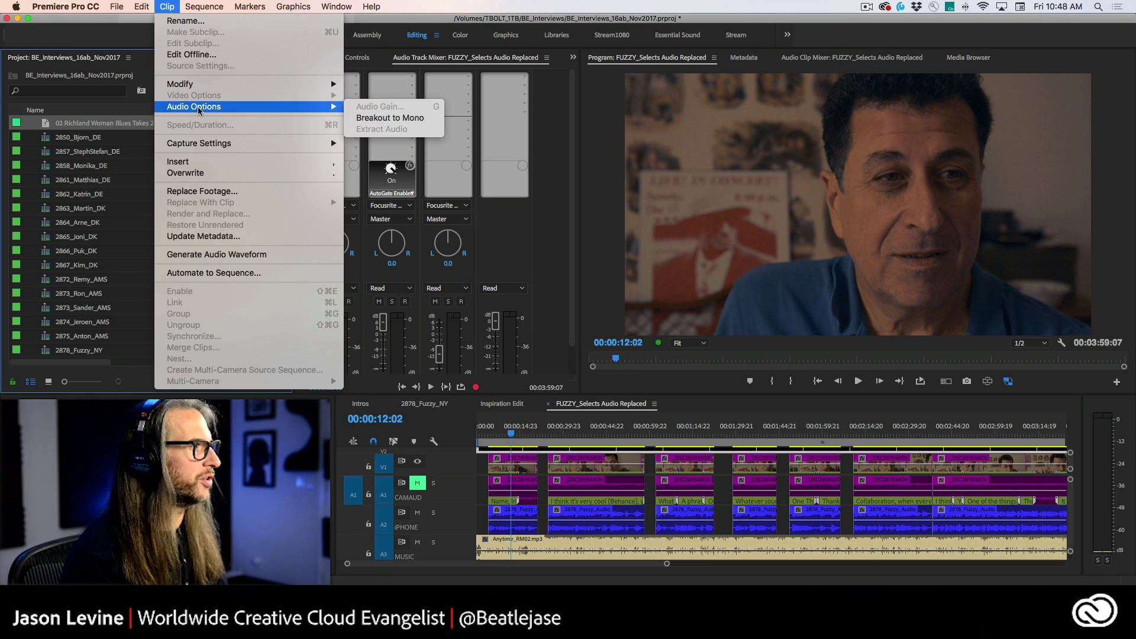
click(167, 6)
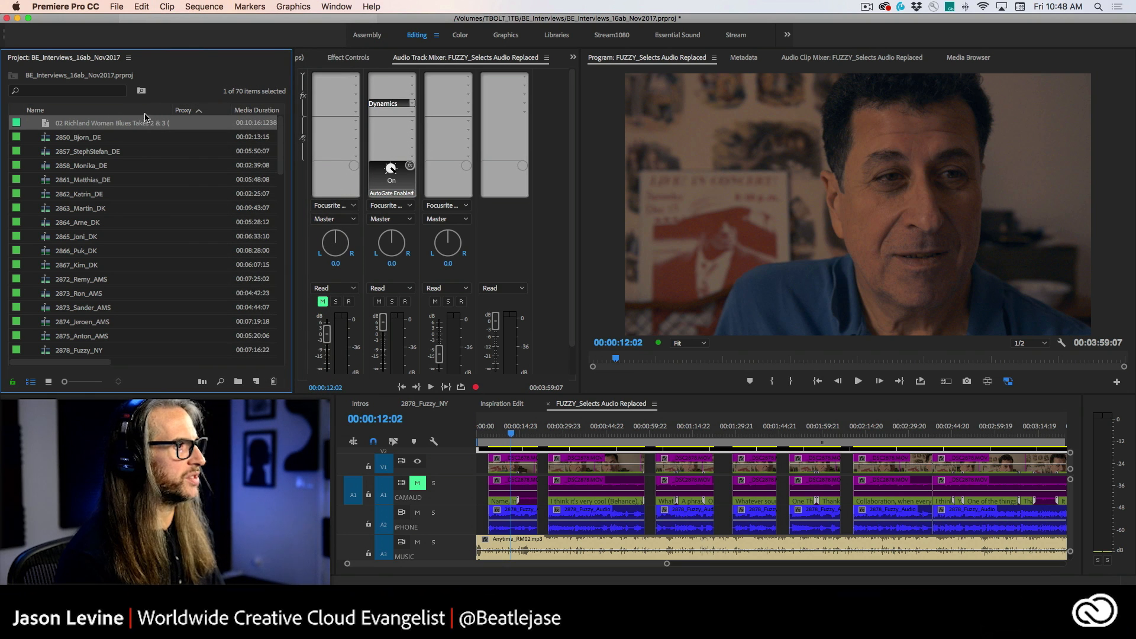
drag(172, 110, 146, 111)
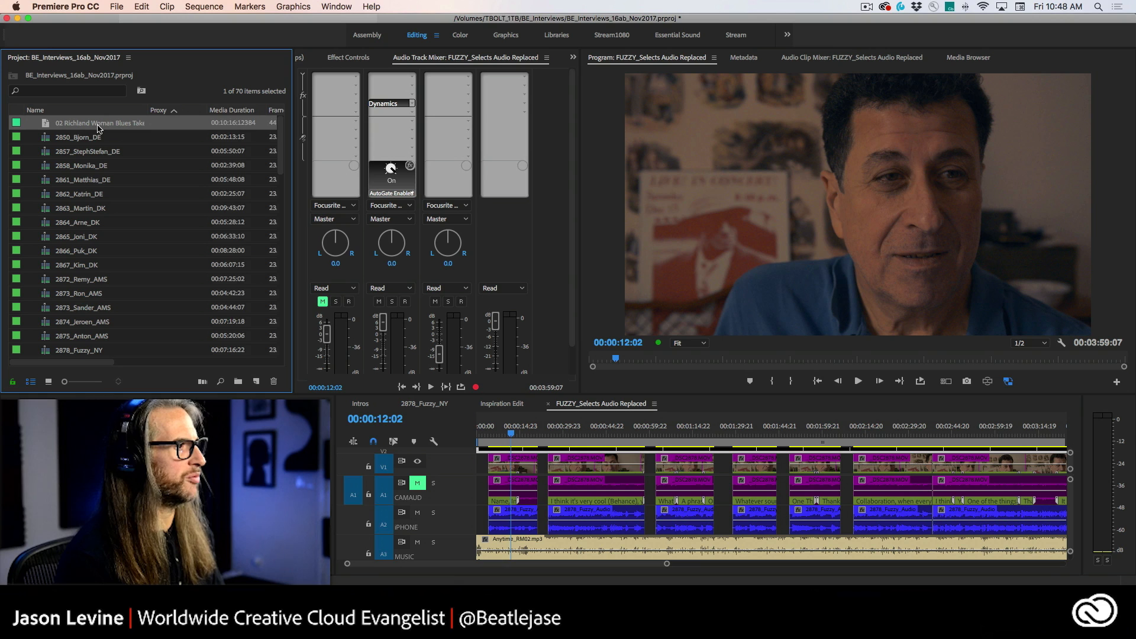
click(168, 6)
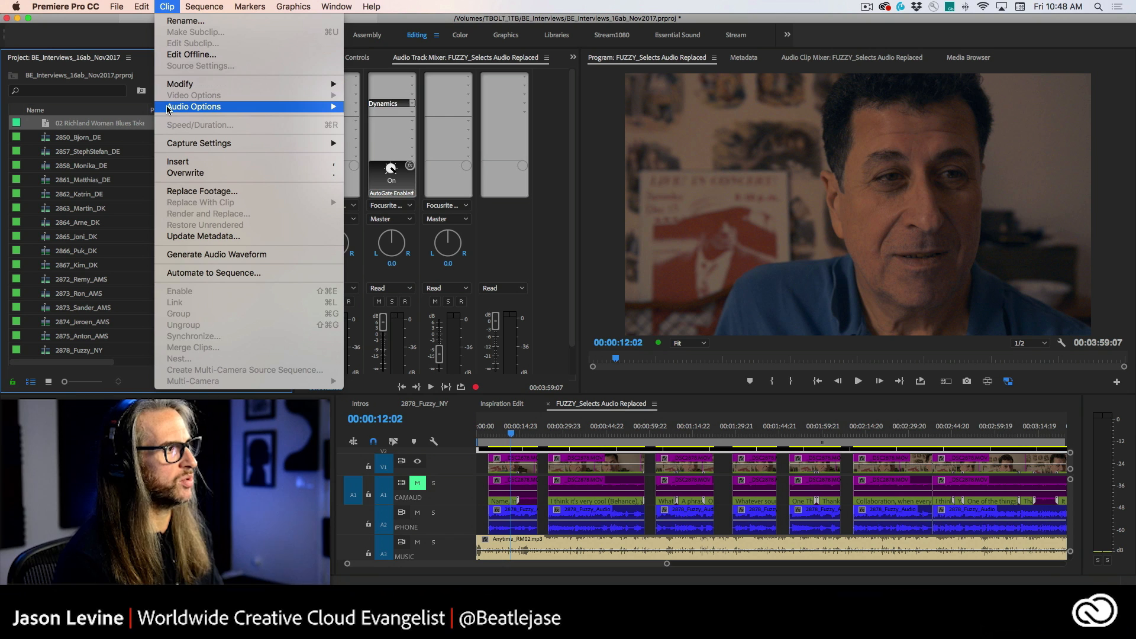
mouse_move(170, 109)
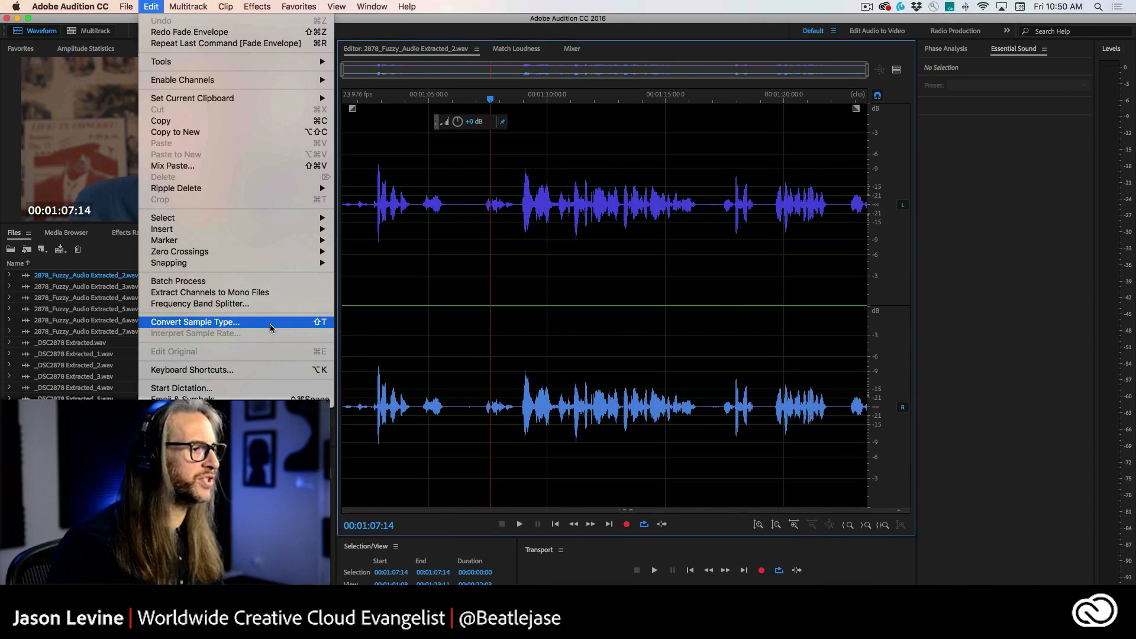
Step: Open the Convert Sample Type dialog for the dialogue file in Audition
click(269, 319)
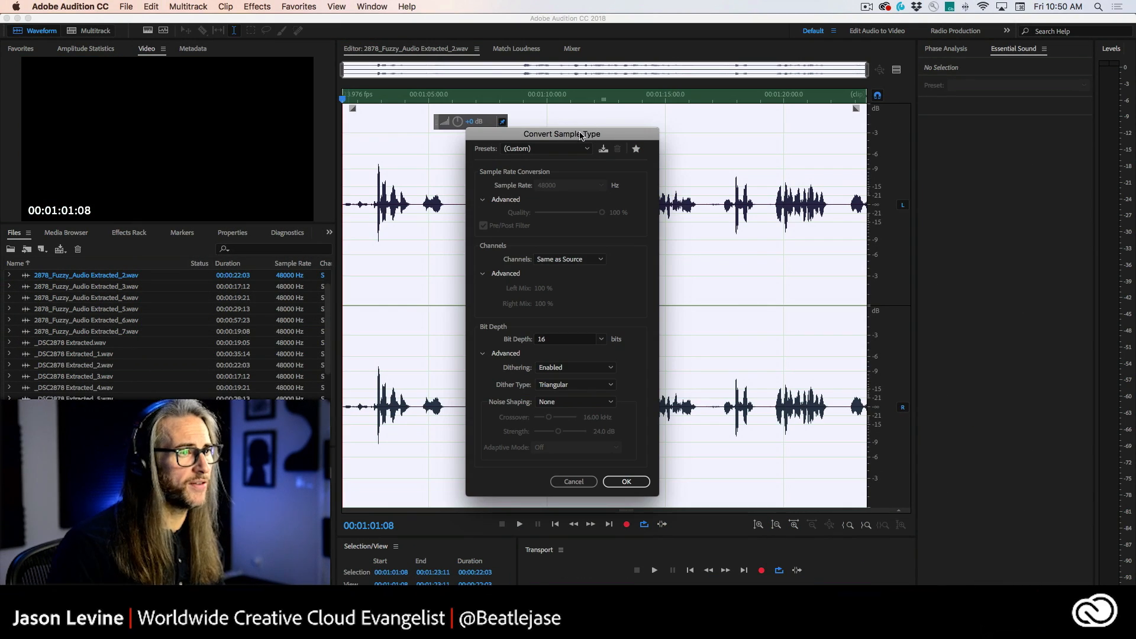
drag(579, 136, 647, 89)
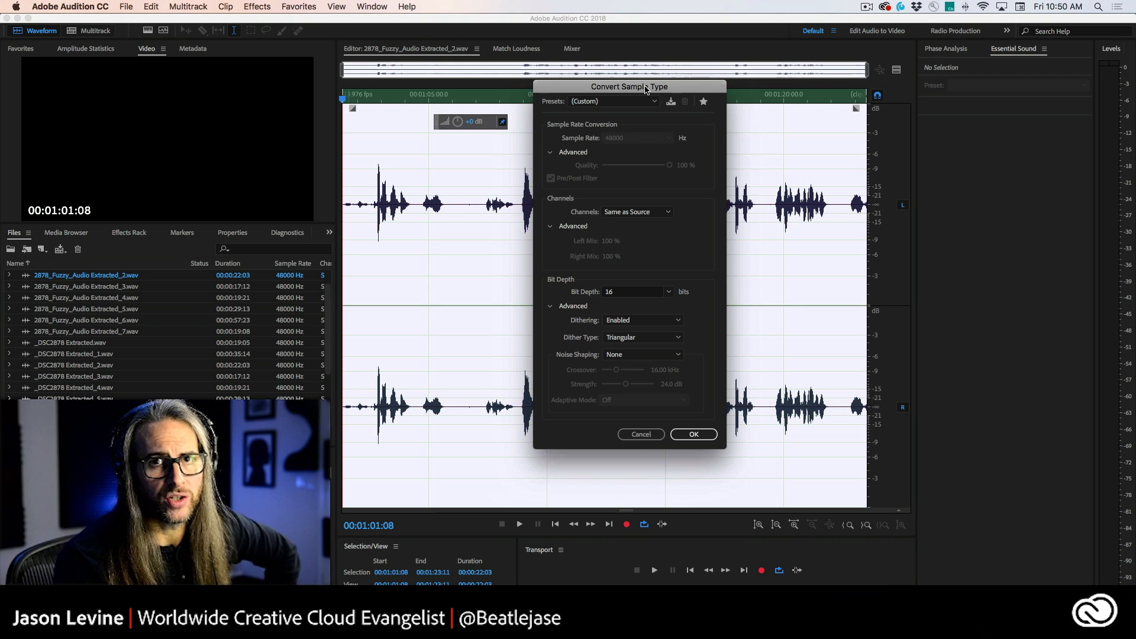
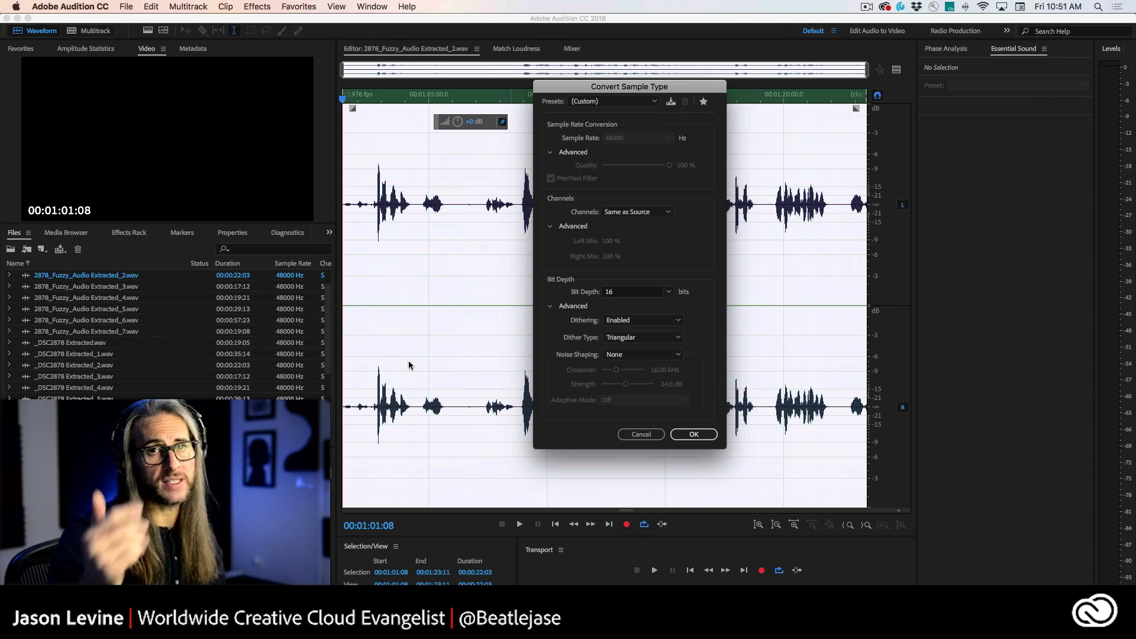
Step: Set the conversion's channels to Mono and the bit depth to Same as Source
click(646, 214)
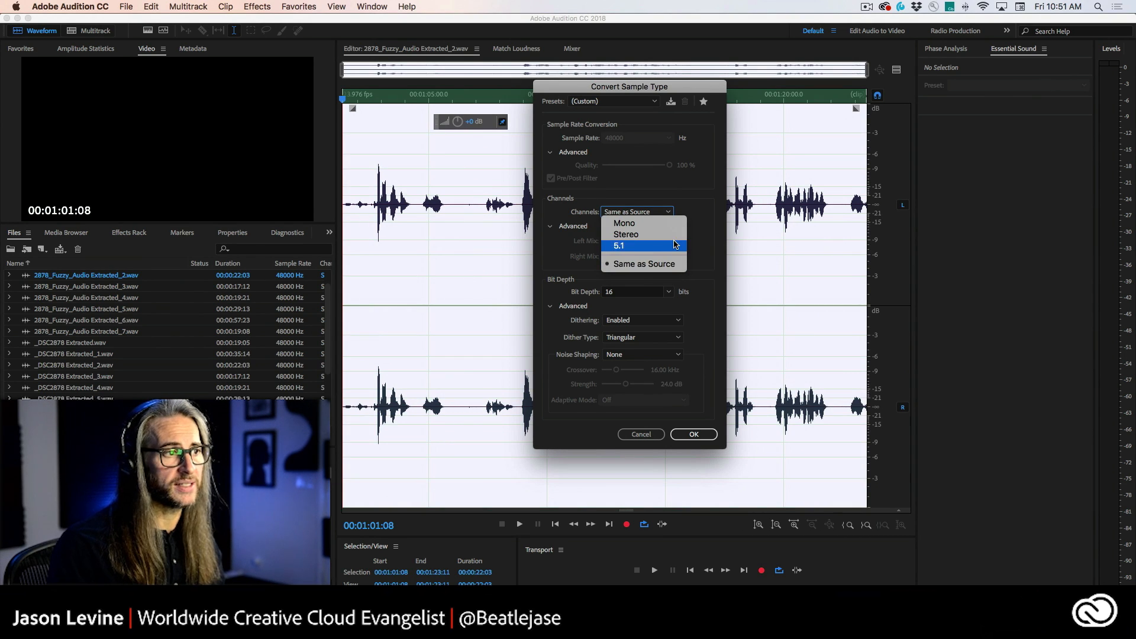
click(633, 223)
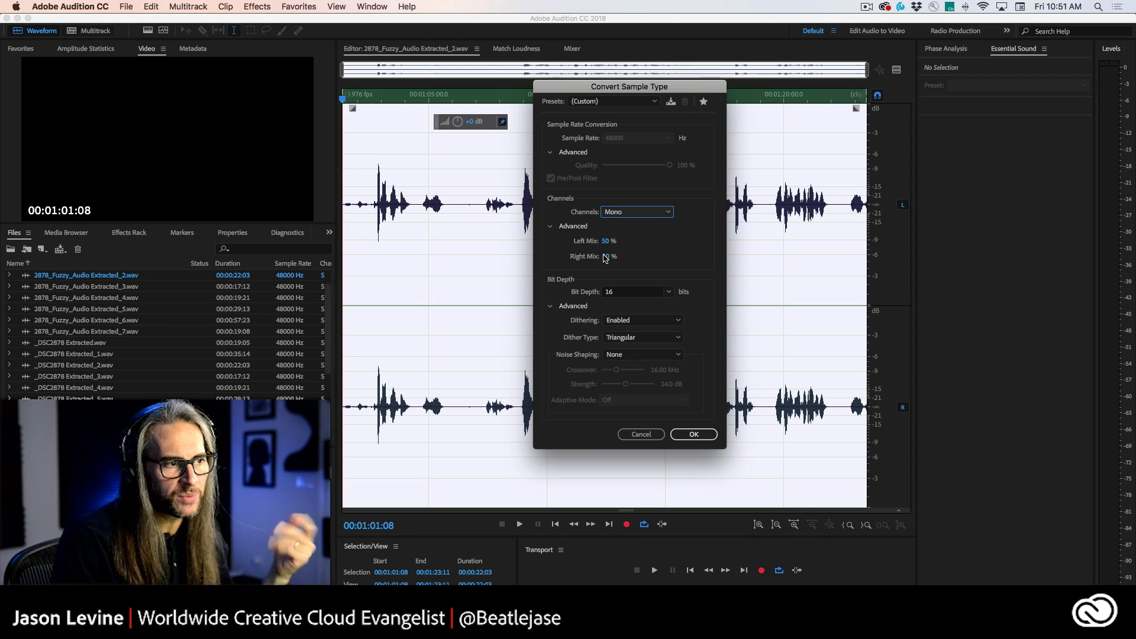
click(667, 292)
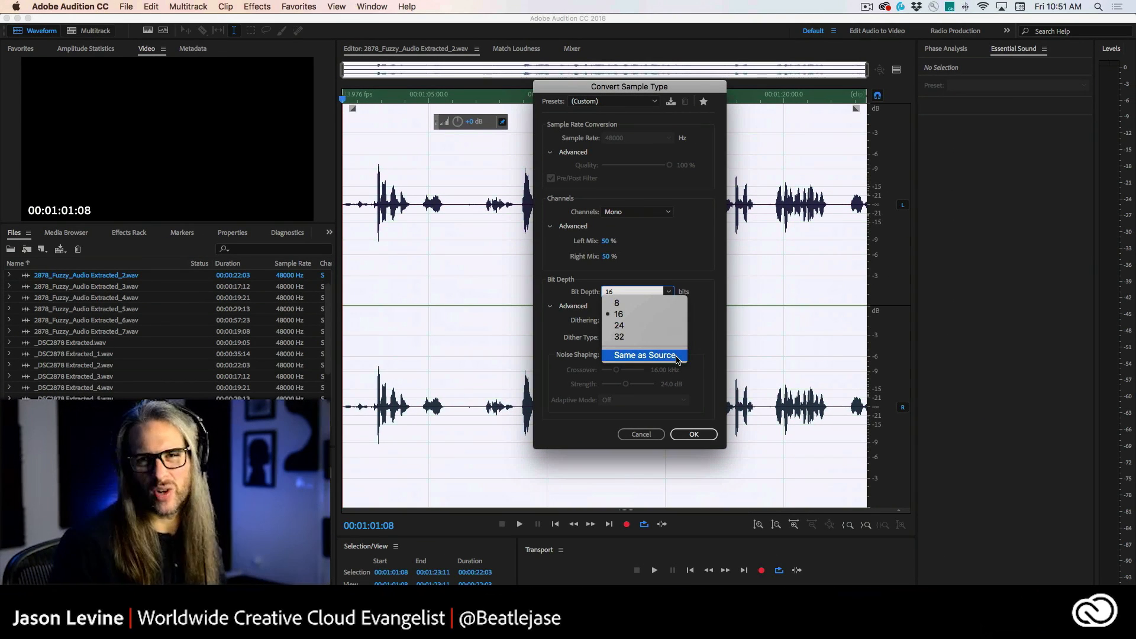
click(676, 357)
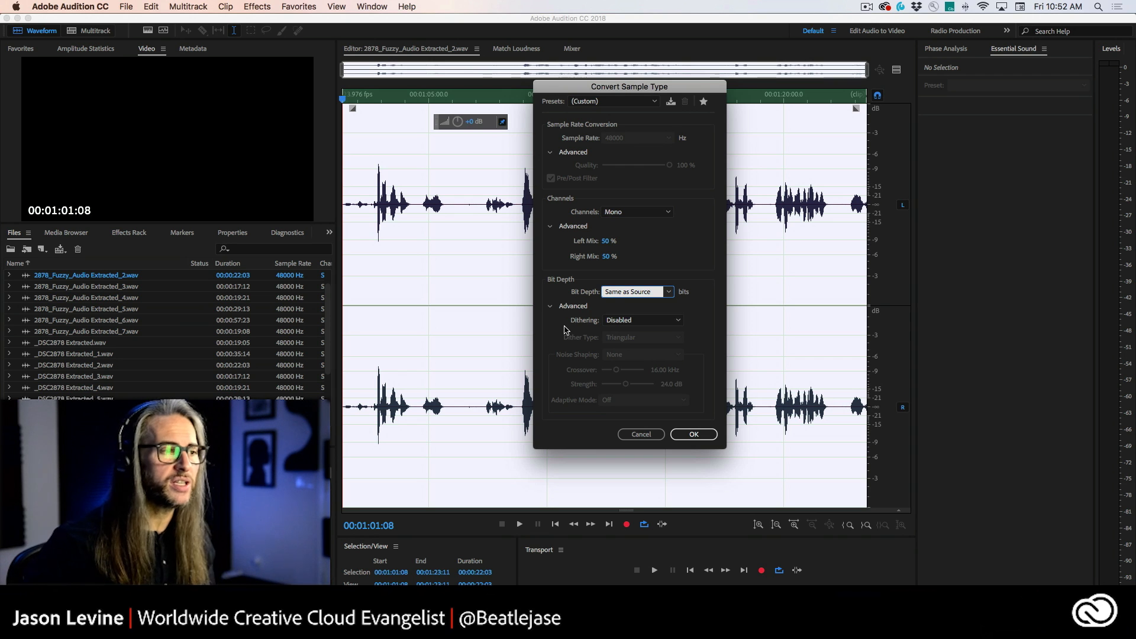
Step: Set the bit depth to 24 and inspect the noise shaping and dither type options before cancelling the conversion
click(673, 293)
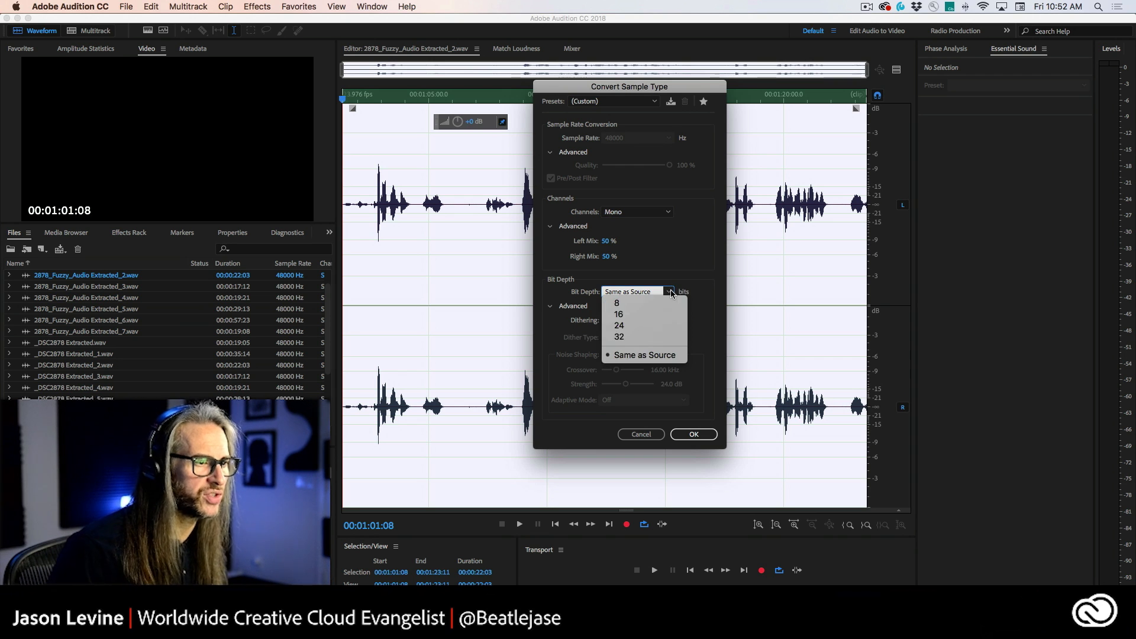
click(640, 326)
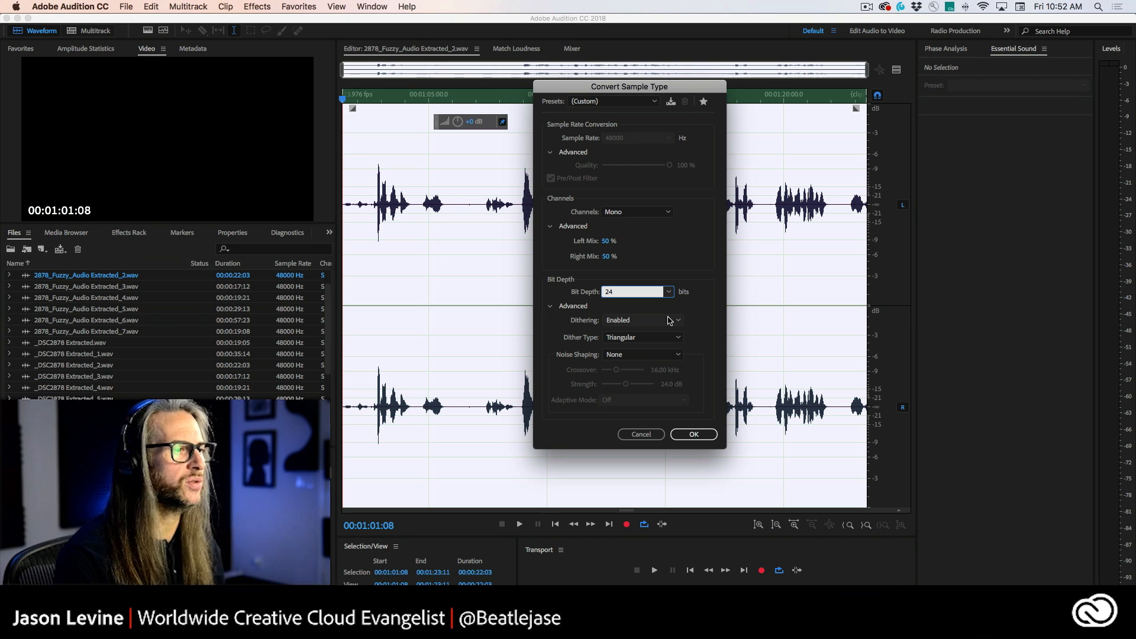
click(653, 356)
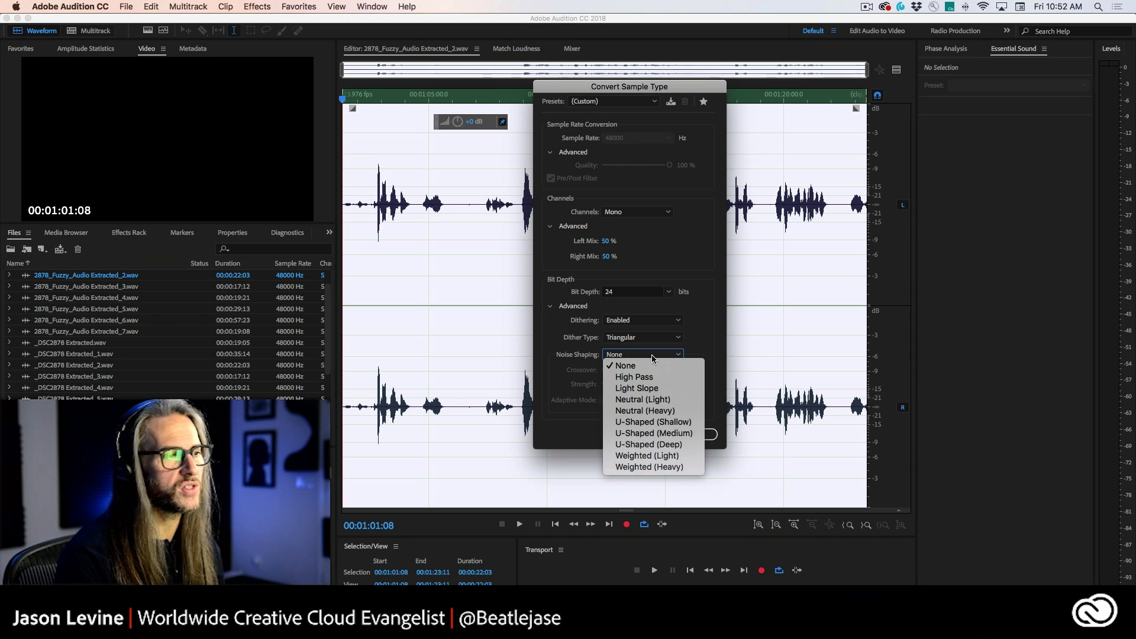
click(700, 345)
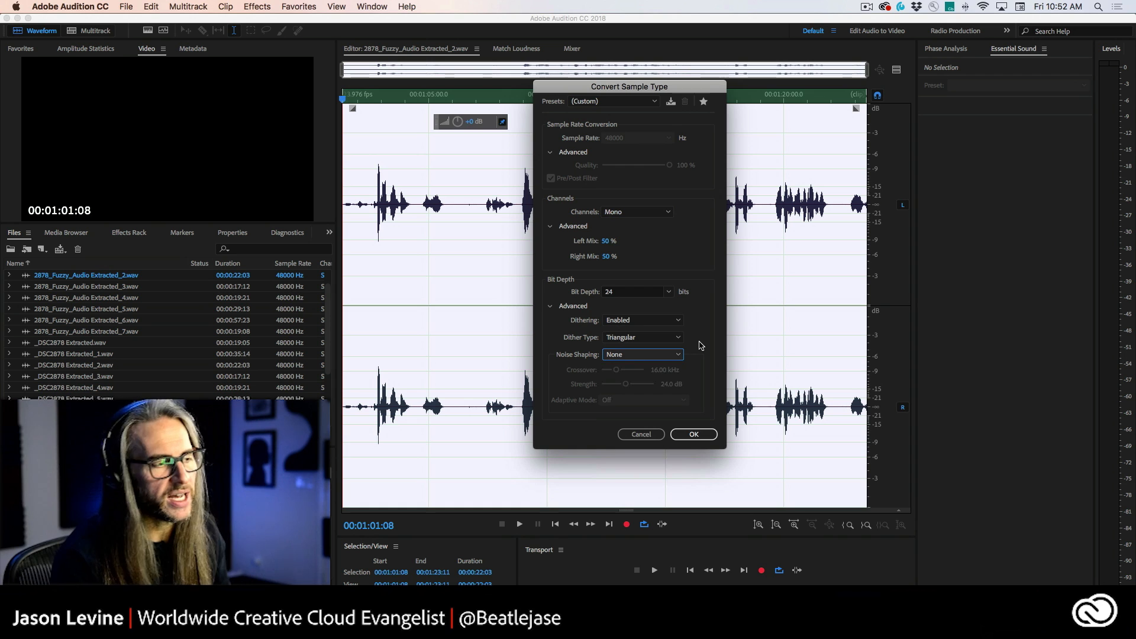
click(666, 338)
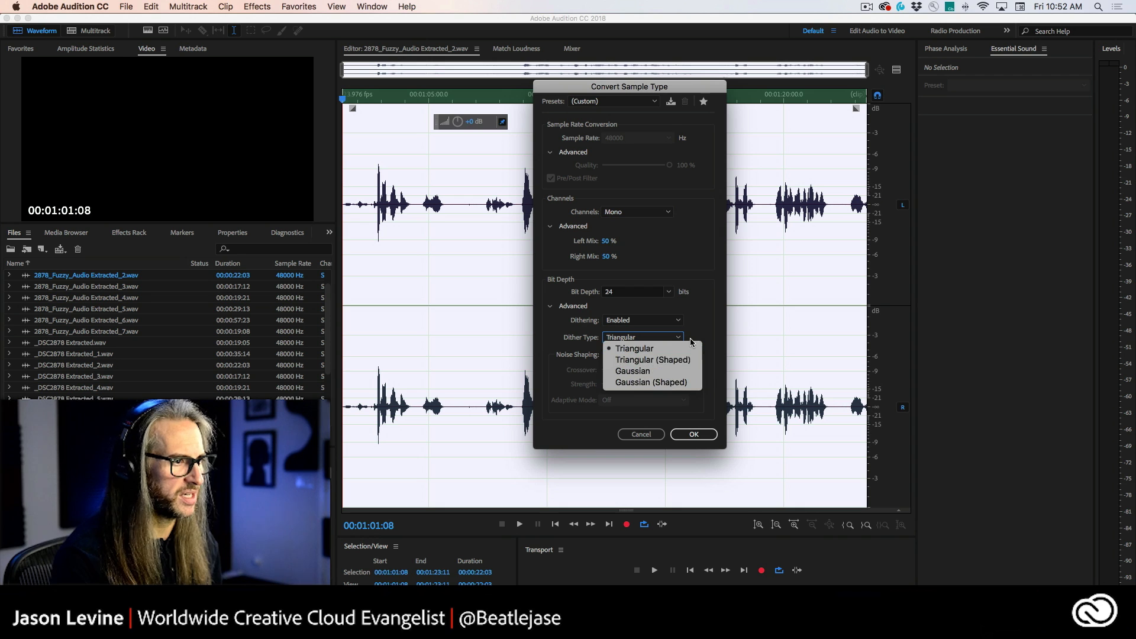
click(700, 320)
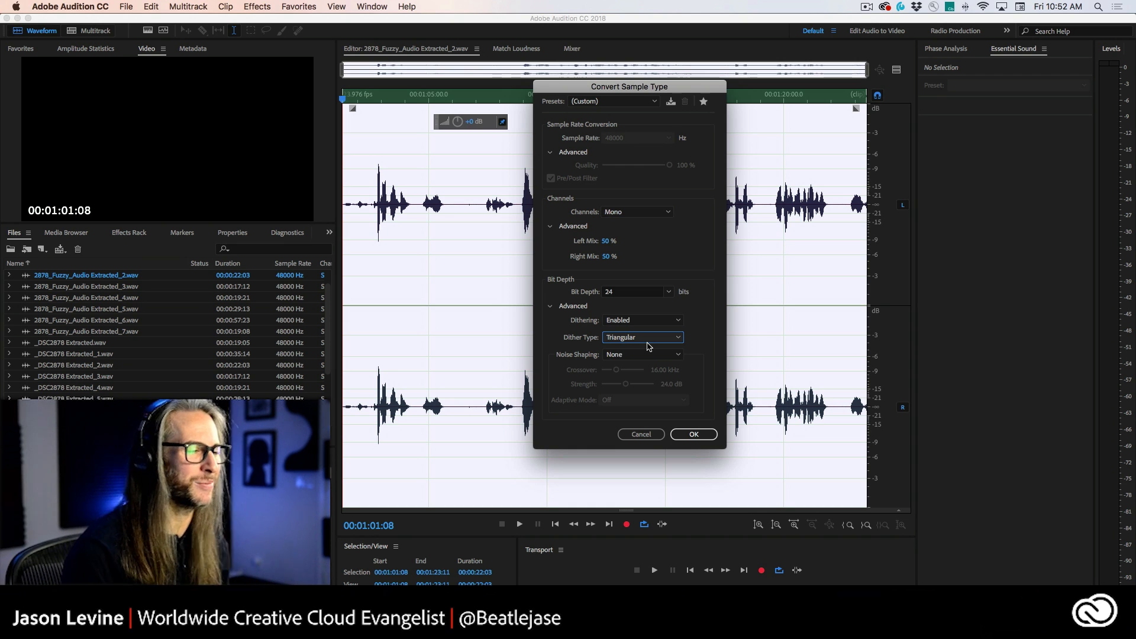
click(641, 434)
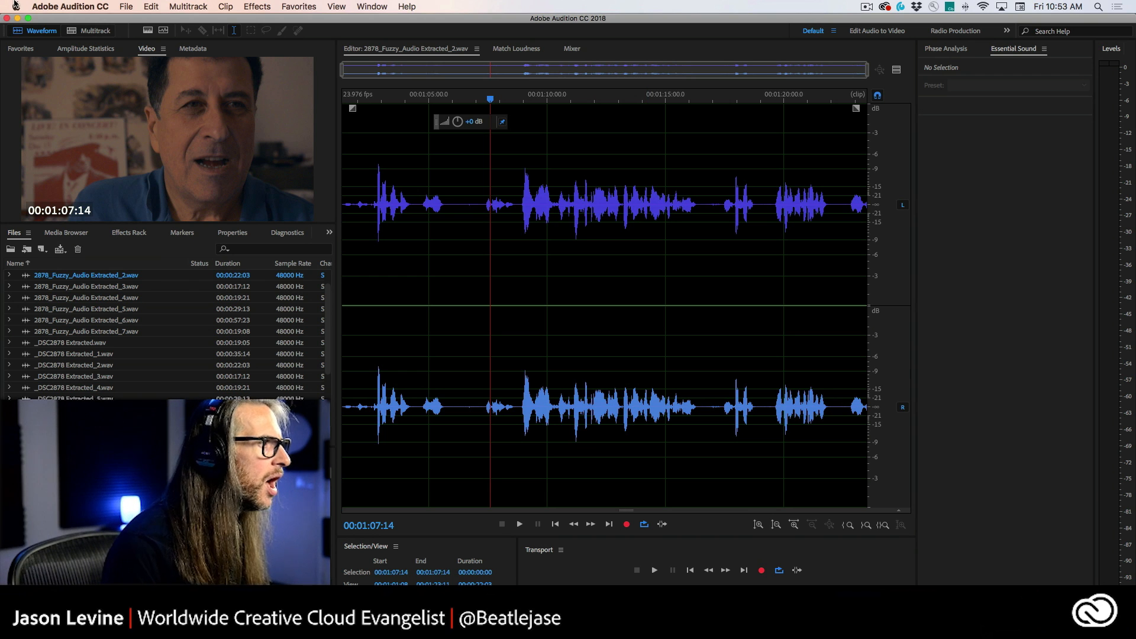
Step: Switch to the multitrack session and turn off Ducking for the music clip in Essential Sound
click(88, 31)
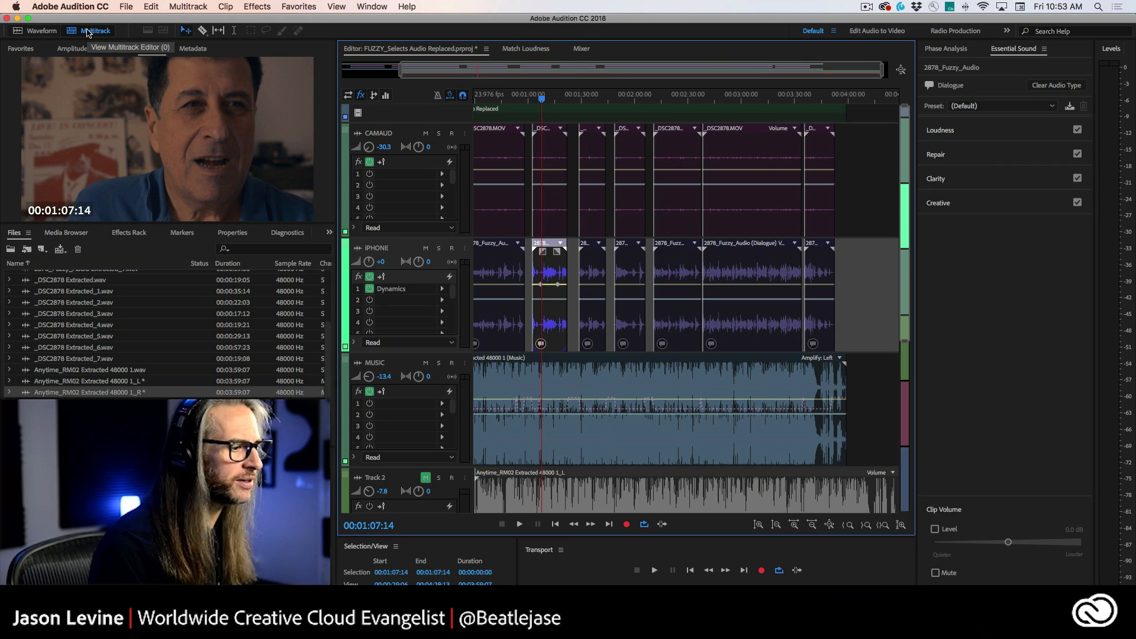
click(585, 491)
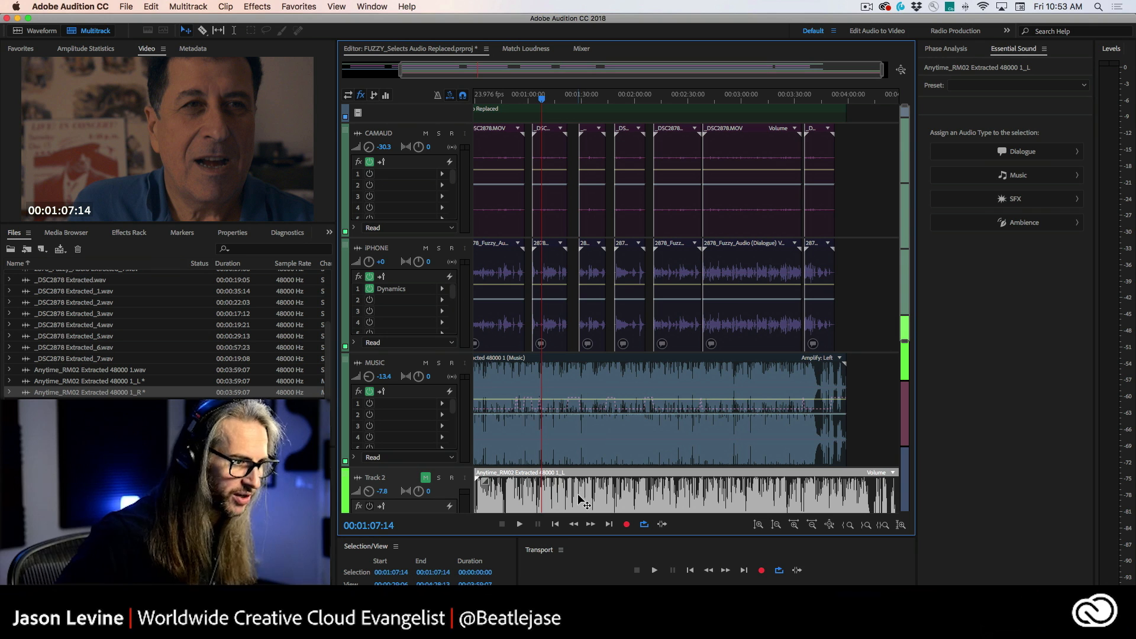
click(863, 416)
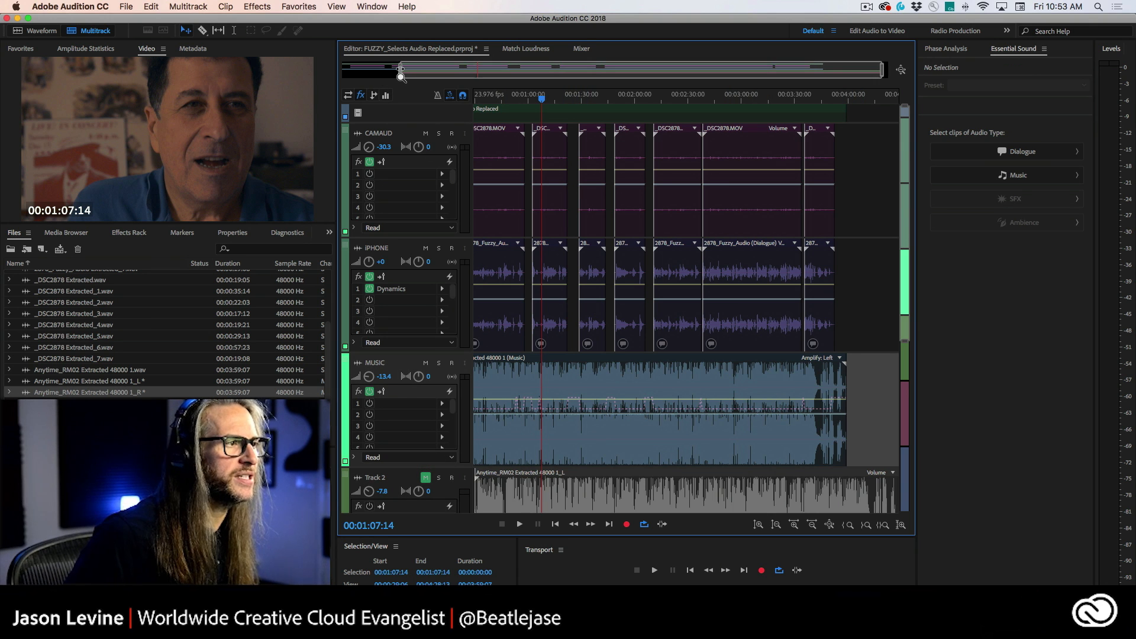
drag(401, 71, 205, 76)
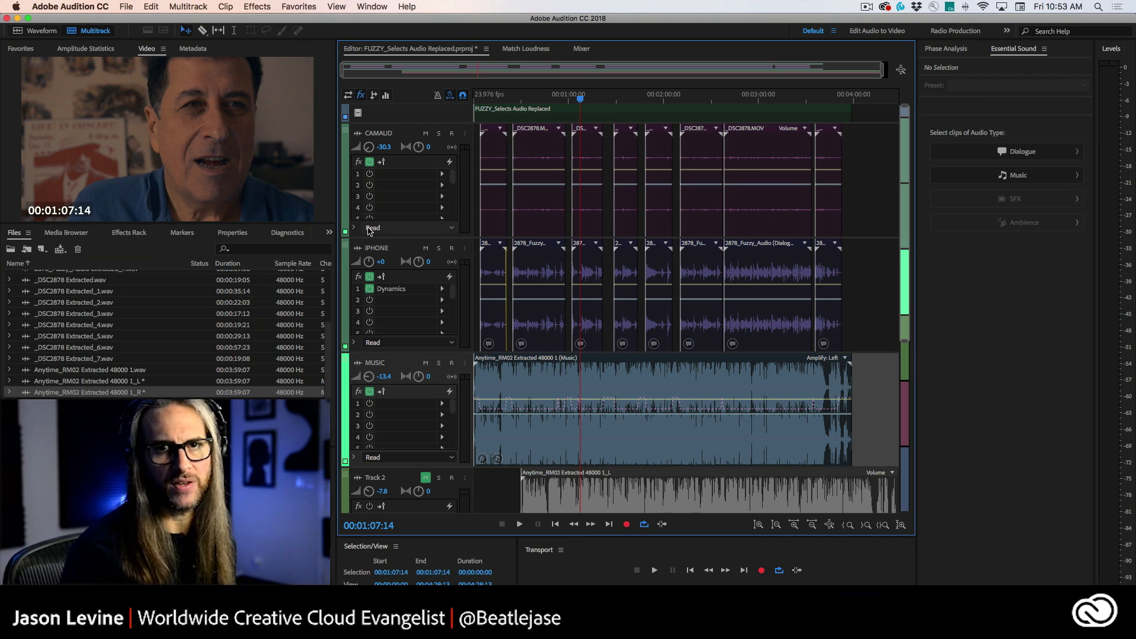
click(598, 378)
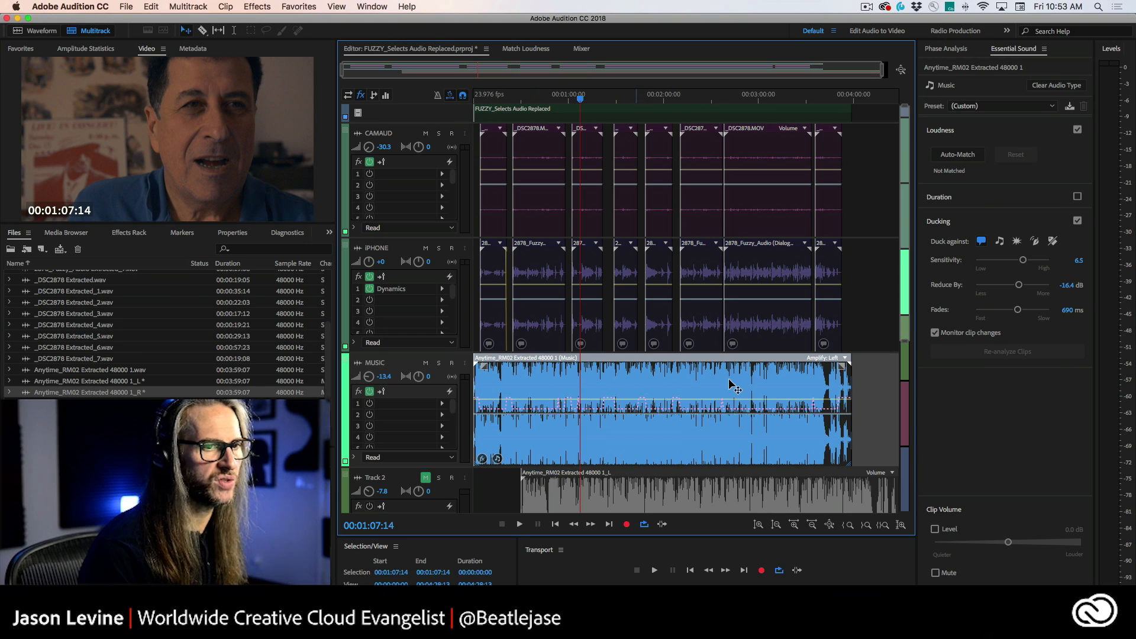
click(1077, 223)
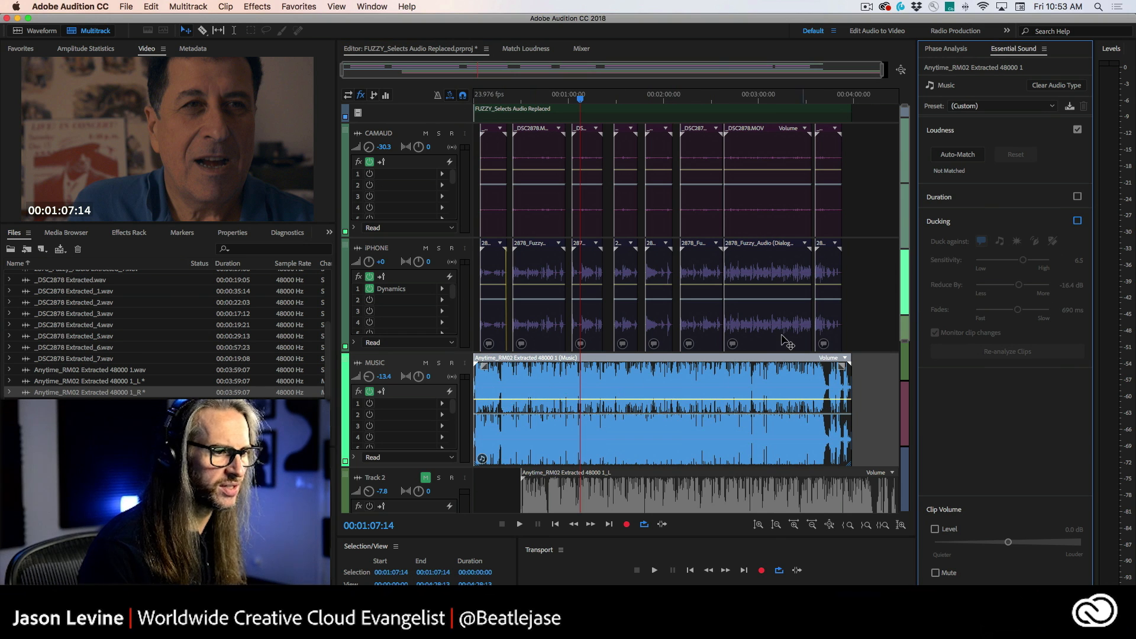
Step: Enable global clip stretching and shorten the music clip by stretching its end to about 75%
drag(696, 390, 805, 388)
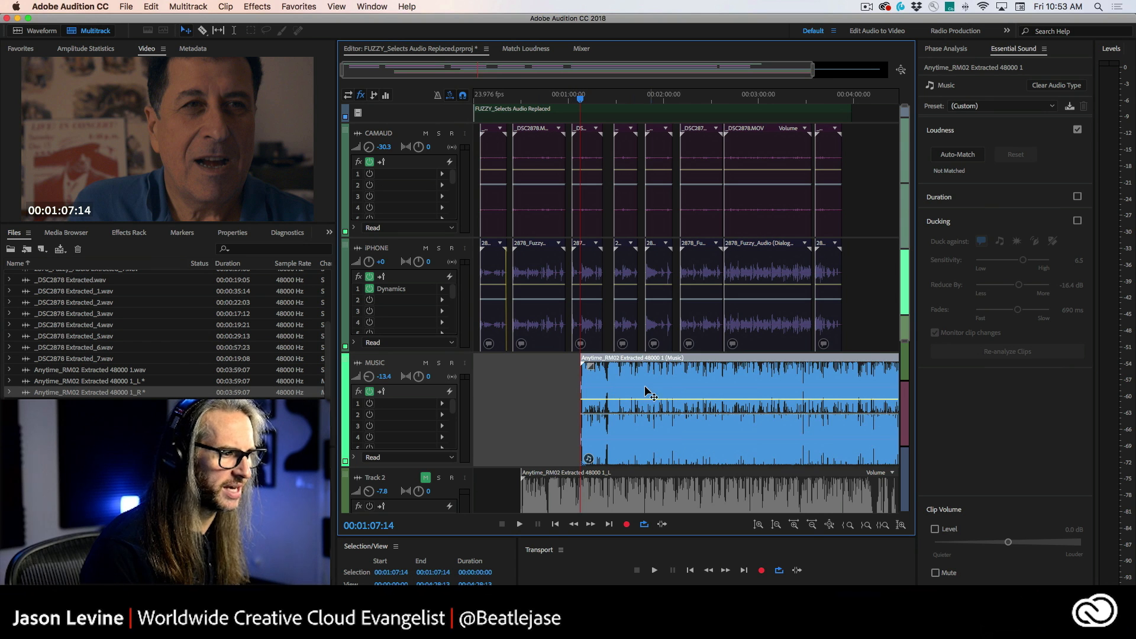
drag(598, 392, 471, 390)
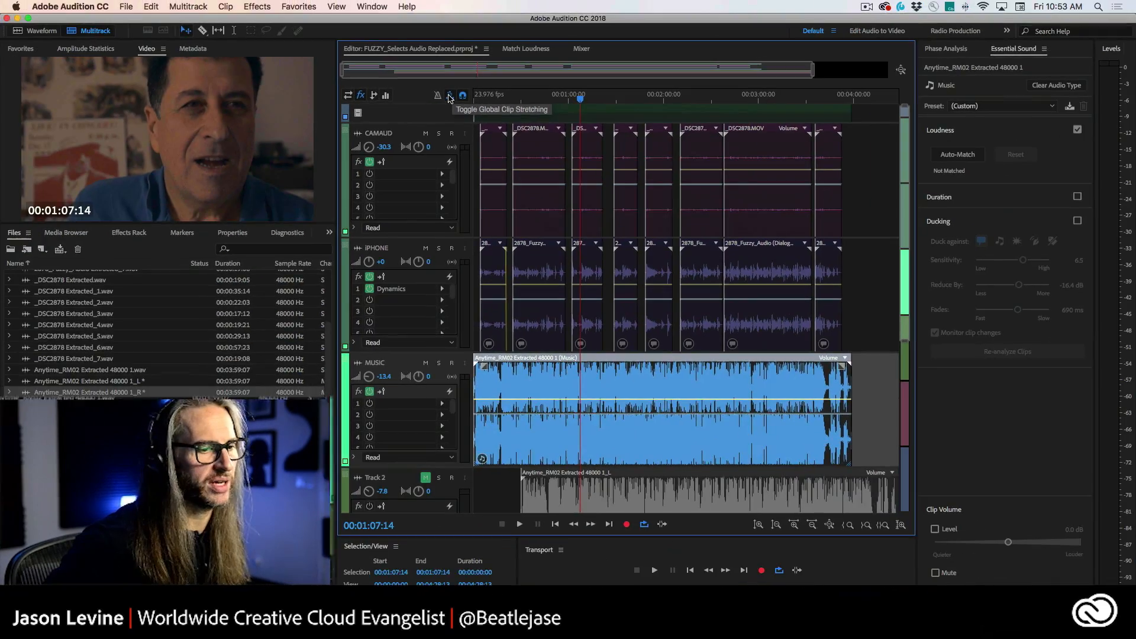
click(449, 96)
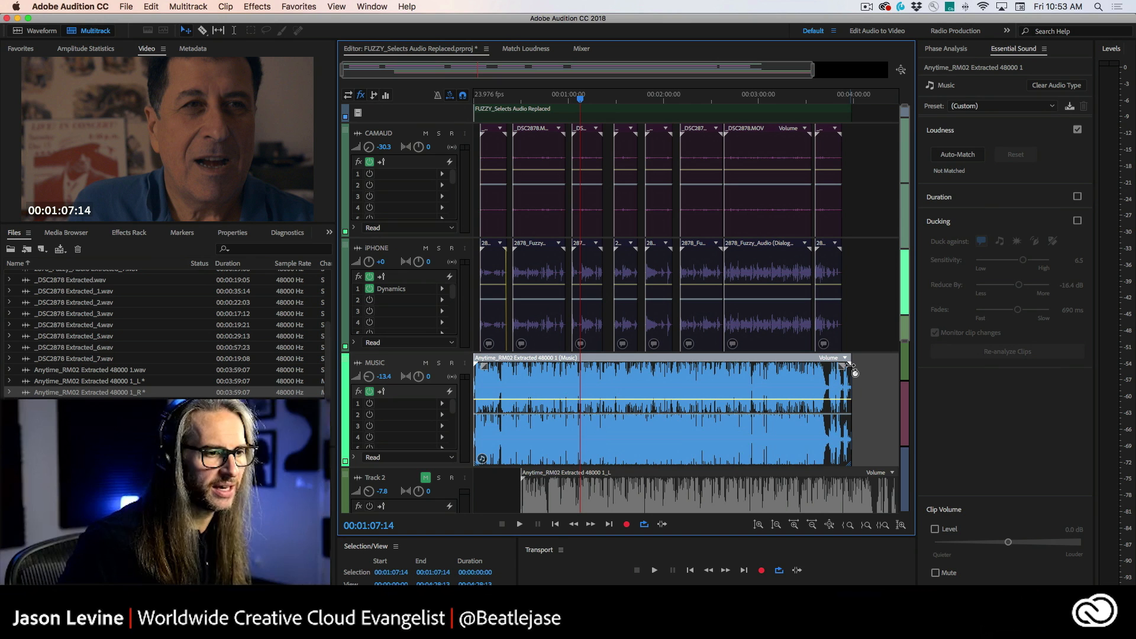
drag(850, 374, 757, 374)
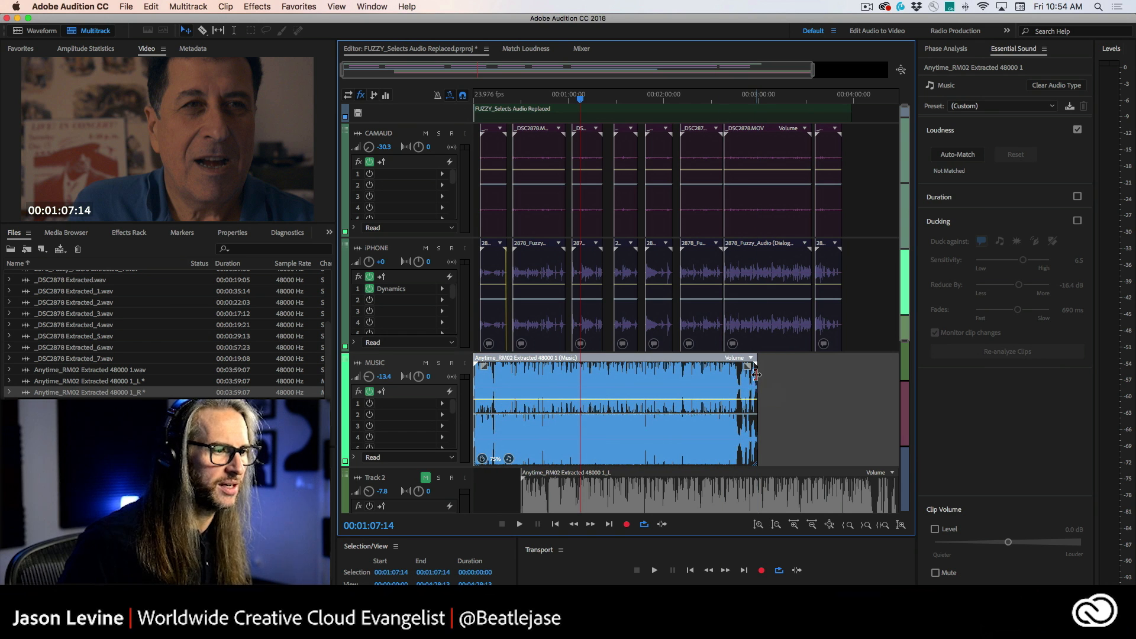
Step: Solo the music track and play back the stretched music clip
click(438, 364)
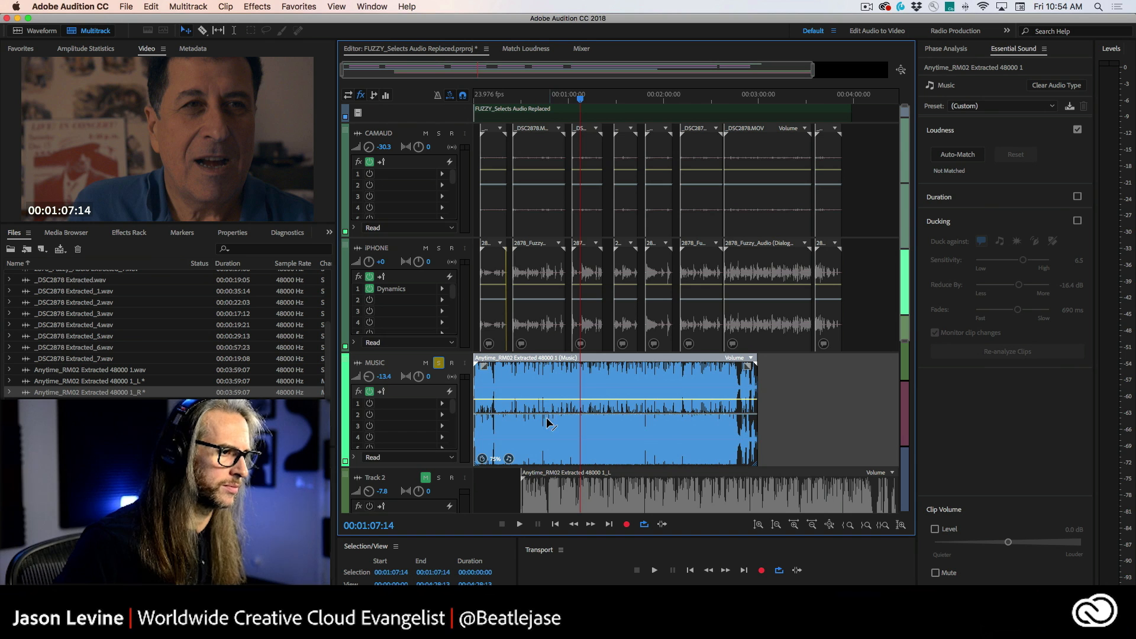
key(space)
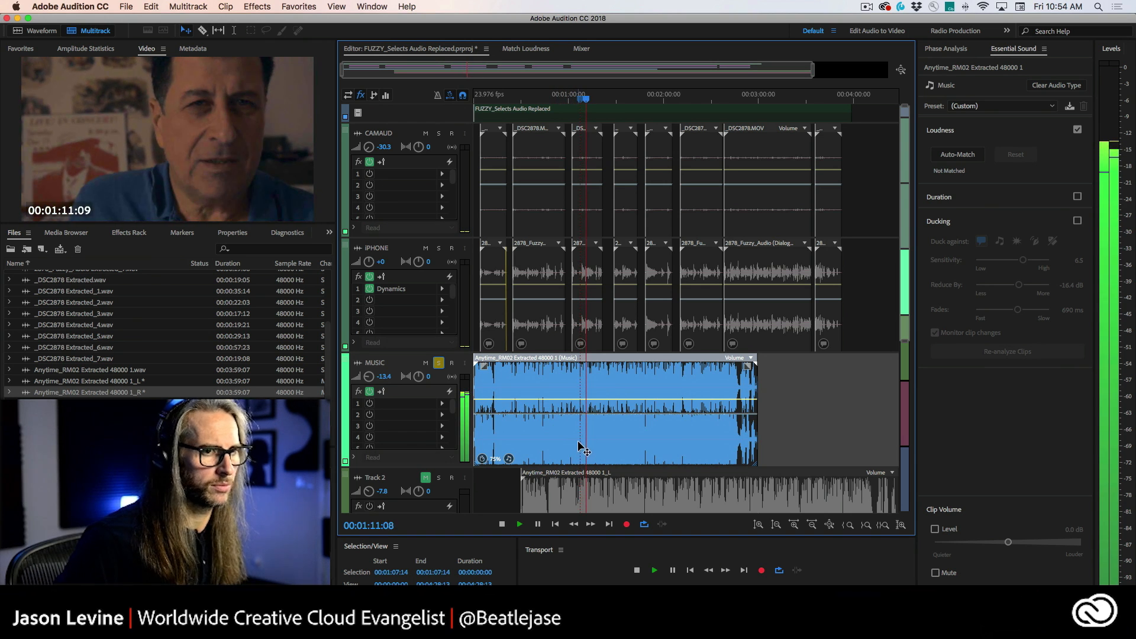
key(space)
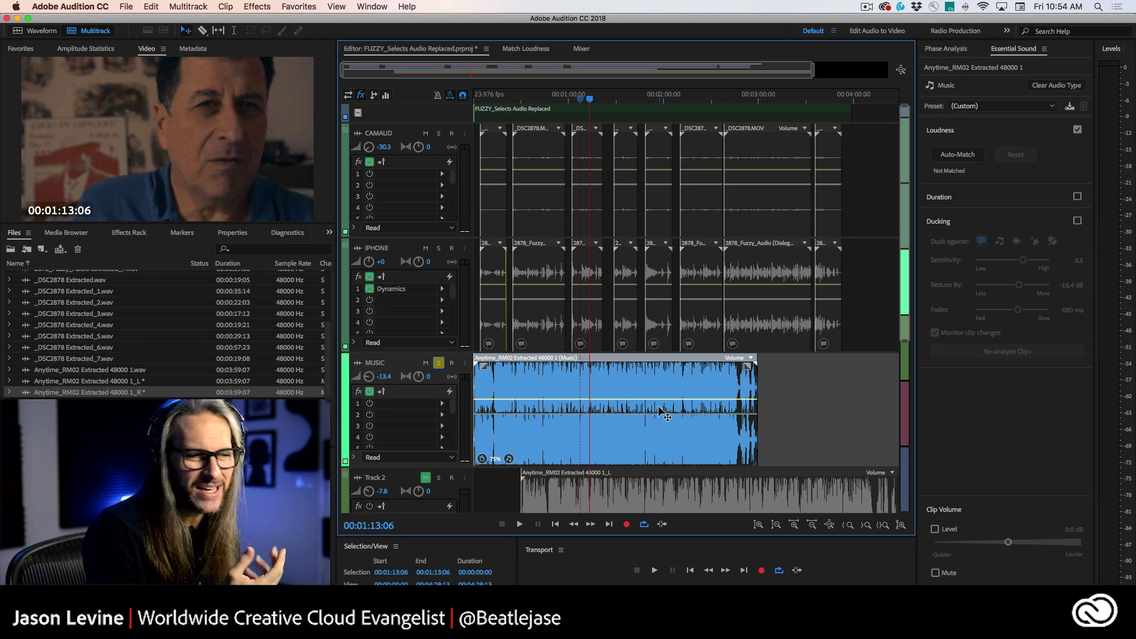
Step: Open the music clip's Stretch properties and set the stretch type to Polyphonic
click(232, 234)
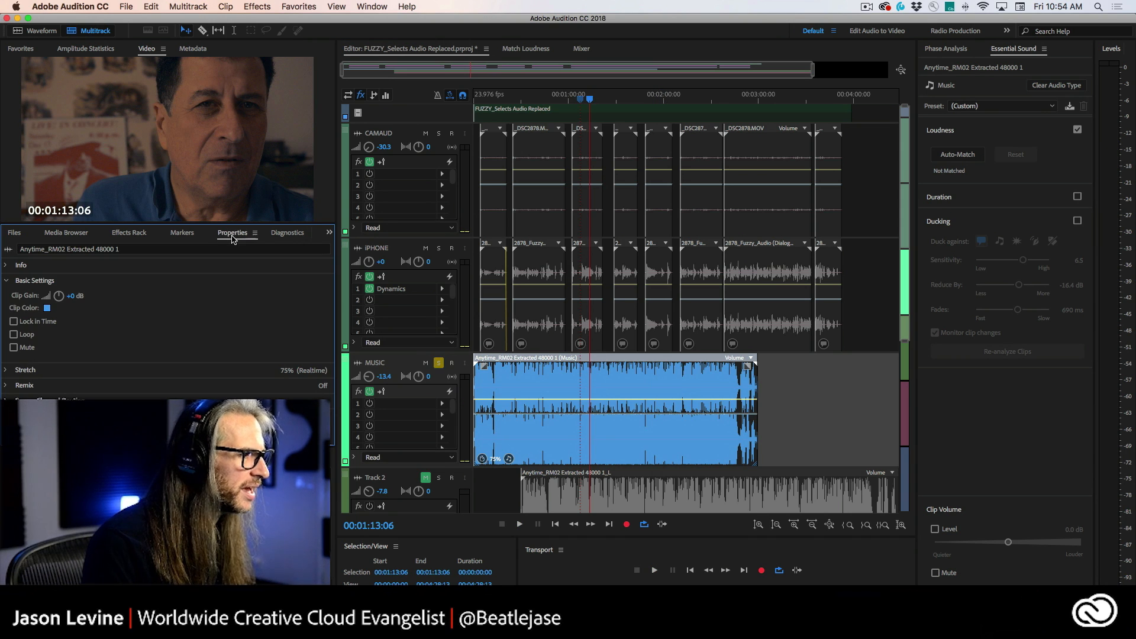
click(8, 371)
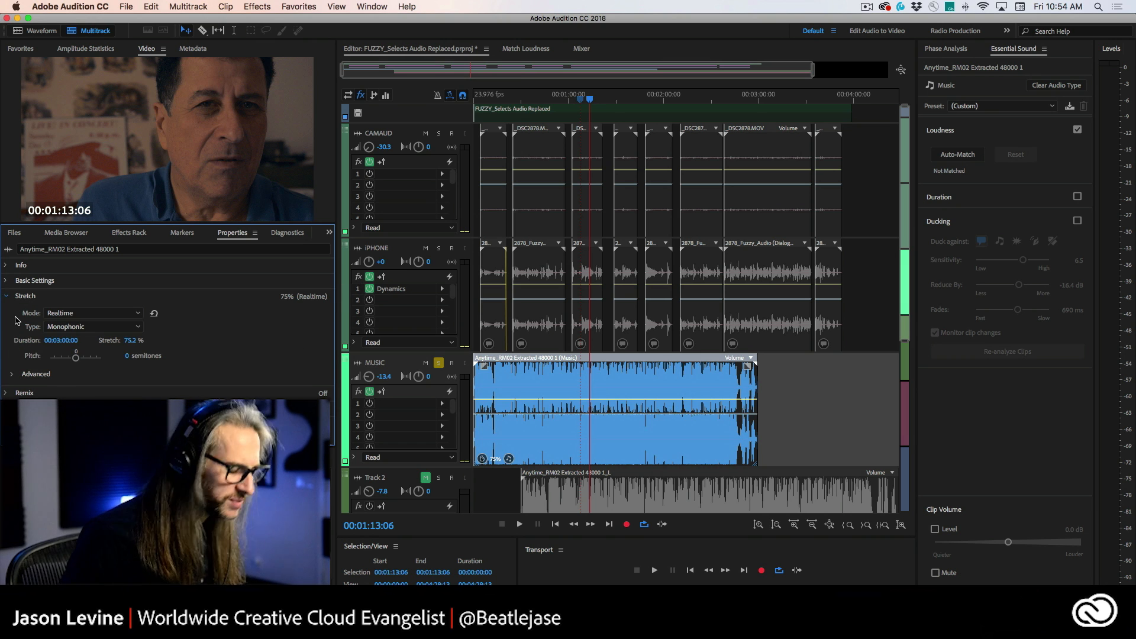
click(95, 314)
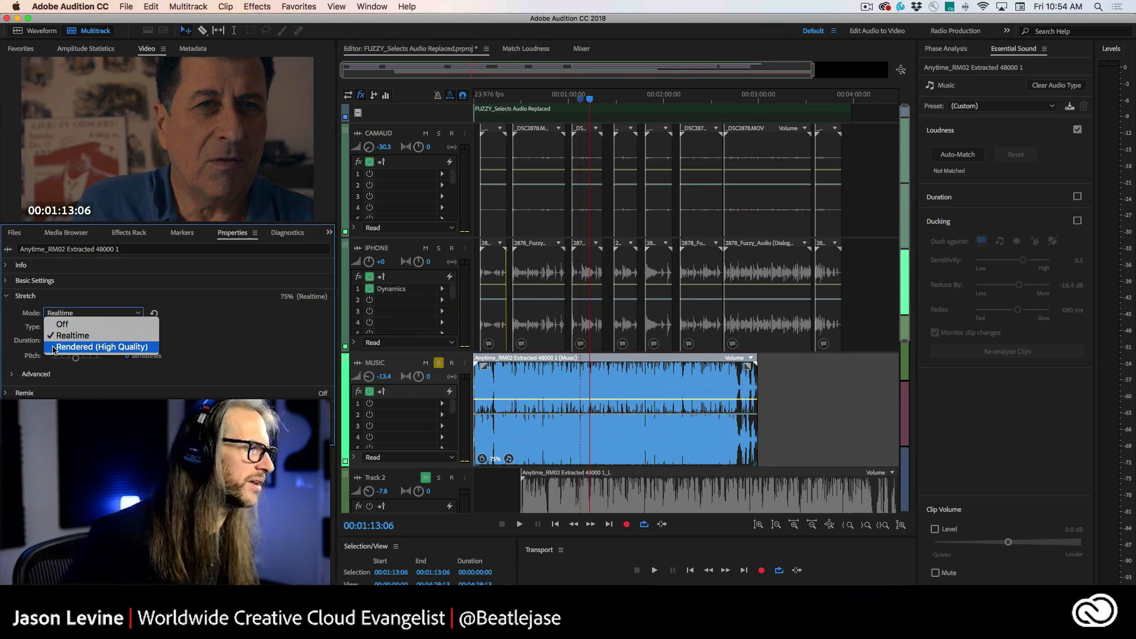
click(82, 335)
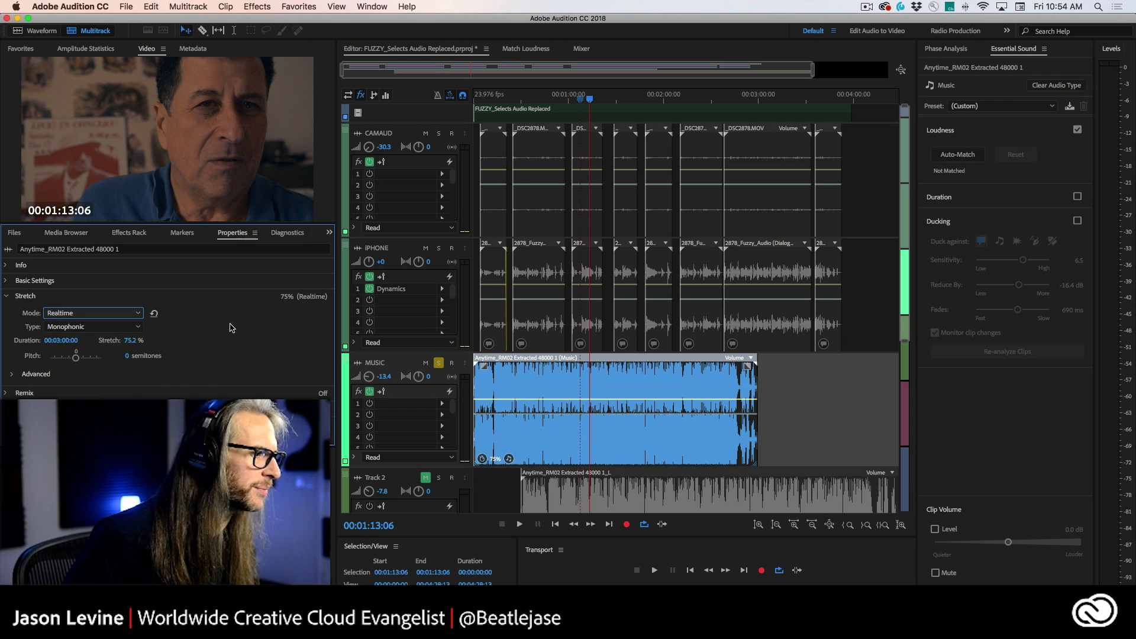
click(85, 327)
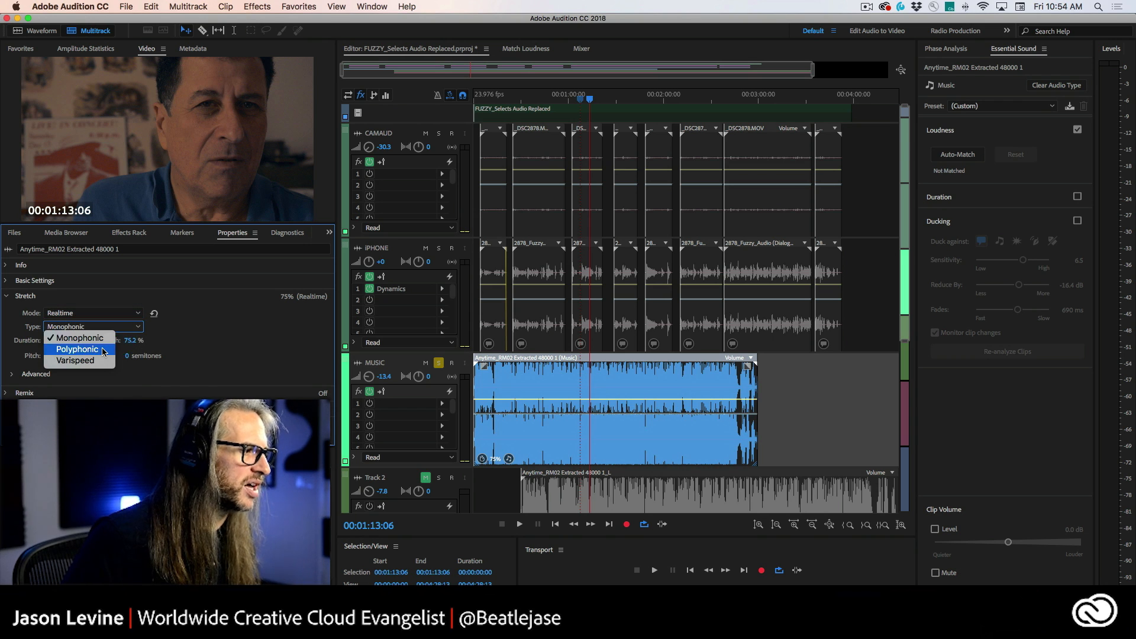
click(104, 350)
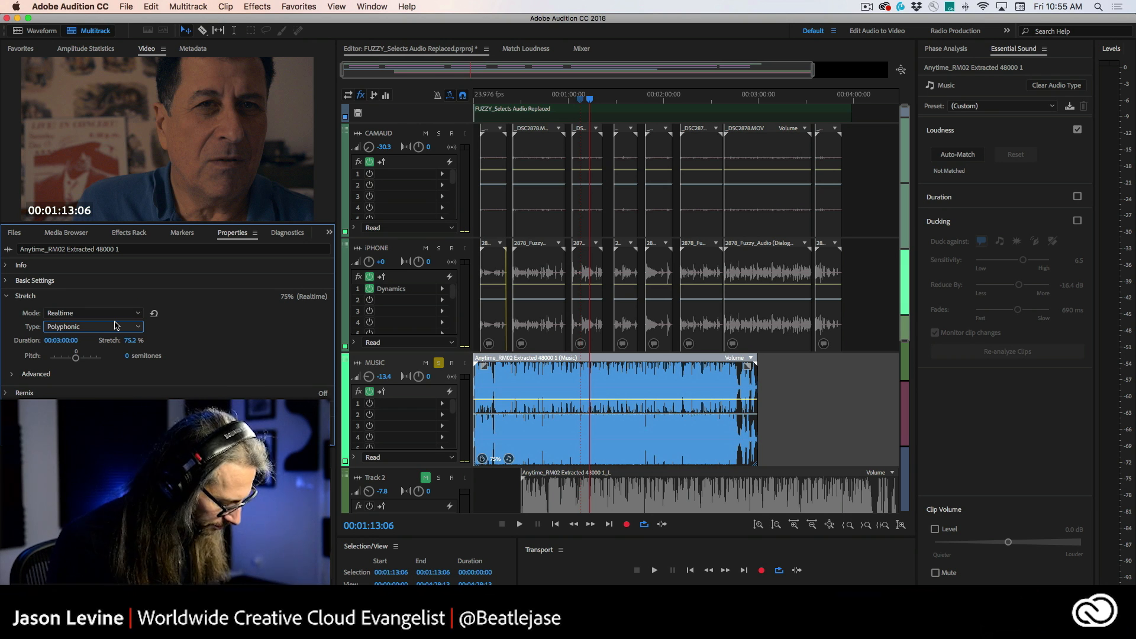
Step: Undo the stretch type change and the clip stretch
key(Up)
key(super+z)
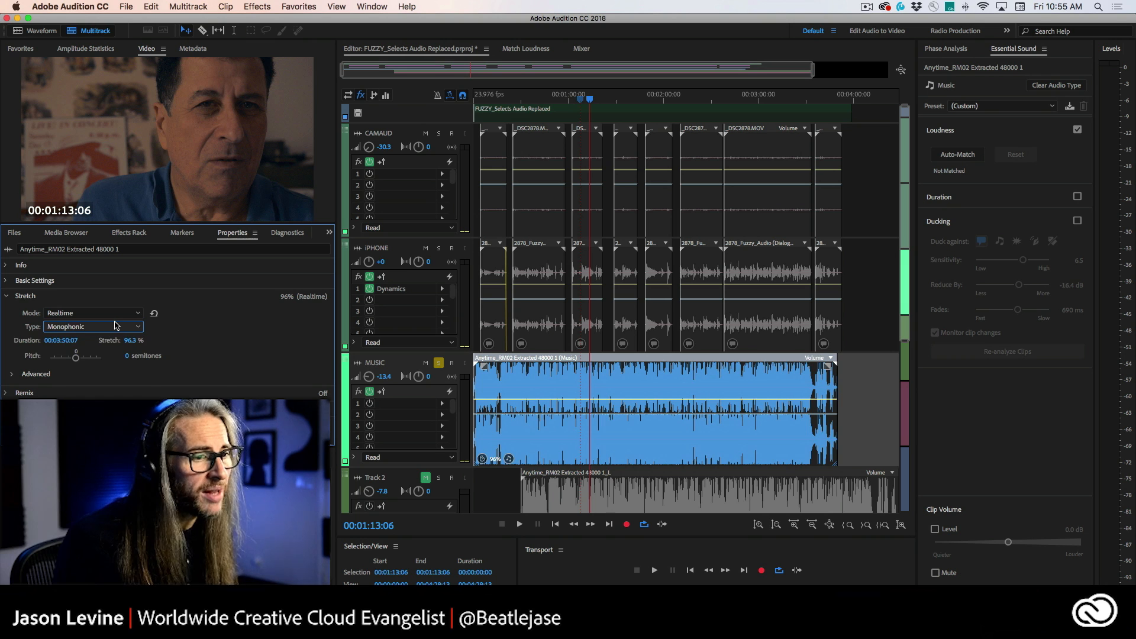
key(super+z)
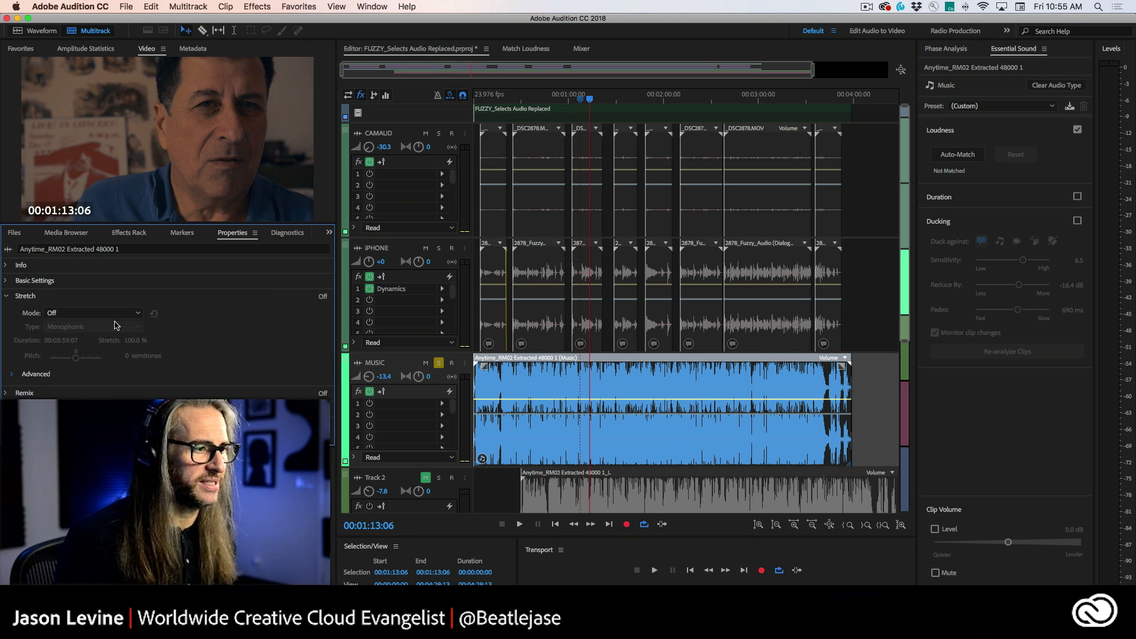
Step: Select the music clip and enable its Duration setting with the Remix method
click(572, 376)
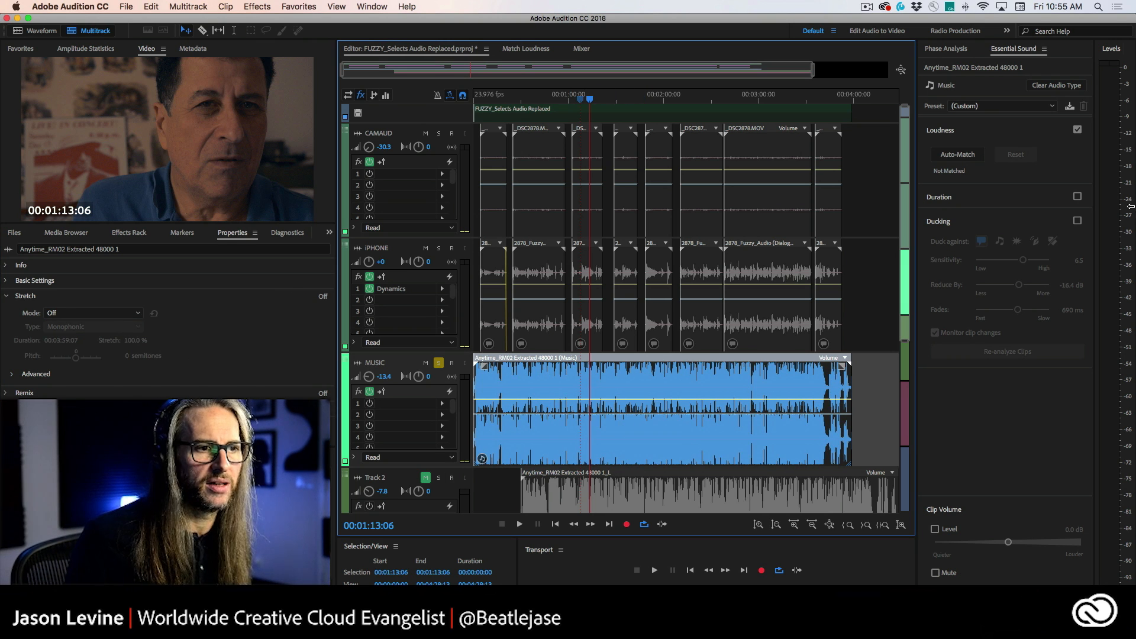
click(1071, 197)
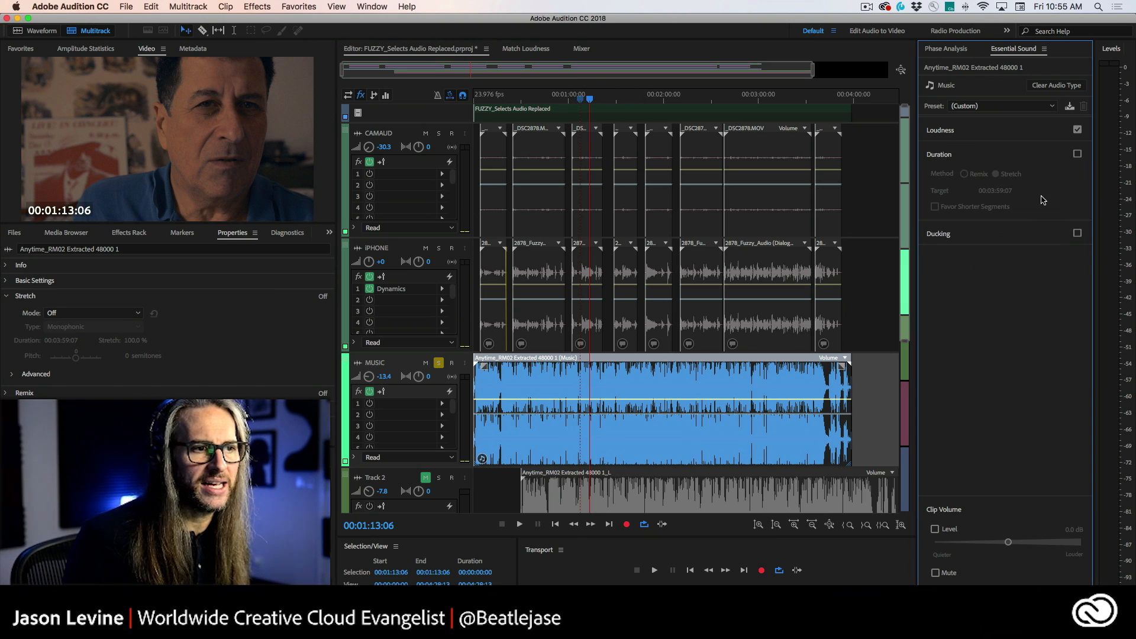
click(1078, 155)
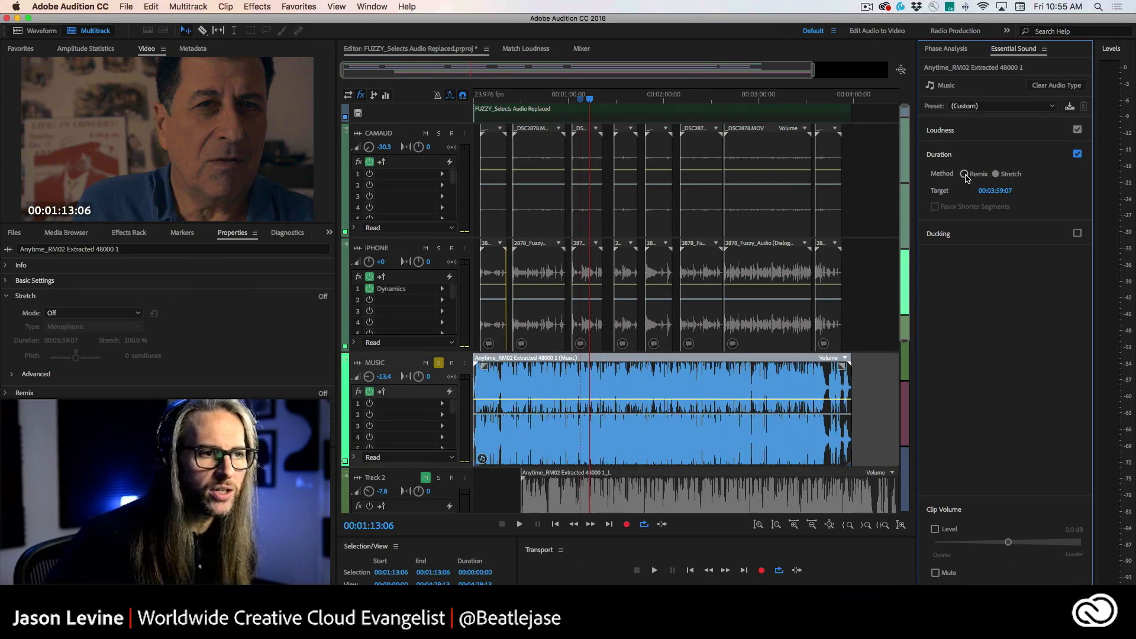
click(964, 174)
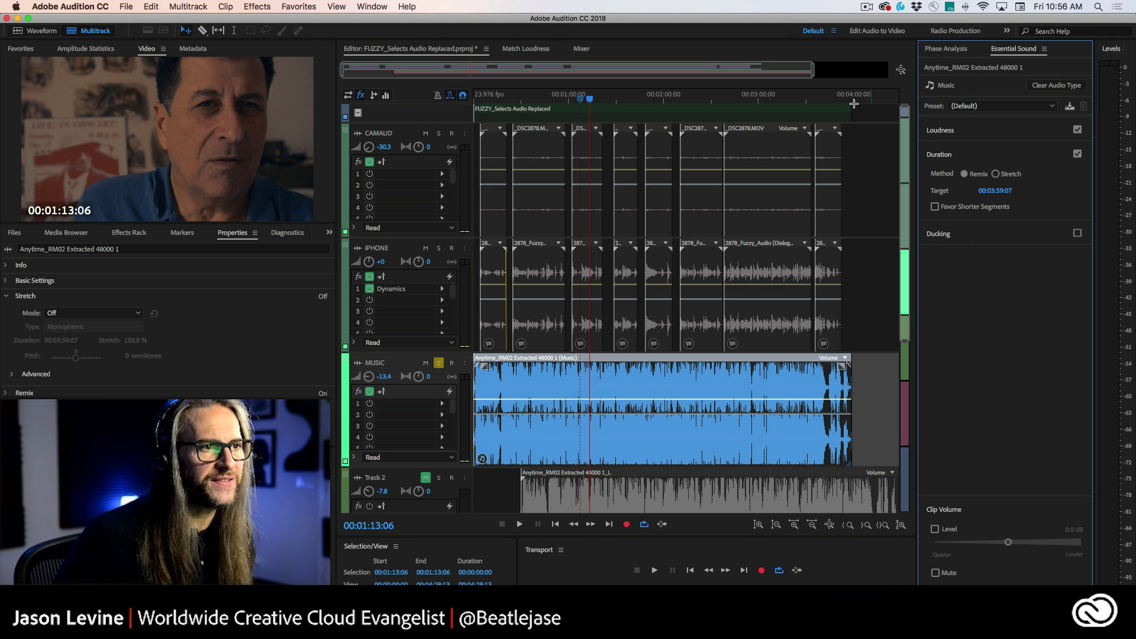
Step: Set the Remix target duration to 00:03:52:10 to match the playhead near the video's end
drag(843, 102, 841, 102)
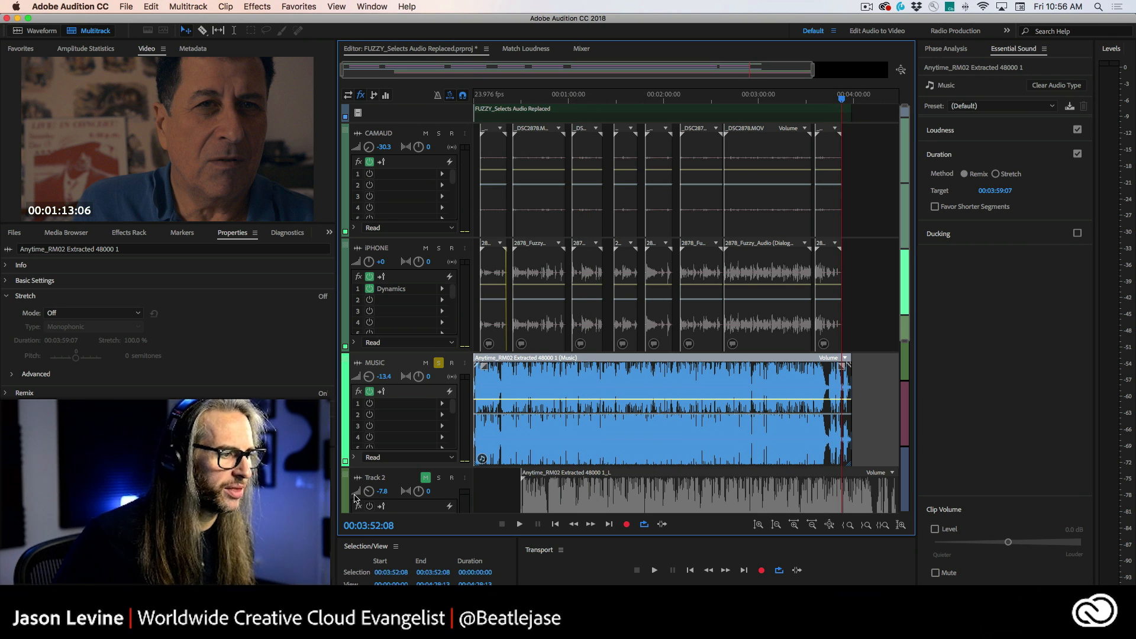
click(1004, 190)
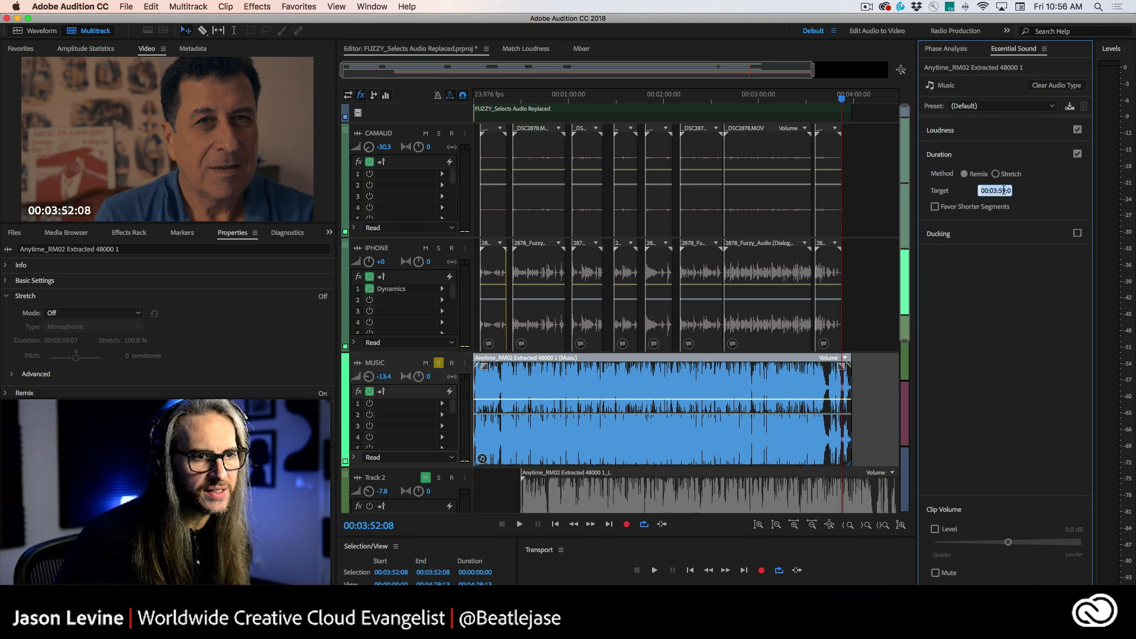
text(00:03:55:00)
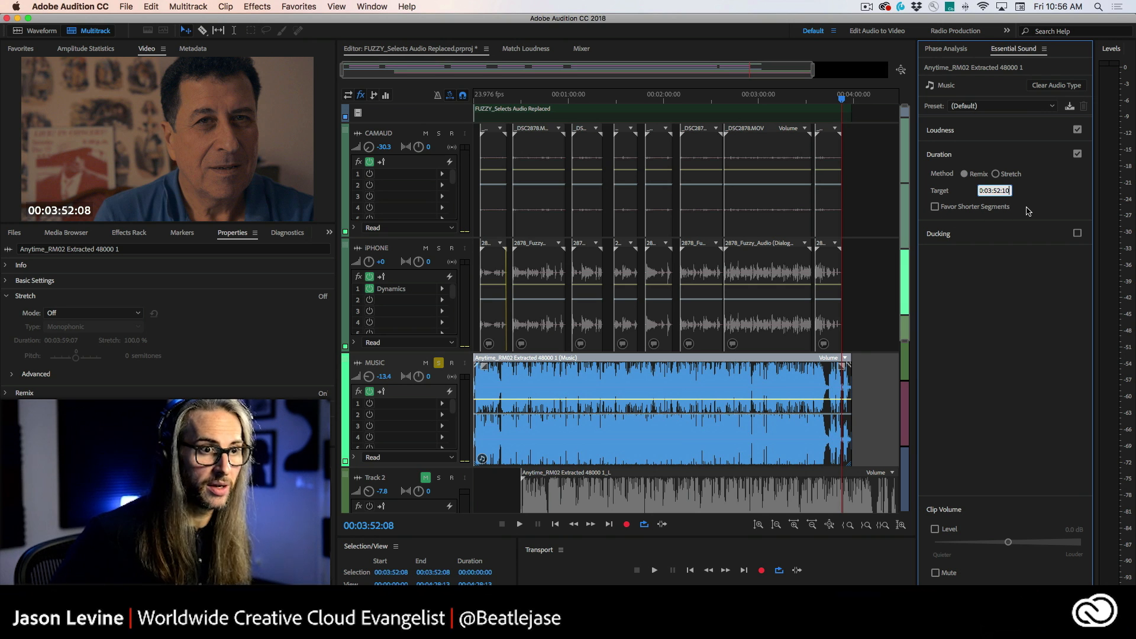
key(Return)
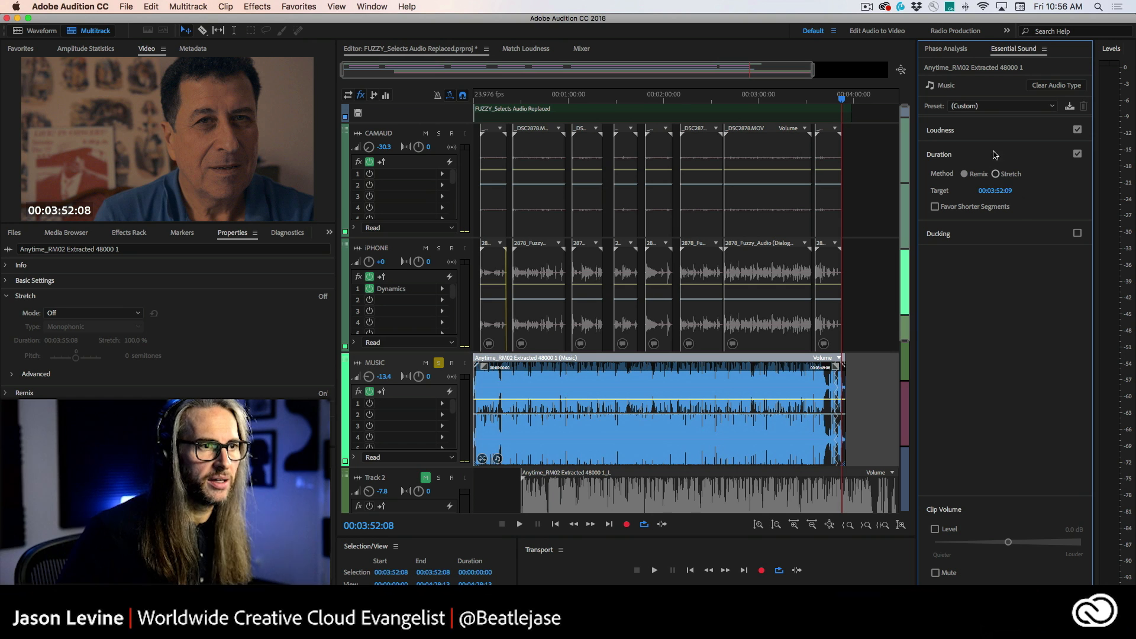
Step: Set the Remix target duration to 3 minutes 10 seconds
scroll(864, 99, up, 3)
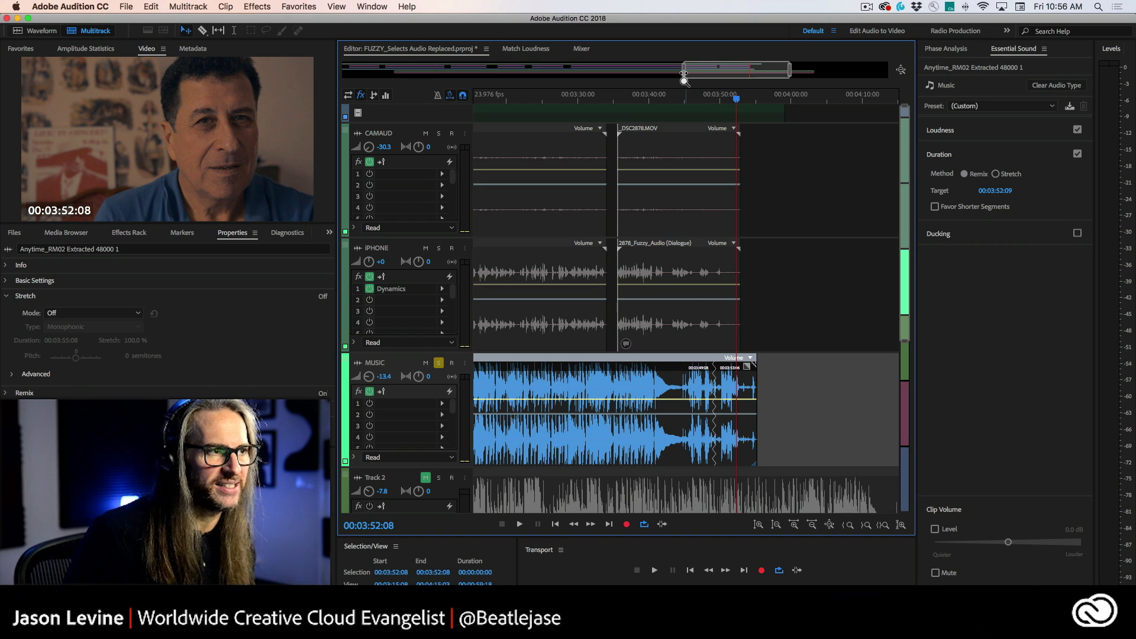
drag(684, 74, 344, 74)
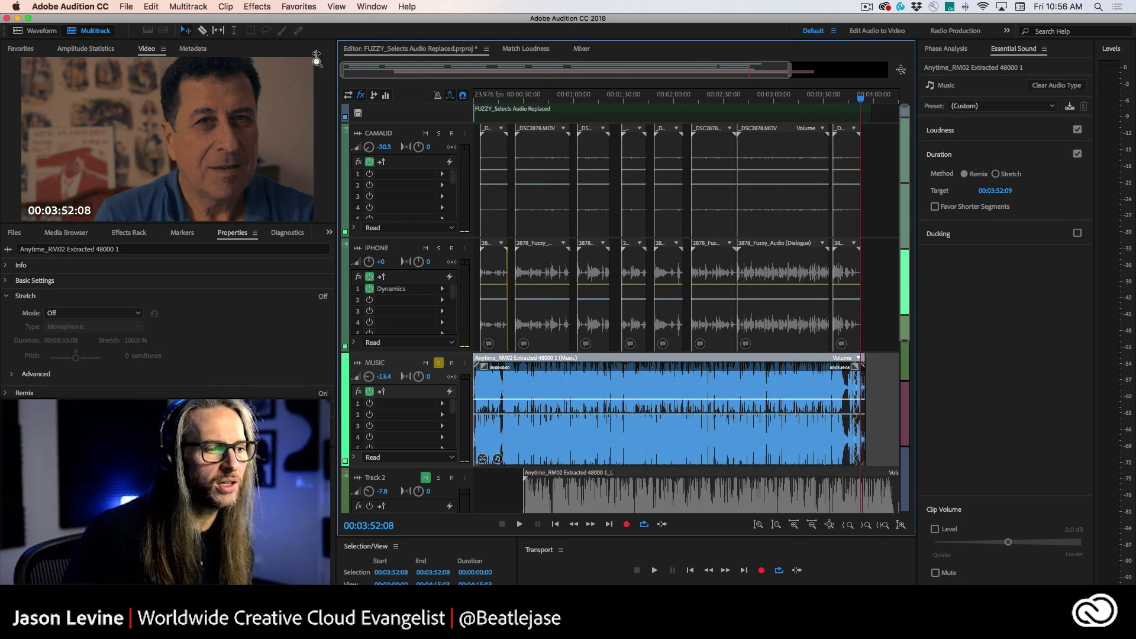
click(996, 191)
click(1001, 191)
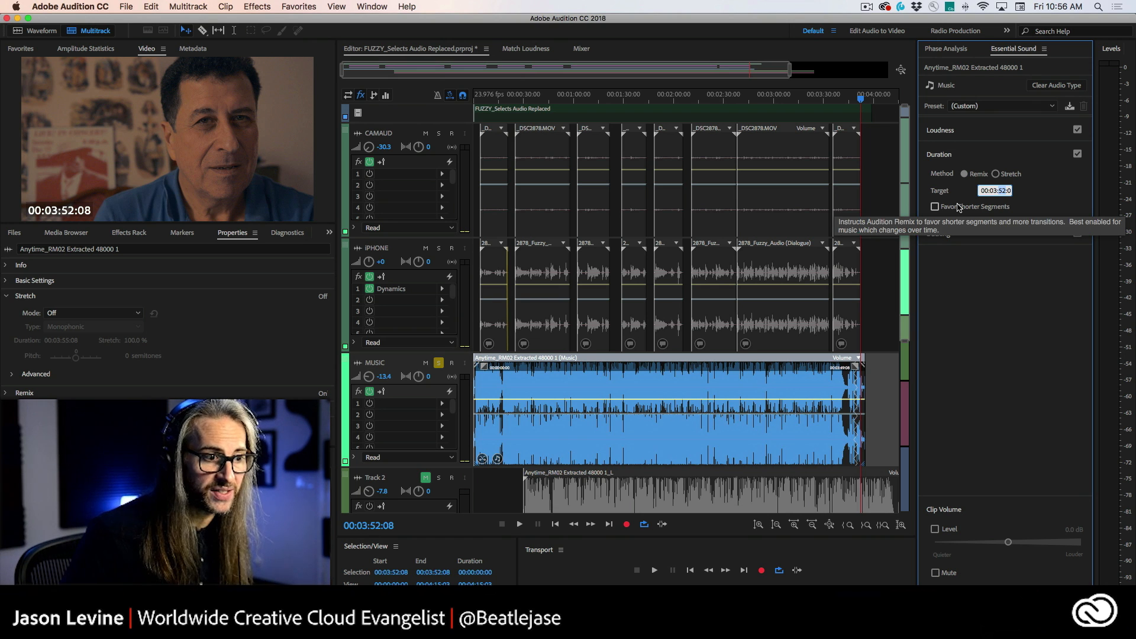
text(10)
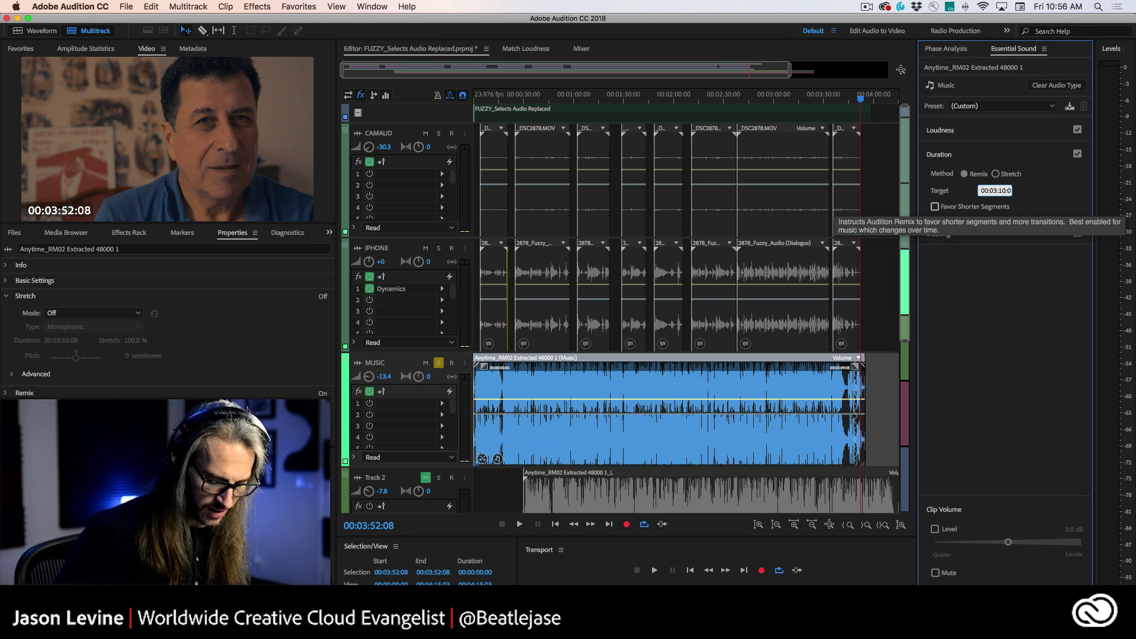
key(Return)
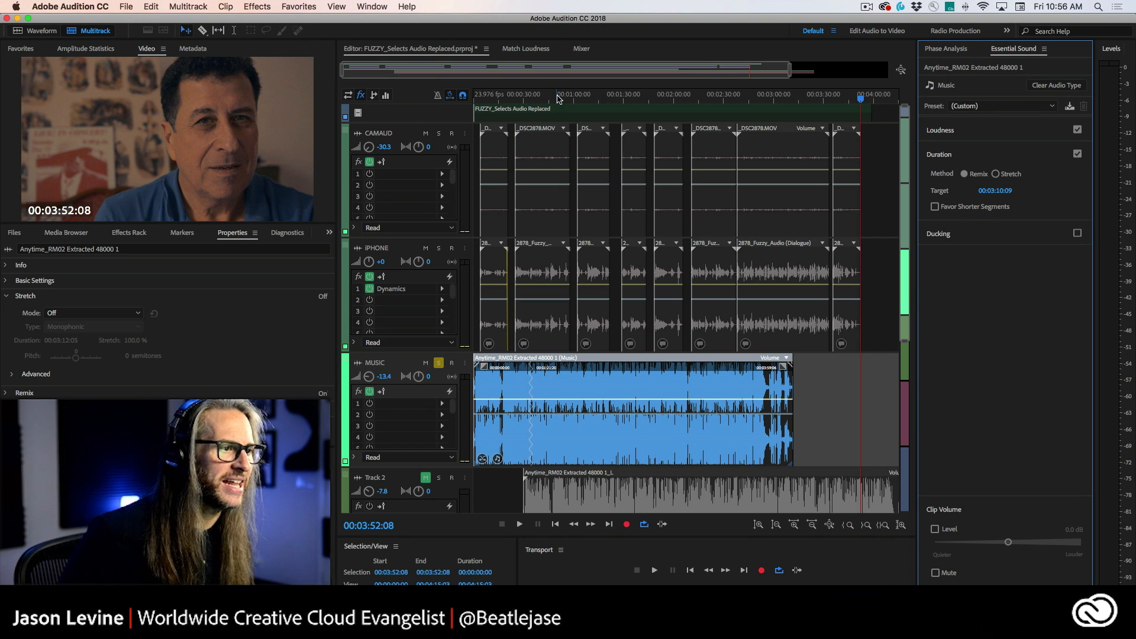
Step: Play back the remixed music clip around the 30-second mark
drag(559, 96, 431, 102)
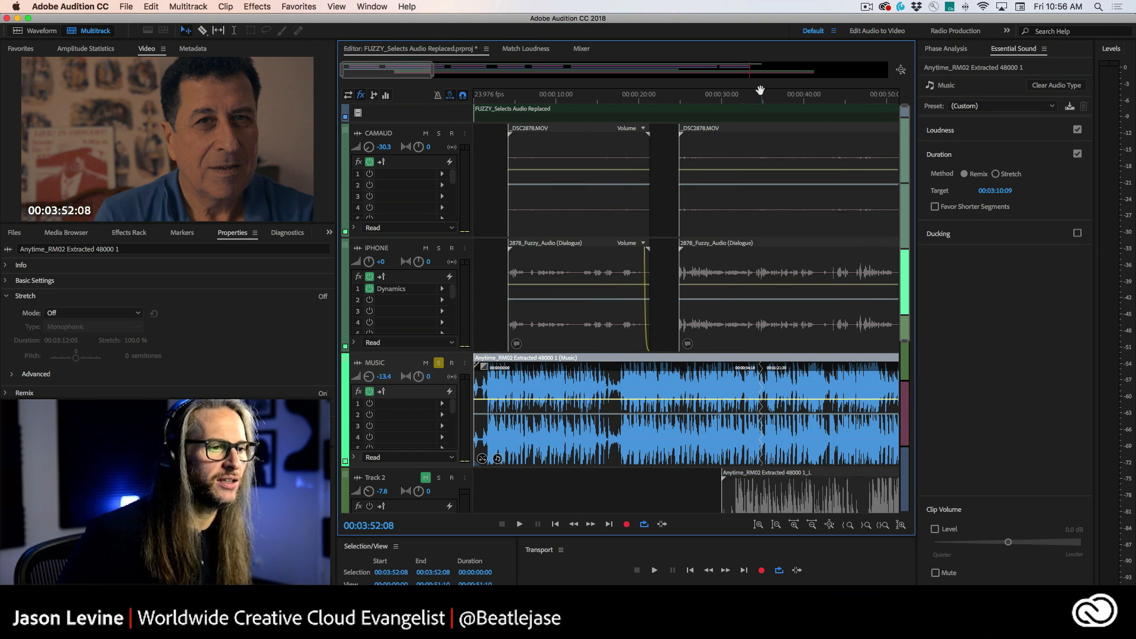
scroll(761, 90, right, 5)
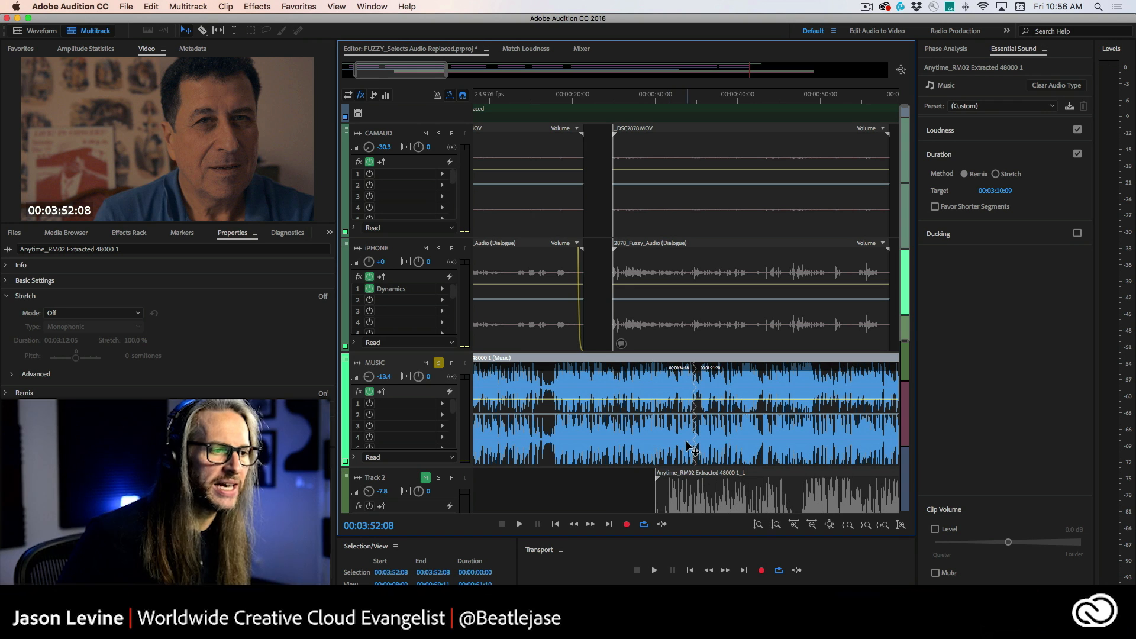
click(662, 99)
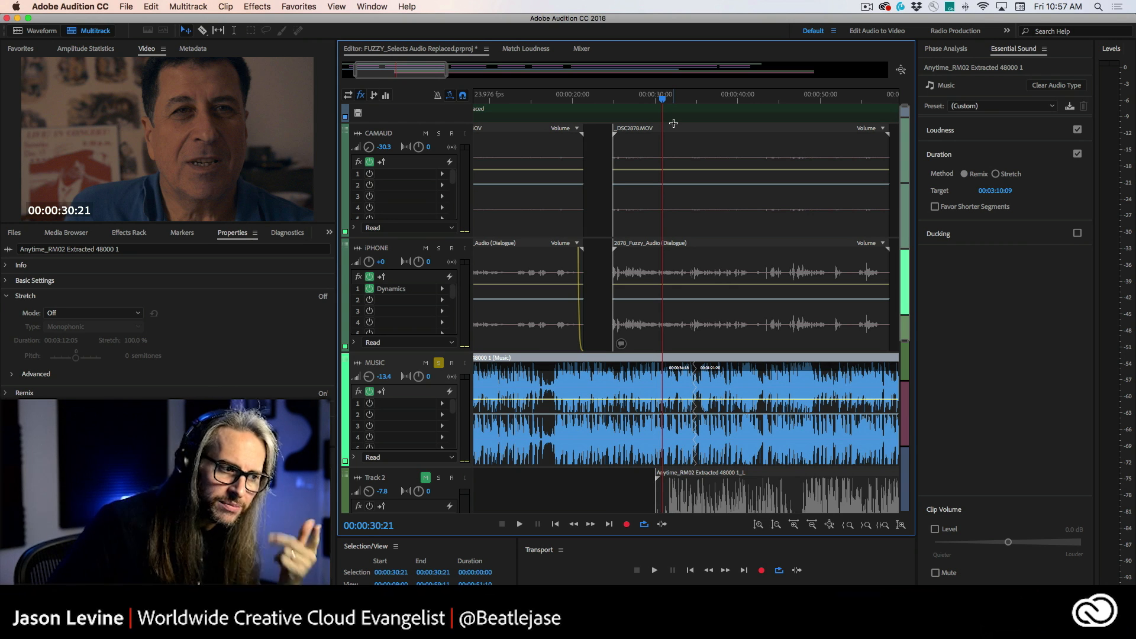
key(space)
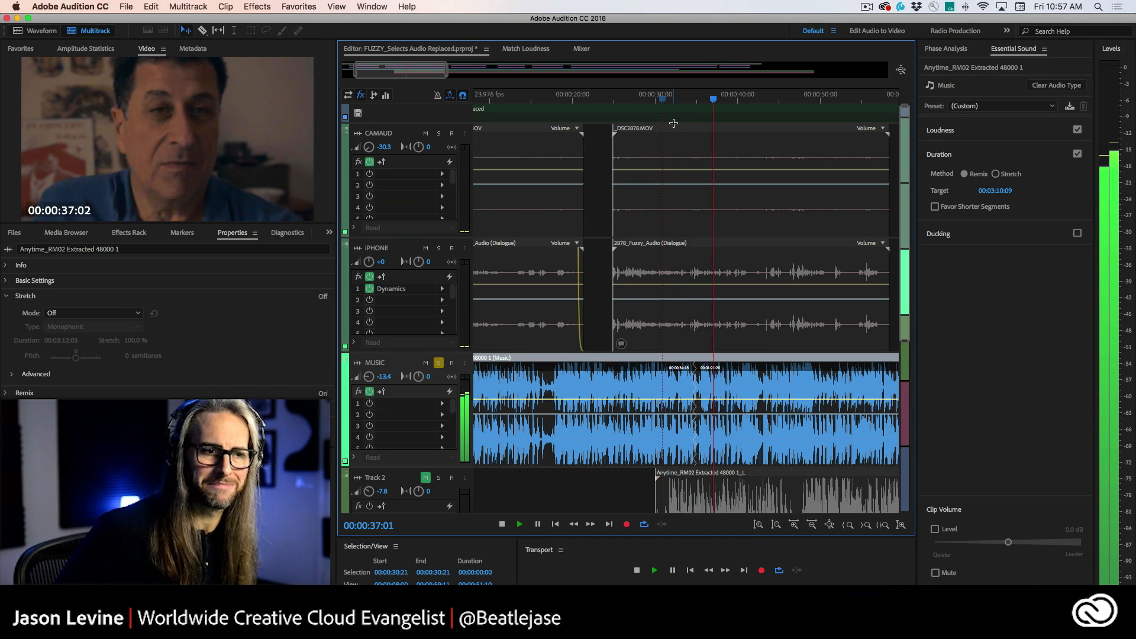
key(space)
click(671, 100)
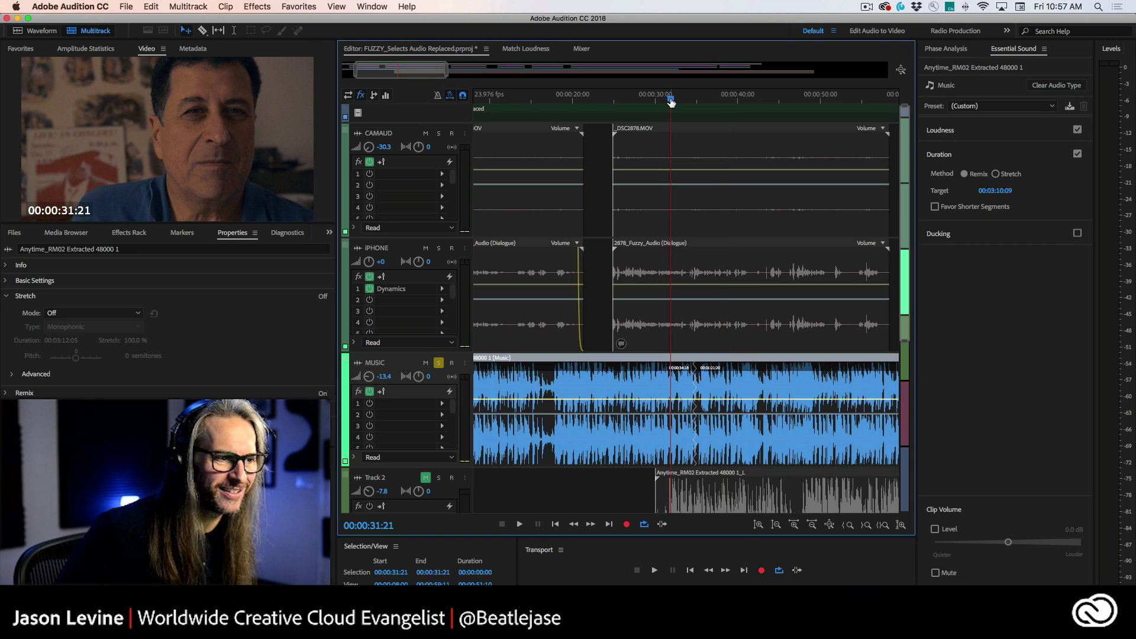
key(space)
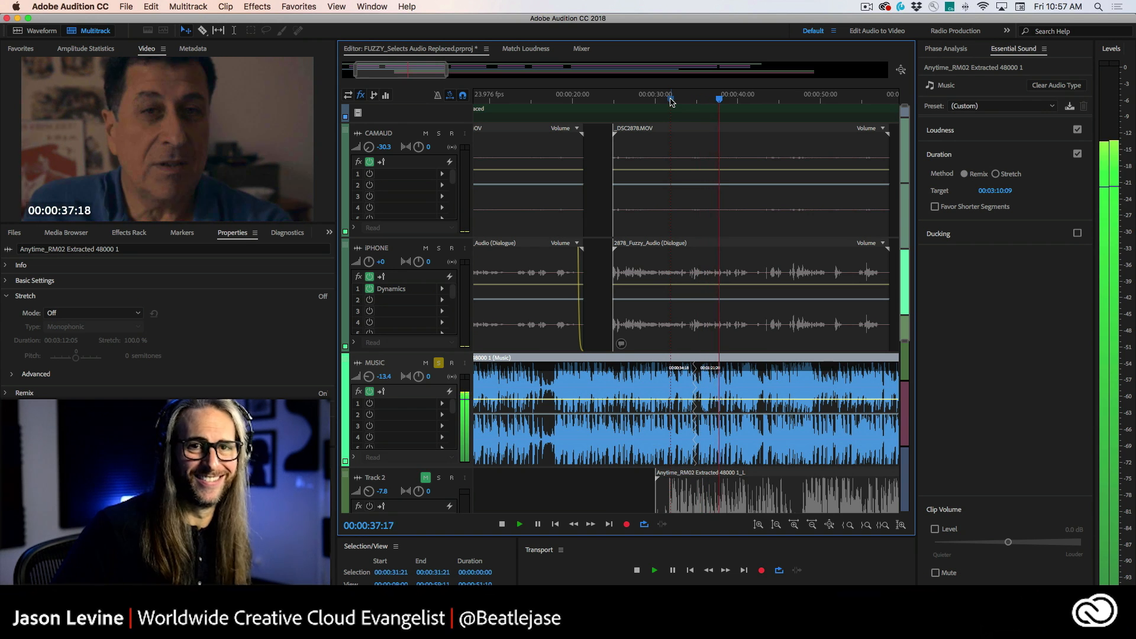
key(space)
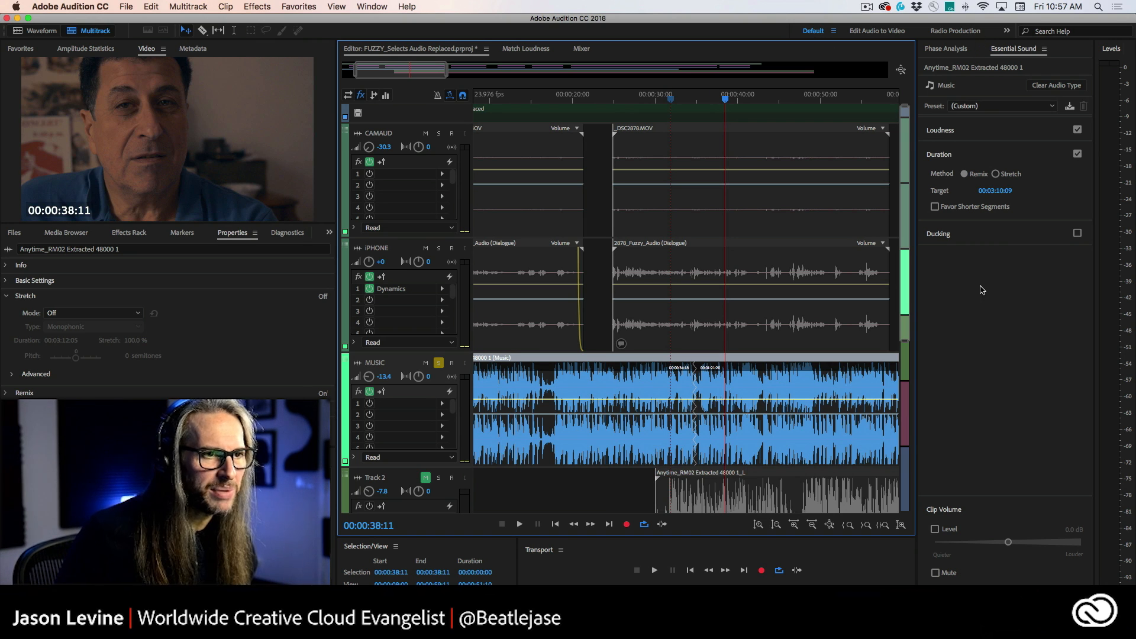
Step: Set the Remix target duration to 00:02:37:09 and enable Favor Shorter Segments
click(997, 191)
drag(998, 191, 993, 190)
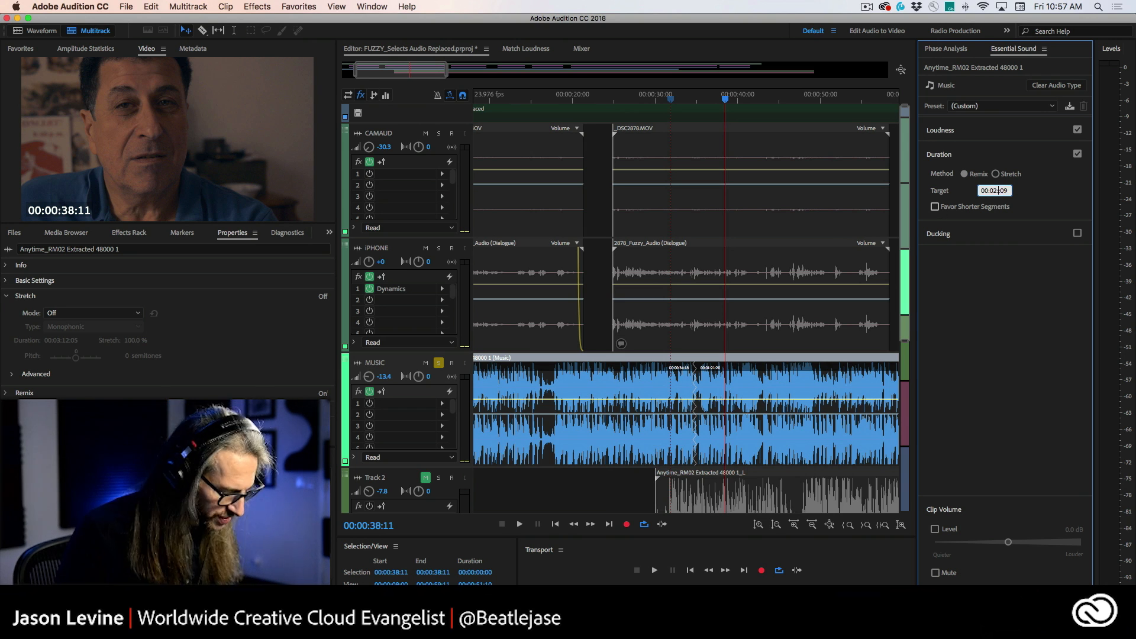
text(37:)
key(Return)
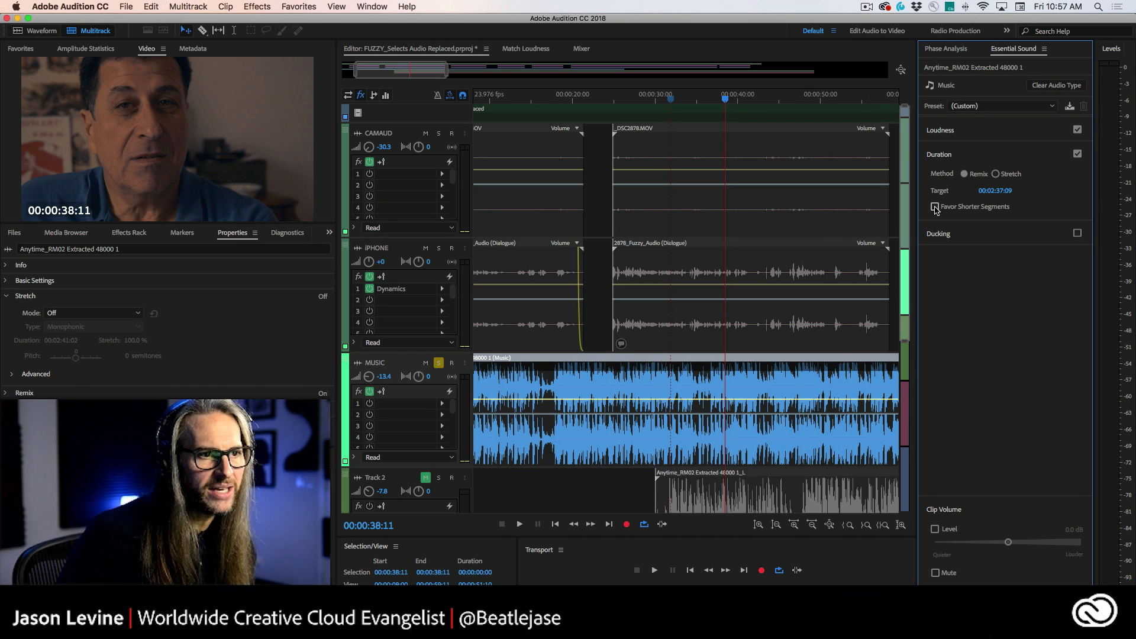
click(935, 207)
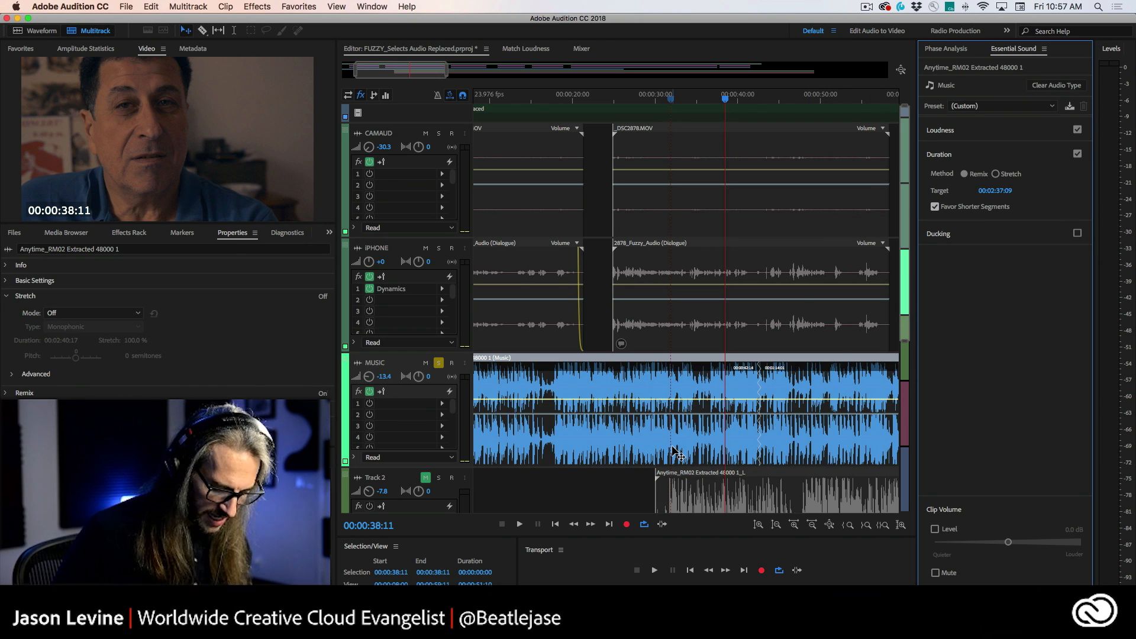
Step: Play back the remixed music clip around 40 seconds and 1 minute 10 seconds
key(backslash)
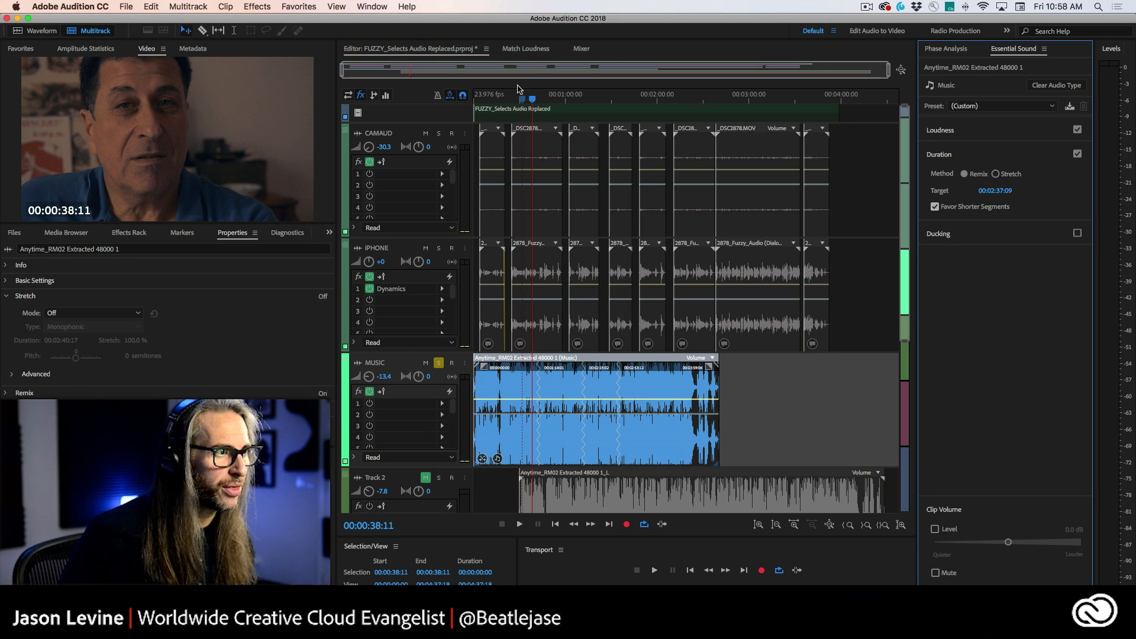
drag(644, 103, 480, 103)
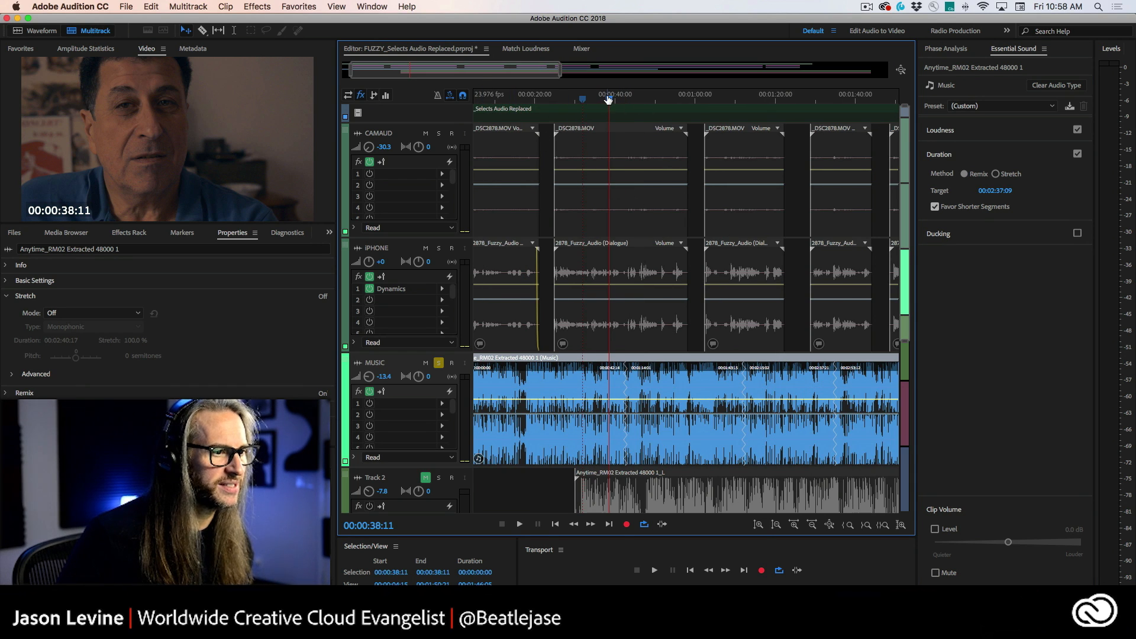
drag(608, 99, 618, 103)
key(space)
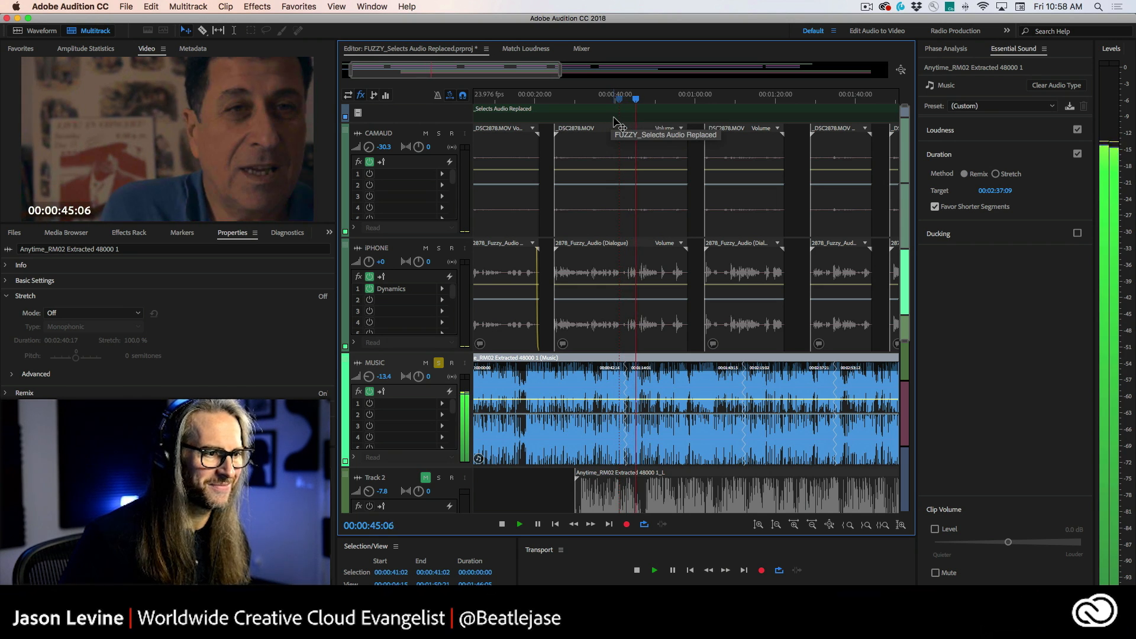
key(space)
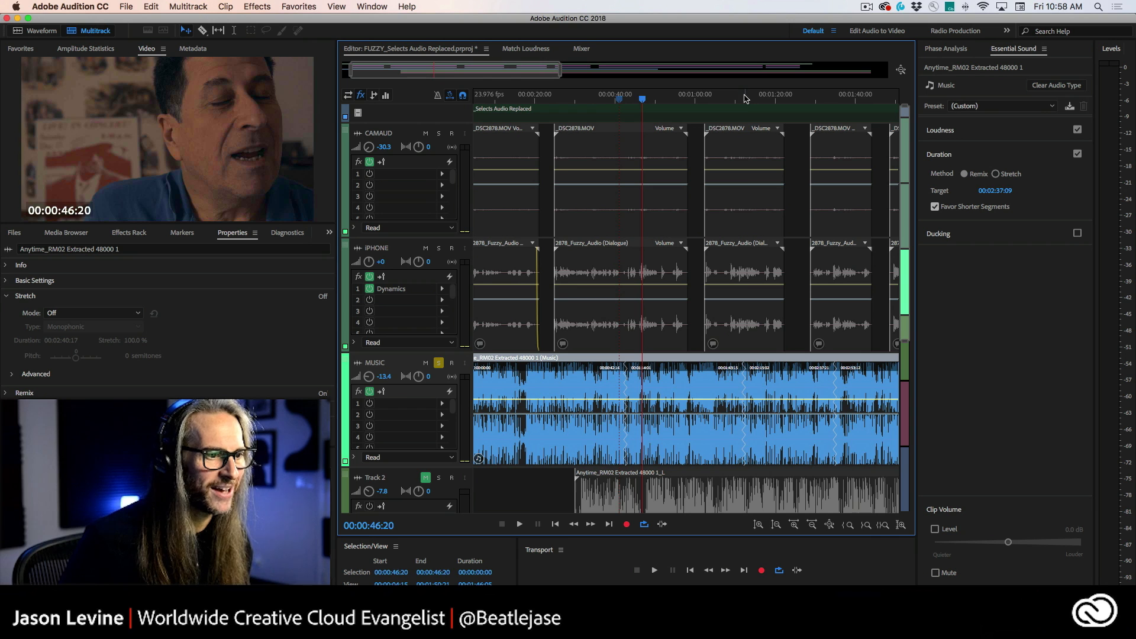
drag(745, 99, 737, 103)
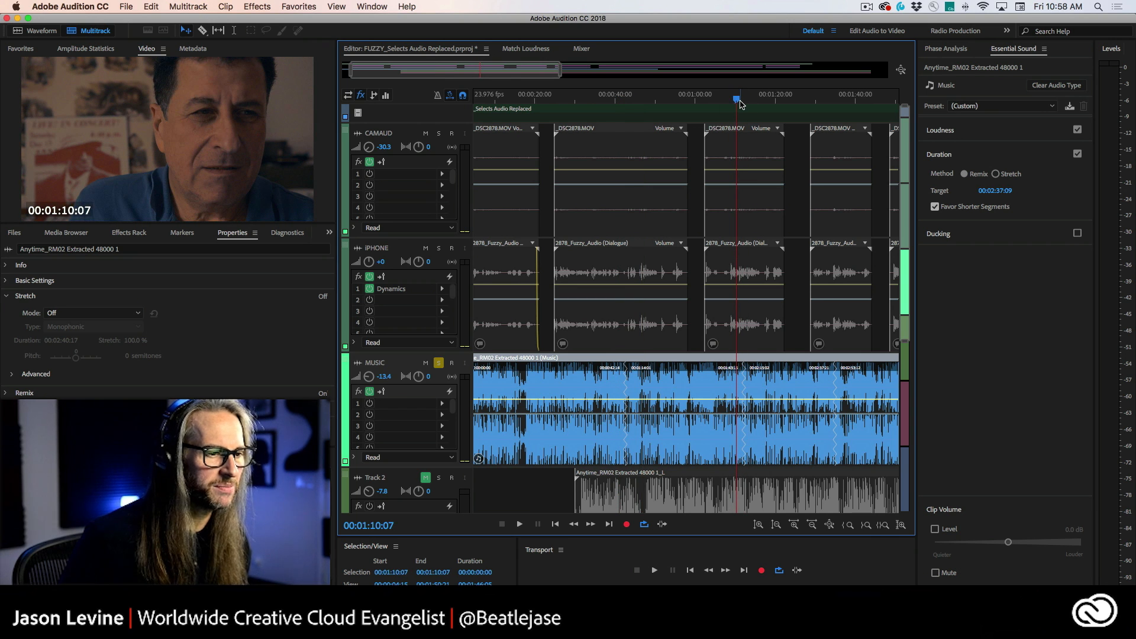
key(space)
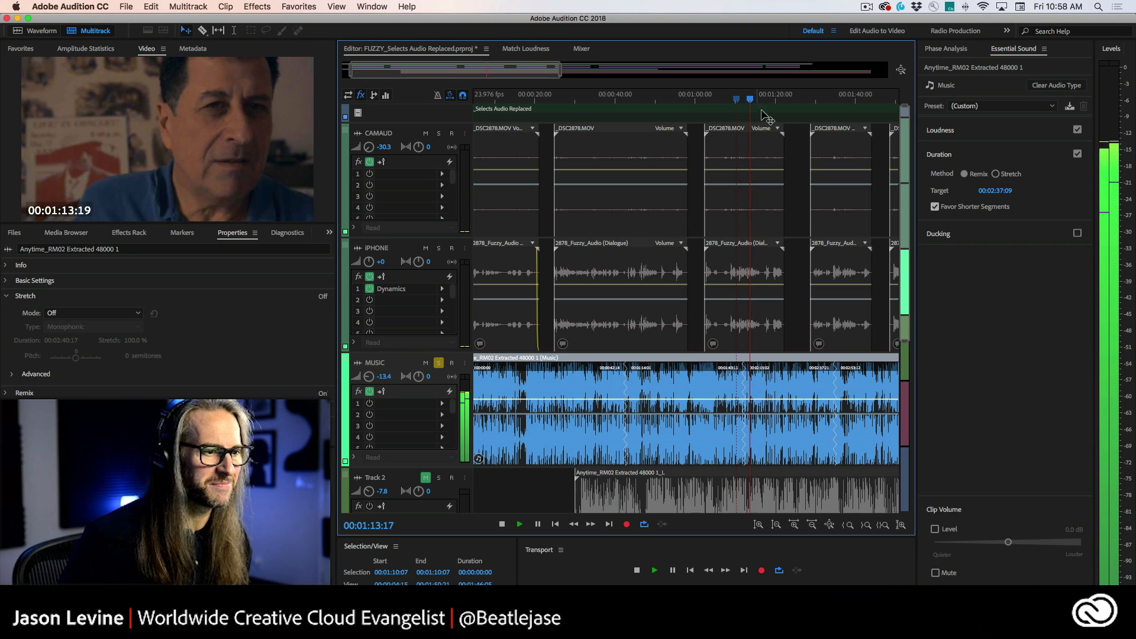
key(space)
Step: Play back the remixed music clip around the 1 minute 30 second mark
scroll(760, 109, right, 2)
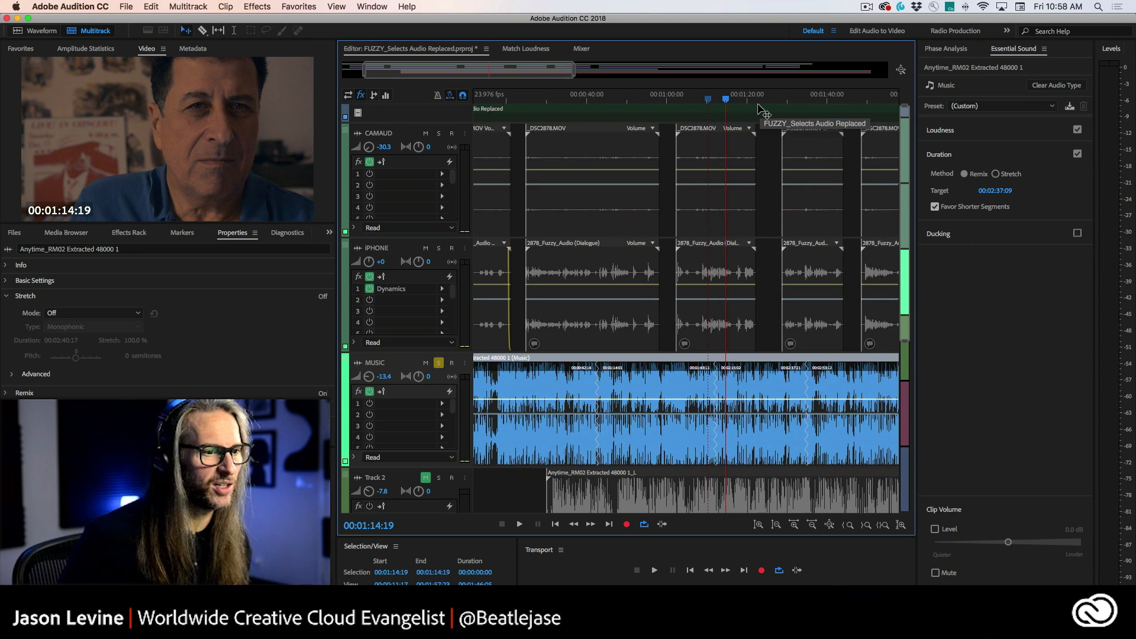
scroll(763, 111, right, 2)
drag(766, 101, 764, 102)
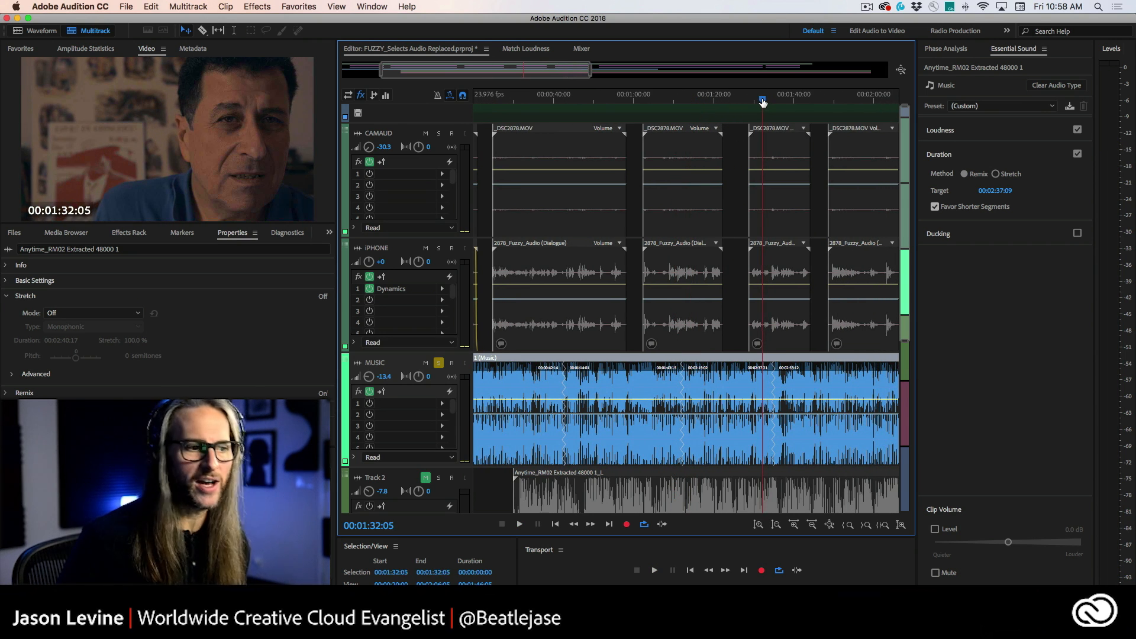
key(space)
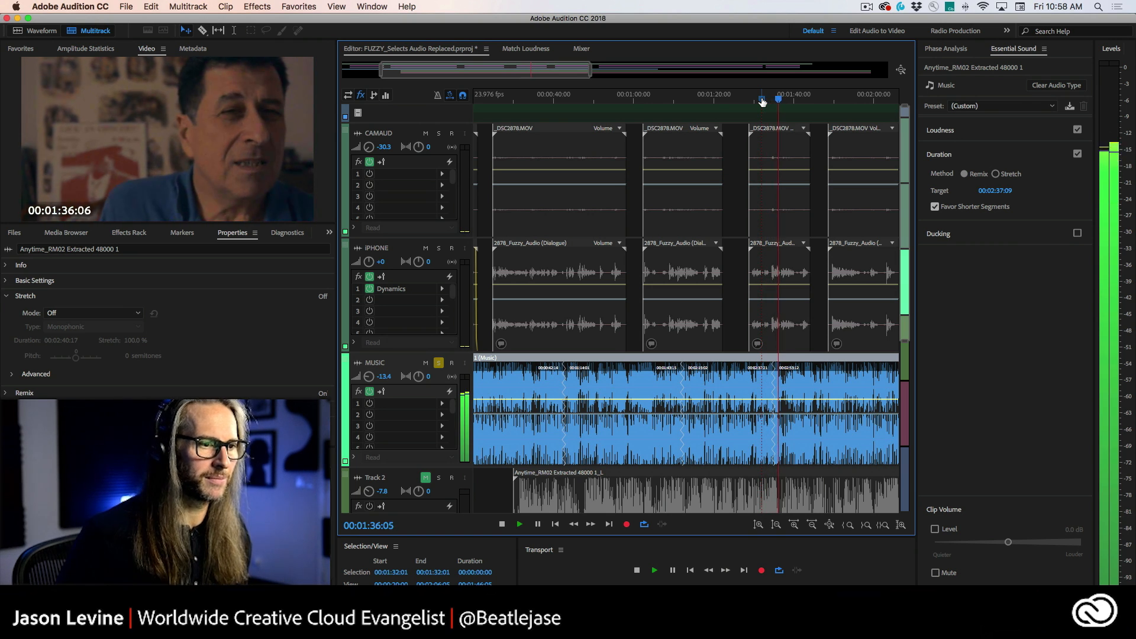
key(space)
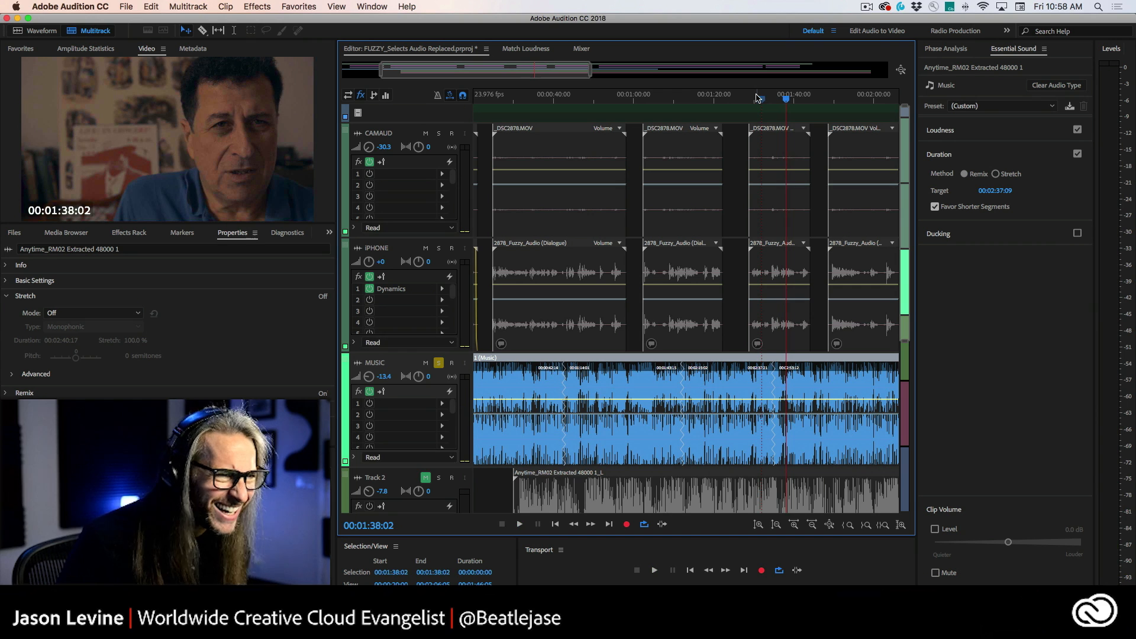
click(753, 100)
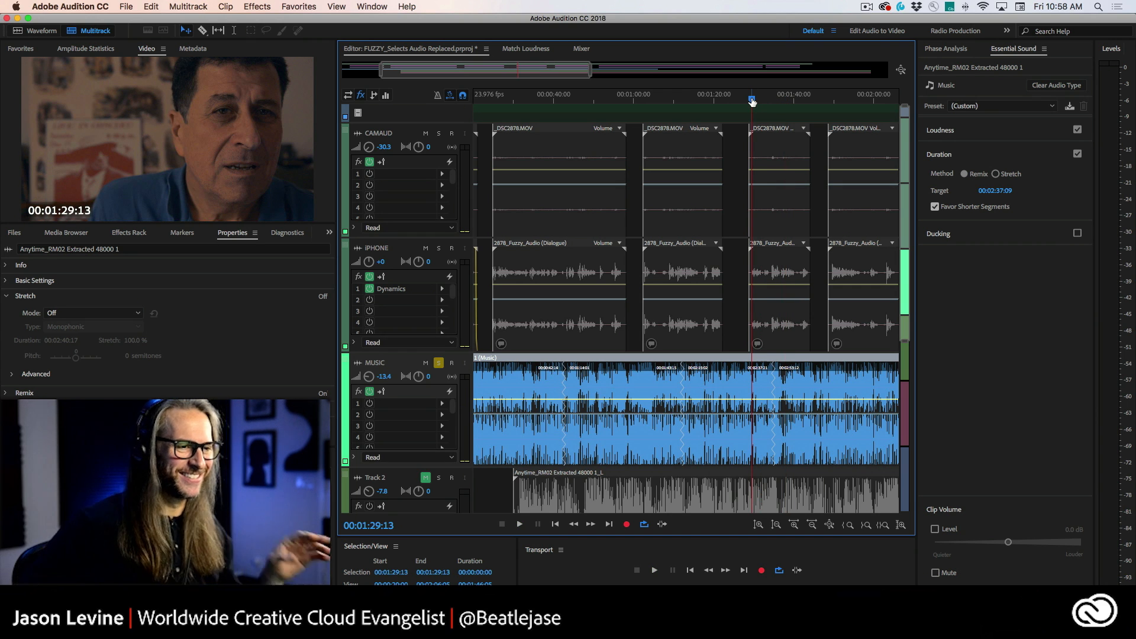
key(space)
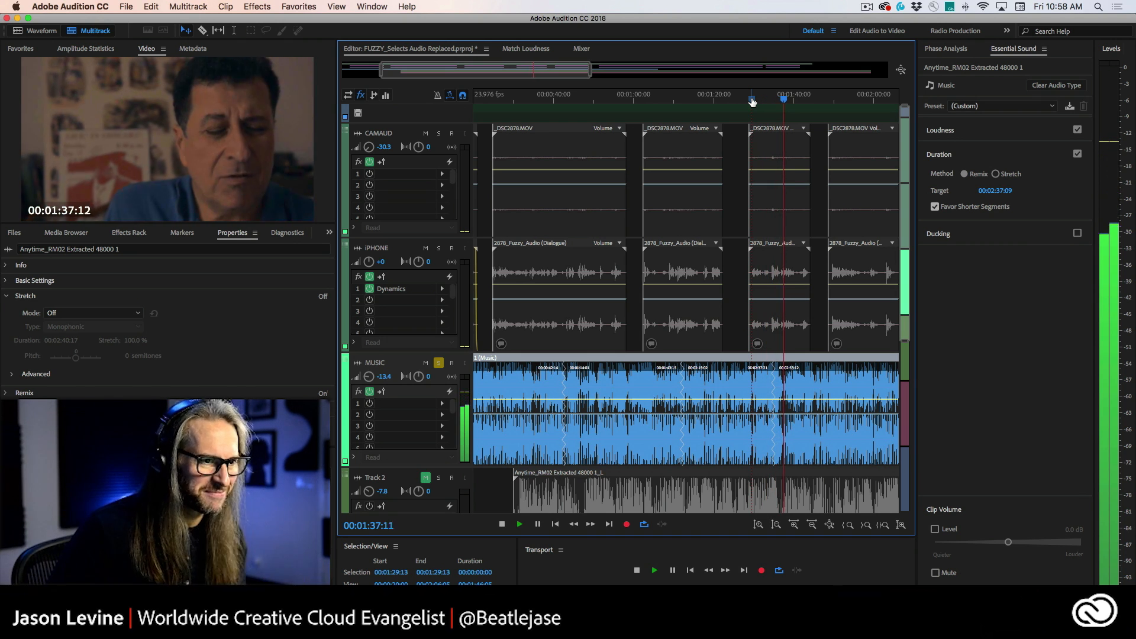
key(space)
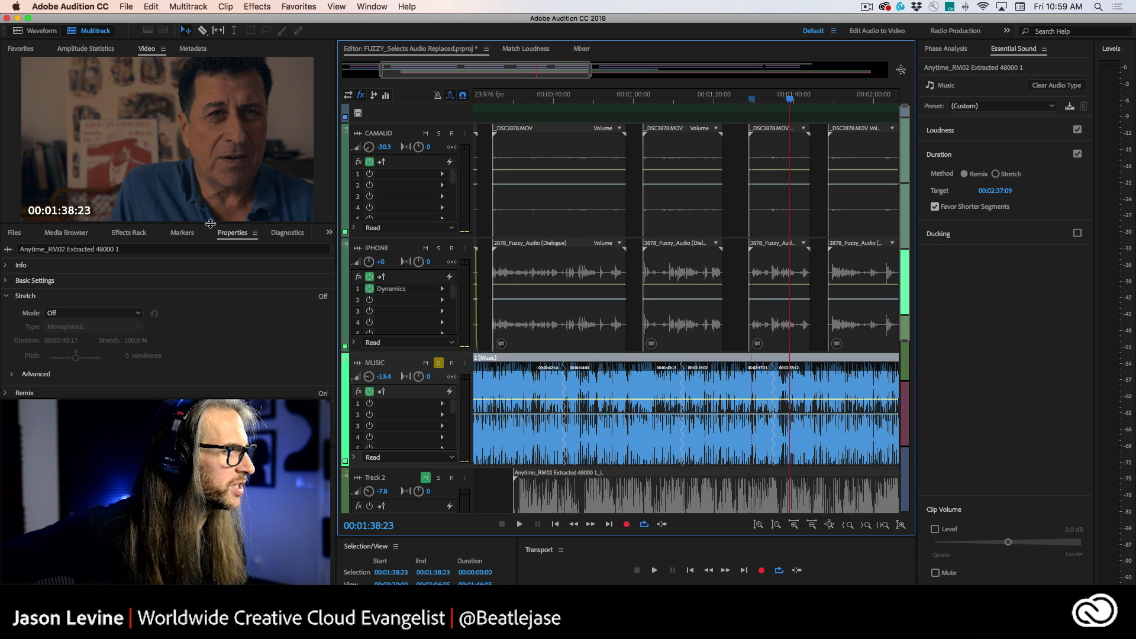
Step: Dock the Properties panel beside Essential Sound and expand its Remix section for the music clip
click(227, 235)
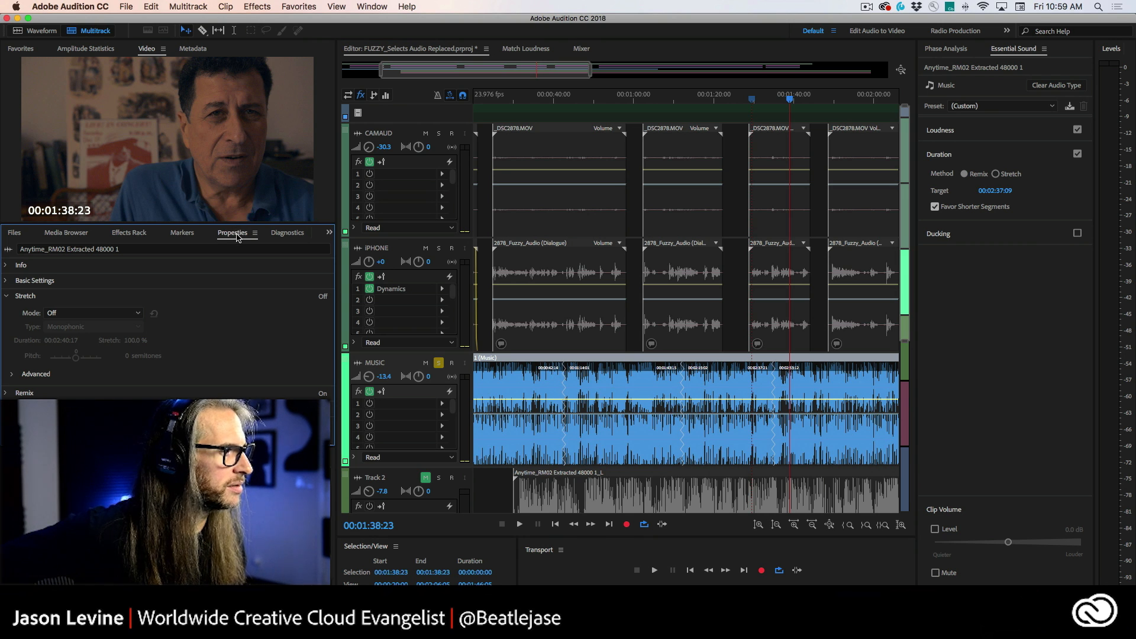
drag(237, 237, 1016, 52)
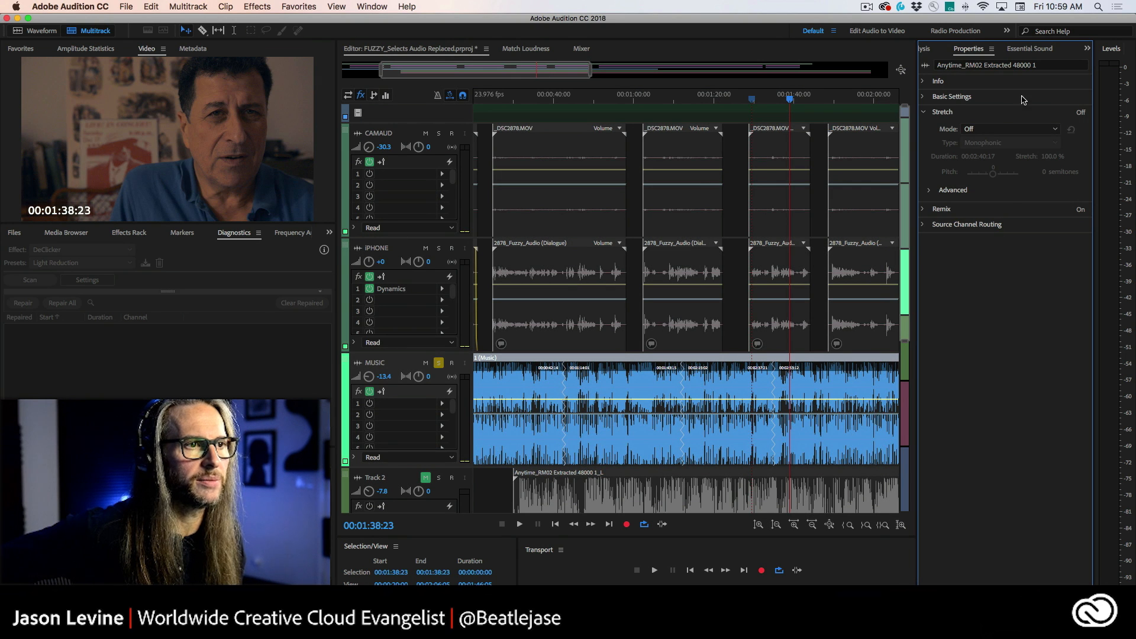
click(924, 210)
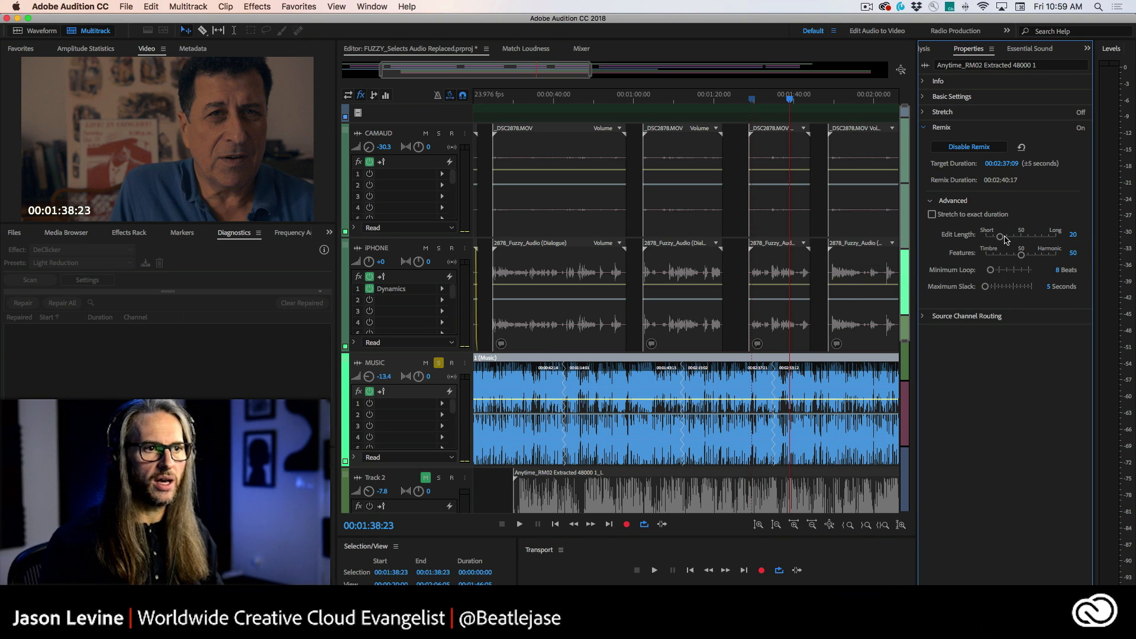
Step: Adjust the Remix advanced settings to Edit Length 11, Features 70 and Minimum Loop 16 beats
drag(1005, 238, 1037, 236)
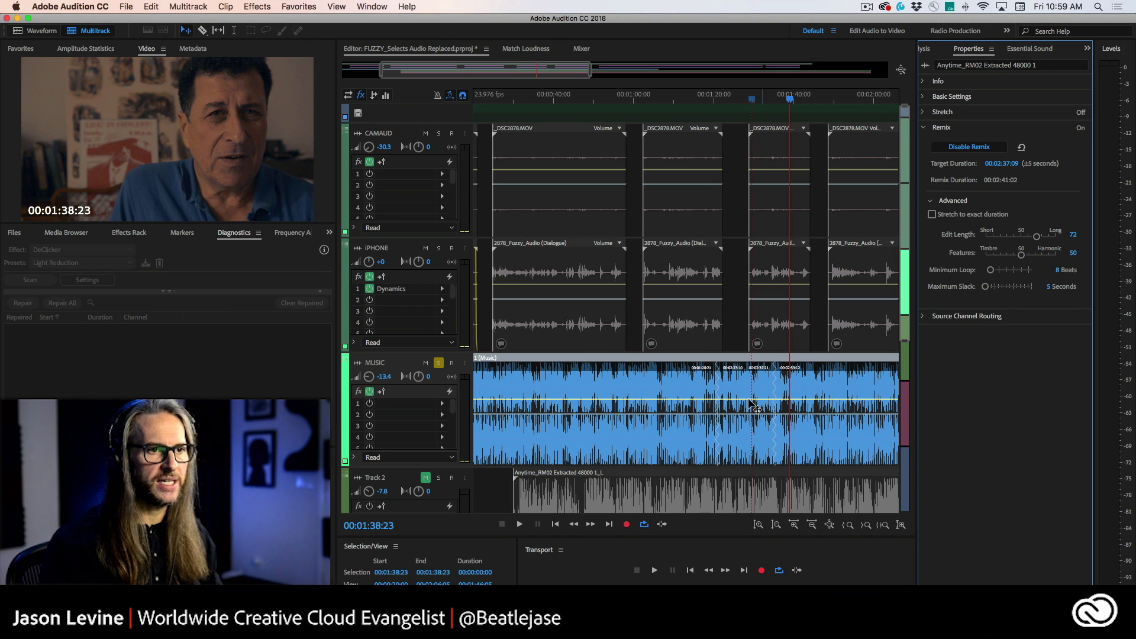
drag(1037, 237, 994, 237)
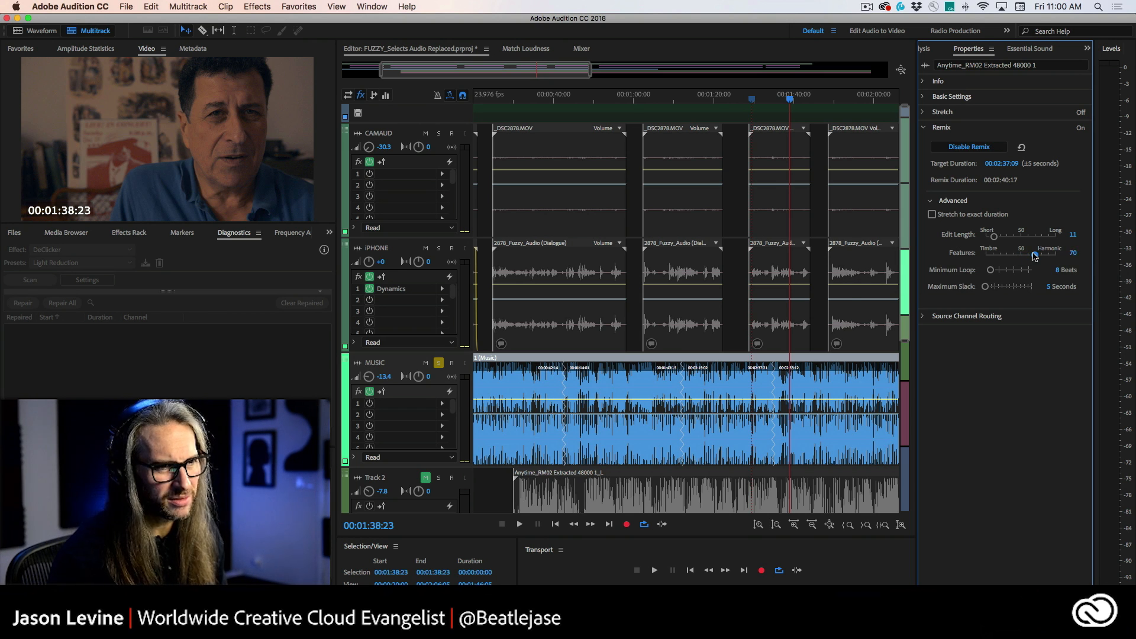
drag(1042, 258, 1039, 259)
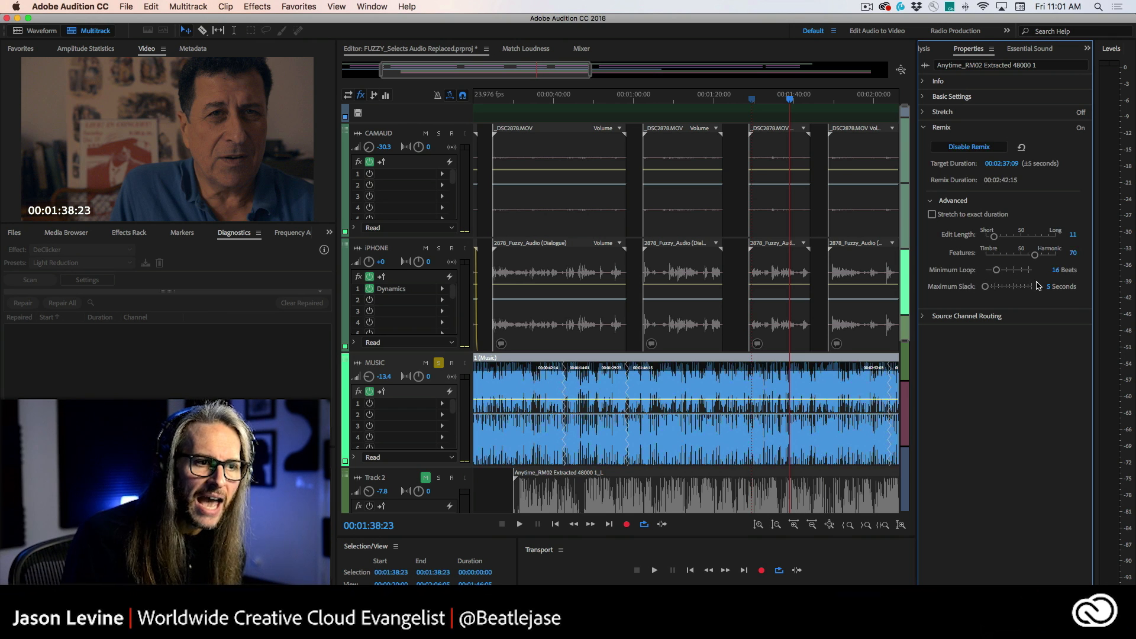
Step: Play back the remixed music clip around 40 seconds and 1 minute
mouse_move(986, 288)
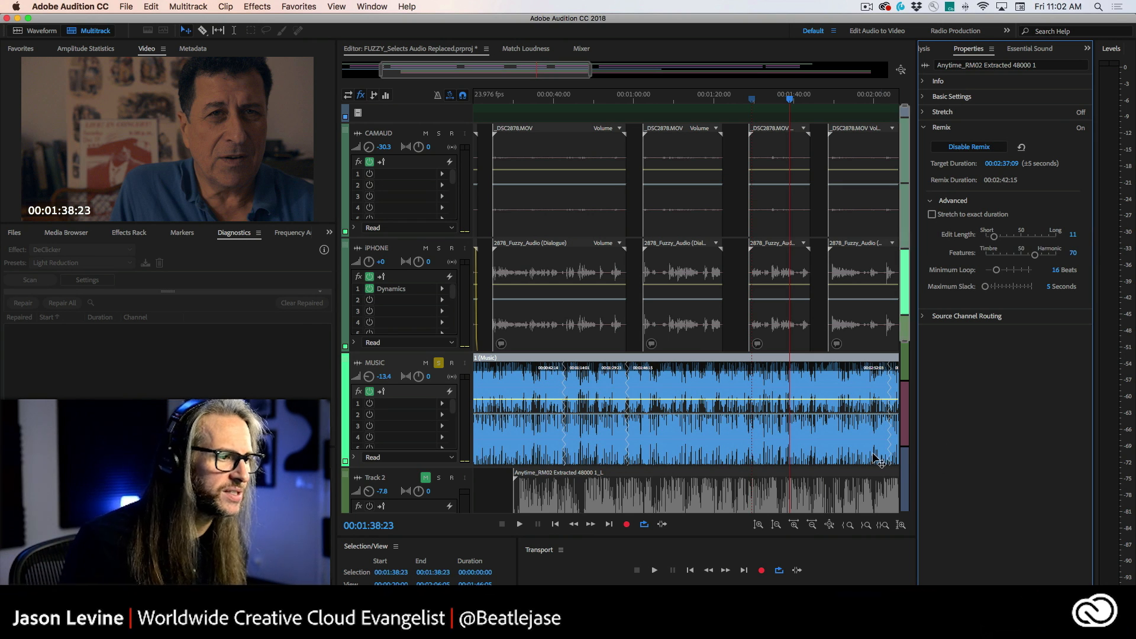
click(554, 99)
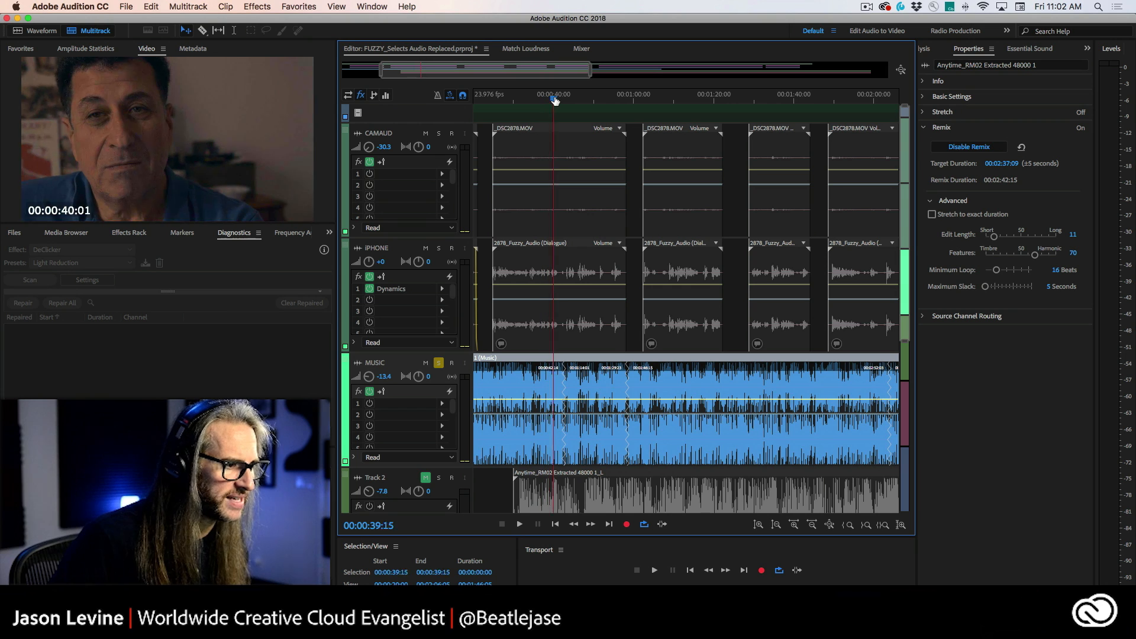
click(558, 99)
key(space)
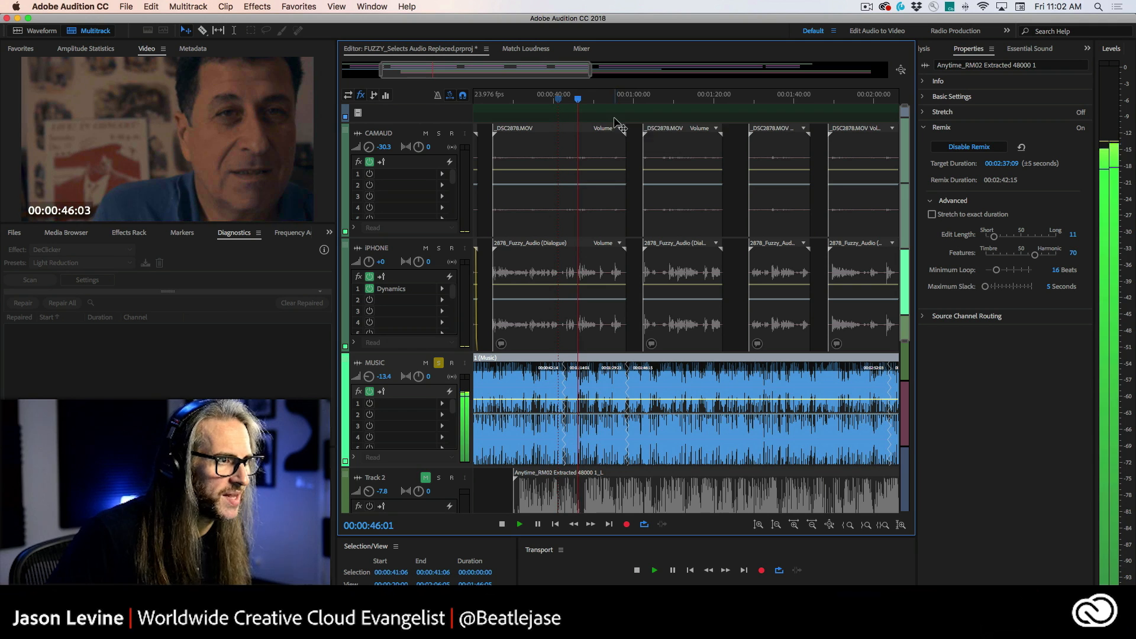
drag(632, 95, 621, 94)
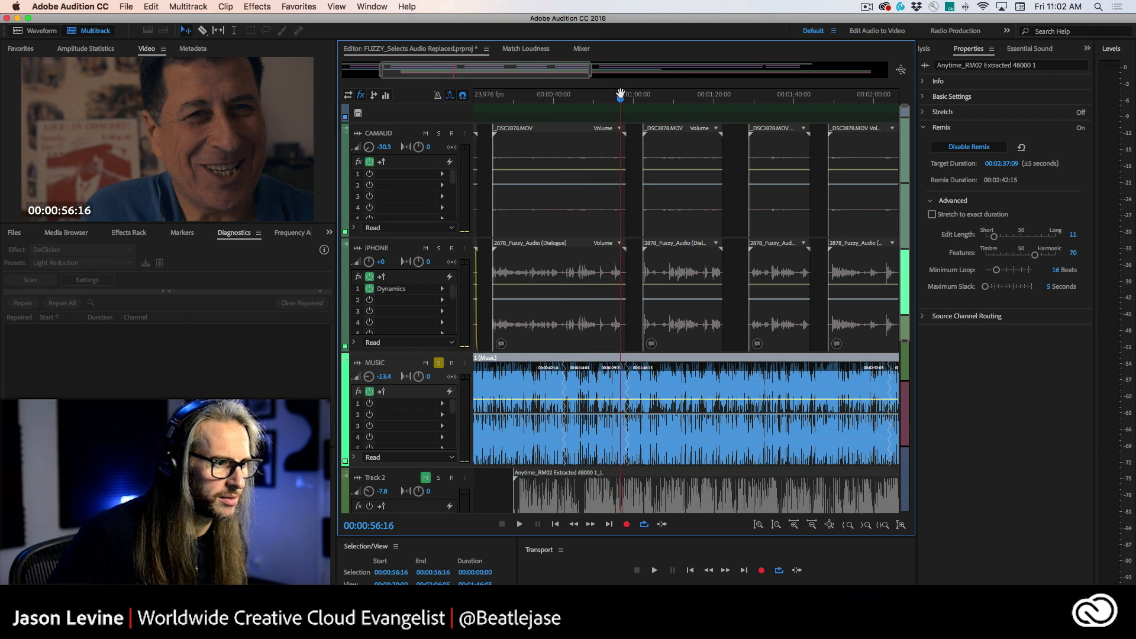
key(space)
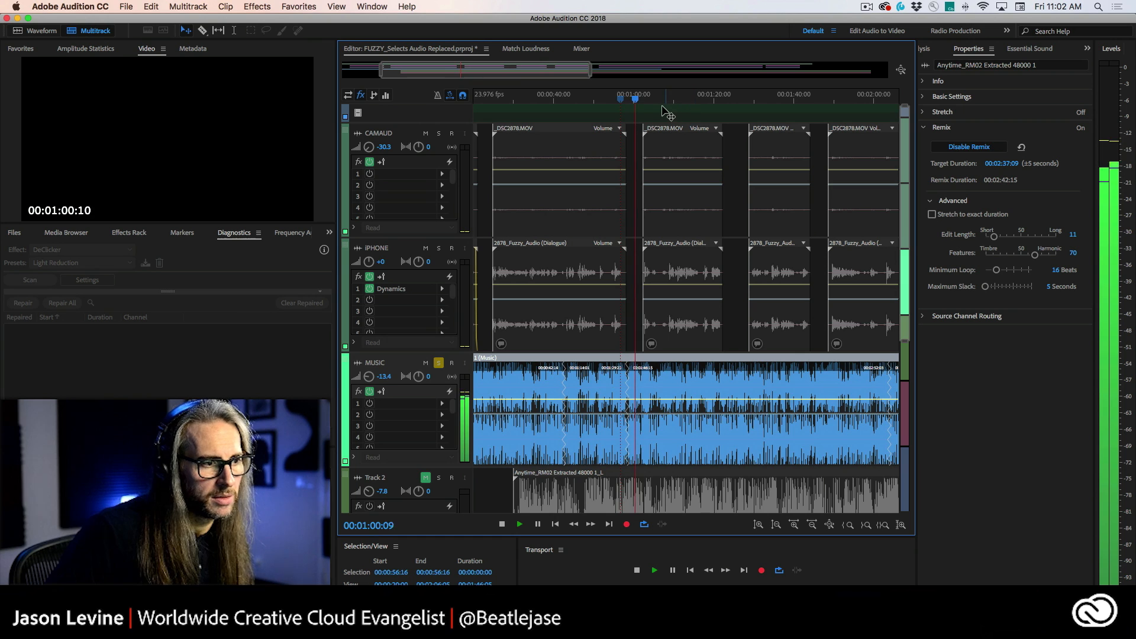
drag(635, 98, 624, 101)
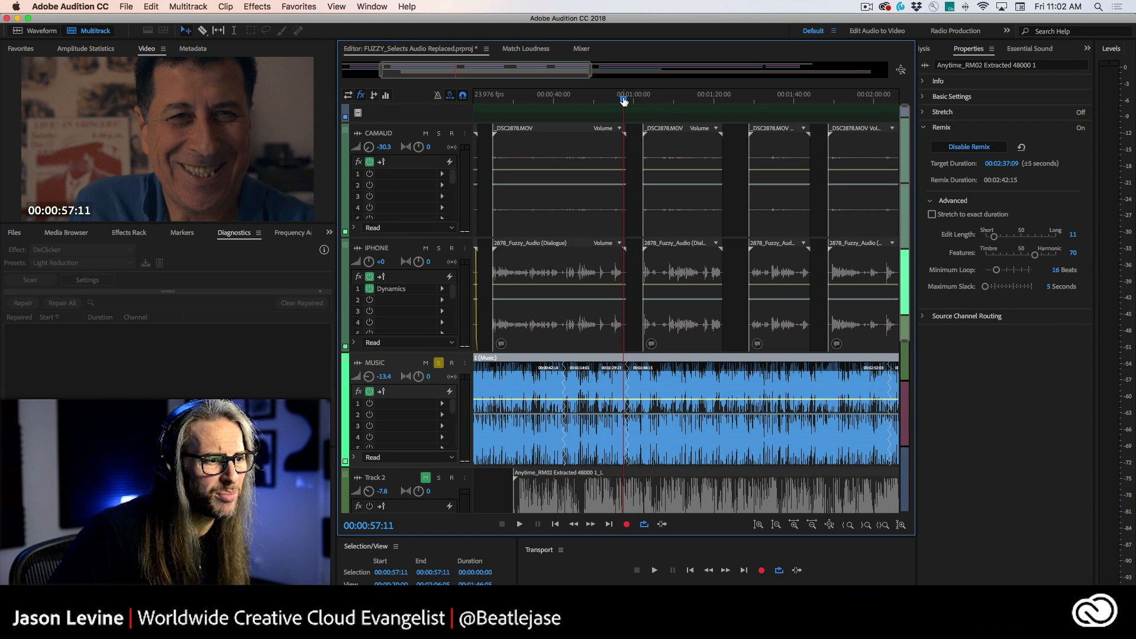
Step: Set the Remix Edit Length to 25 and Features to 44
scroll(624, 101, right, 5)
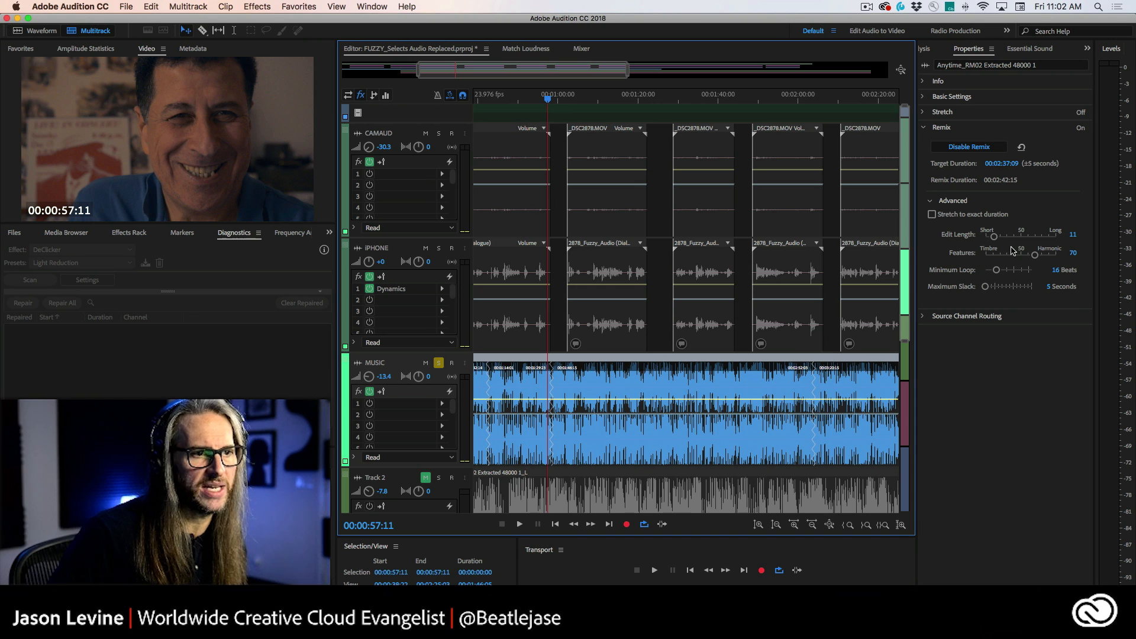
drag(994, 237, 1016, 256)
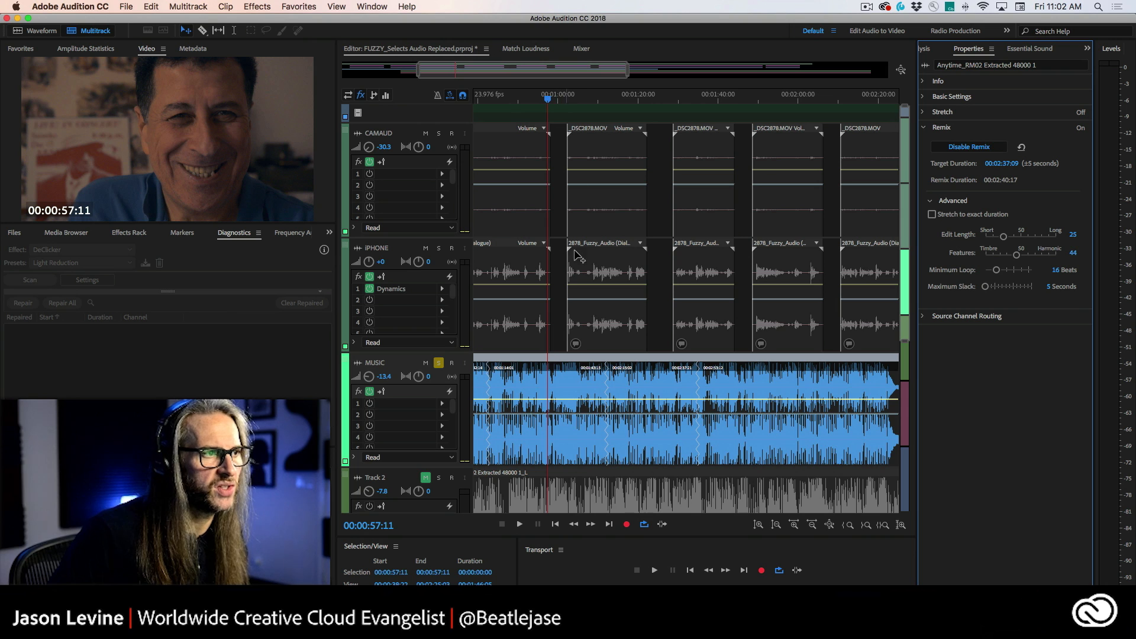
Step: Play back the remixed music clip around 1 minute 12 seconds and 1 minute 35 seconds
click(600, 99)
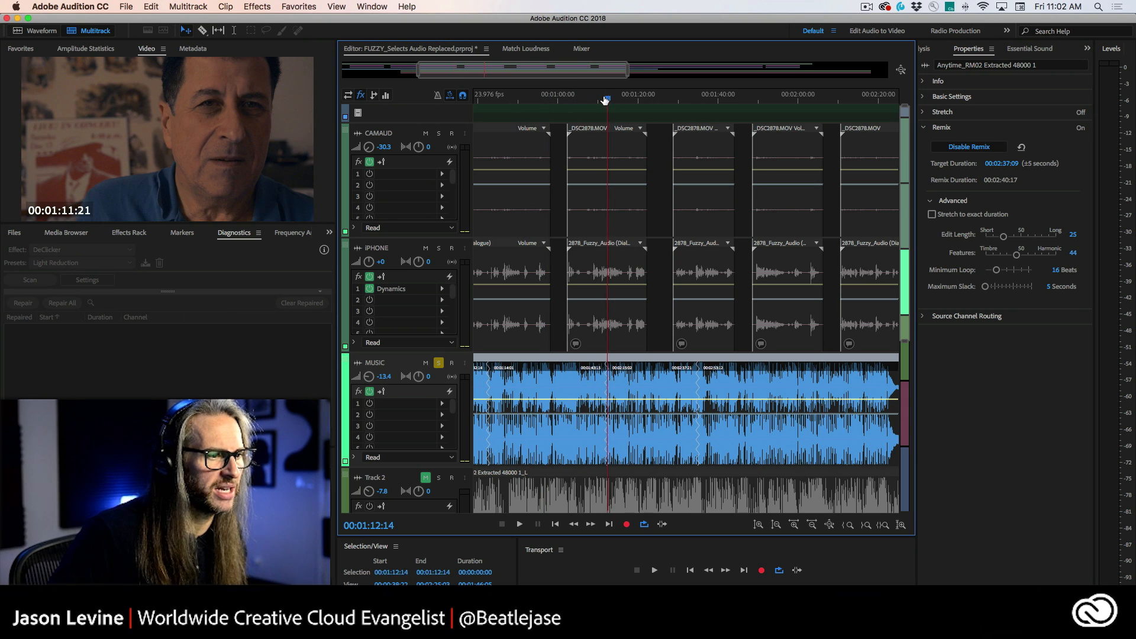
key(space)
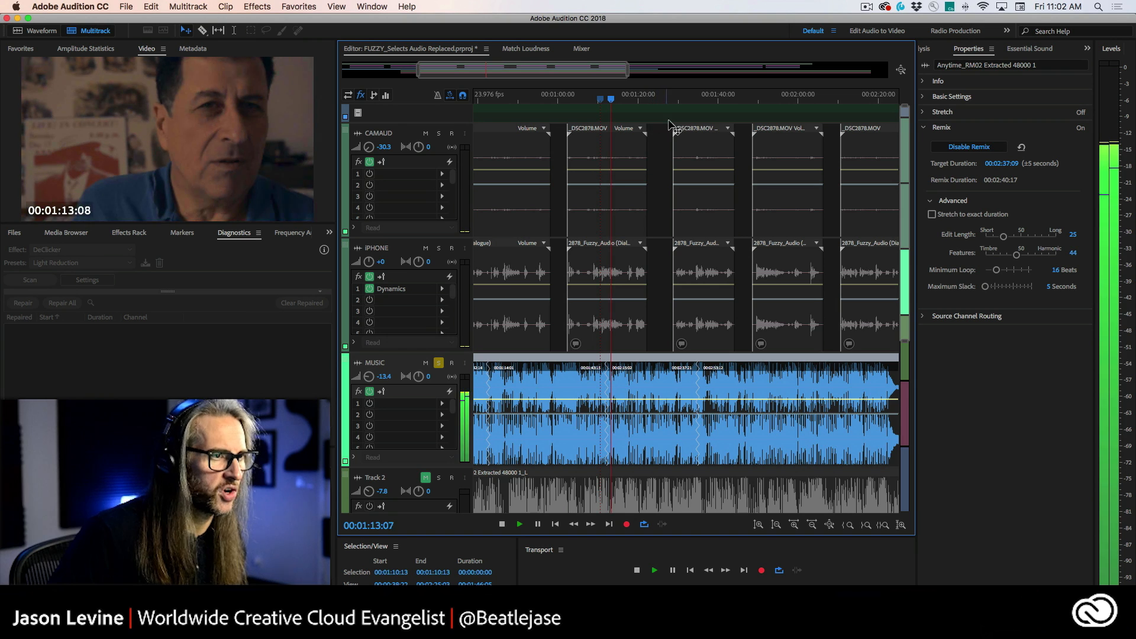
key(space)
click(695, 99)
click(690, 99)
key(space)
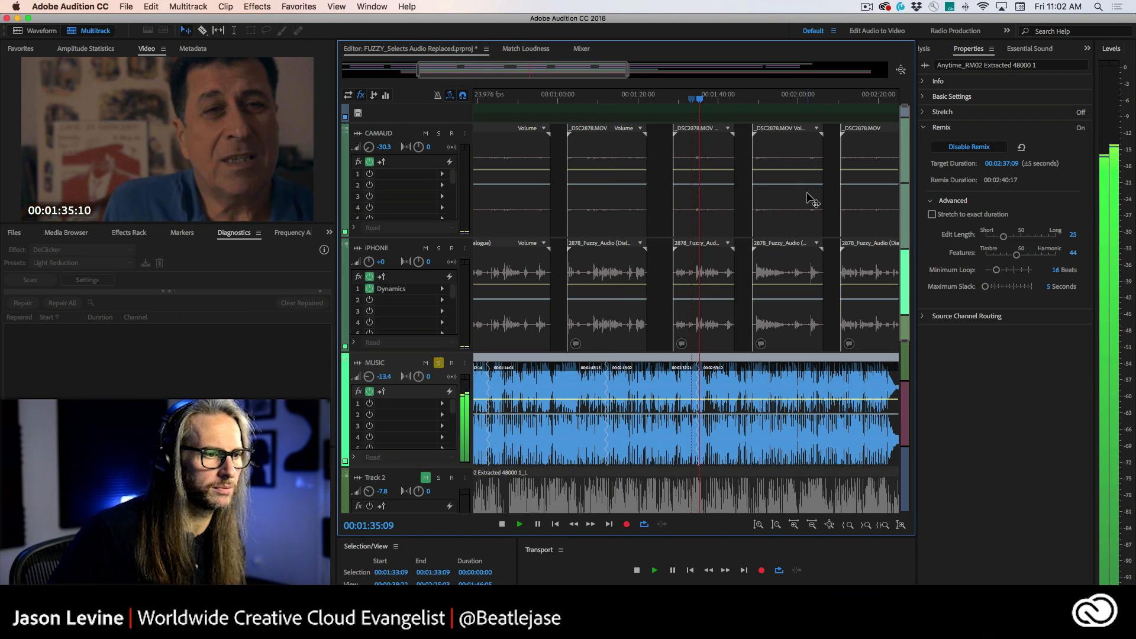
key(space)
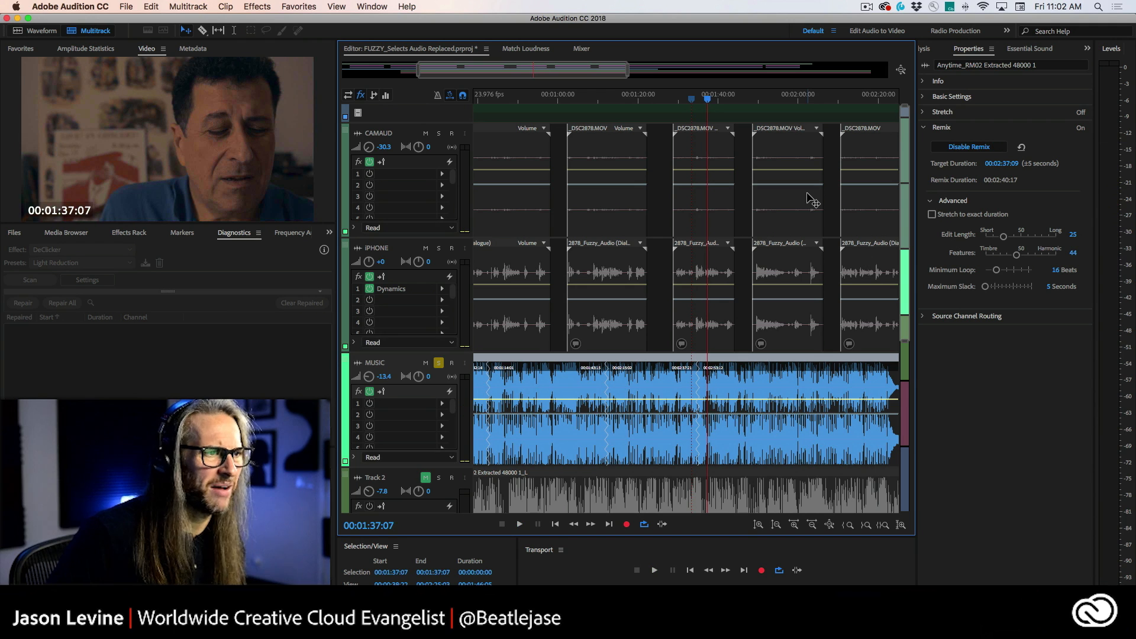
click(690, 101)
key(space)
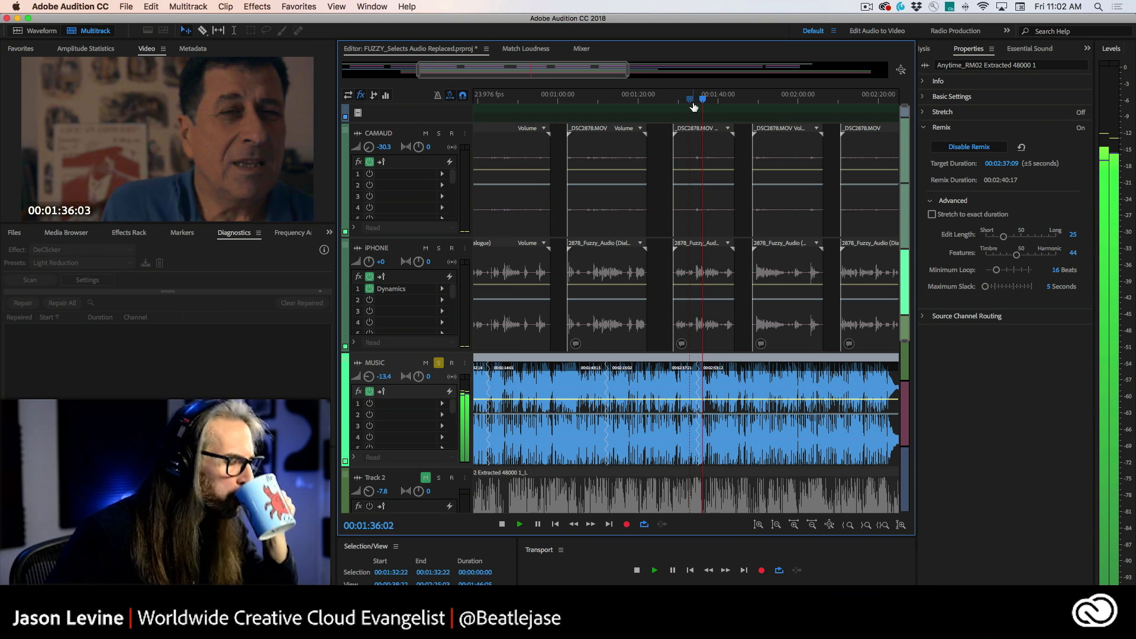
key(space)
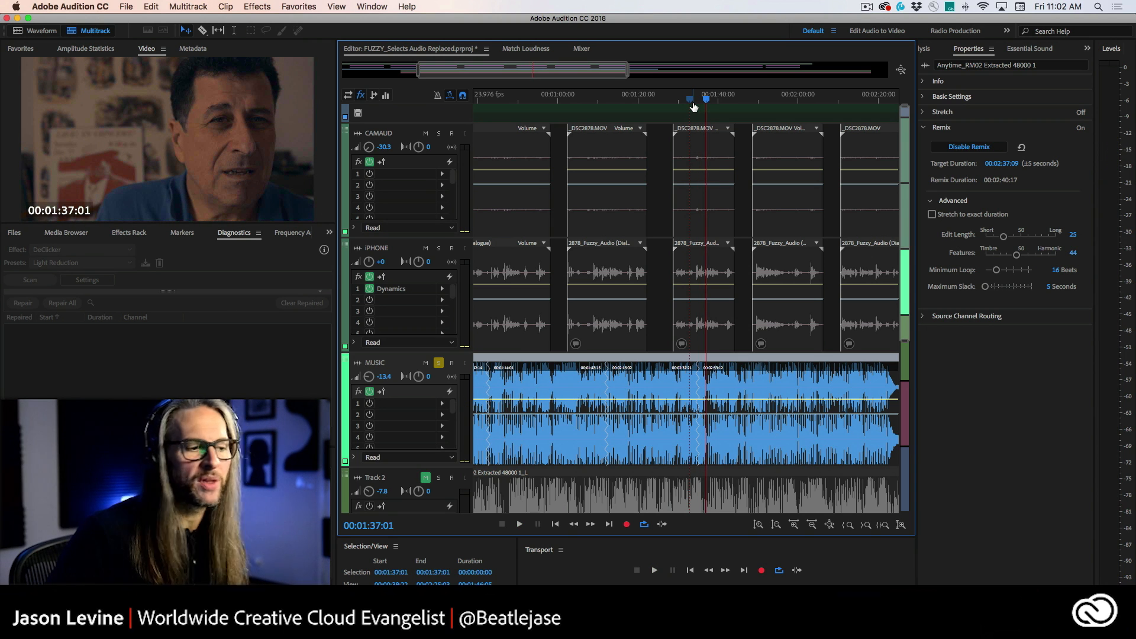
scroll(566, 406, left, 2)
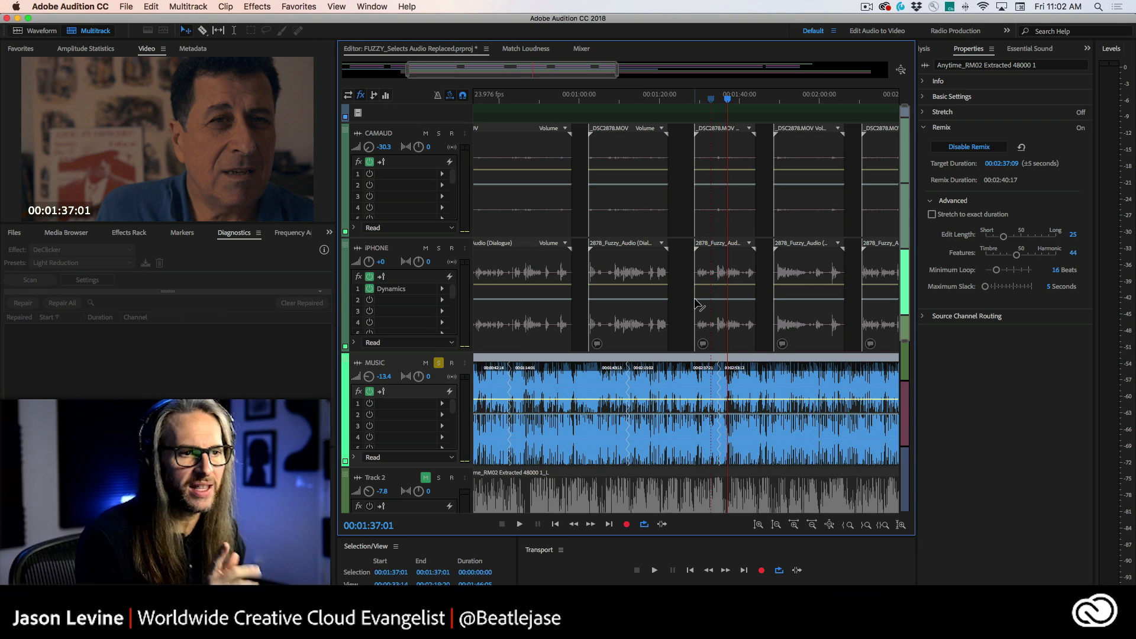
Step: Set the Remix Edit Length to 5 and the target duration to 00:02:00:09
drag(1003, 236, 991, 240)
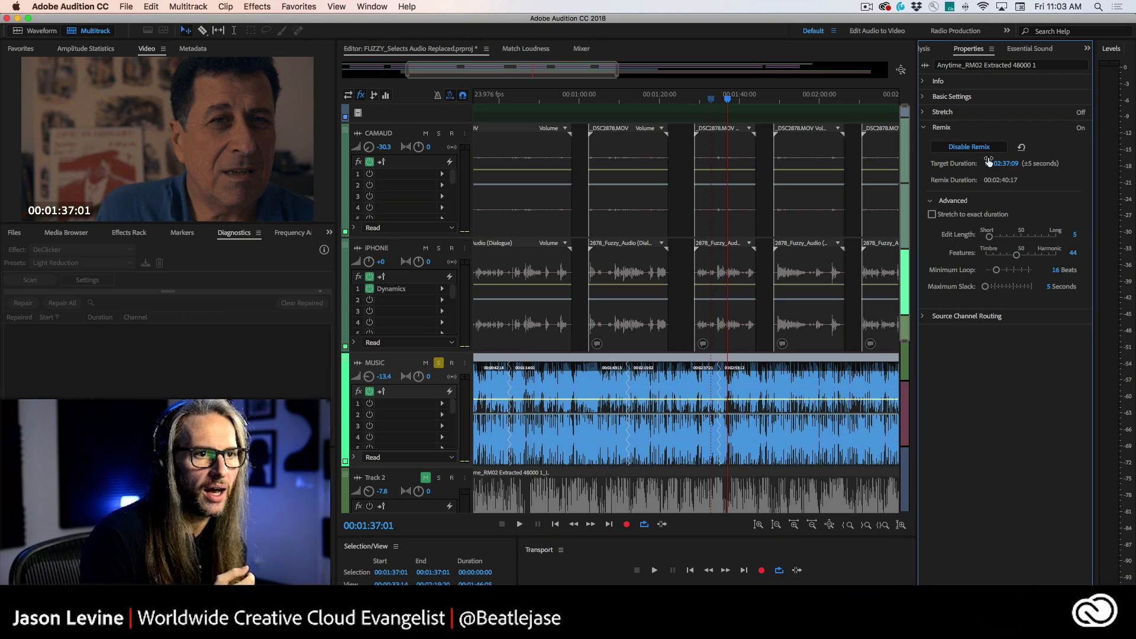
click(1004, 164)
click(1010, 164)
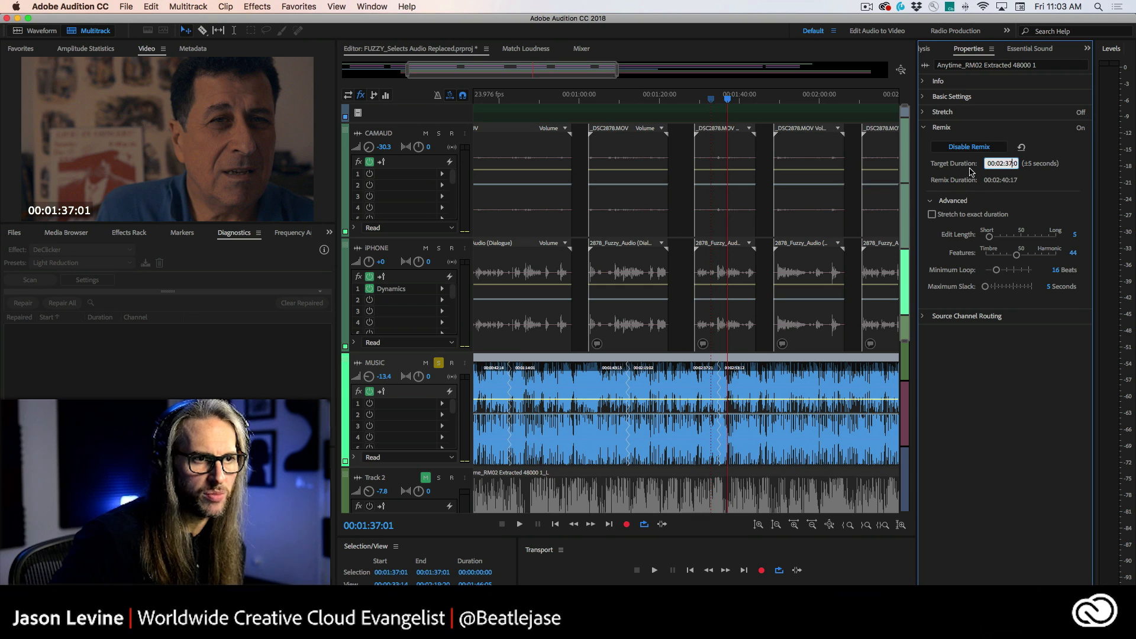
text(00:)
key(Return)
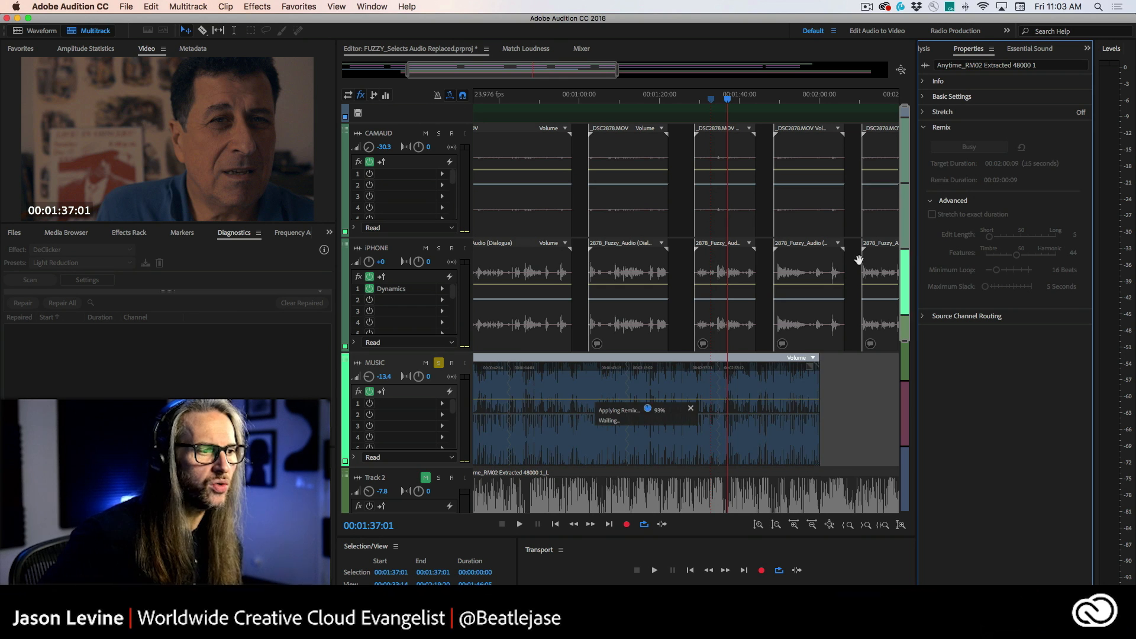
Step: Split the remixed music clip into segments and place the playhead near its end
right_click(622, 387)
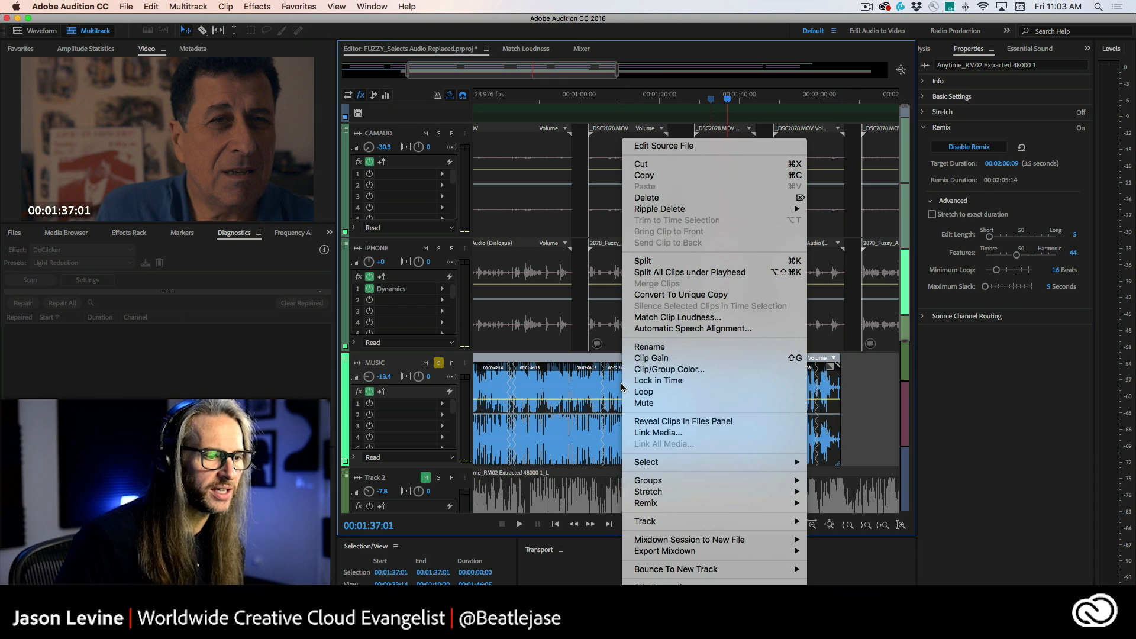
mouse_move(677, 502)
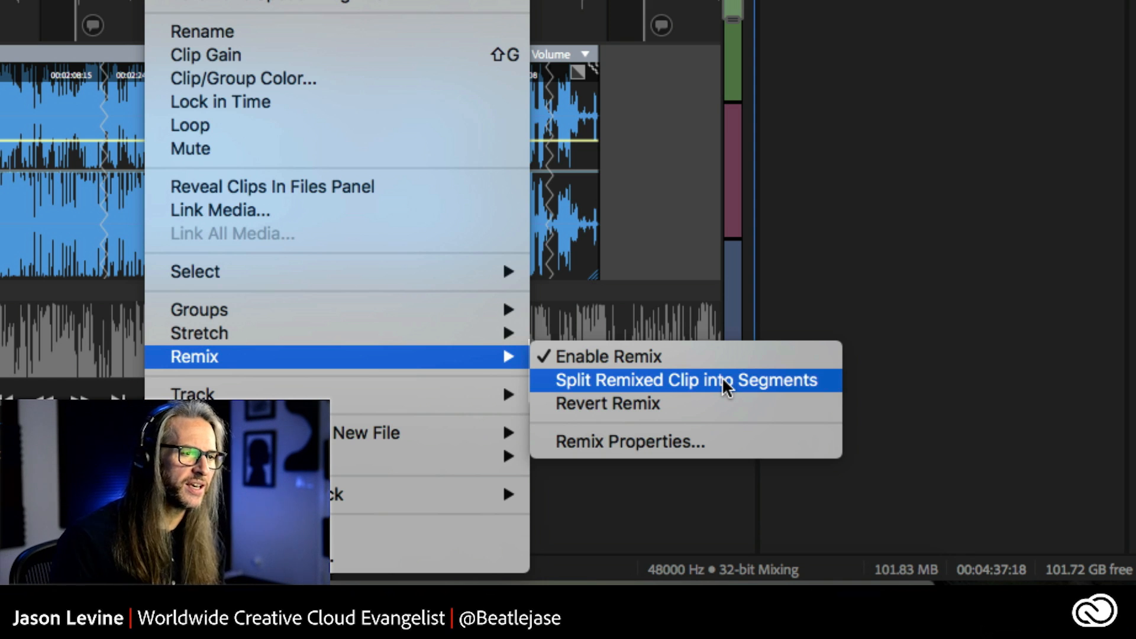
click(722, 378)
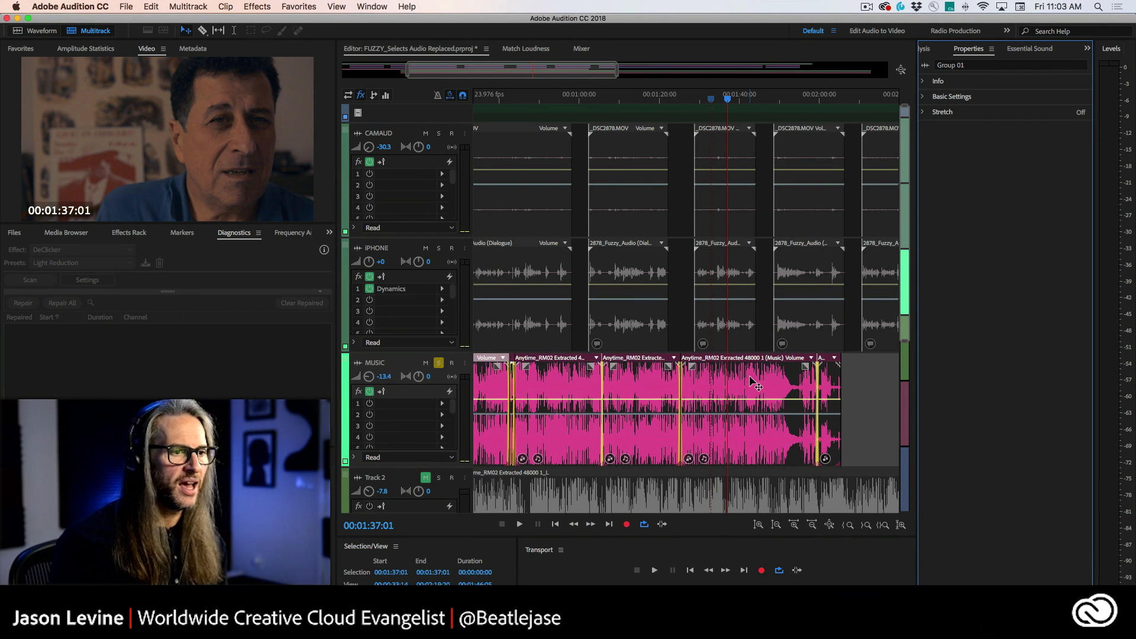
click(828, 102)
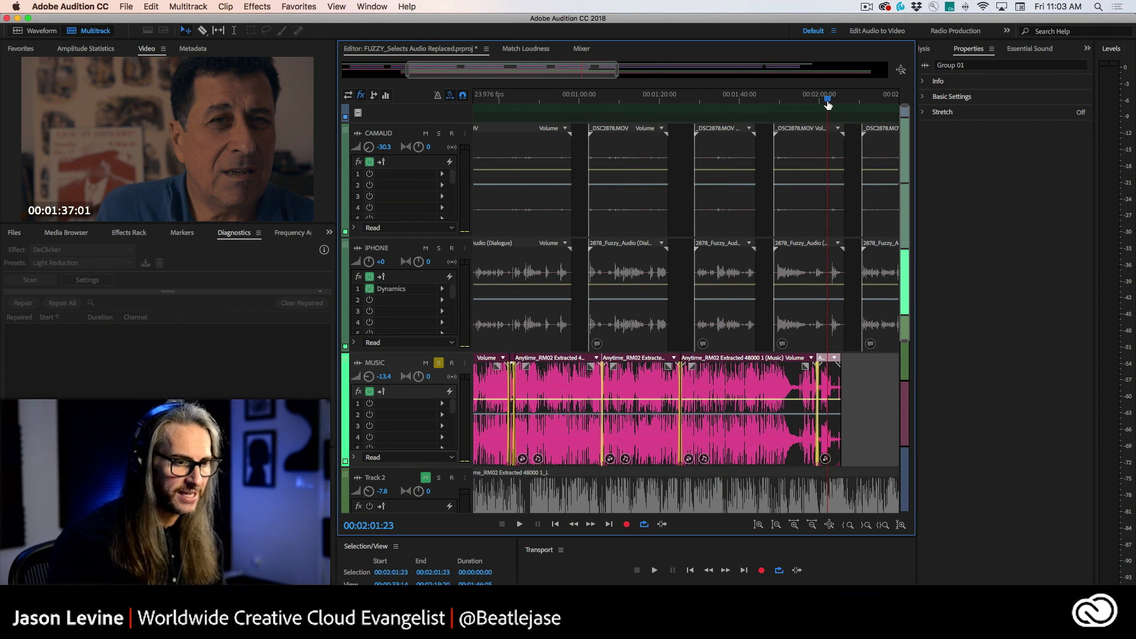
Step: Shorten the fade-in of the crossfade between music segments near 43 seconds
key(equal)
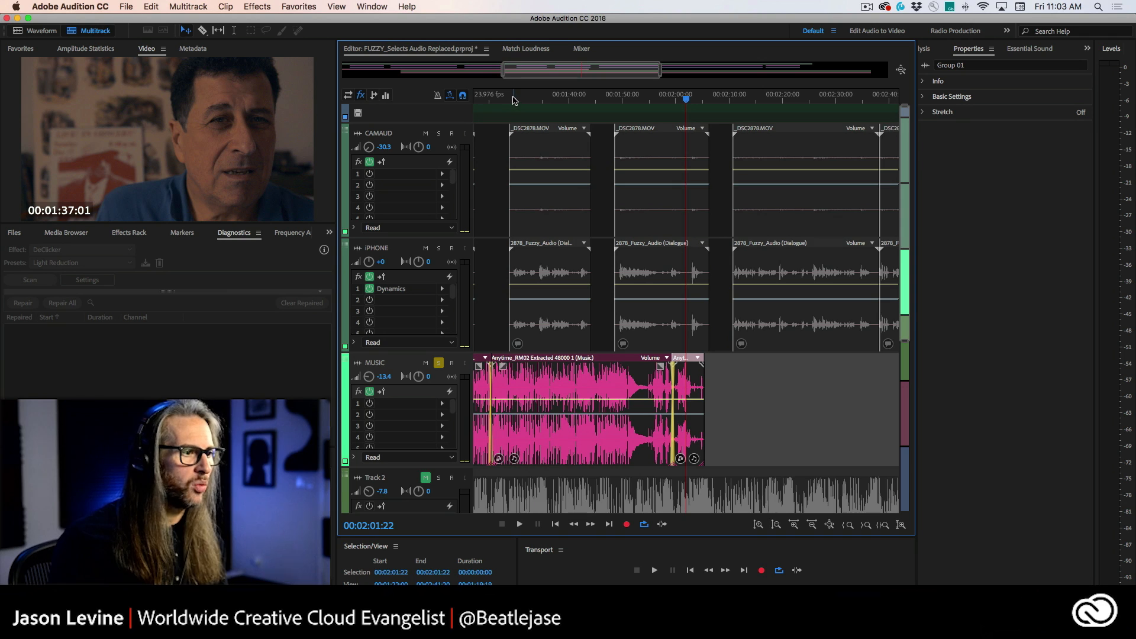
scroll(514, 100, left, 1)
click(515, 101)
key(equal)
key(equal)
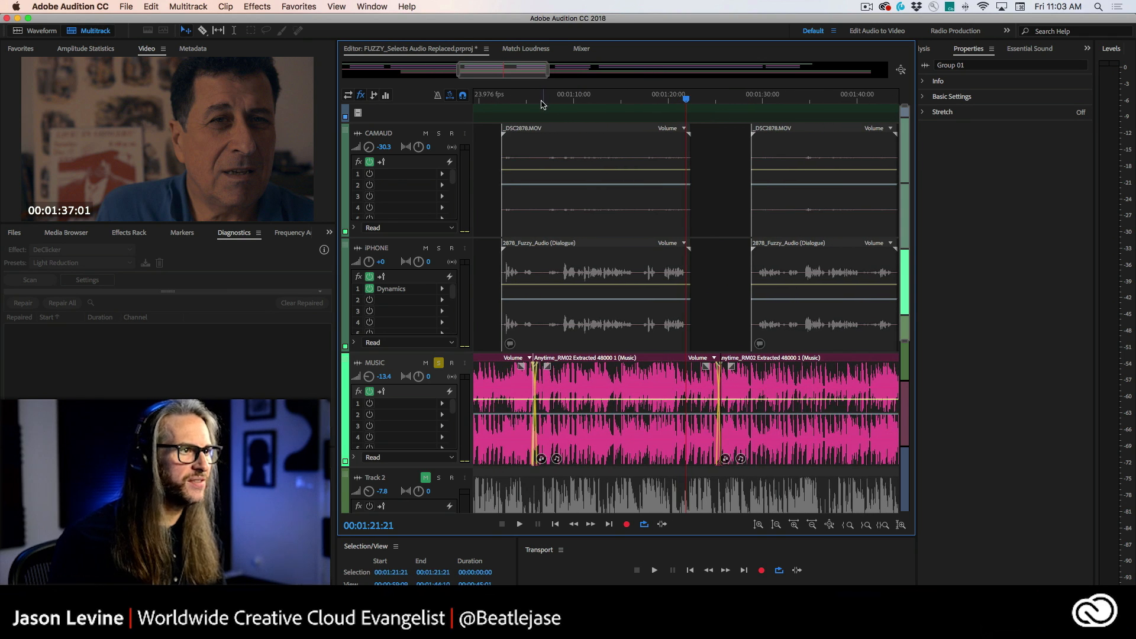
click(517, 101)
key(equal)
scroll(526, 101, left, 2)
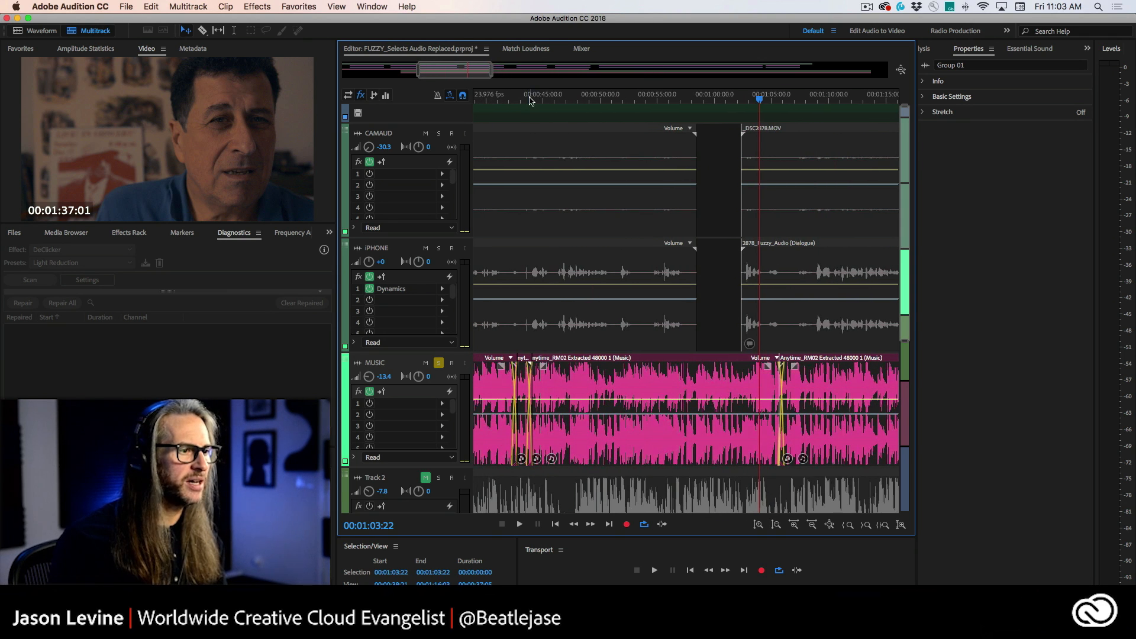
click(527, 101)
key(equal)
key(equal)
key(equal)
key(equal)
key(equal)
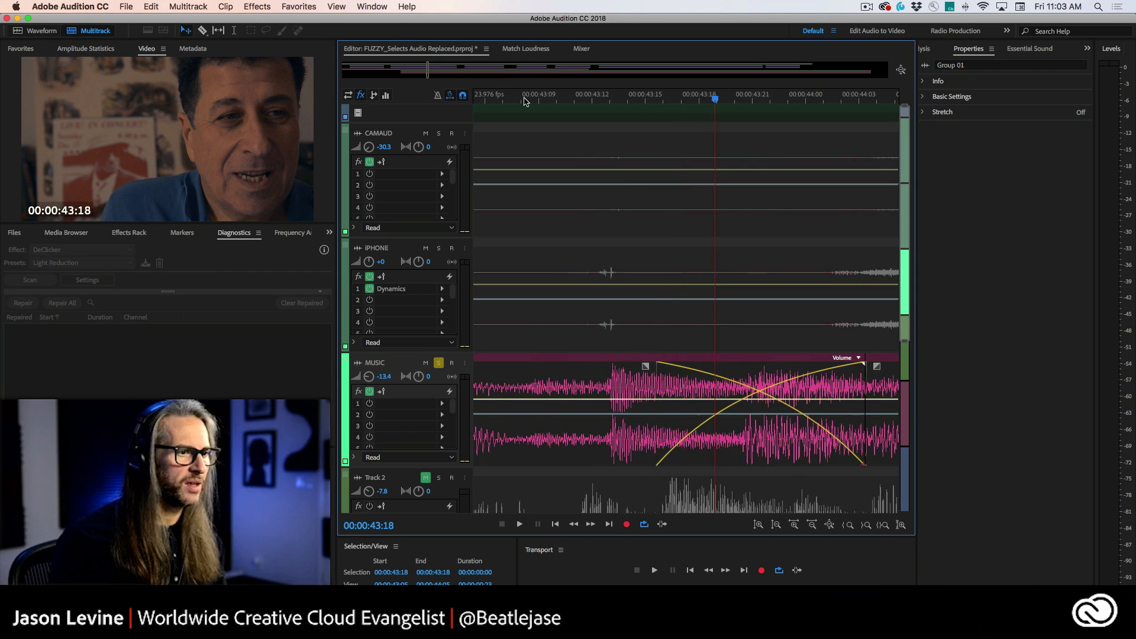
scroll(524, 102, down, 3)
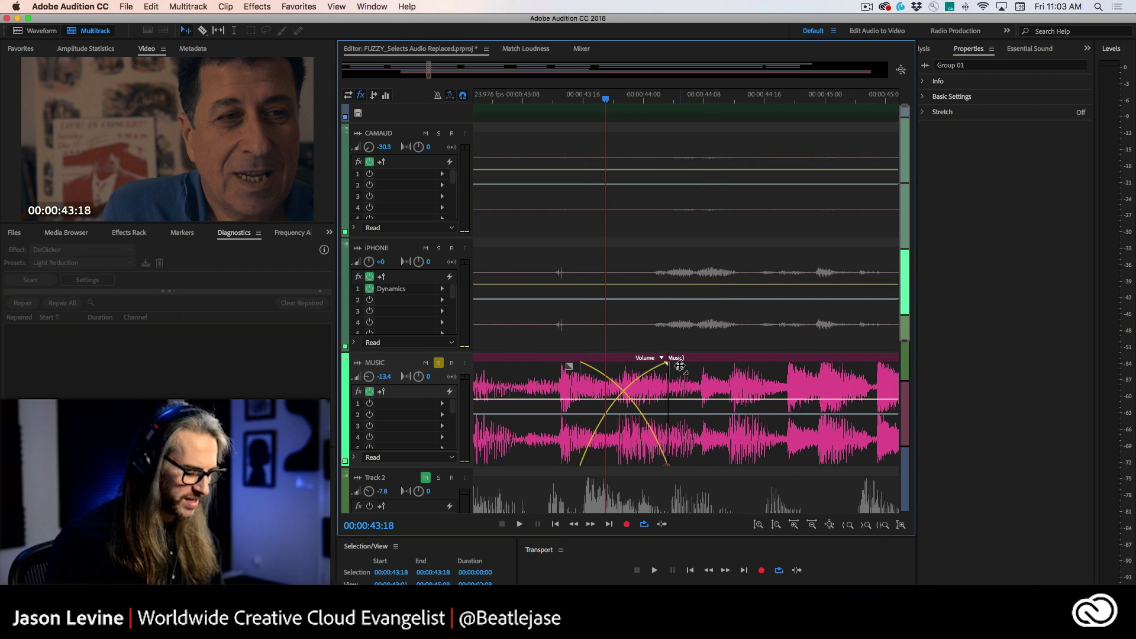
mouse_move(680, 366)
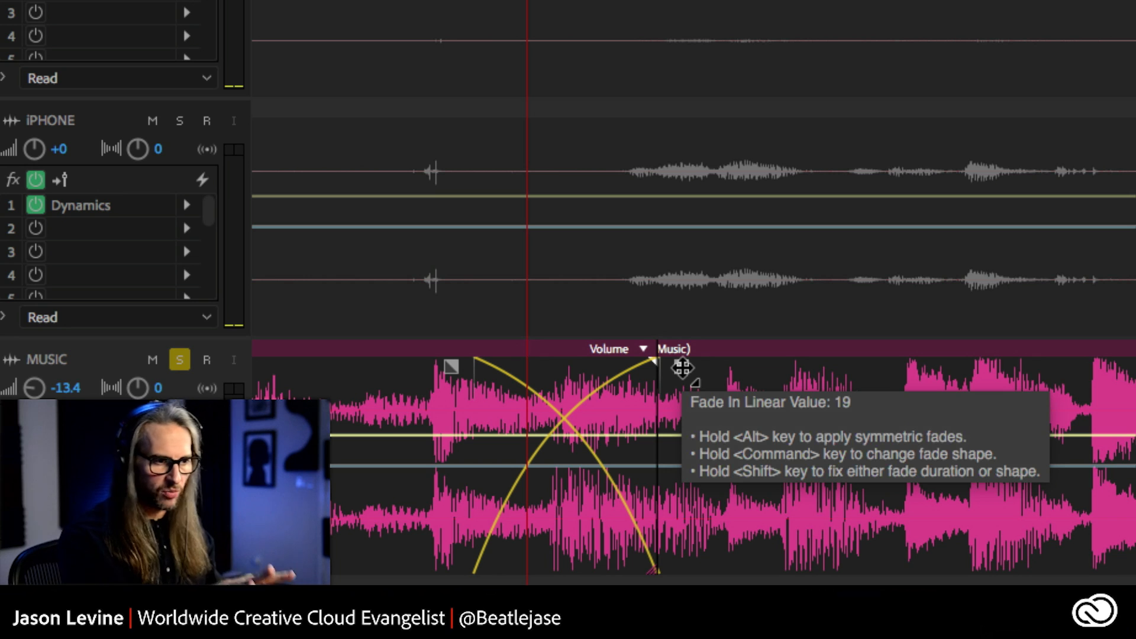
drag(683, 368, 650, 390)
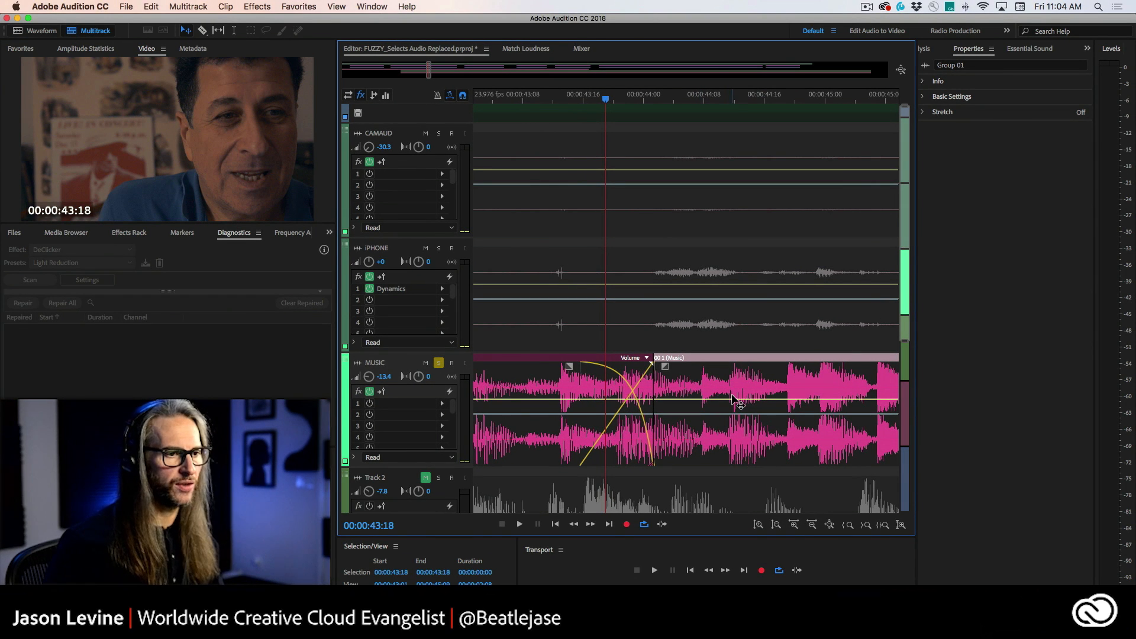
Step: Ungroup the music clip segments on the MUSIC track
right_click(783, 379)
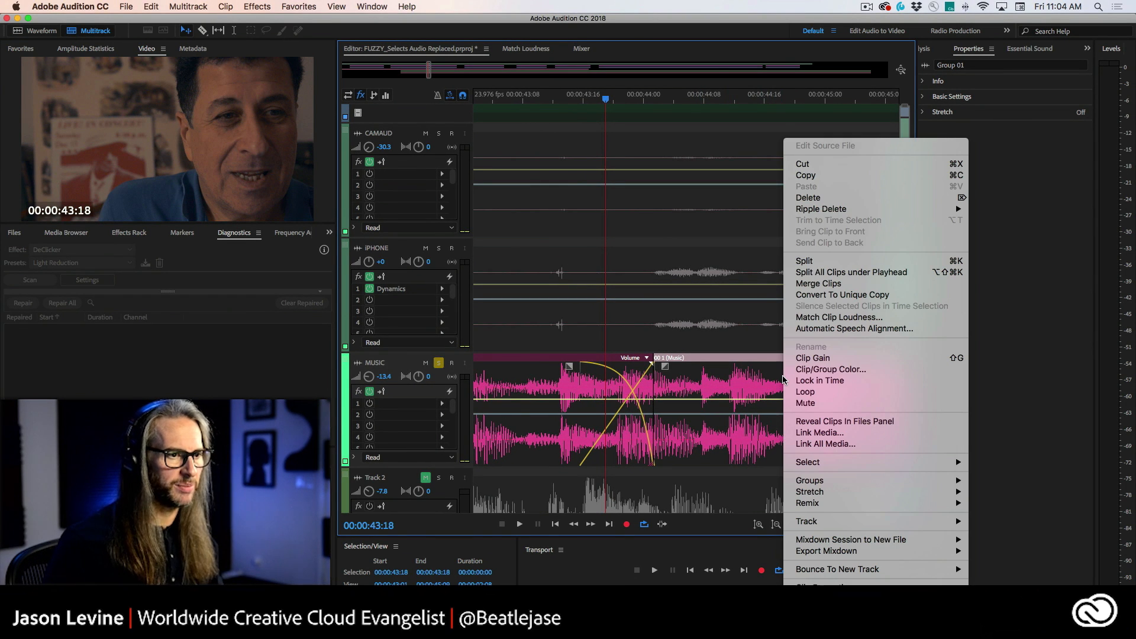
mouse_move(812, 481)
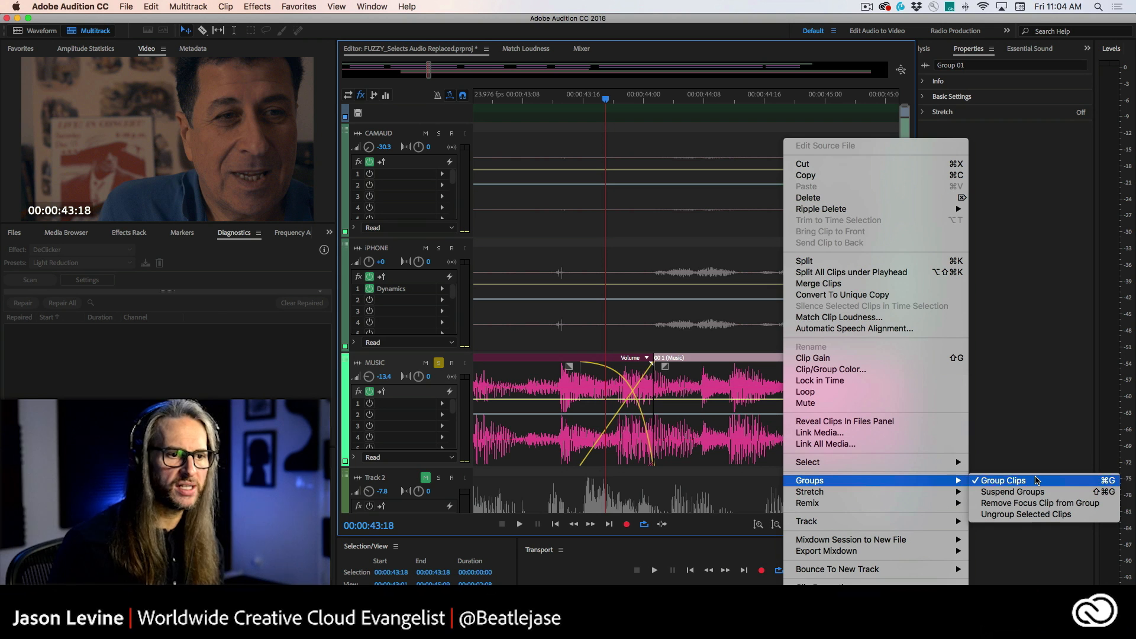
click(1004, 481)
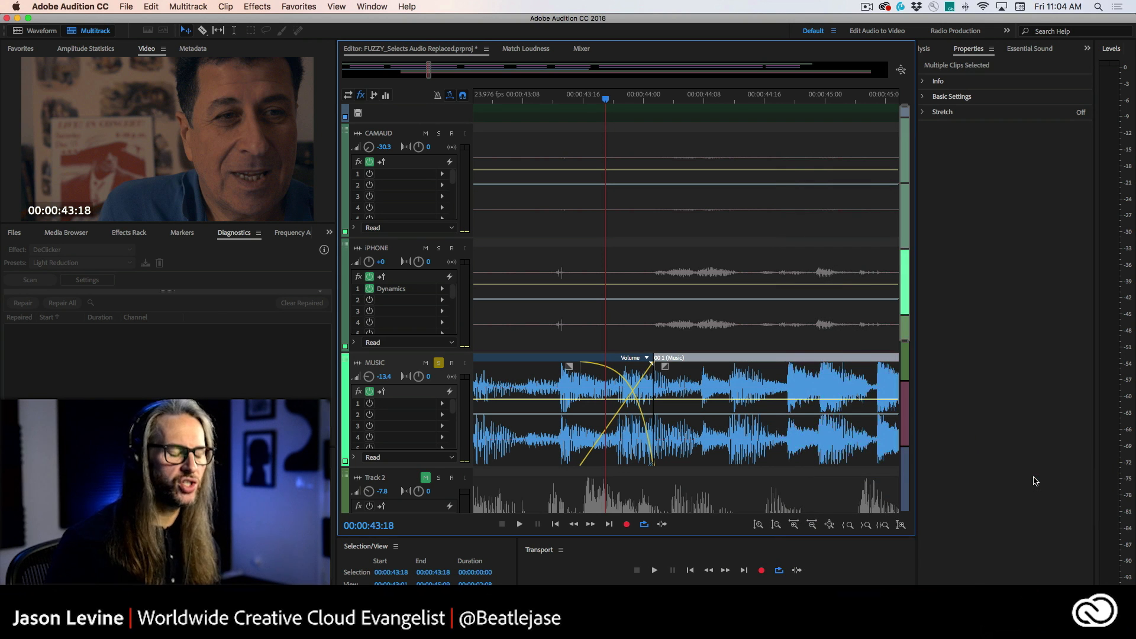
Step: Trim the last music segment's end and spread the music segments apart along the track
key(minus)
key(minus)
key(minus)
key(minus)
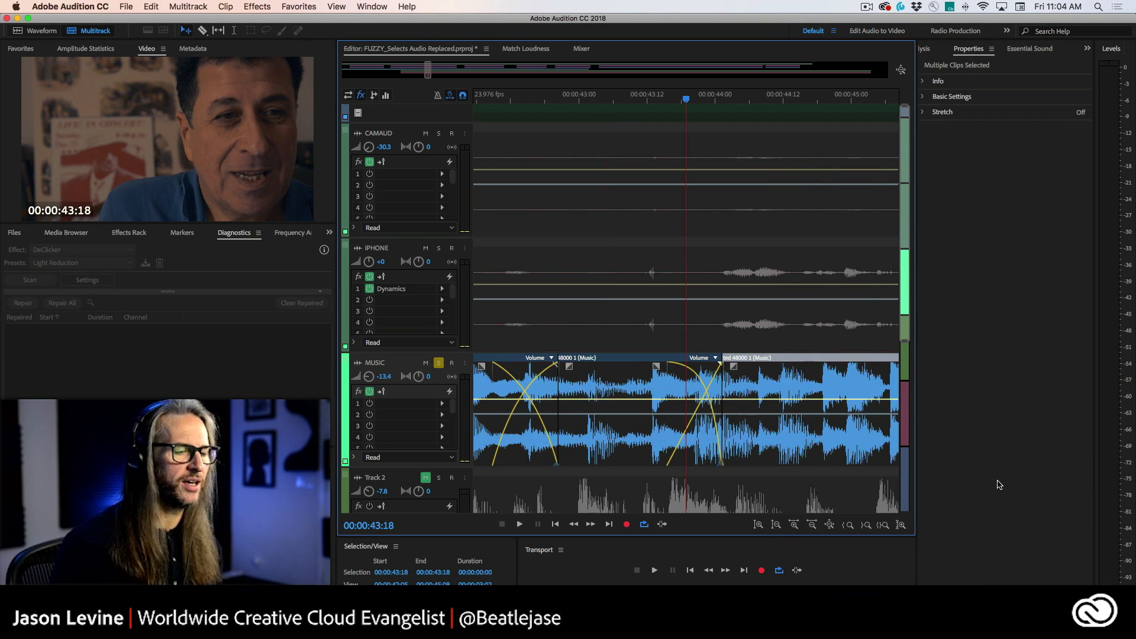
key(minus)
key(minus)
key(minus)
key(minus)
key(minus)
key(minus)
key(minus)
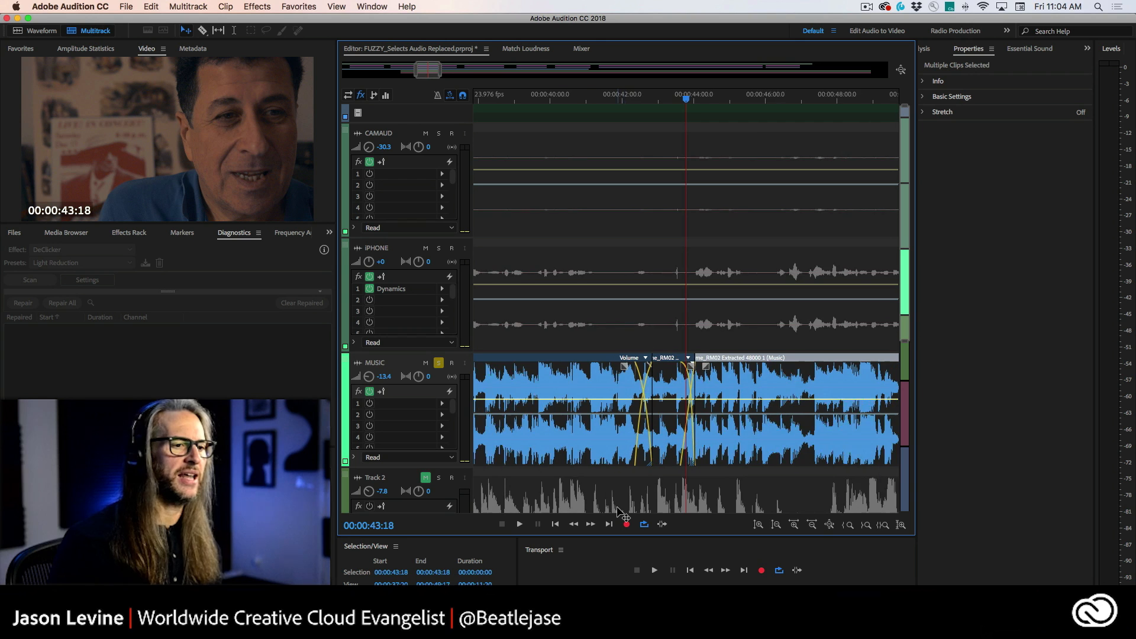
key(minus)
key(minus)
key(minus)
key(minus)
key(minus)
key(minus)
key(minus)
key(minus)
key(minus)
key(minus)
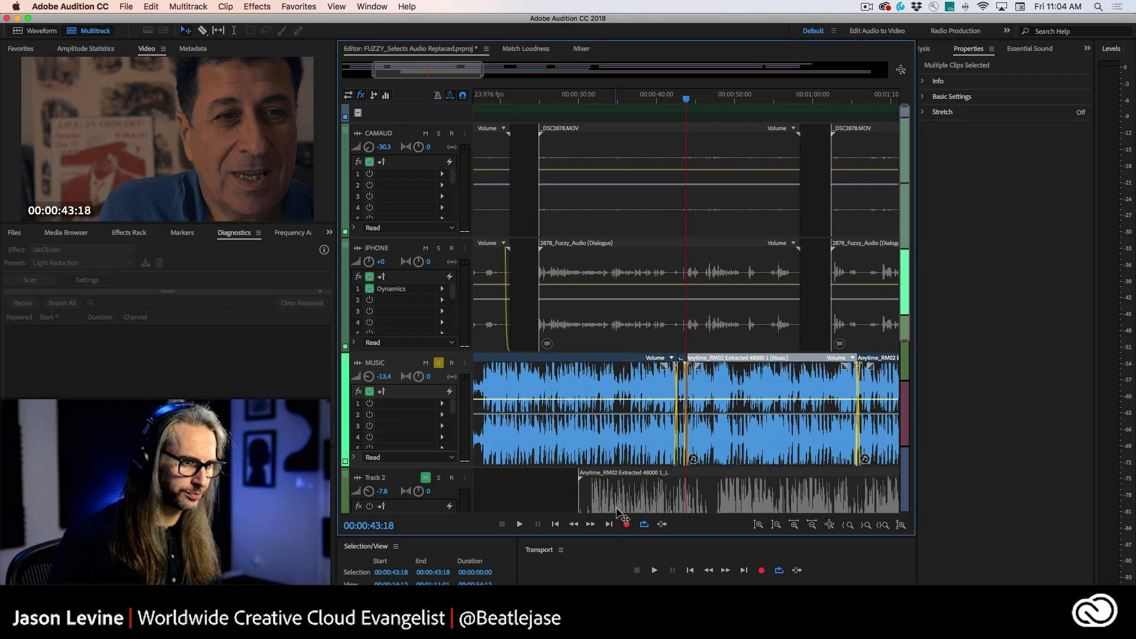
key(minus)
key(minus)
key(minus)
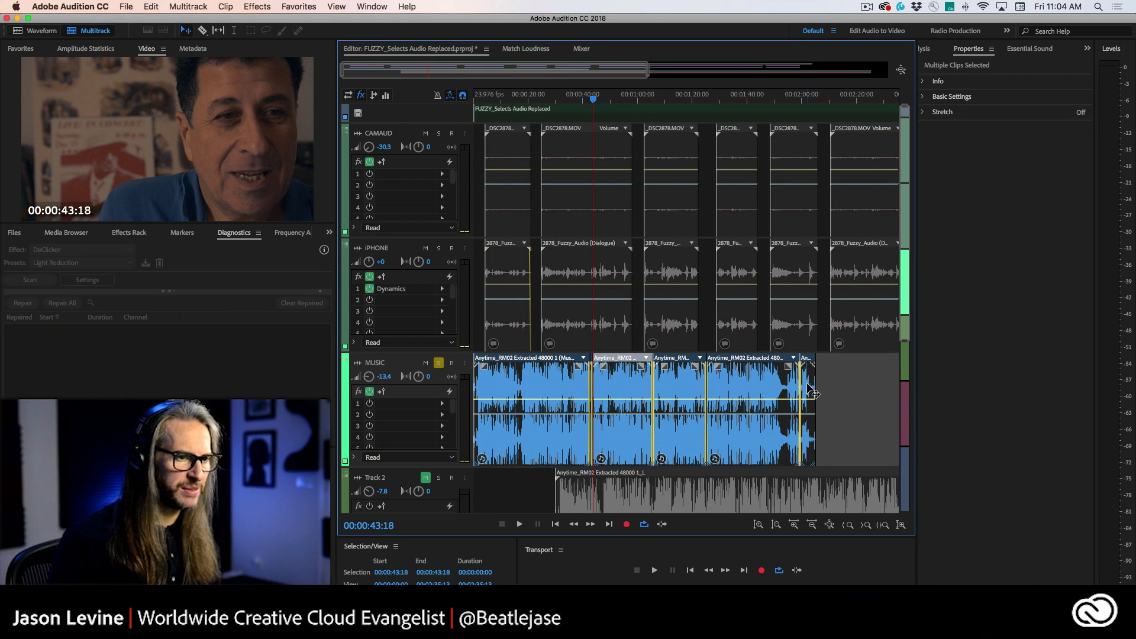
mouse_move(816, 388)
mouse_down()
mouse_move(879, 385)
mouse_move(804, 390)
mouse_up()
click(883, 380)
drag(575, 404, 553, 403)
drag(669, 385, 681, 385)
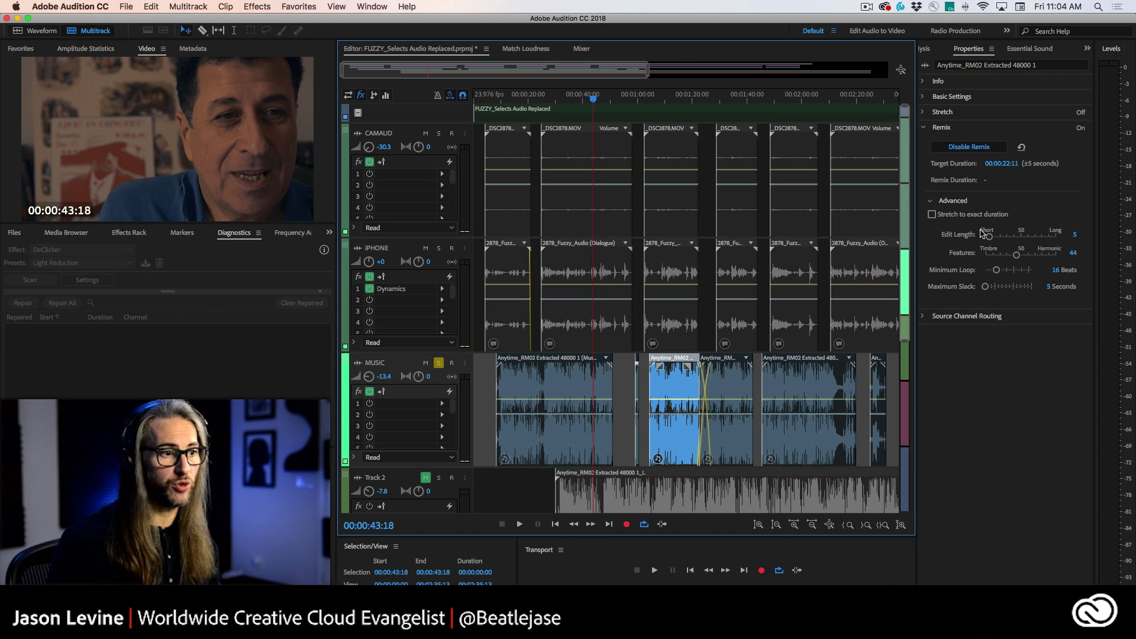
Step: Shorten a remixed music segment by trimming its end to a target duration of 00:00:09:23
scroll(637, 100, up, 10)
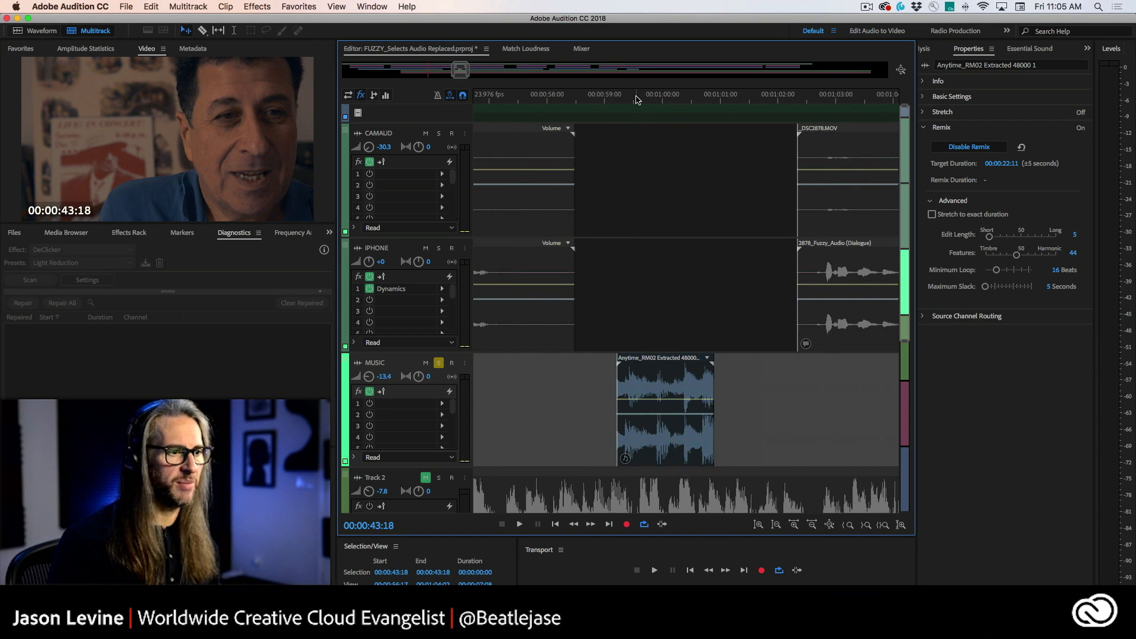
scroll(637, 100, down, 1)
drag(664, 382, 615, 382)
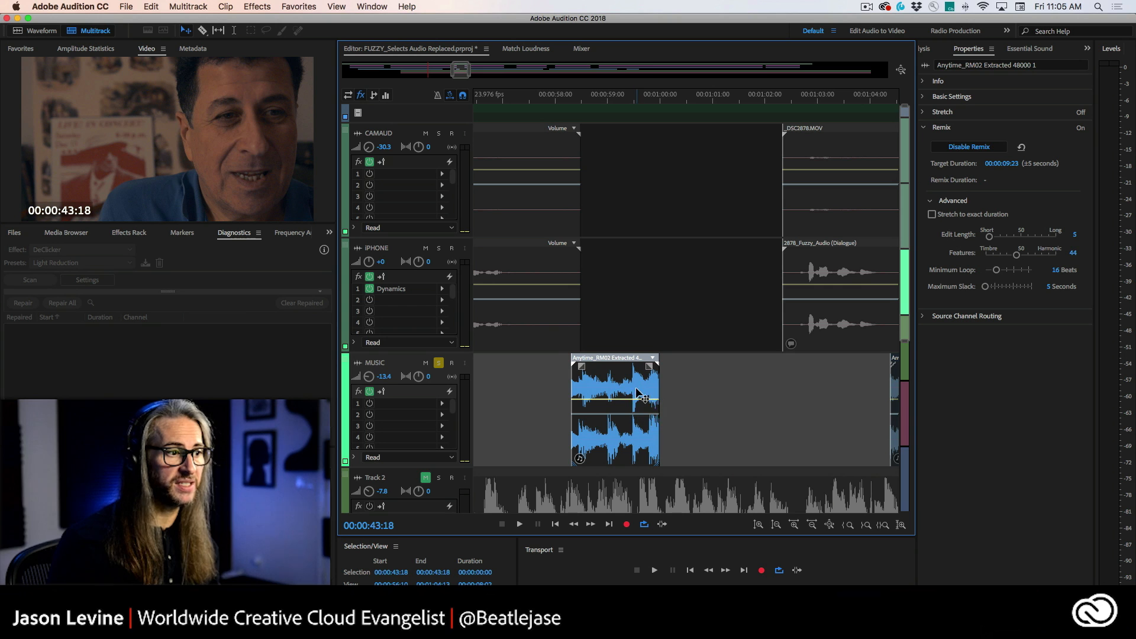
Step: Move the following music segment left to start near 1 minute
click(634, 103)
scroll(633, 103, down, 8)
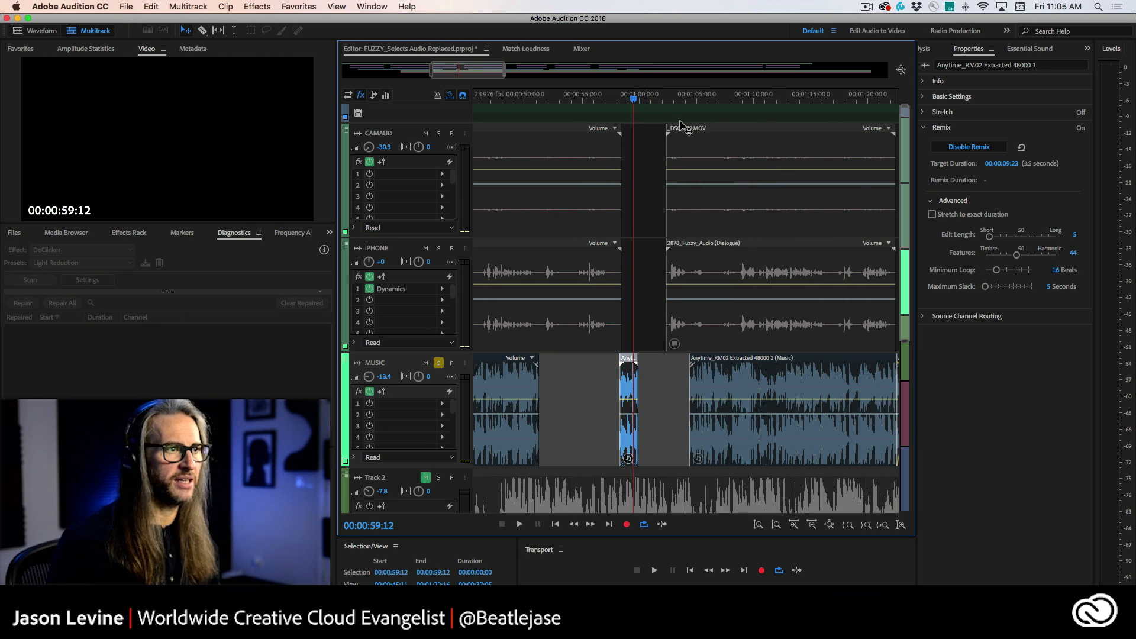
drag(745, 382, 717, 384)
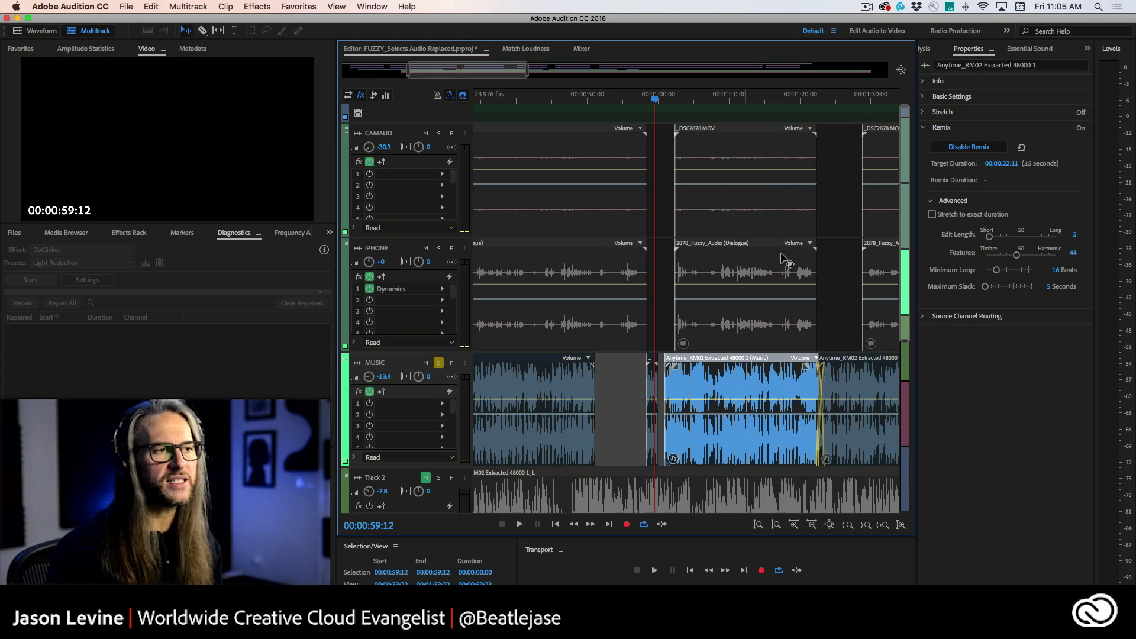
Step: Open the music clip in the Waveform editor and play it from about 38 seconds
double_click(555, 372)
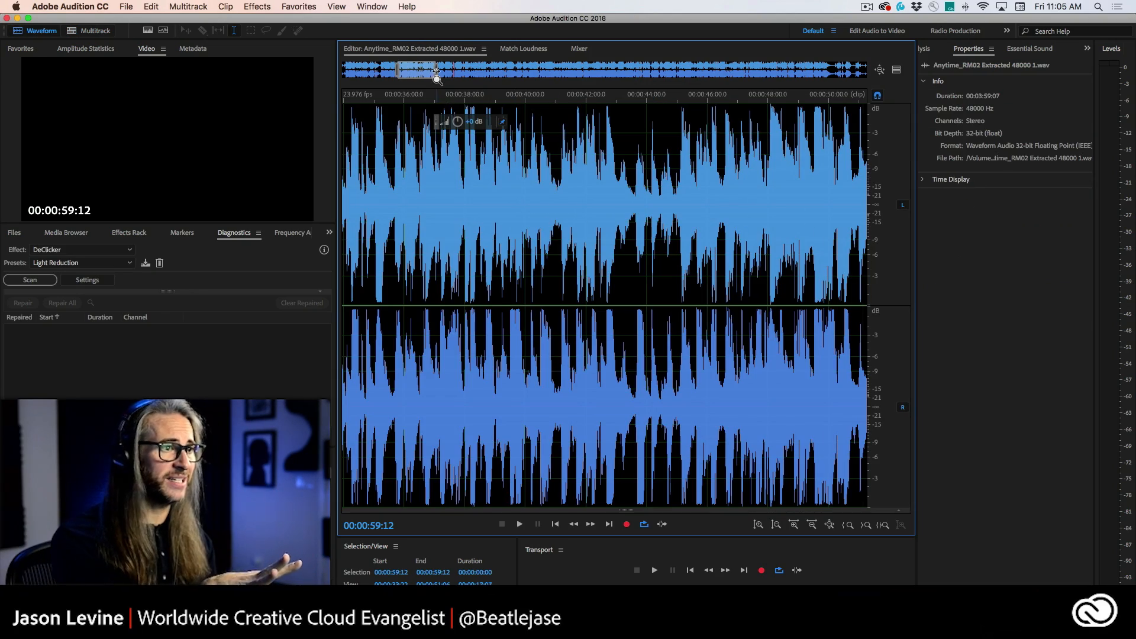
drag(437, 75, 417, 75)
click(588, 162)
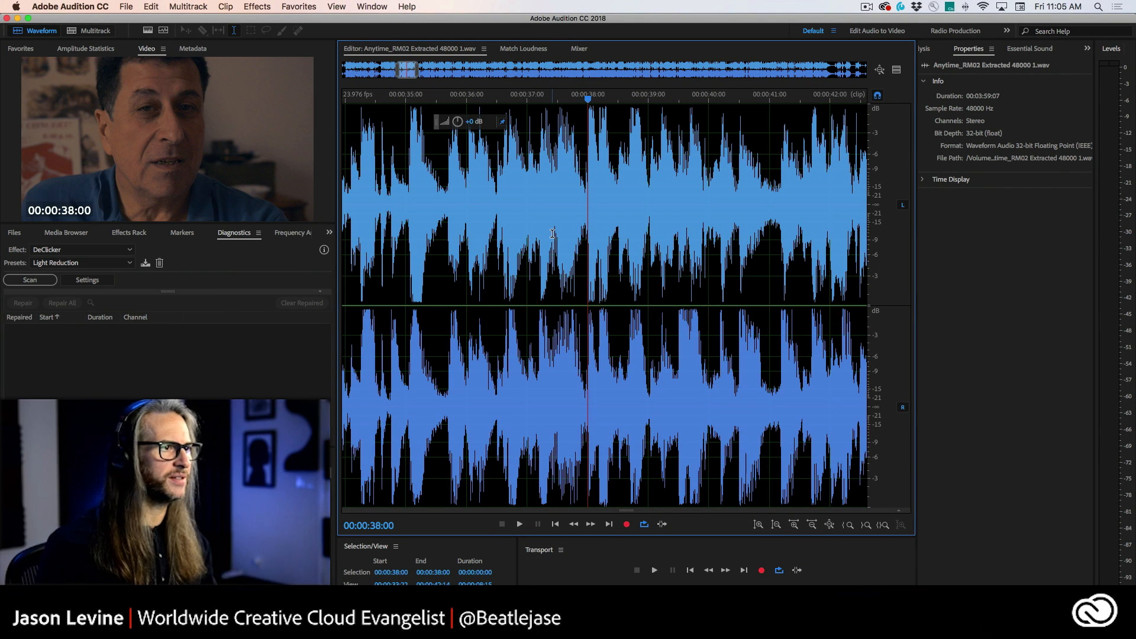
key(space)
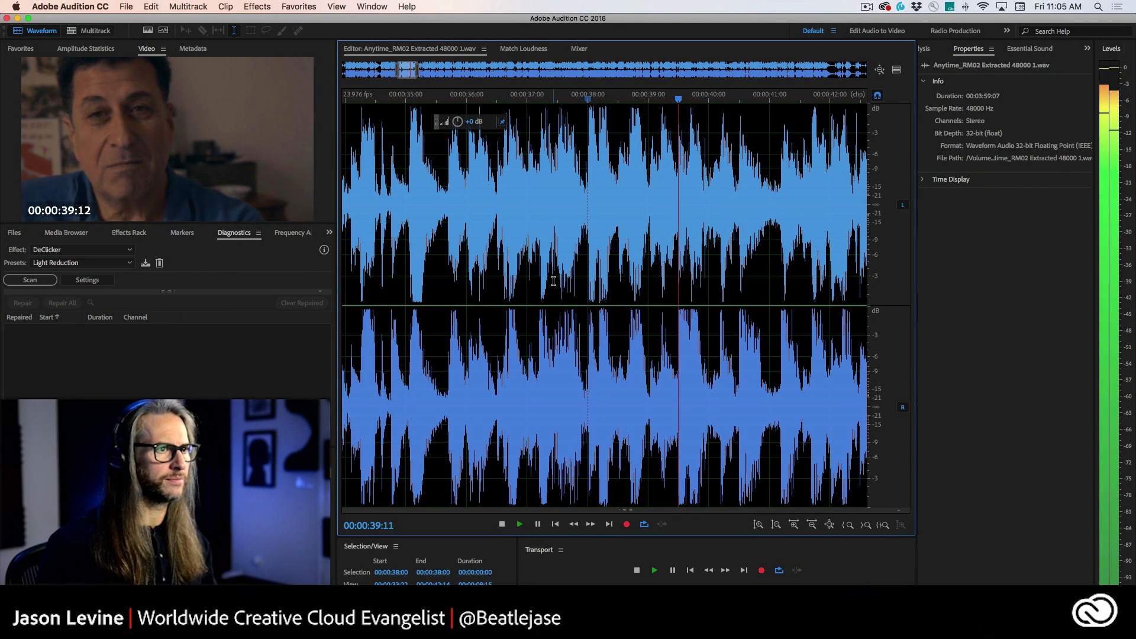
key(space)
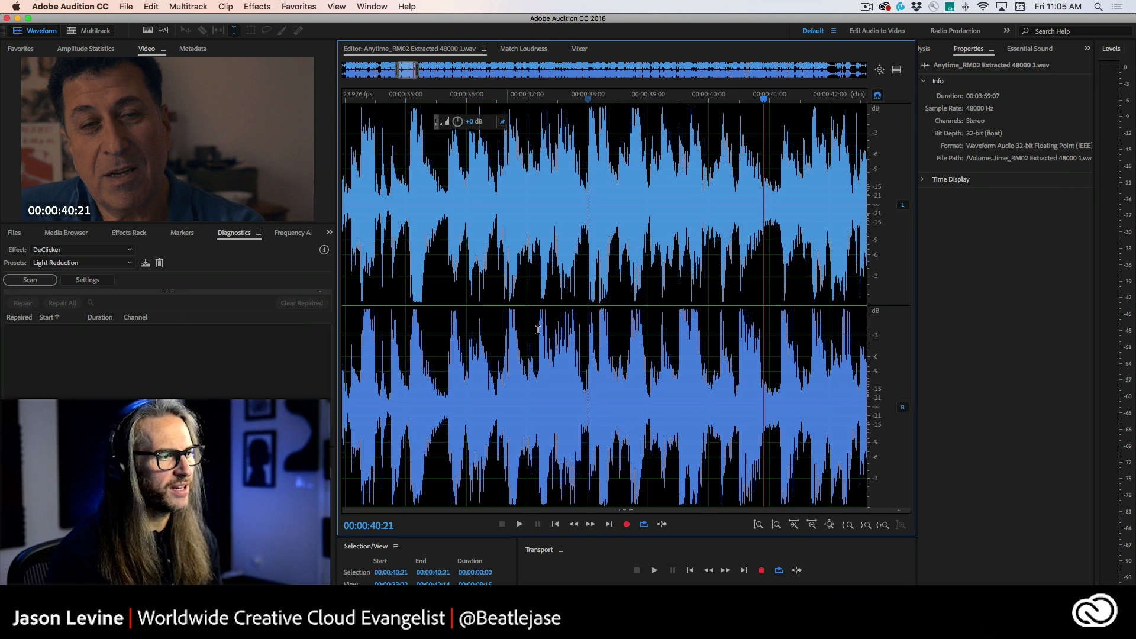
key(backslash)
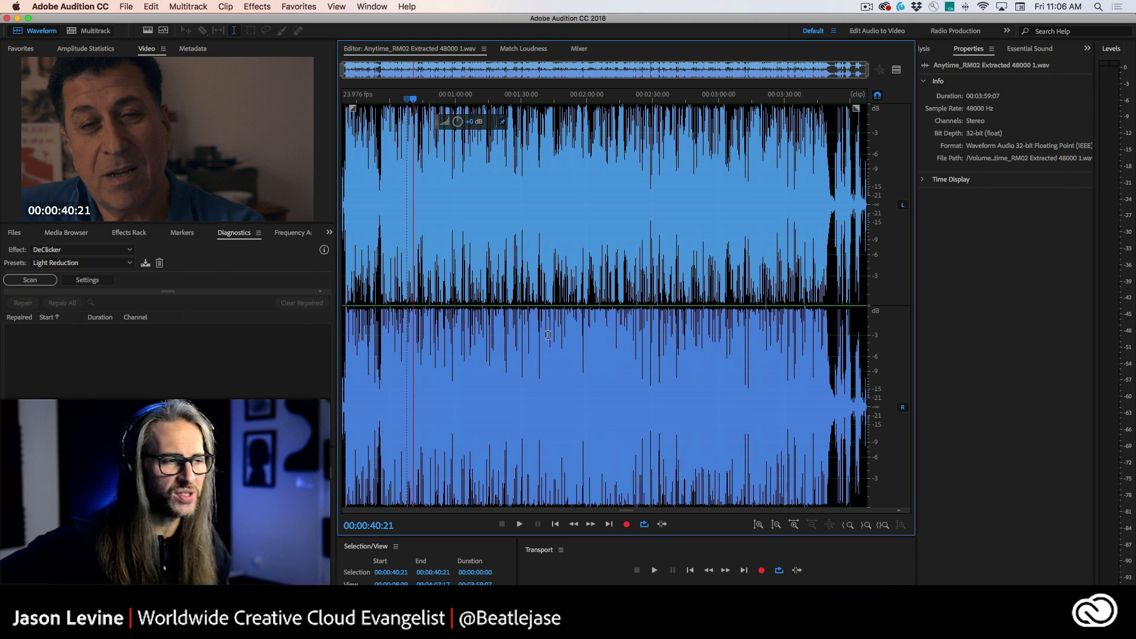
Step: Open the Amplitude Statistics panel and enlarge it
click(94, 37)
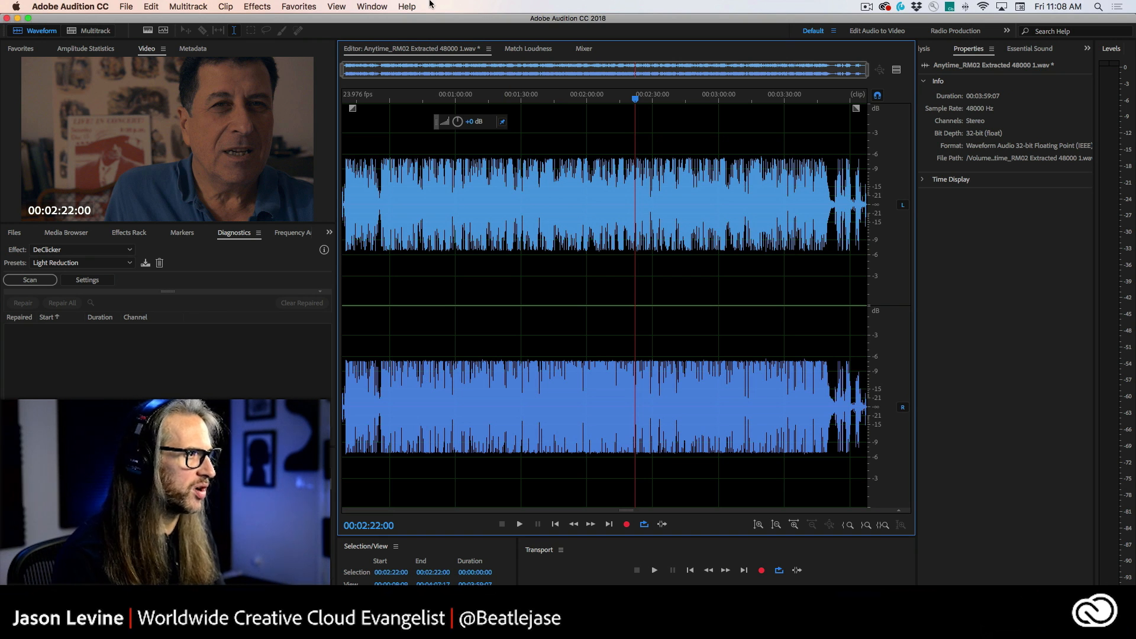
click(61, 48)
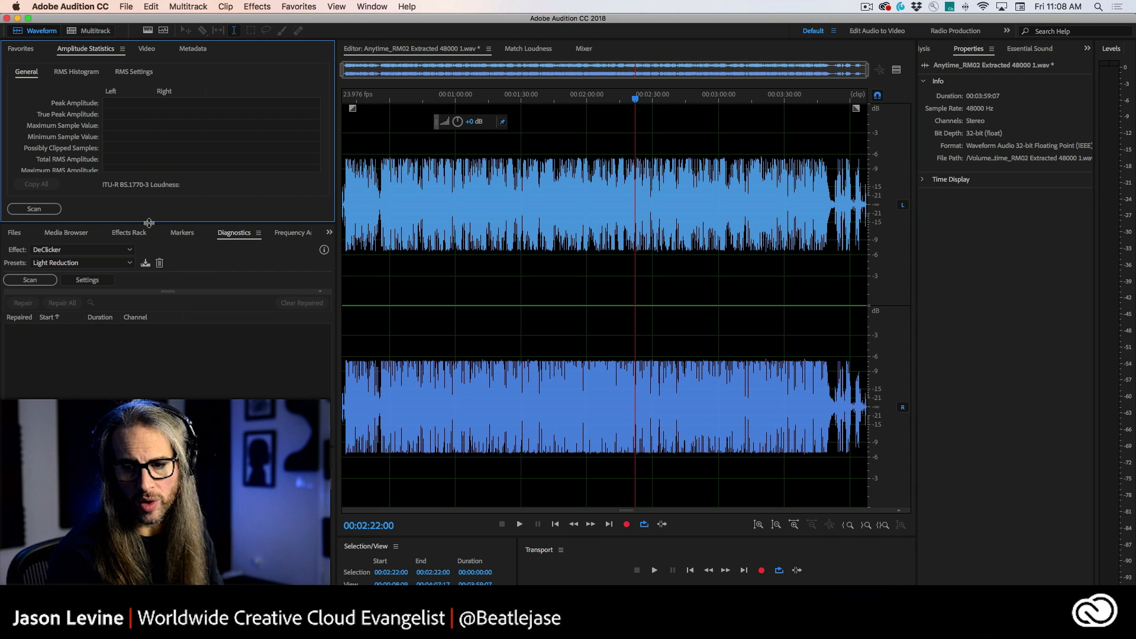
drag(149, 222, 155, 327)
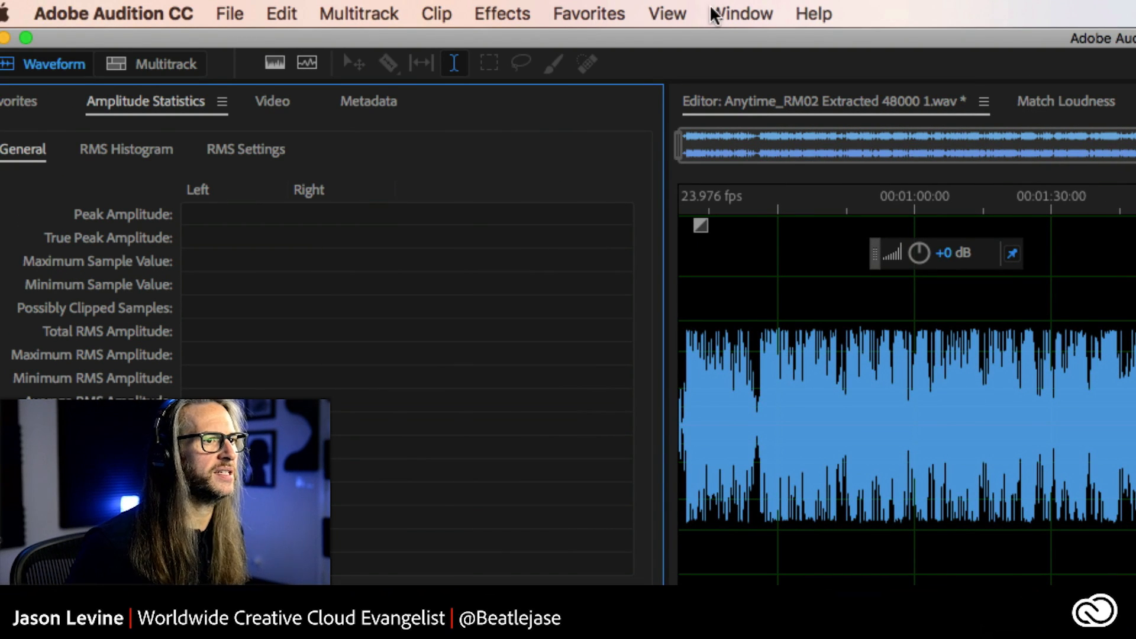
Step: Scan the music file's amplitude statistics
click(719, 13)
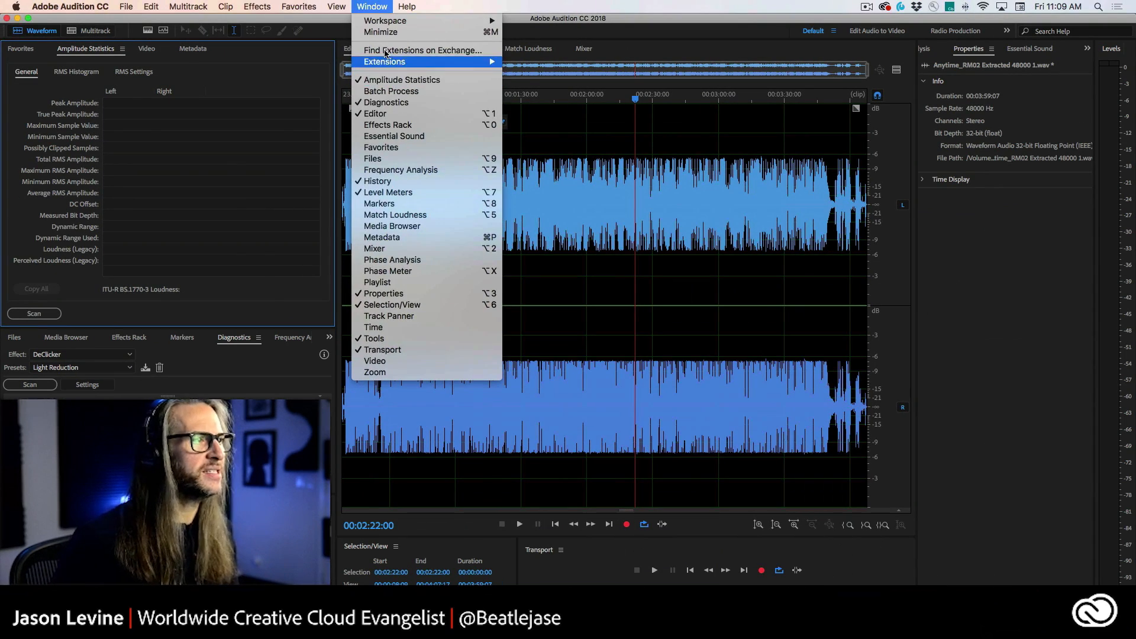
mouse_move(636, 6)
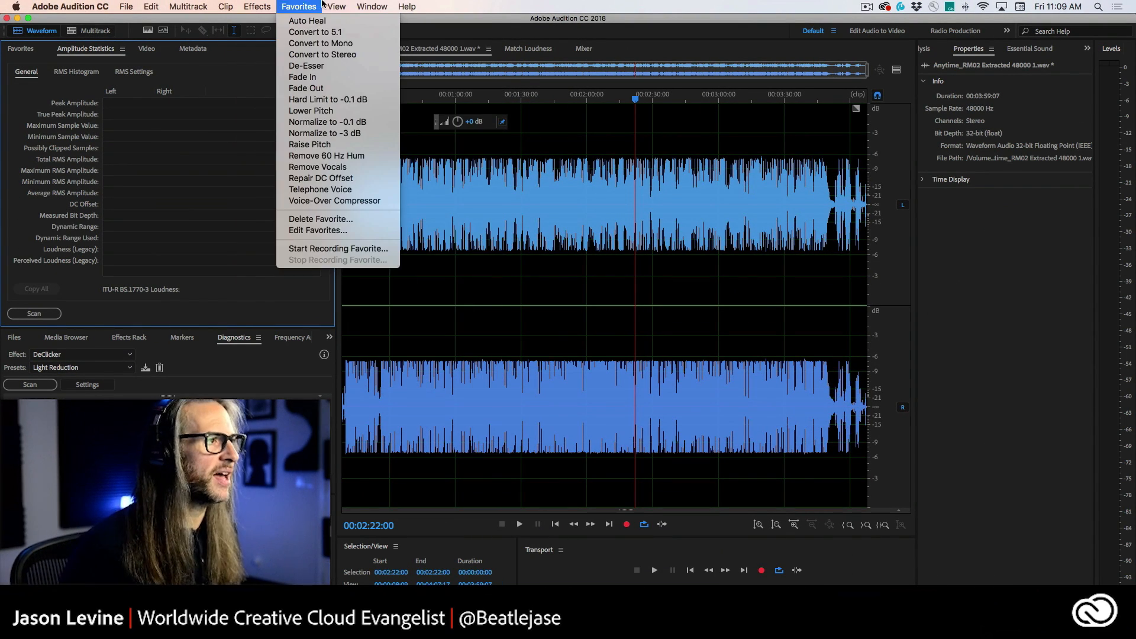
click(378, 6)
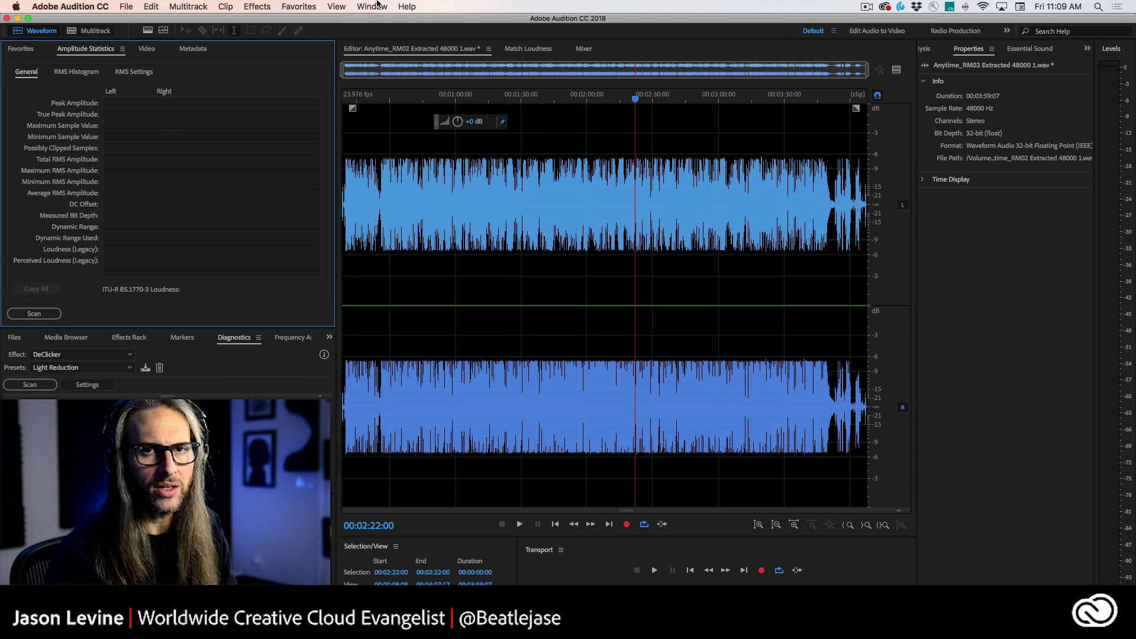
click(22, 314)
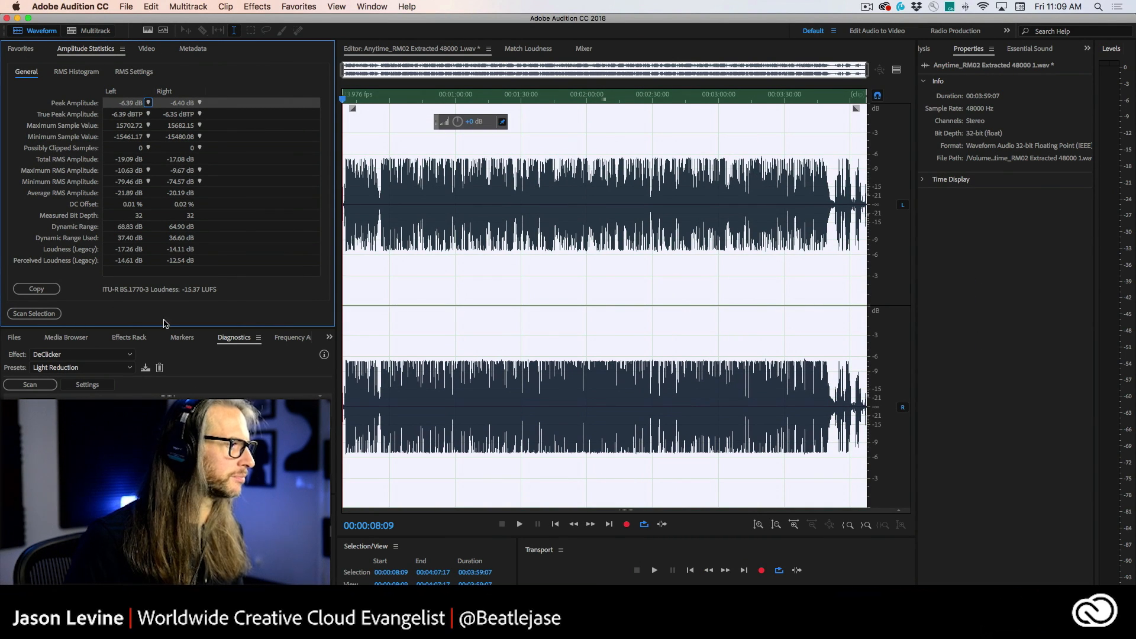
Step: Open the dialogue file 2878_Fuzzy_Audio_Extracted_4 and scan its amplitude statistics
click(12, 337)
scroll(167, 388, up, 2)
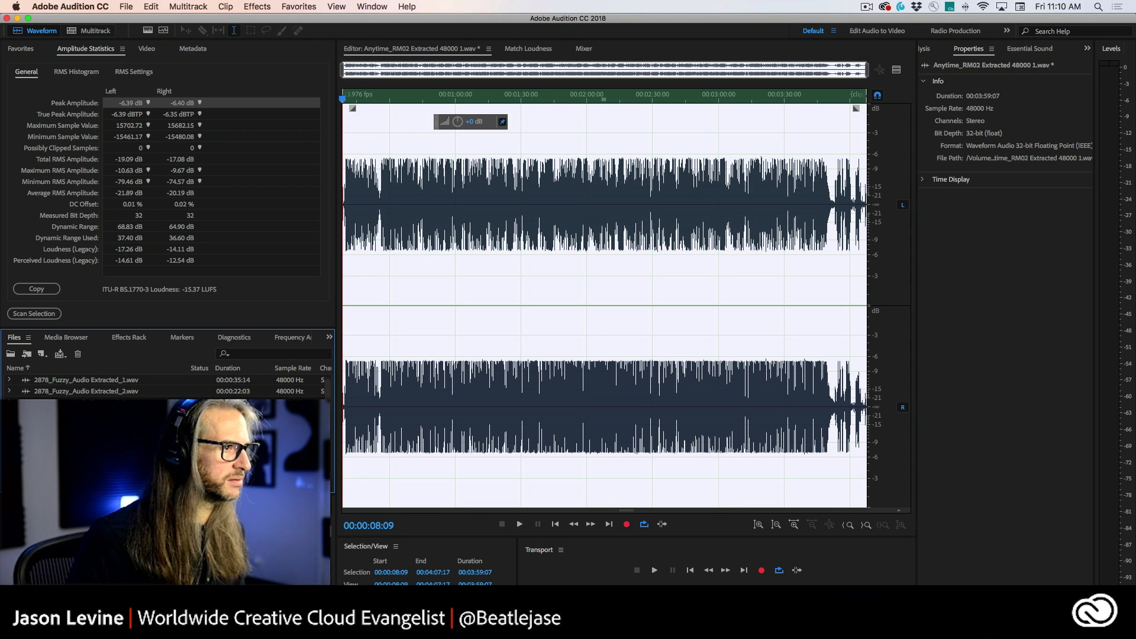
double_click(86, 414)
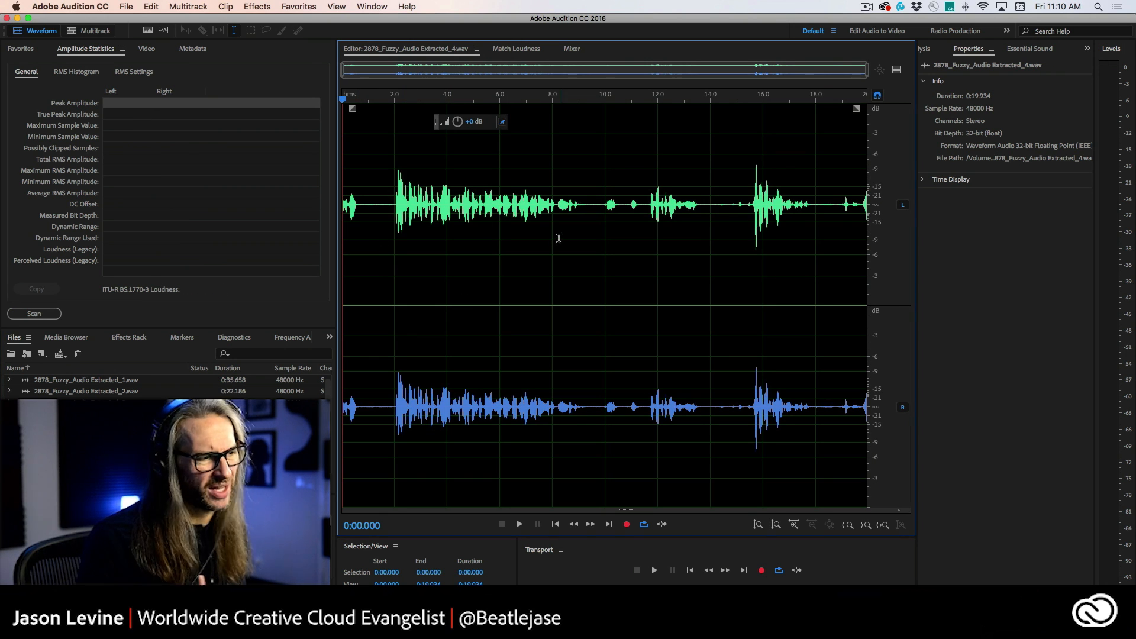
click(32, 312)
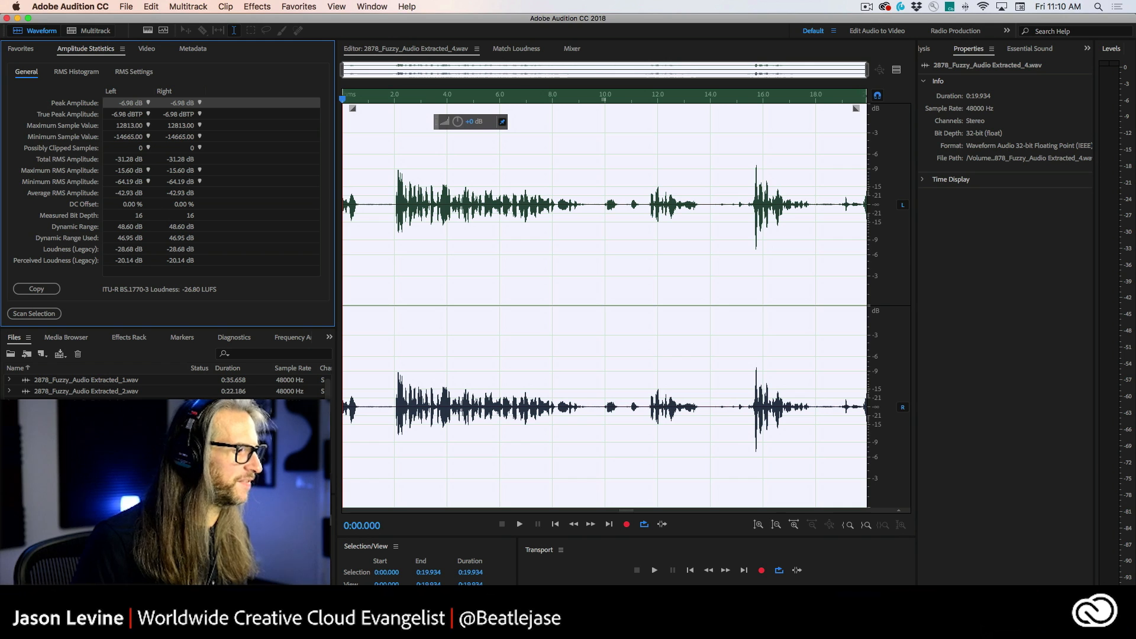
scroll(167, 388, down, 2)
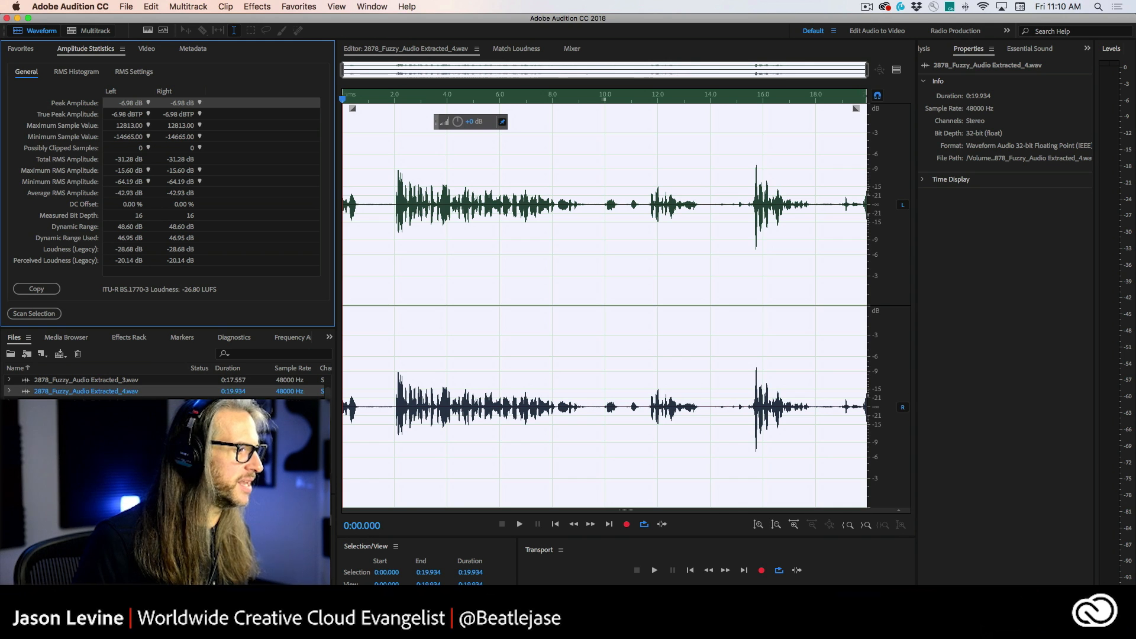
Step: Open _DSC2878 Extracted_7.wav, play a short part from about 2.4 seconds, and scan its amplitude statistics
double_click(86, 425)
scroll(167, 387, down, 3)
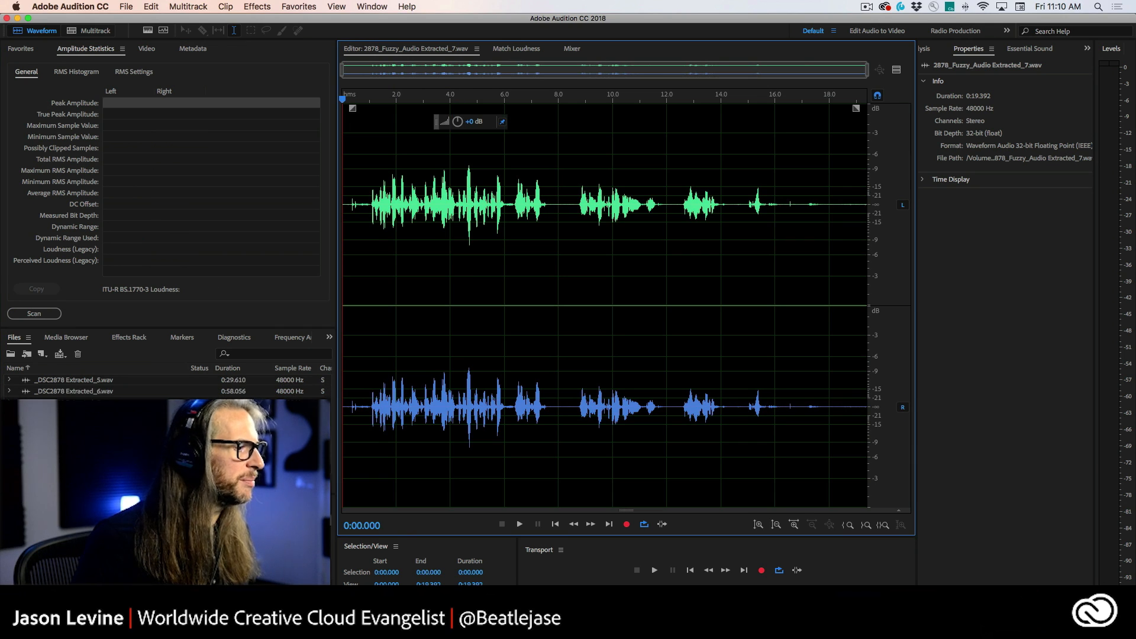
double_click(67, 393)
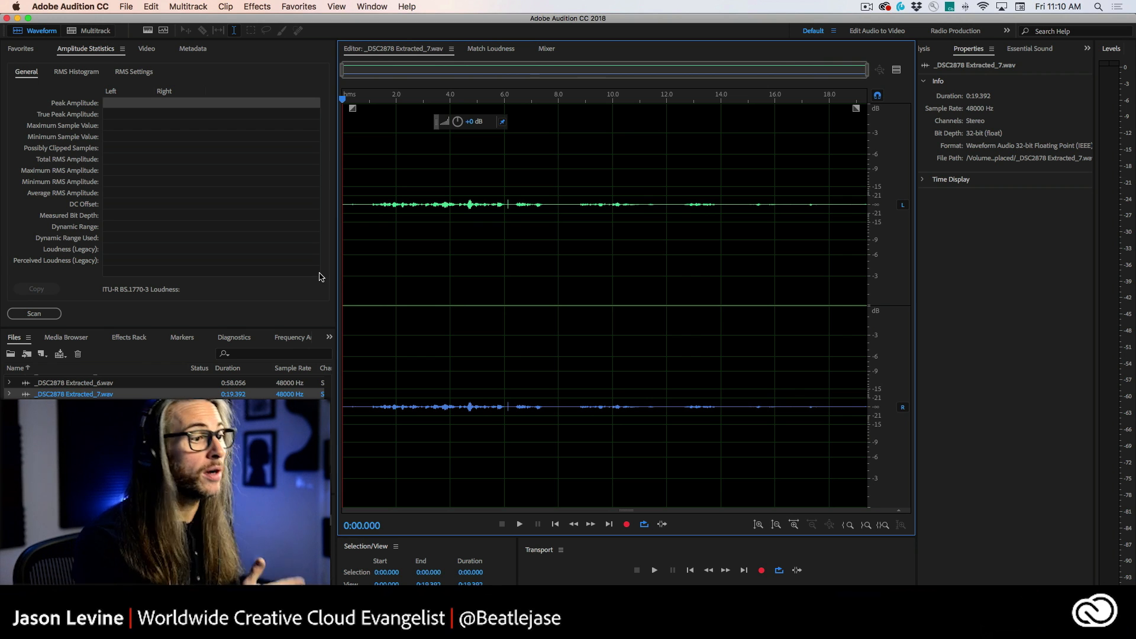
click(407, 202)
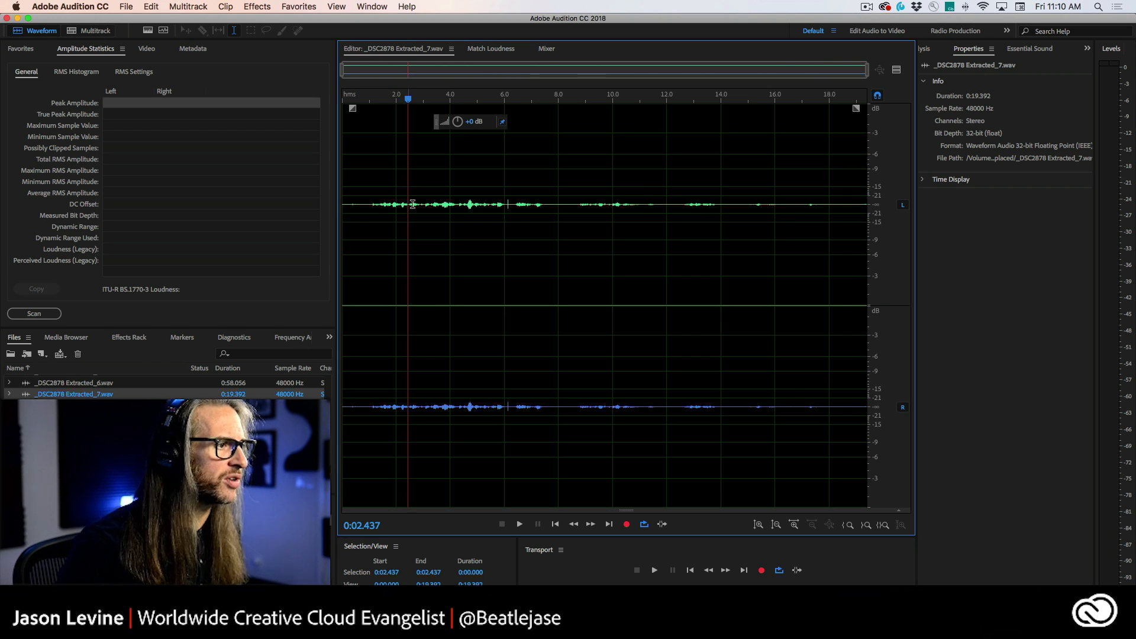
key(space)
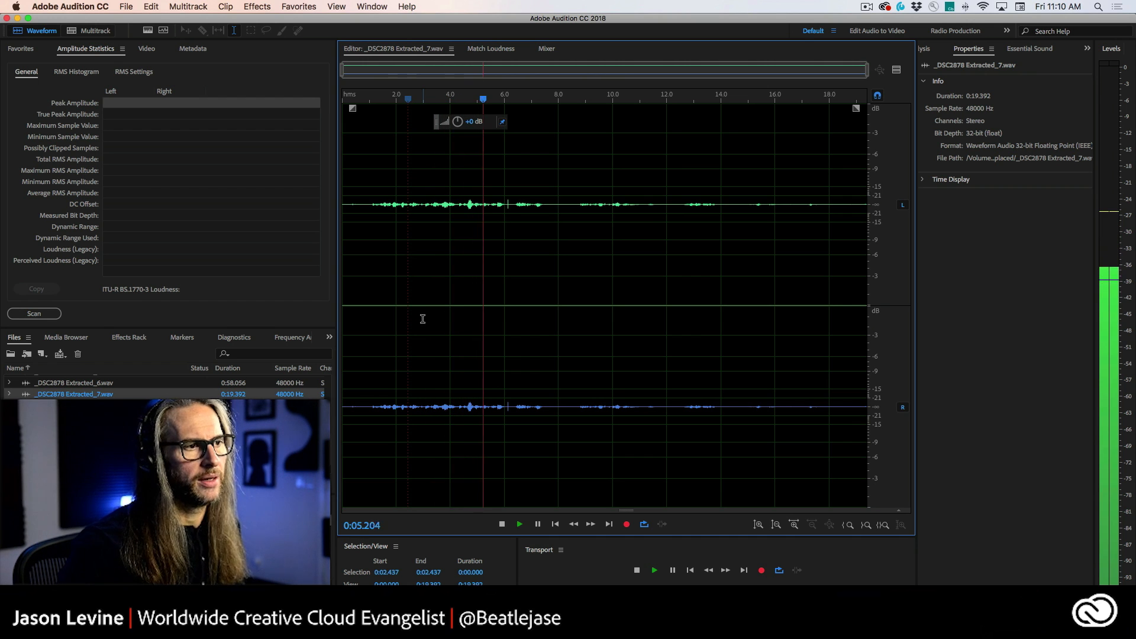
key(space)
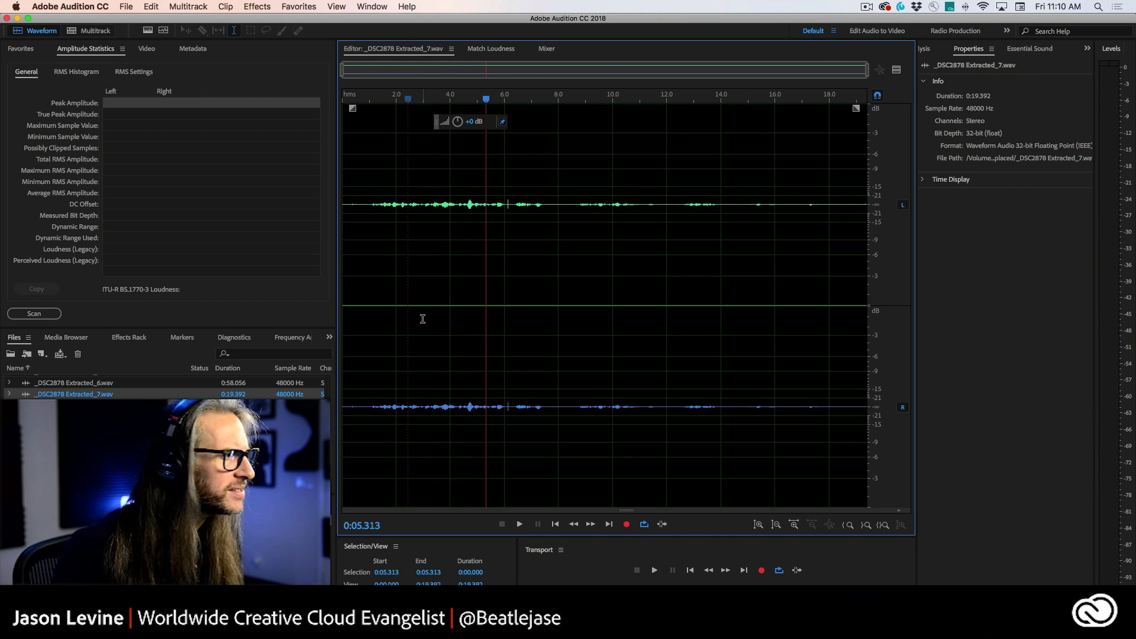
click(35, 313)
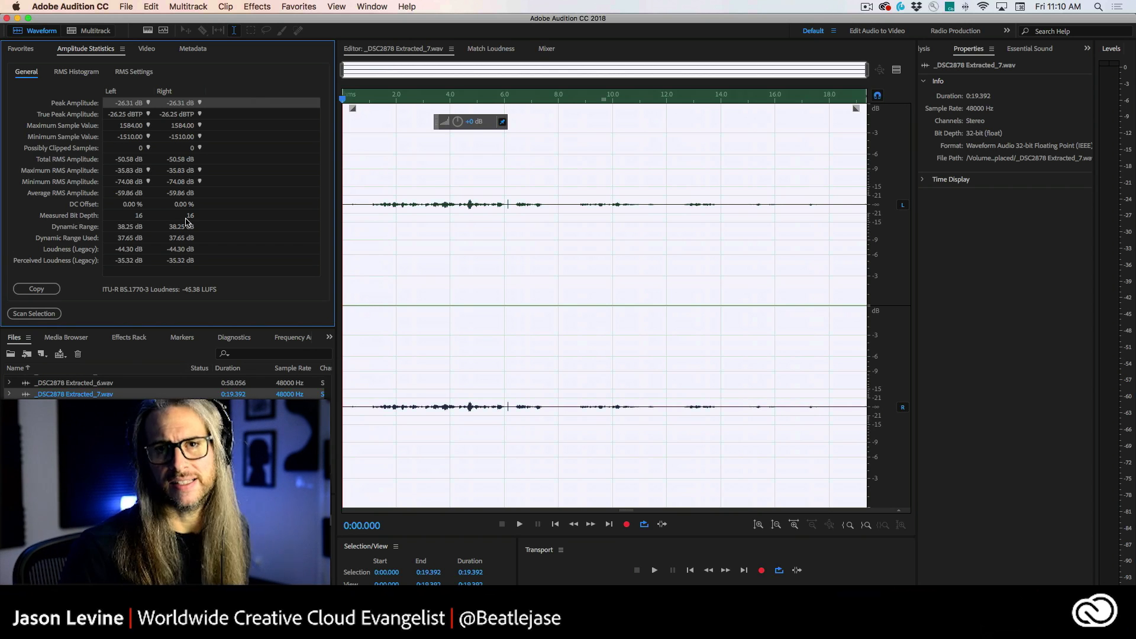
Step: Raise the file's loudness with the Adjust Amplitude knob and rescan its amplitude statistics
click(458, 123)
mouse_move(457, 122)
mouse_down()
mouse_move(516, 124)
mouse_move(472, 122)
mouse_up()
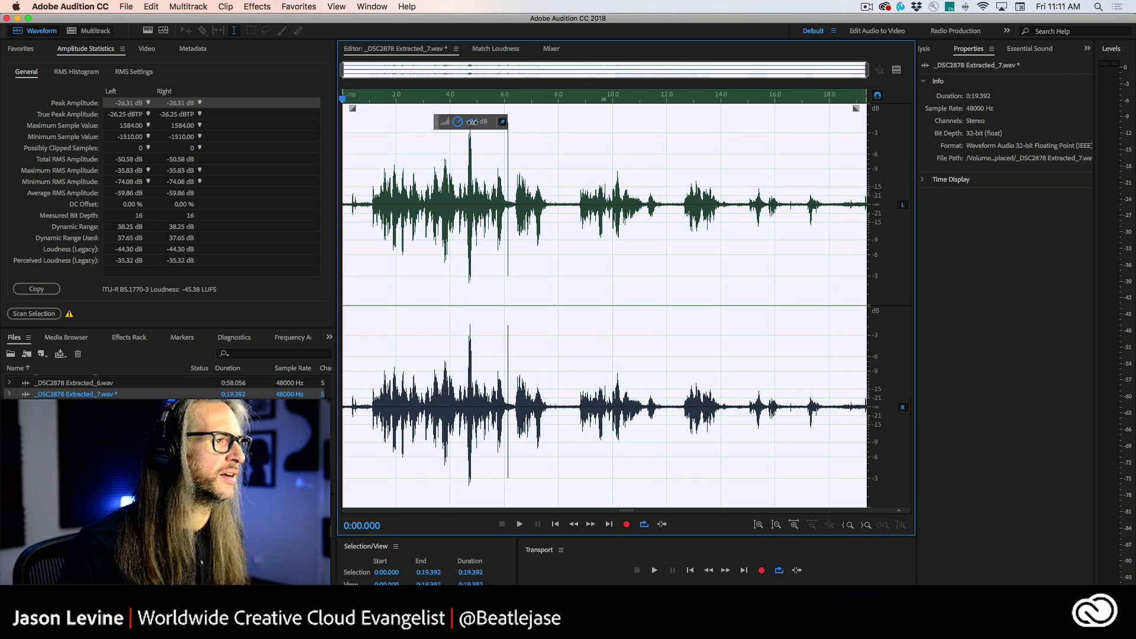
click(361, 188)
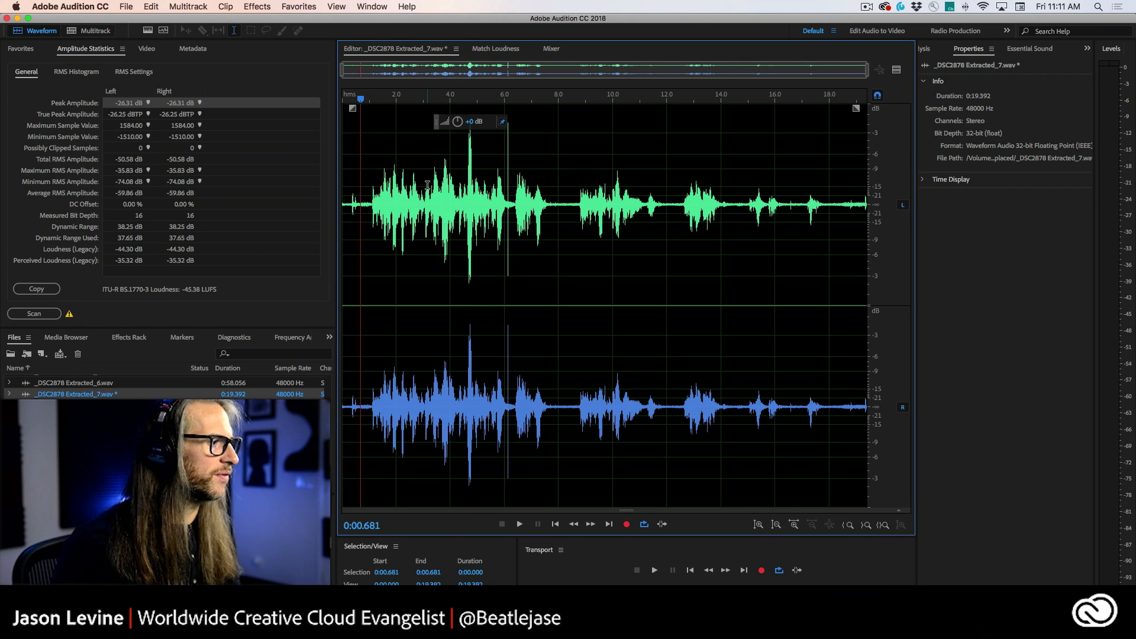
click(34, 313)
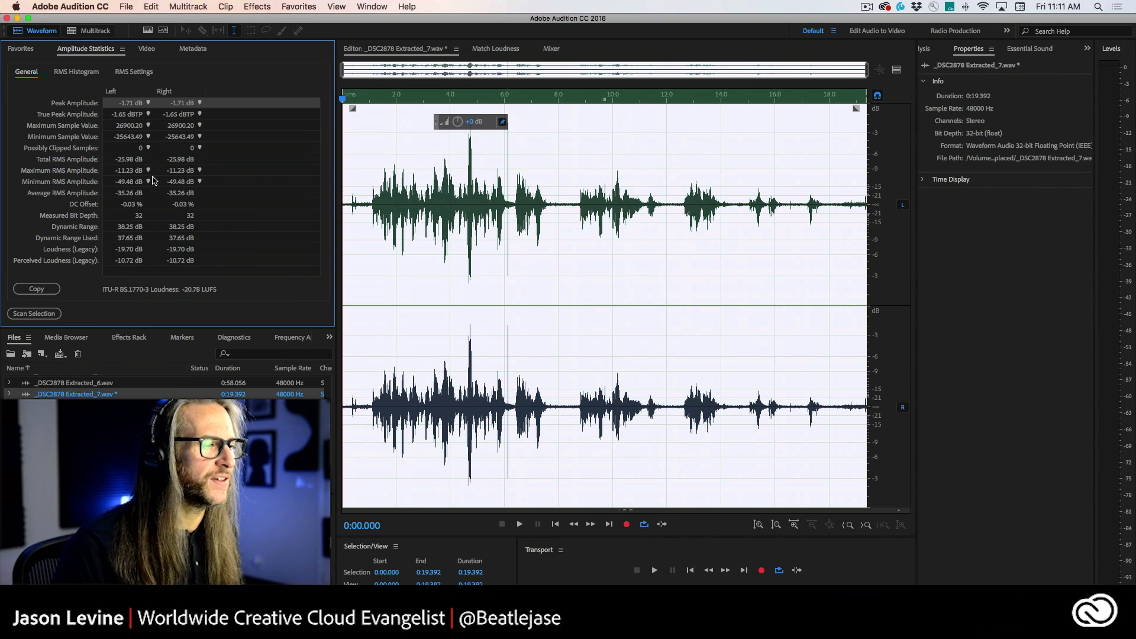
Step: Play back the boosted dialogue around 5–6 seconds and jump to the left channel's peak amplitude position
click(481, 188)
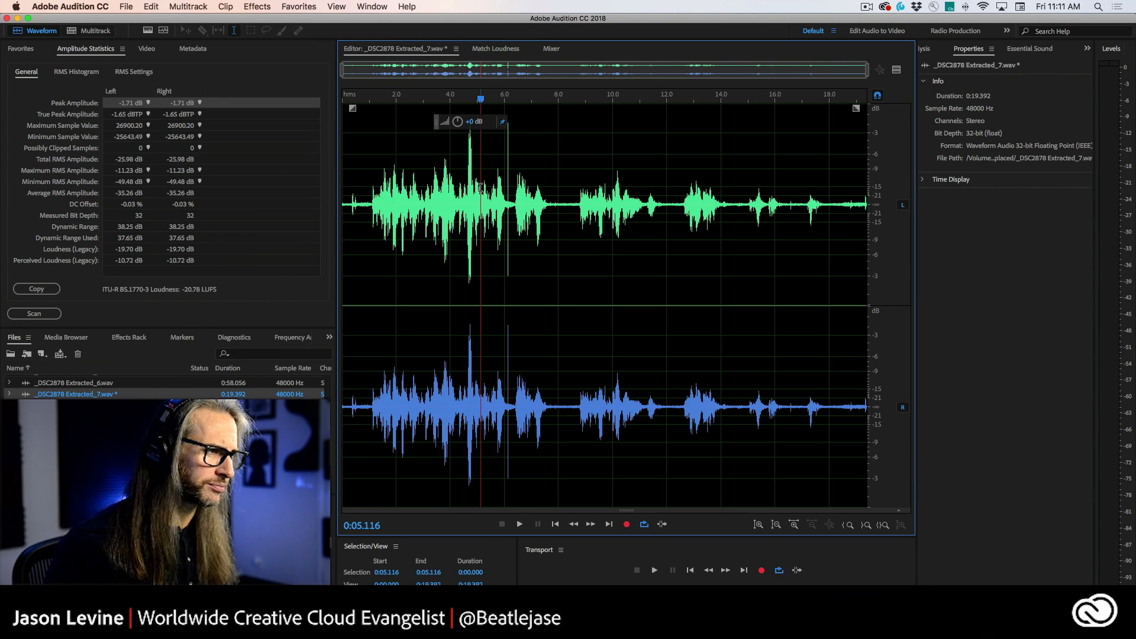
click(505, 184)
key(space)
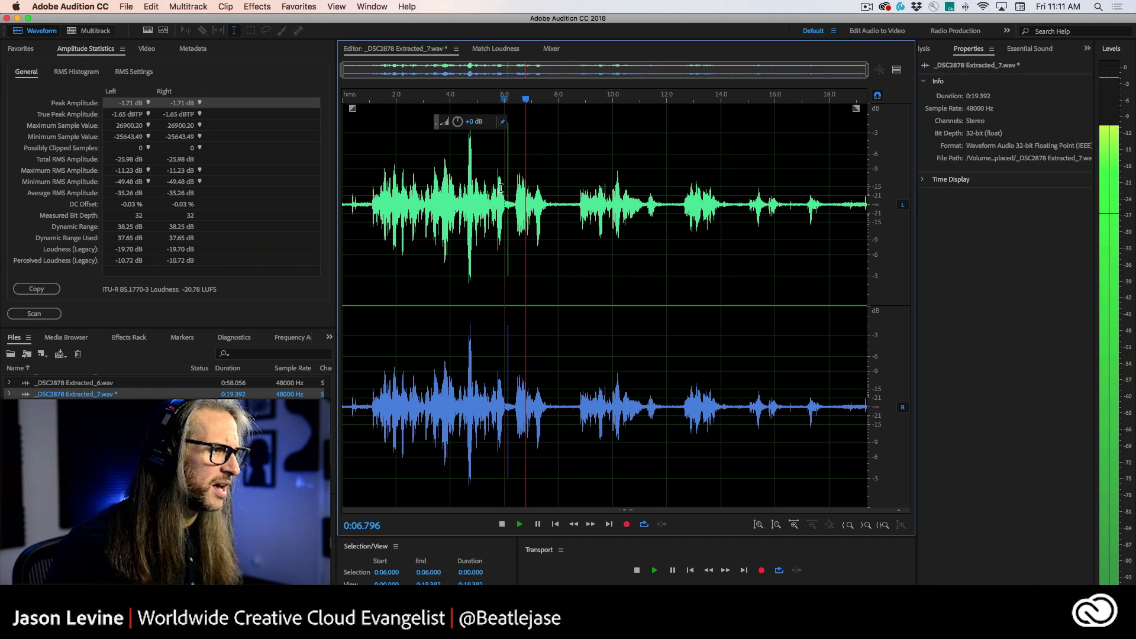
key(space)
key(space)
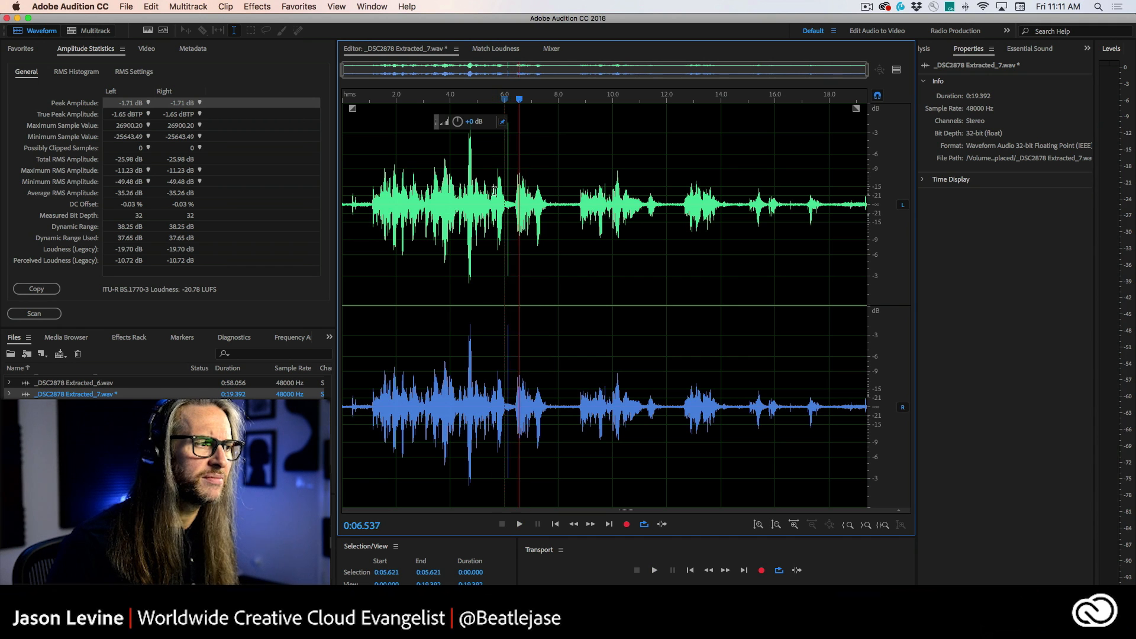
click(494, 203)
click(490, 195)
key(space)
key(space)
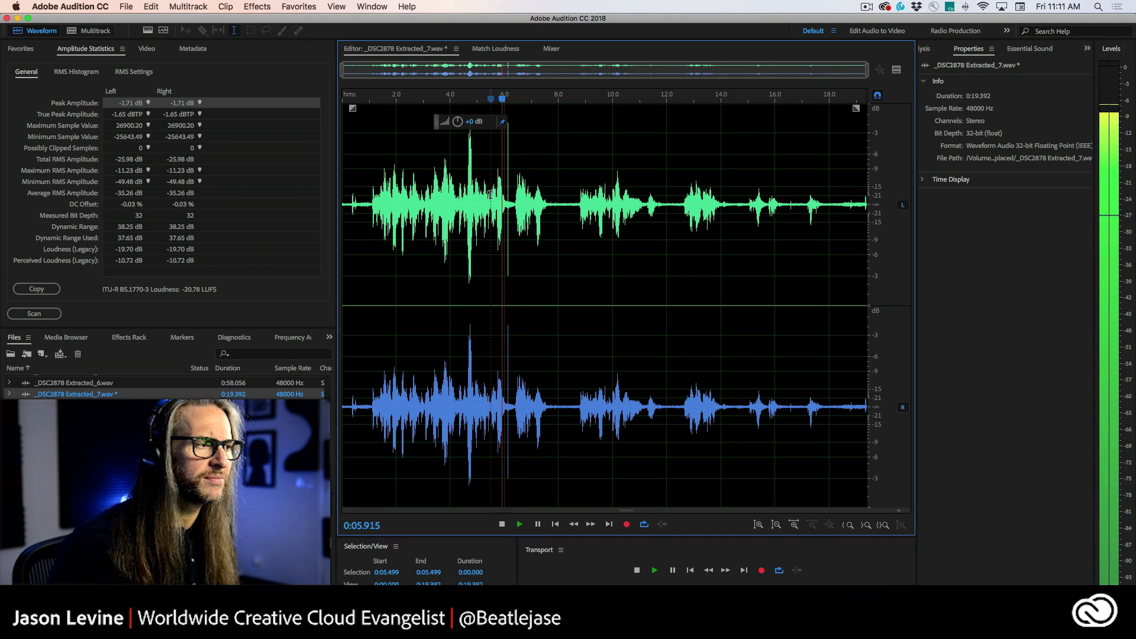
key(space)
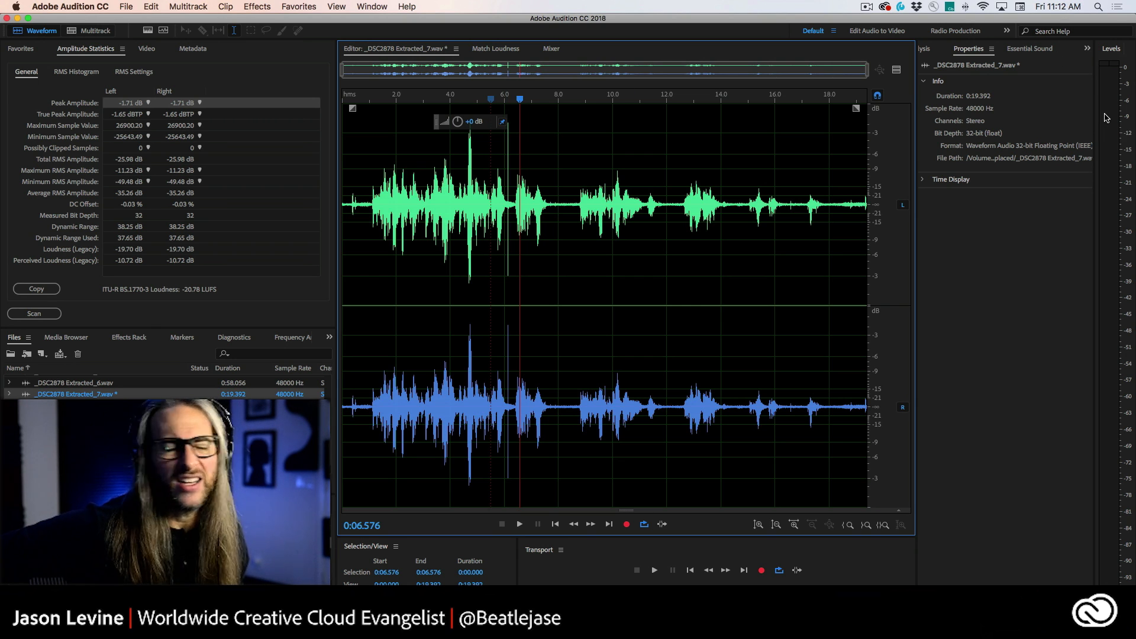
click(148, 104)
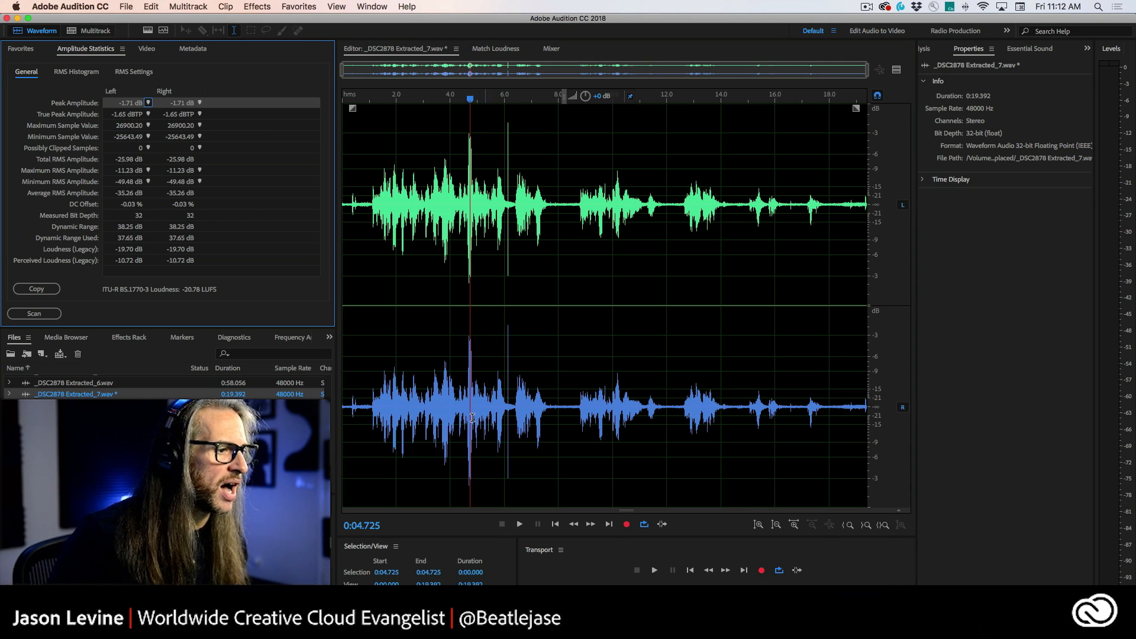
click(544, 427)
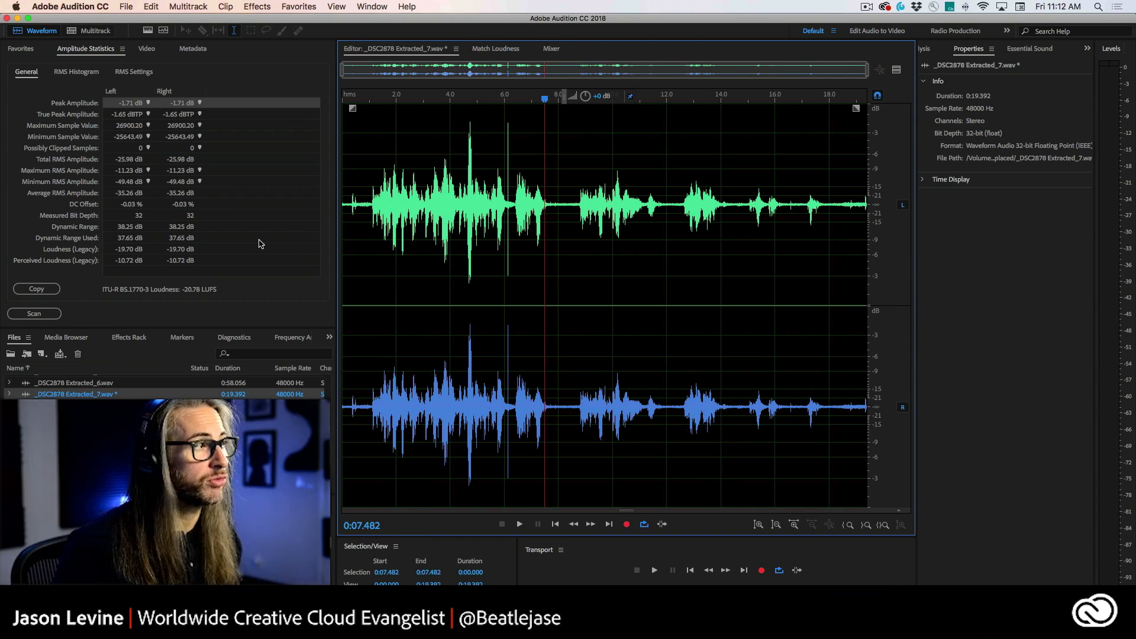
Step: Normalize the whole file to -6 dB with DC Bias Adjust enabled, then rescan its amplitude statistics
click(245, 4)
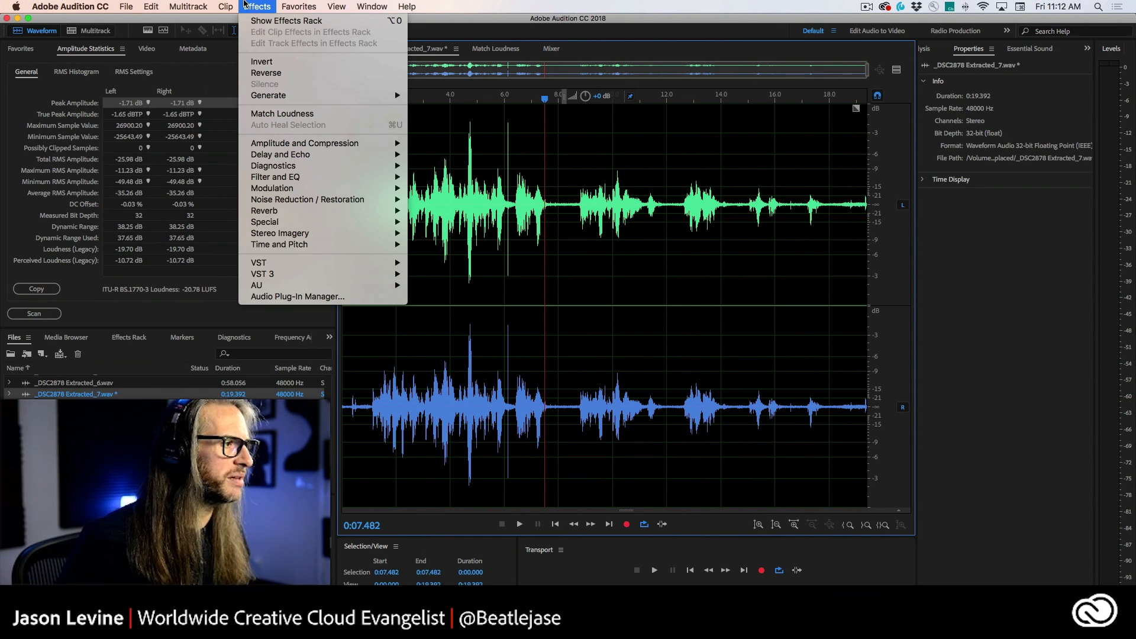
mouse_move(277, 148)
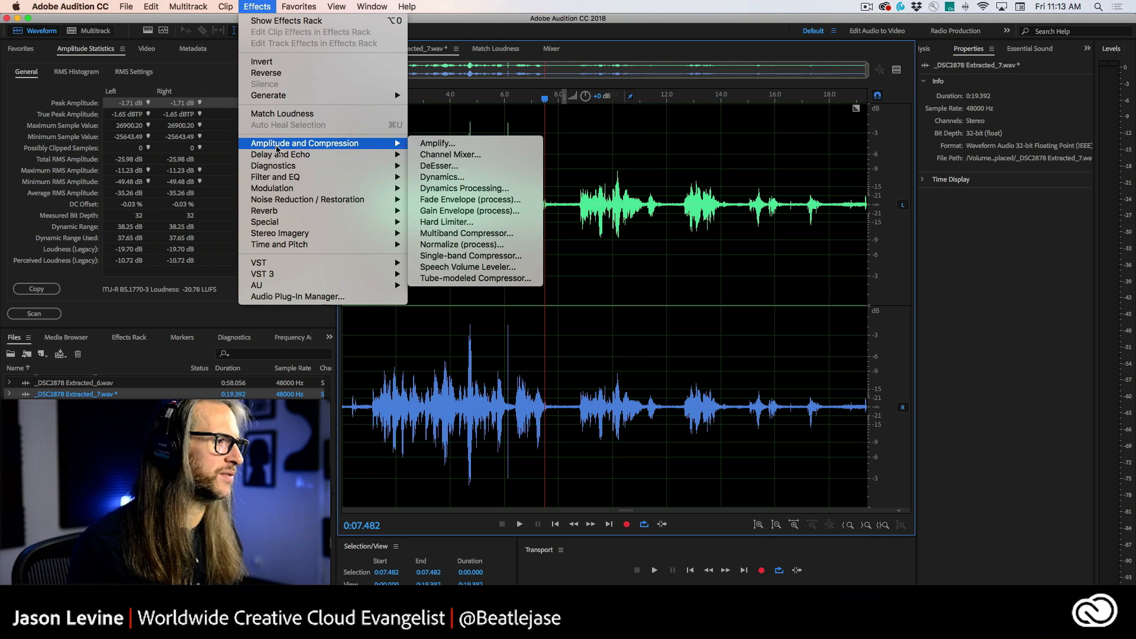
mouse_move(314, 155)
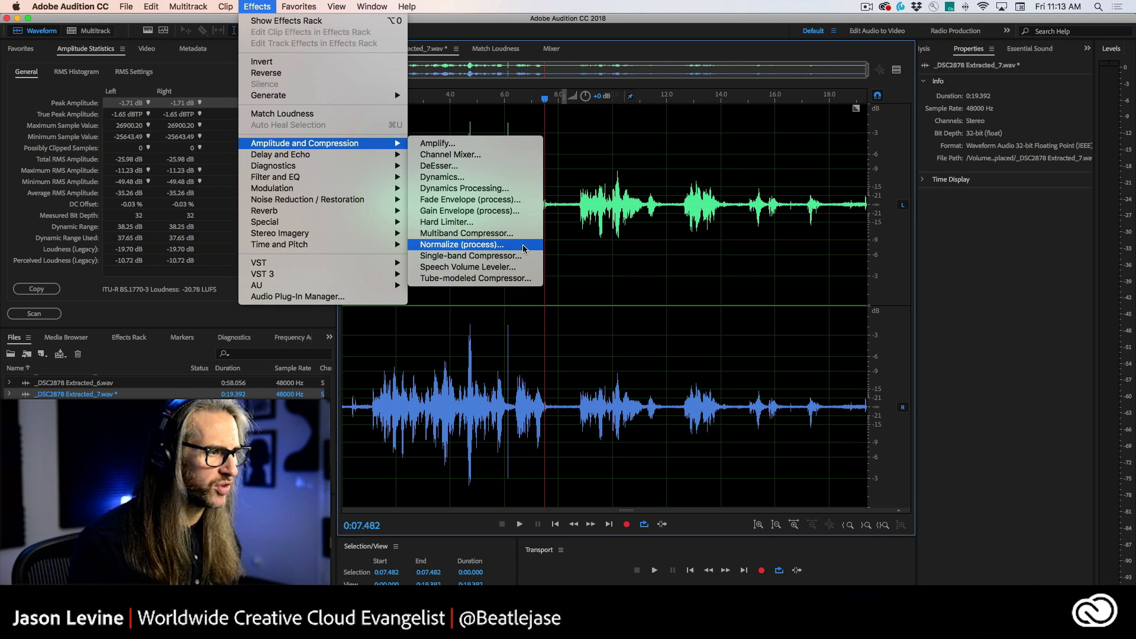
click(524, 245)
drag(562, 272, 578, 162)
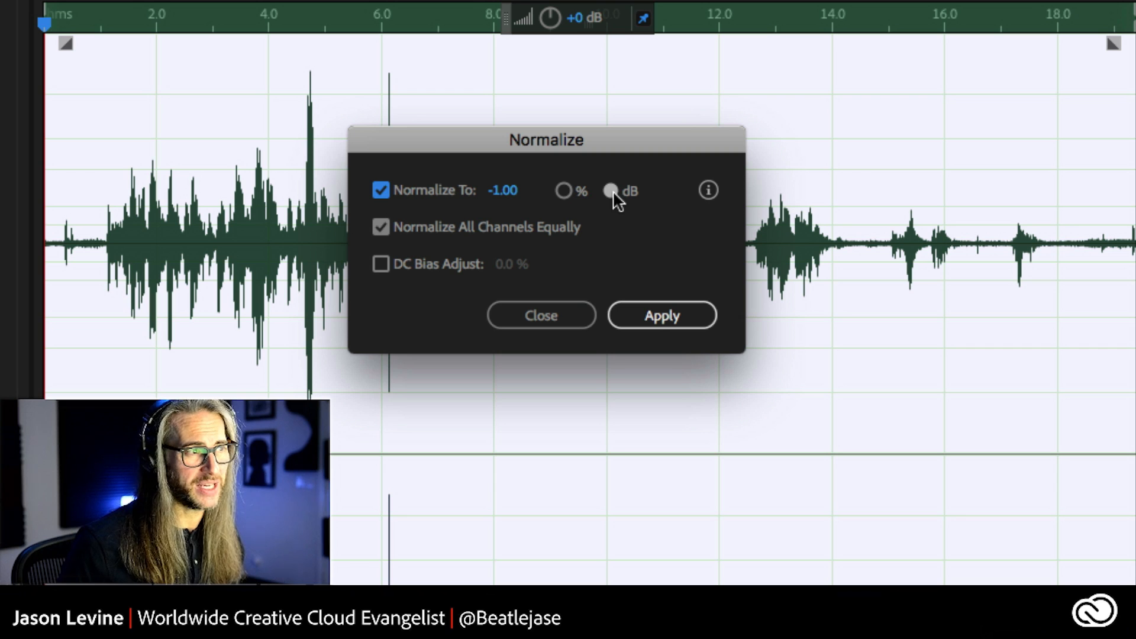
click(565, 191)
click(609, 191)
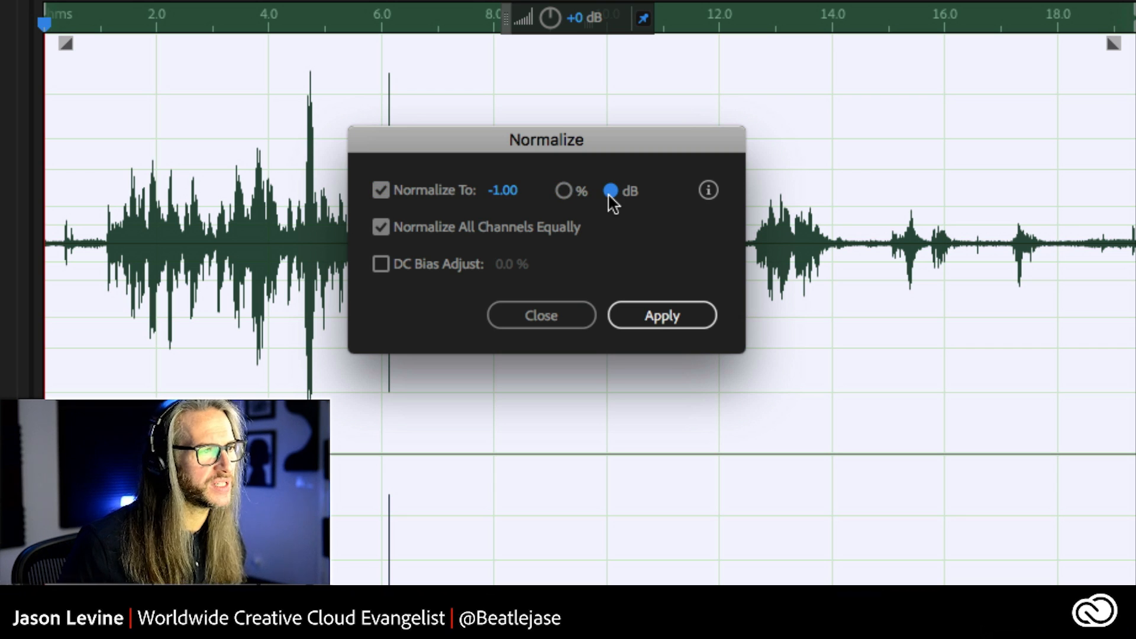
drag(503, 197, 406, 205)
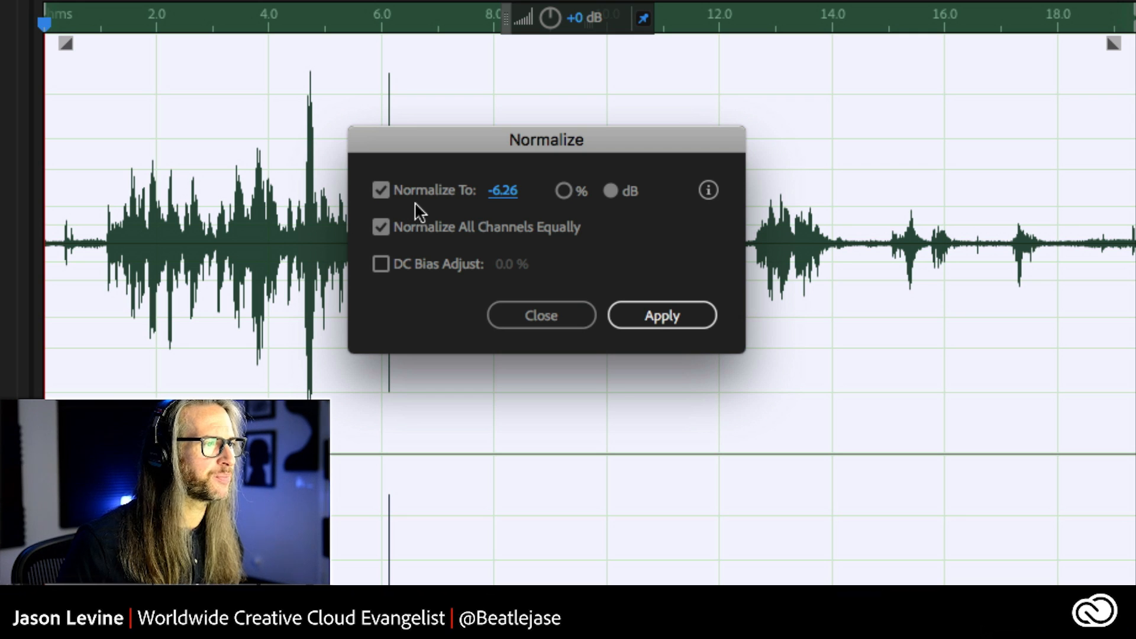
click(505, 193)
text(-6)
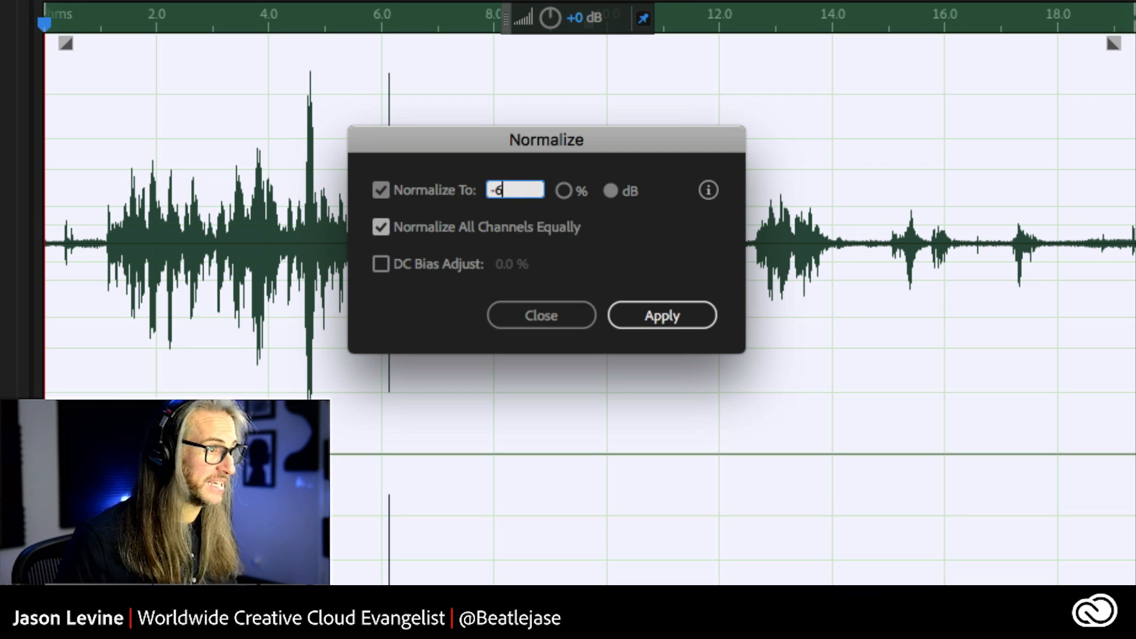
click(649, 240)
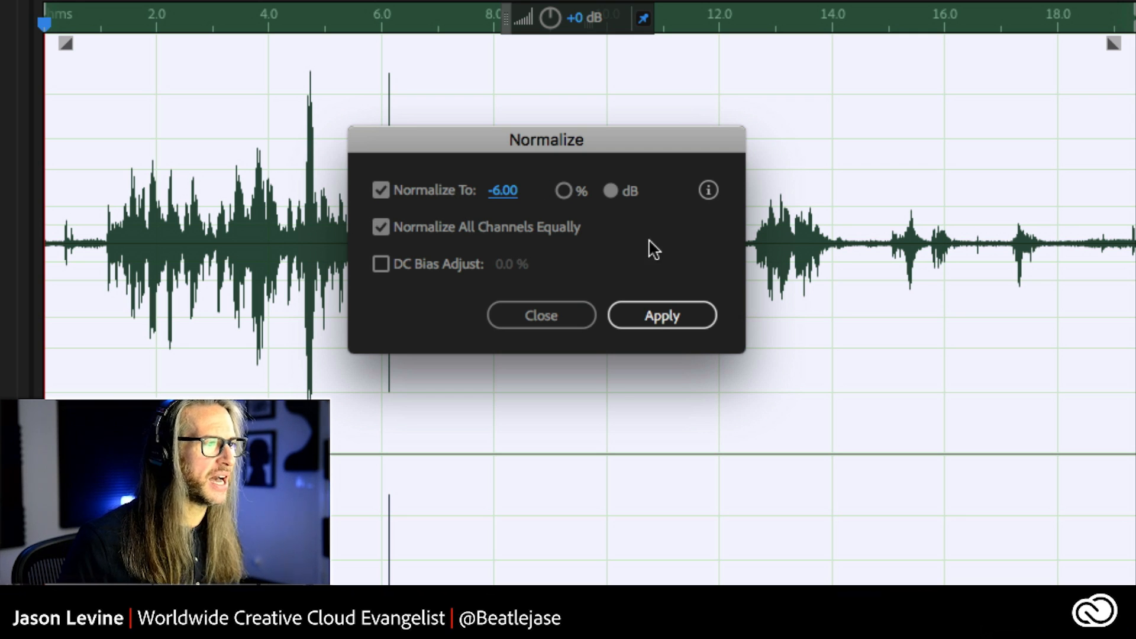
click(379, 266)
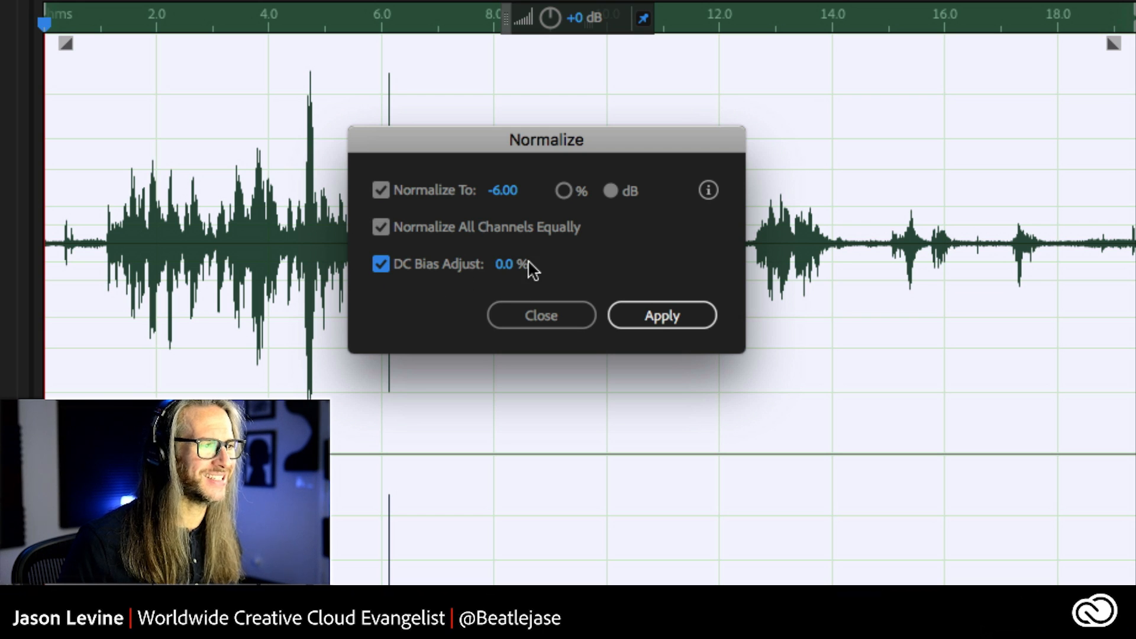
click(646, 314)
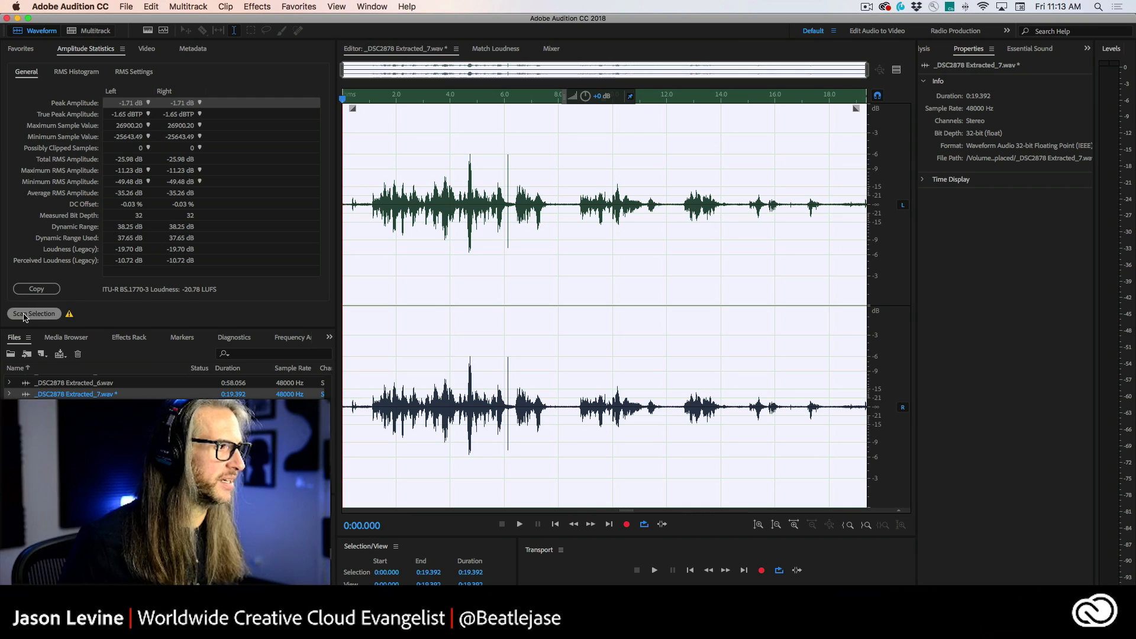
click(31, 314)
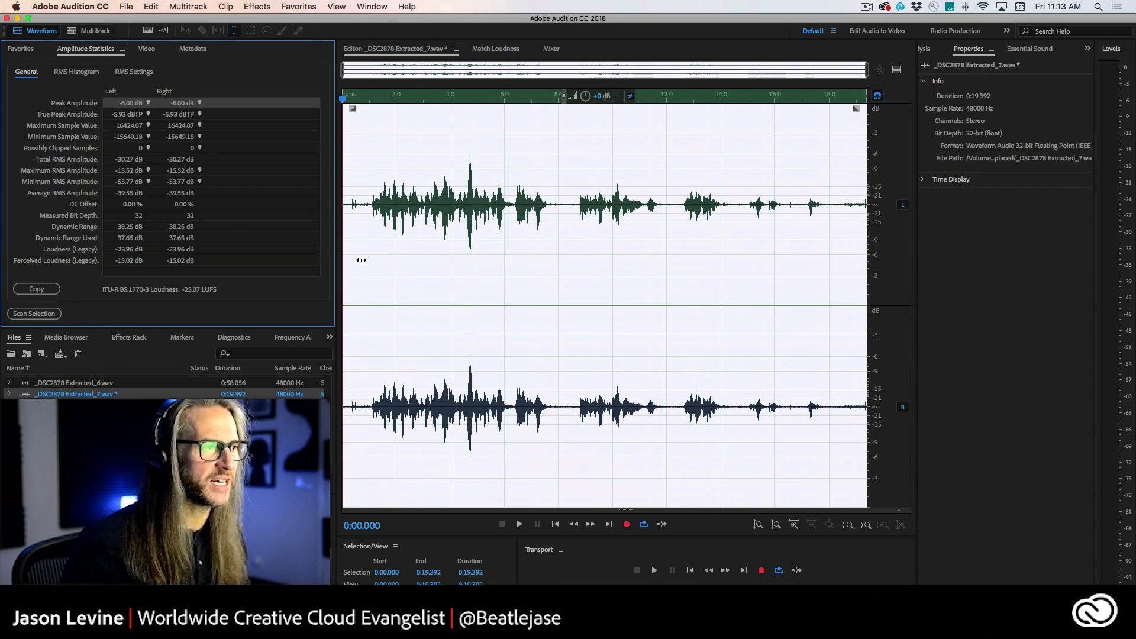
click(436, 267)
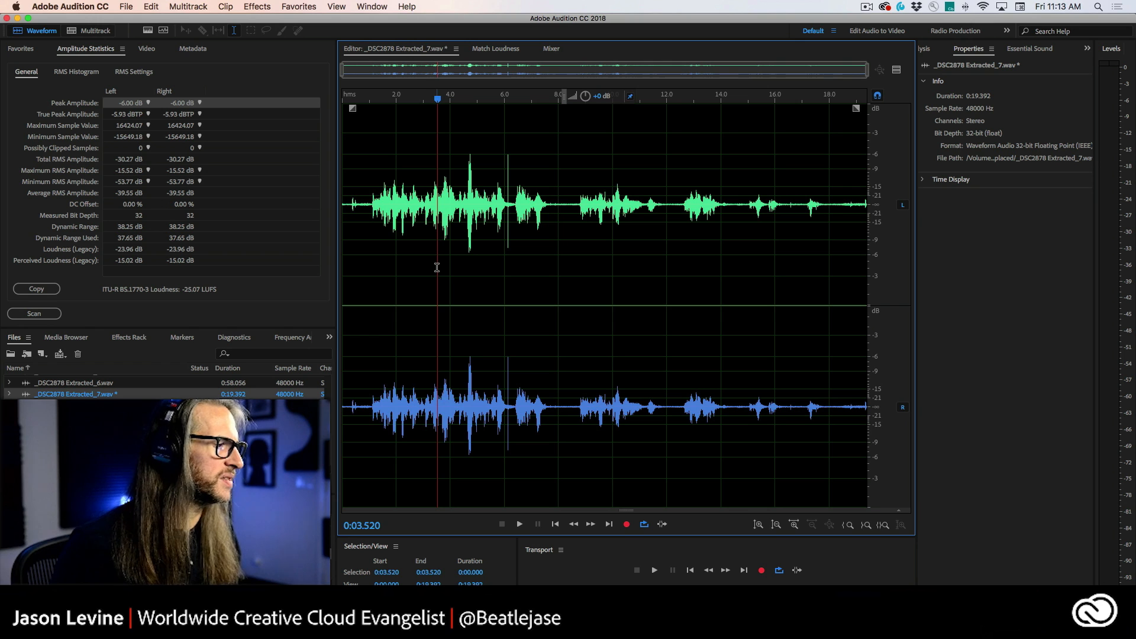
Step: Move the Diagnostics panel into the upper frame and choose the DeClipper effect there
click(225, 339)
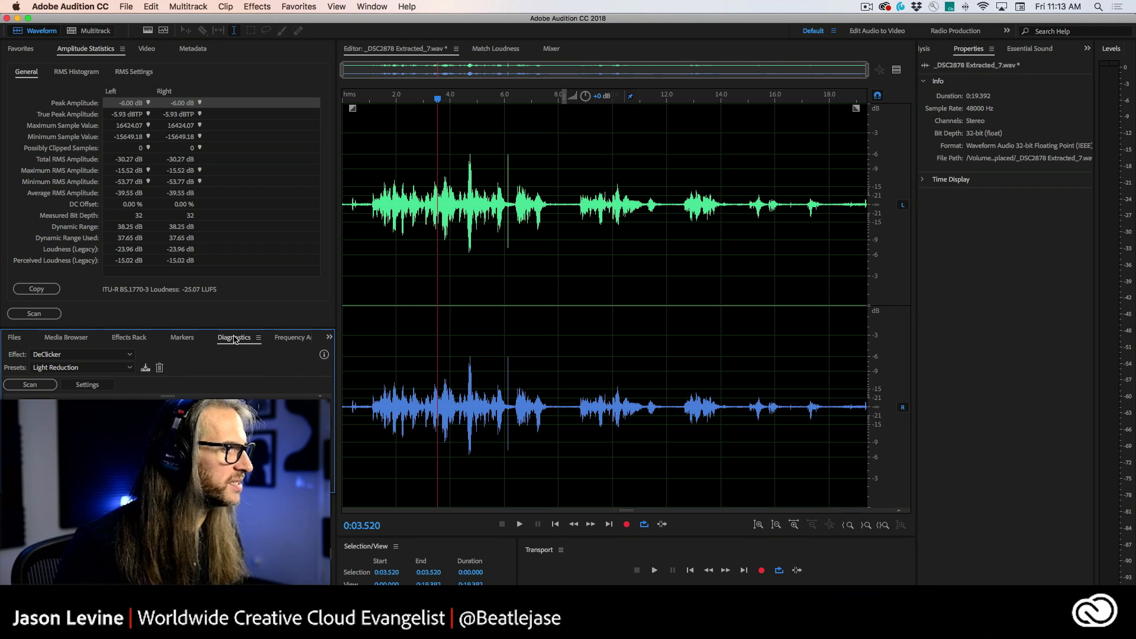
drag(235, 338, 222, 161)
click(80, 66)
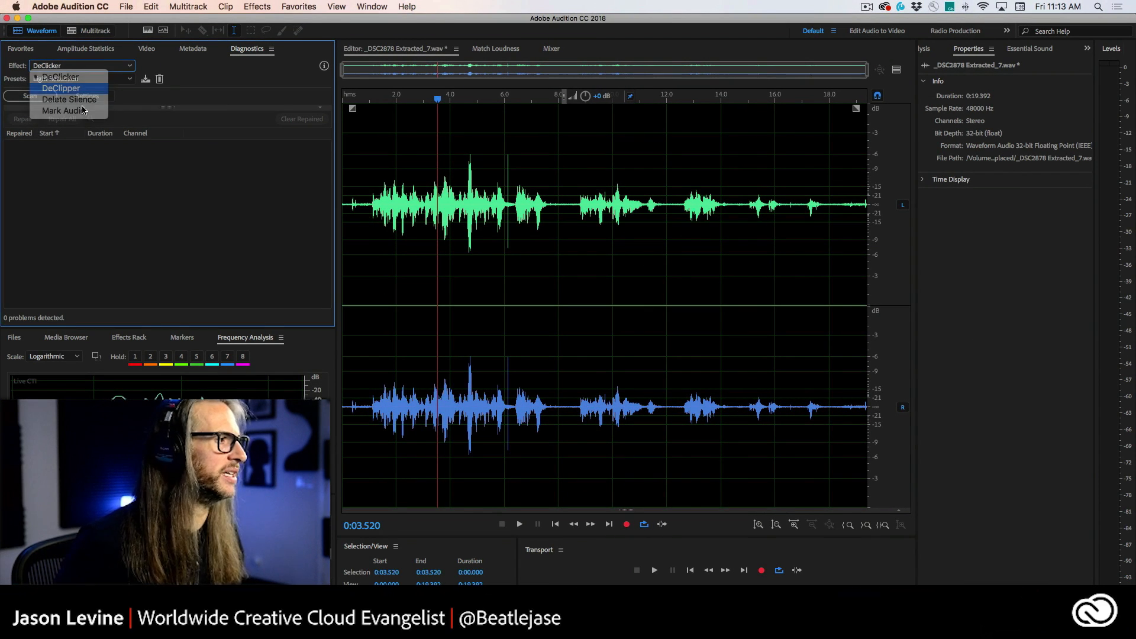
click(157, 90)
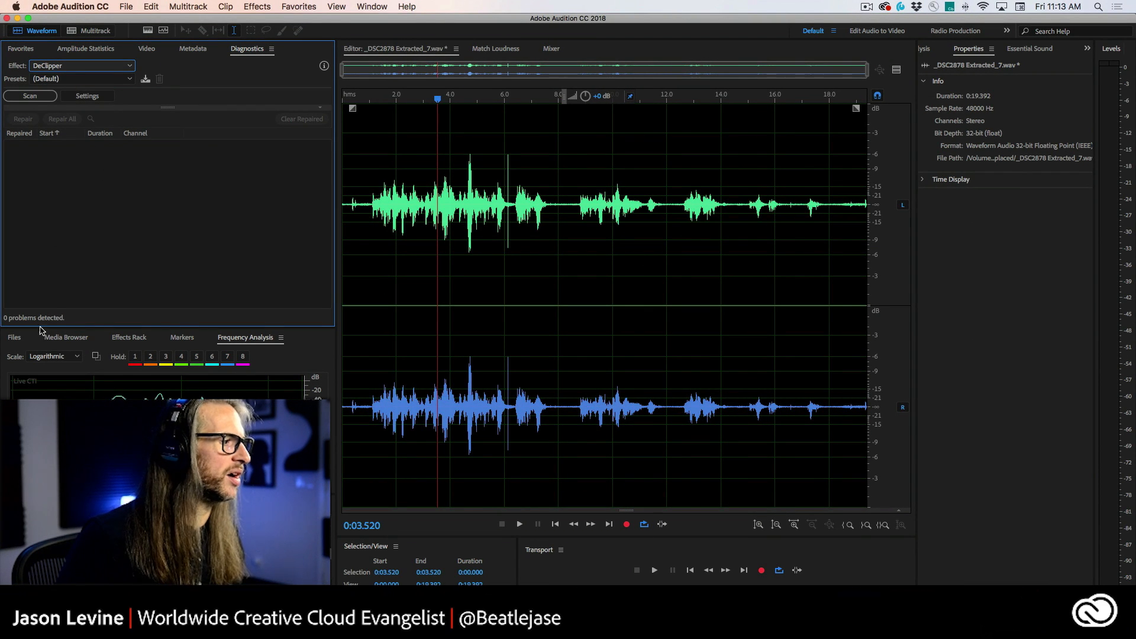
click(14, 337)
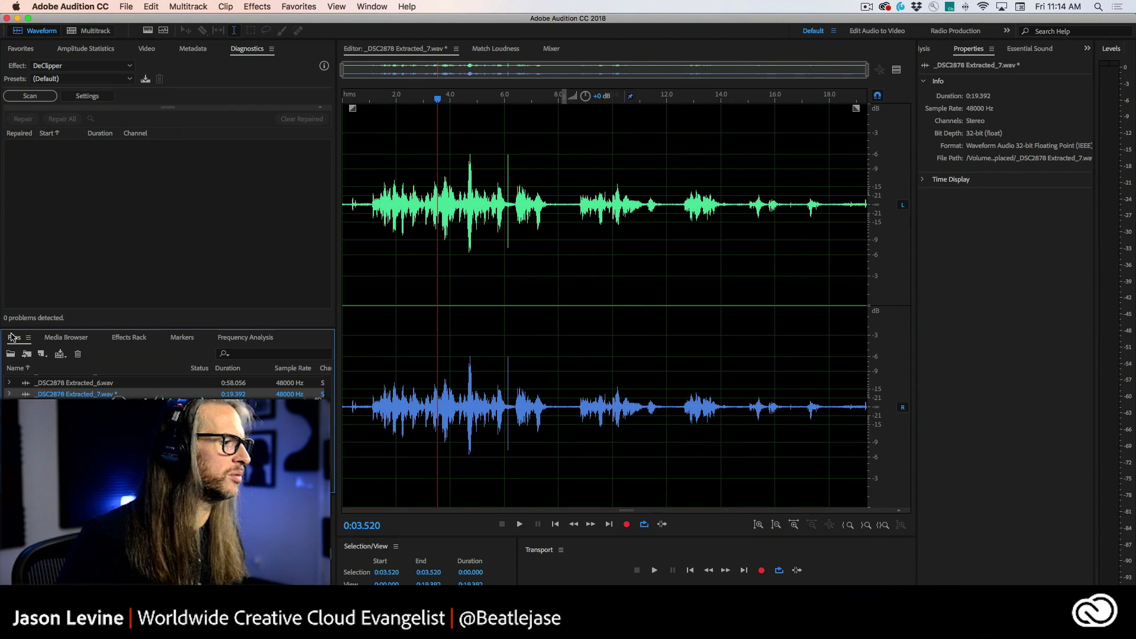
Step: Open the file DHall1_002.wav from the MAX 2014 DEMOS folder
click(124, 6)
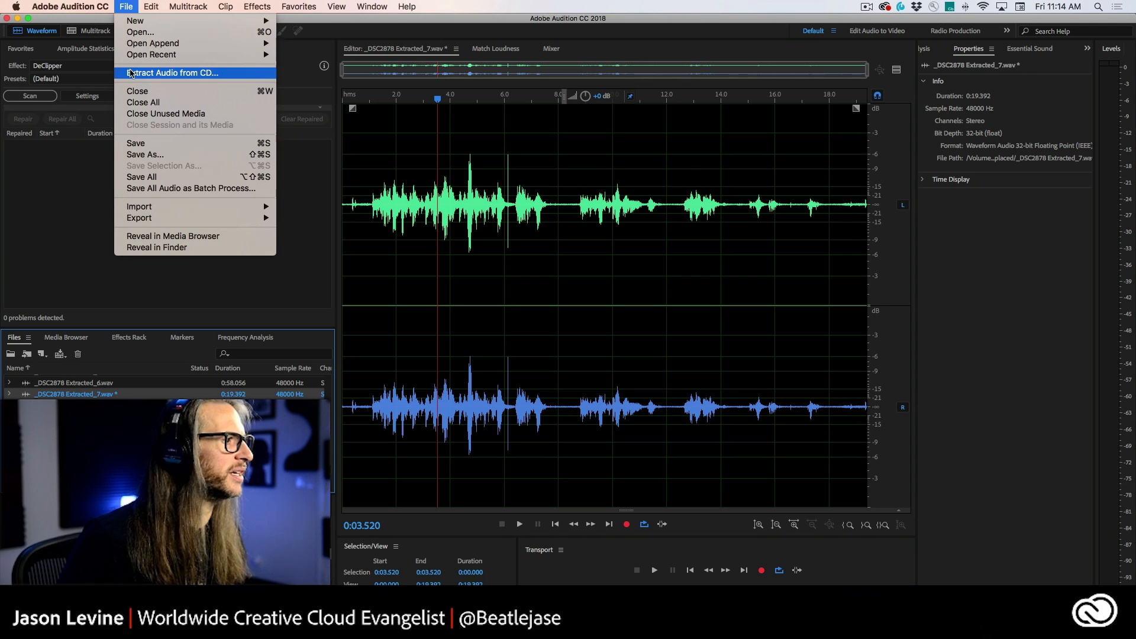
click(148, 32)
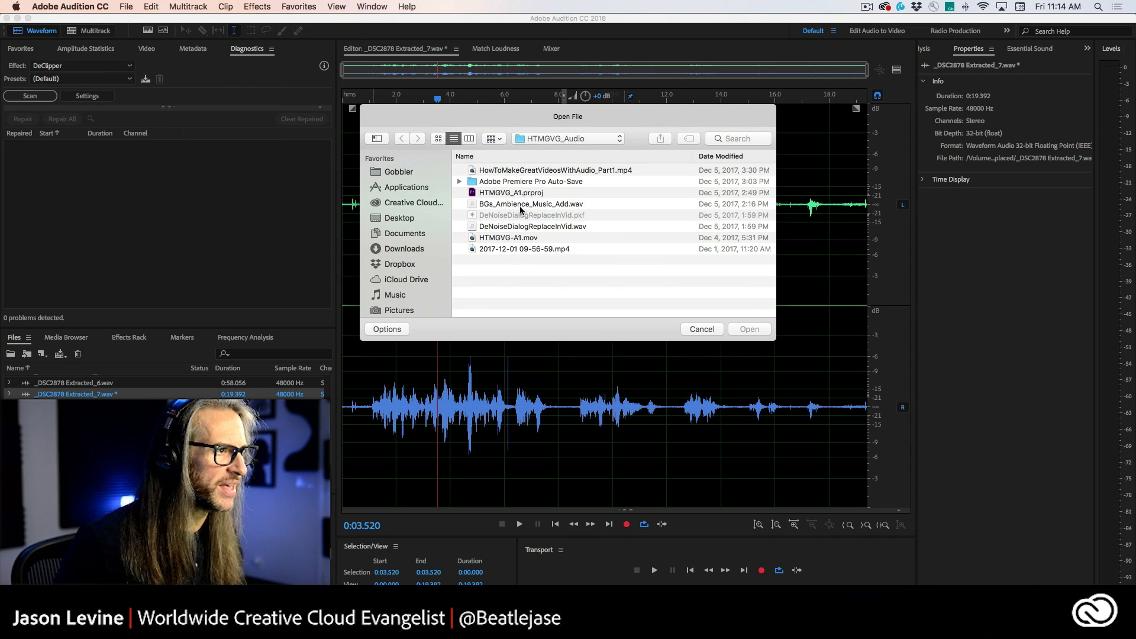
click(559, 138)
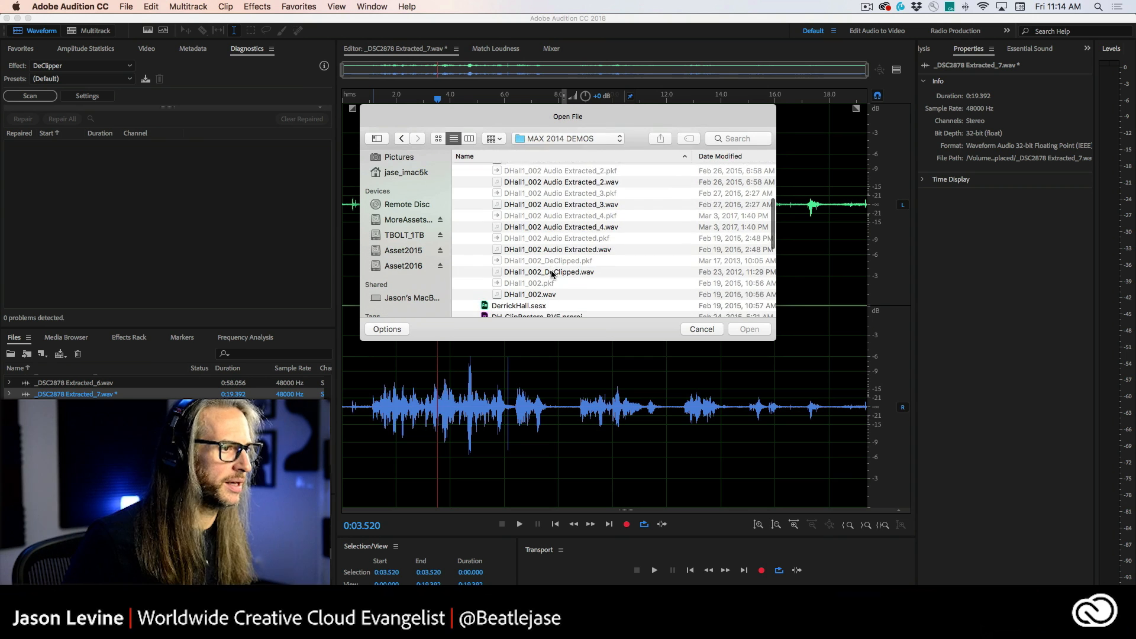
scroll(482, 272, down, 3)
click(552, 309)
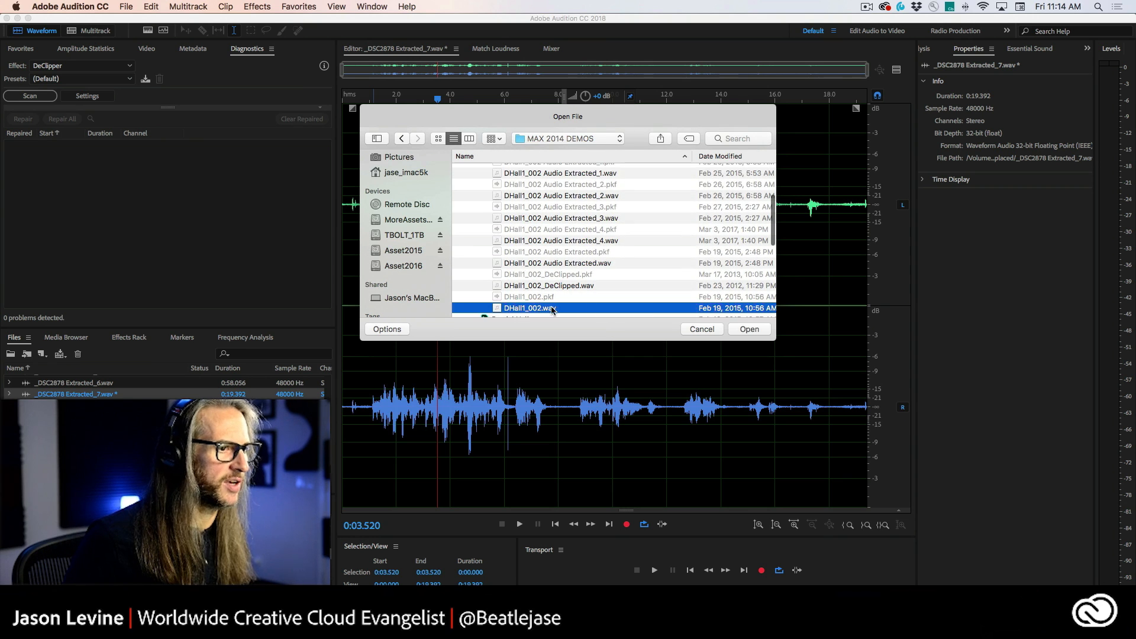
click(750, 328)
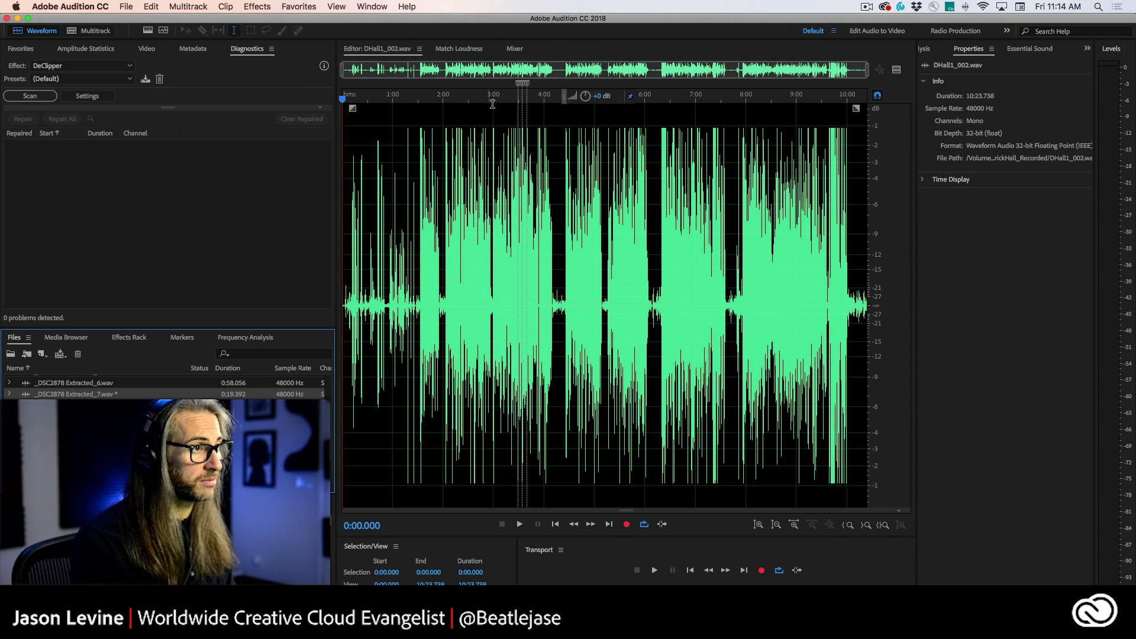
Step: Zoom into the passage between about 3:27 and 3:35 and play it back from 3:28
scroll(520, 125, up, 5)
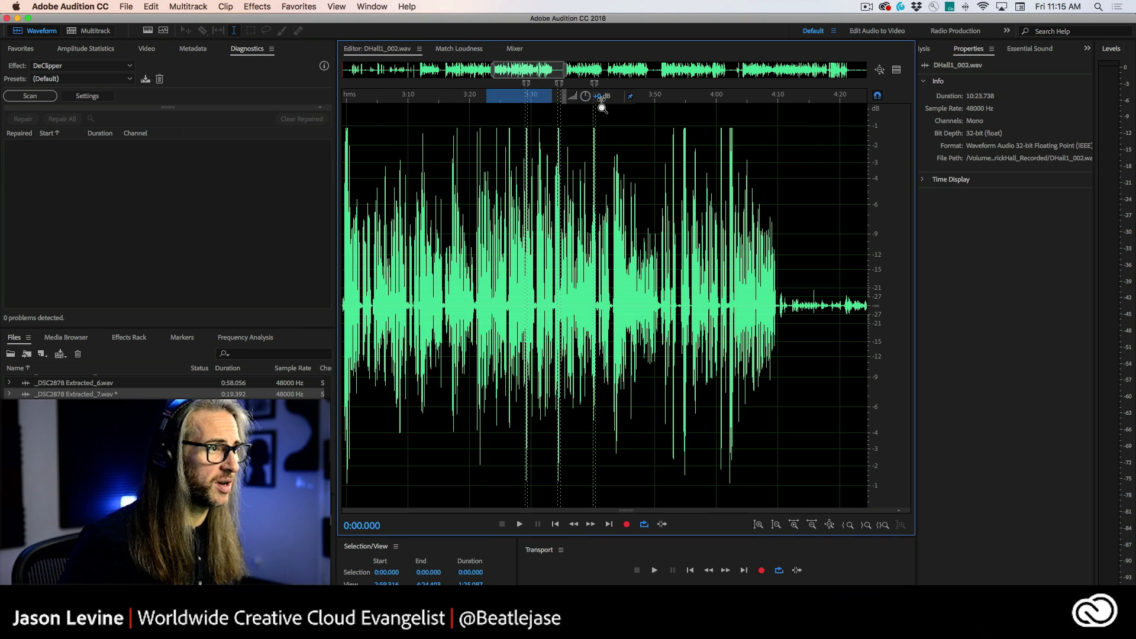
scroll(529, 115, up, 5)
drag(474, 101, 689, 100)
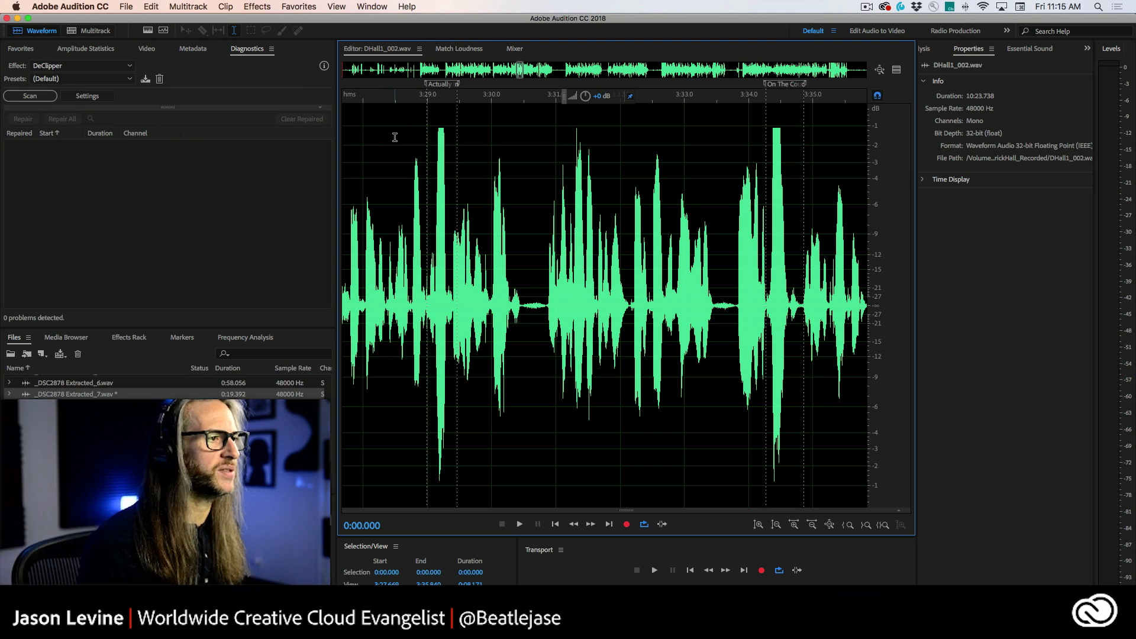
scroll(397, 136, left, 3)
click(402, 239)
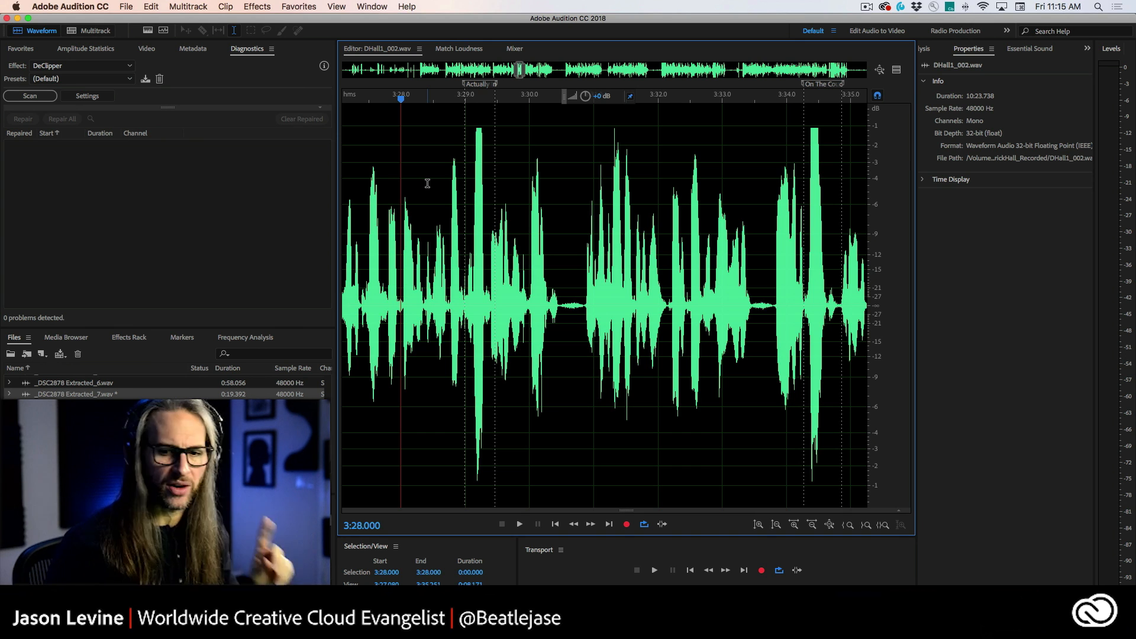
key(space)
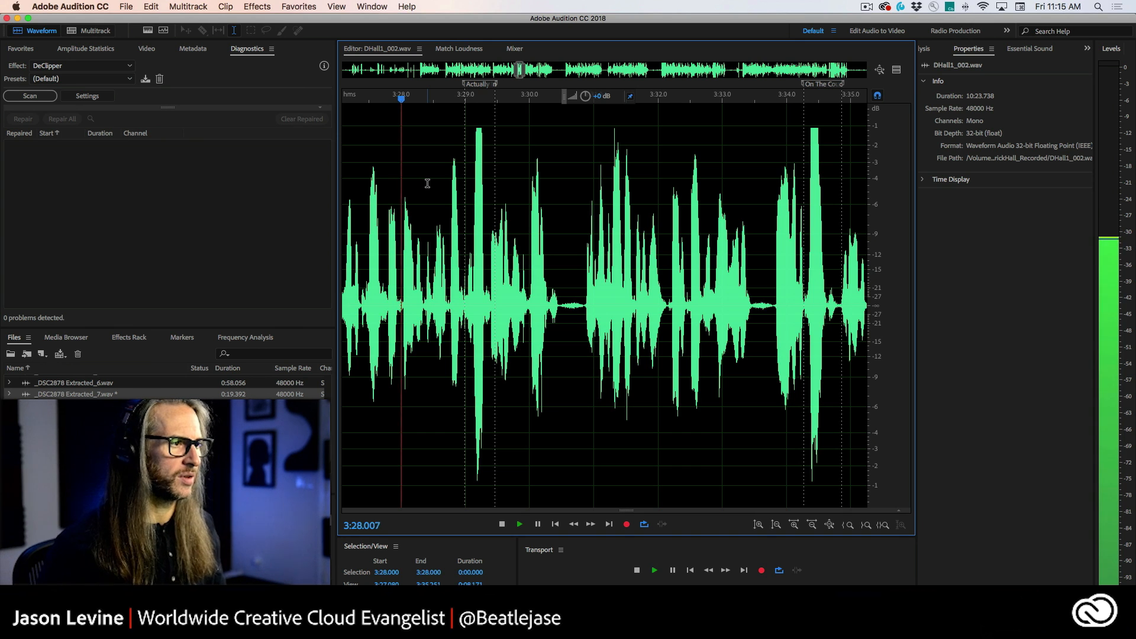
click(461, 178)
click(461, 178)
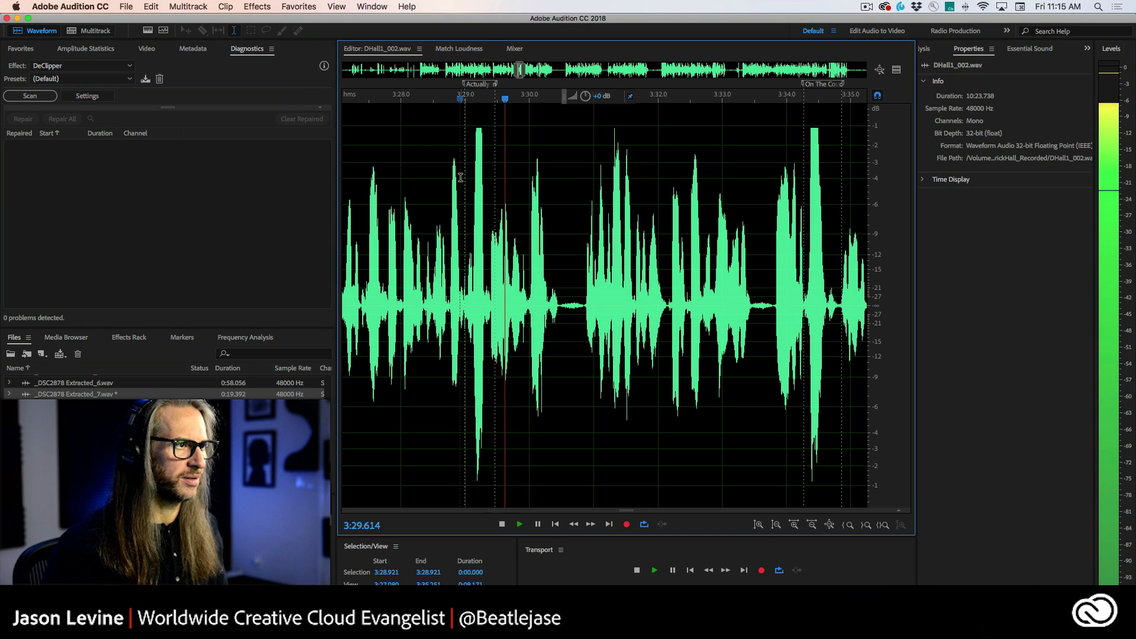
click(460, 178)
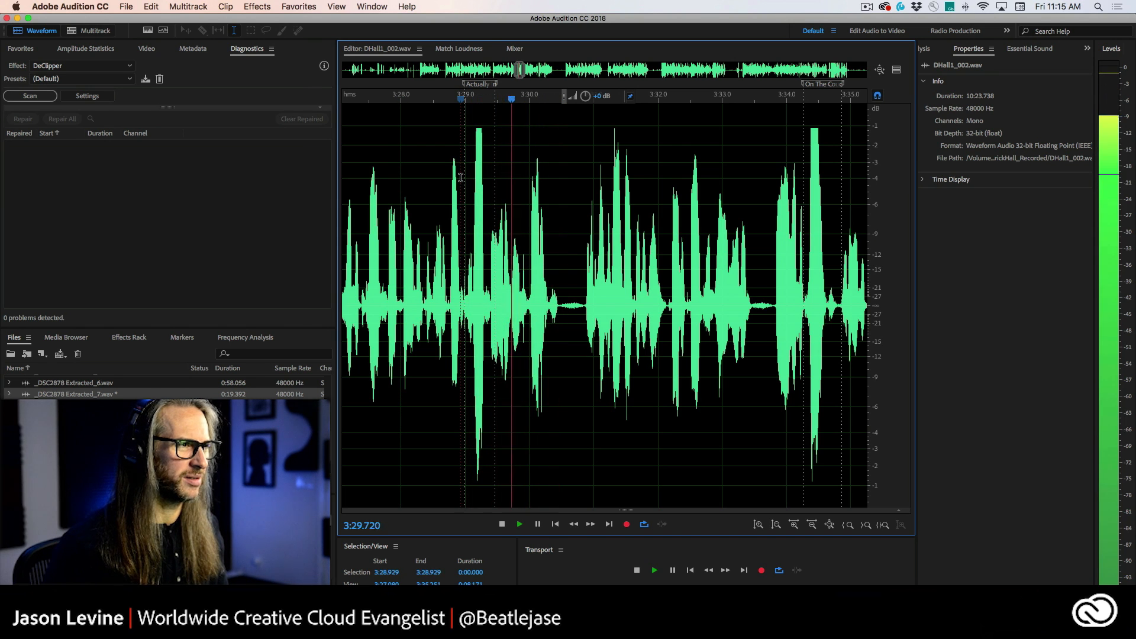
key(space)
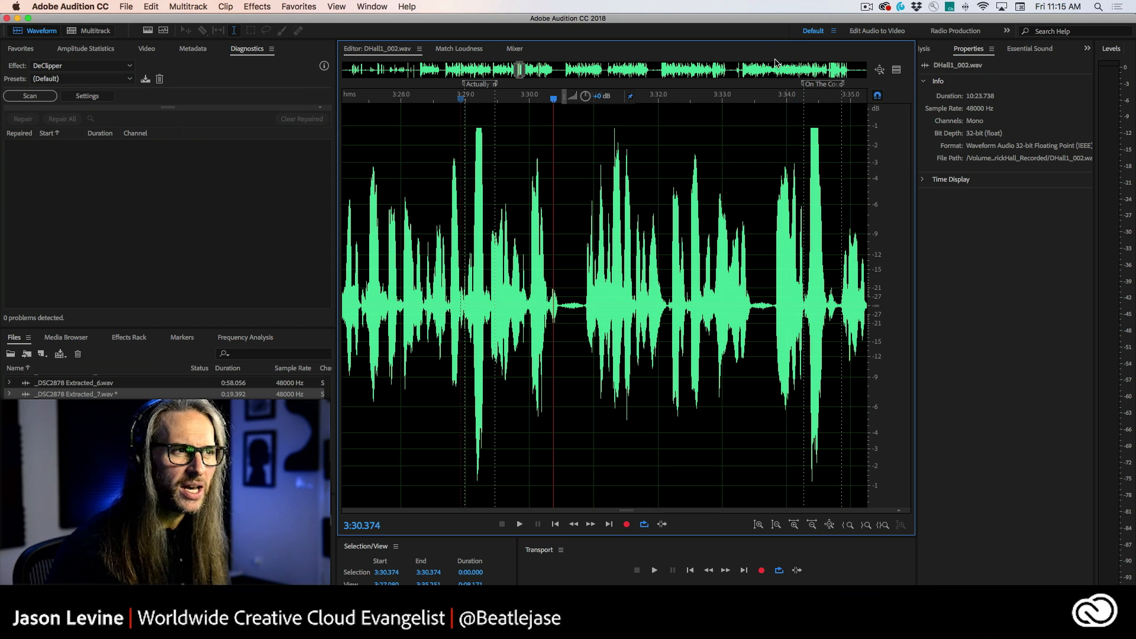
Step: Play back the clipped dialogue starting around 3:33.7
click(804, 127)
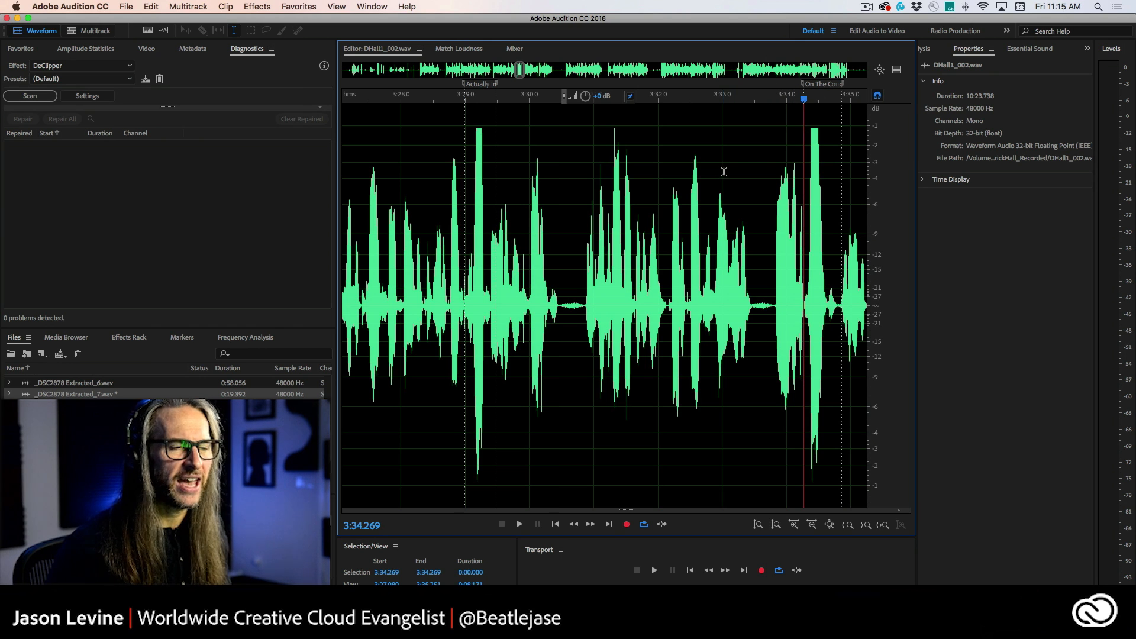
click(771, 179)
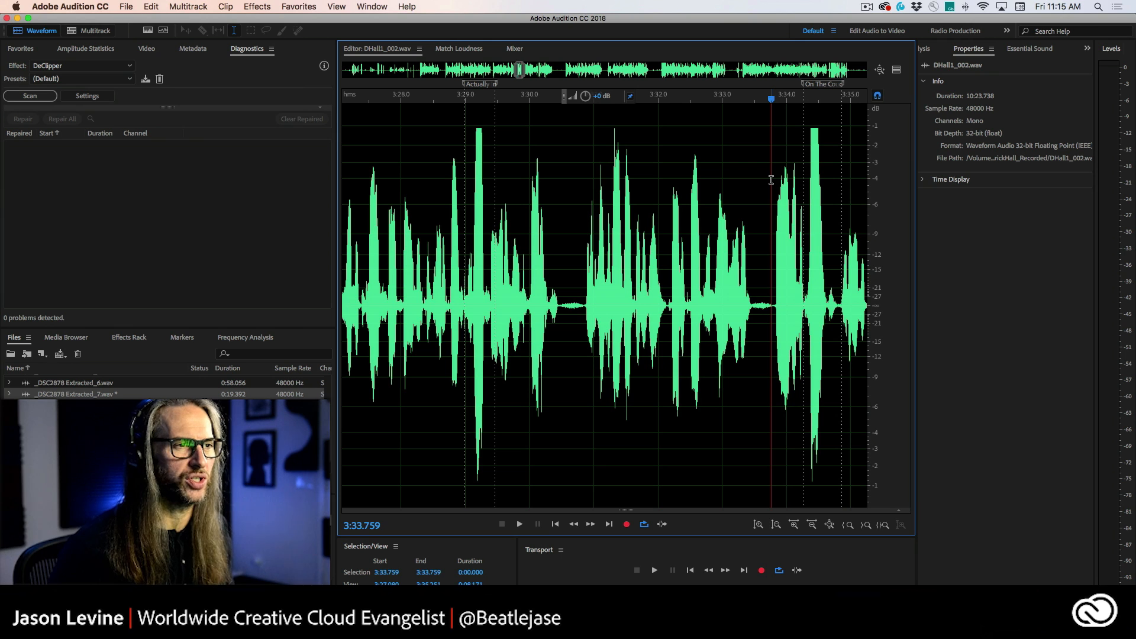
key(space)
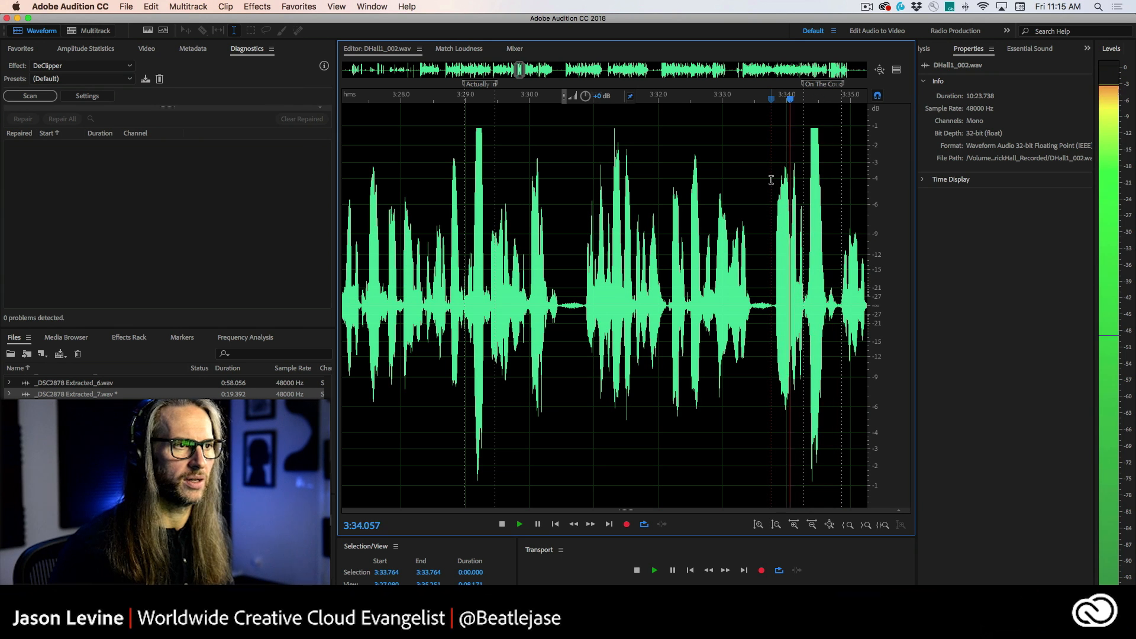
click(770, 178)
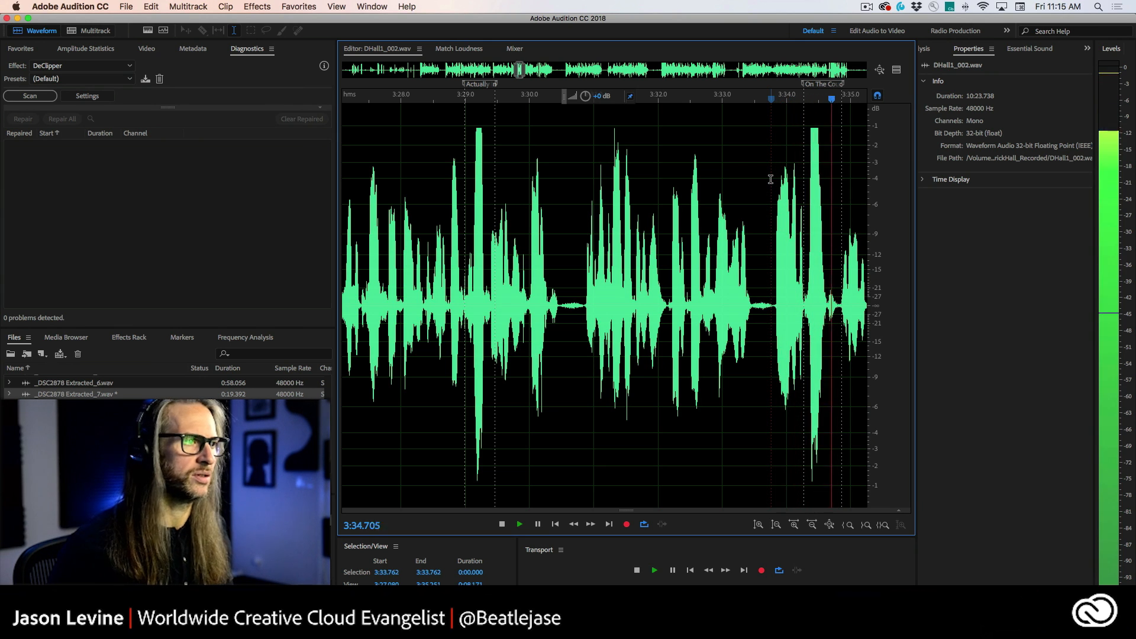
key(space)
Step: Select the passage from 3:27.393 to 3:35.000 and scan it with the DeClipper effect at default settings
drag(362, 212, 853, 248)
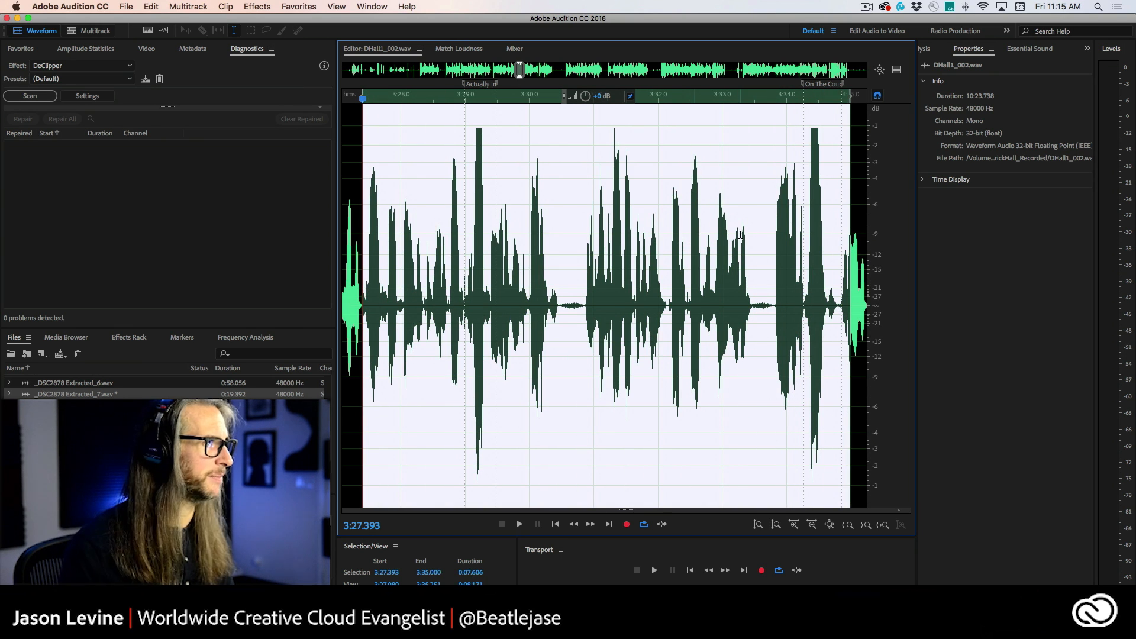
click(90, 66)
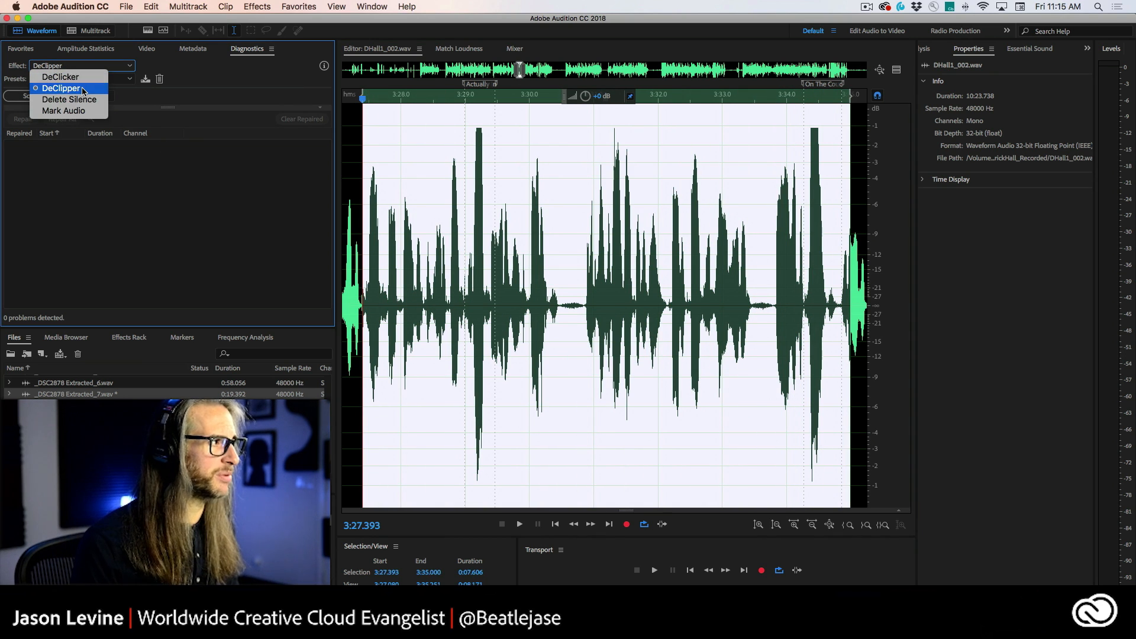
click(82, 89)
click(83, 80)
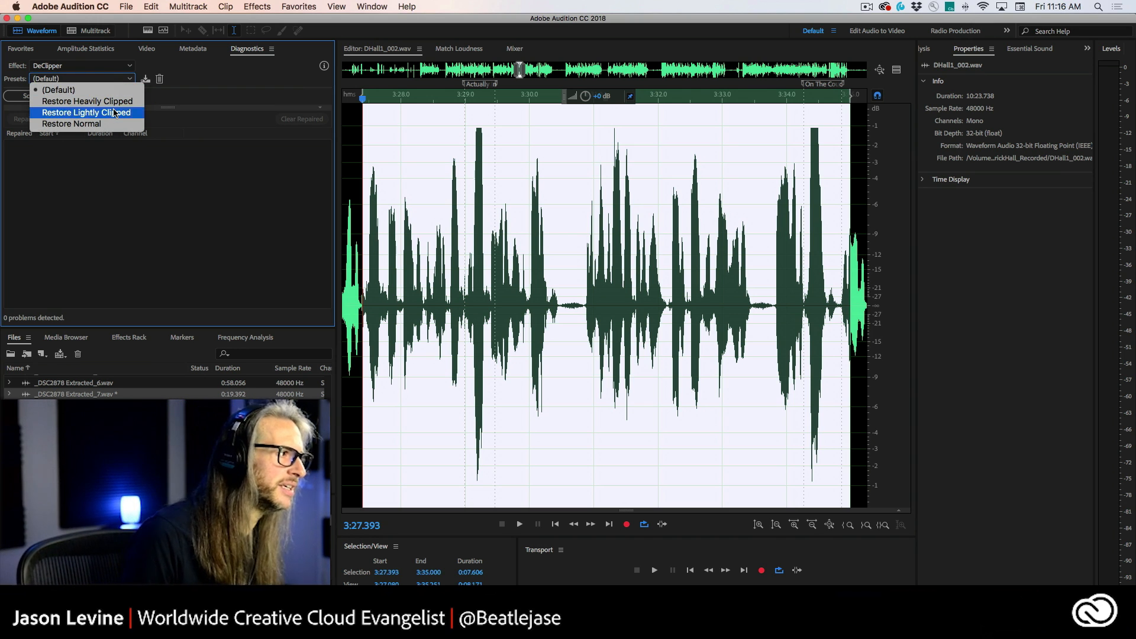
click(123, 188)
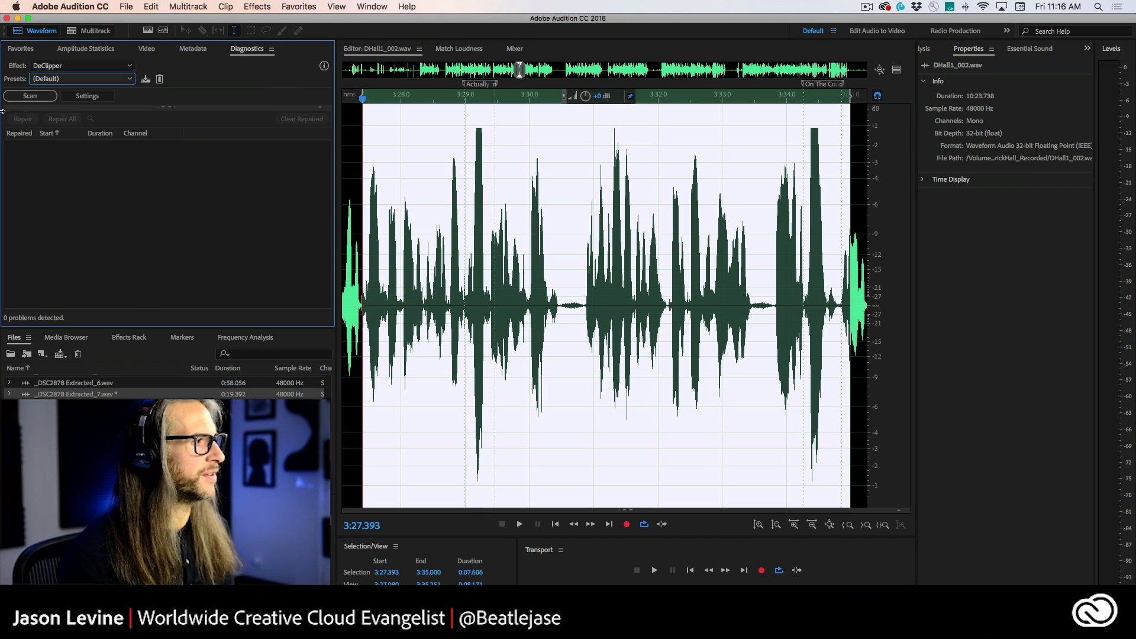
click(30, 95)
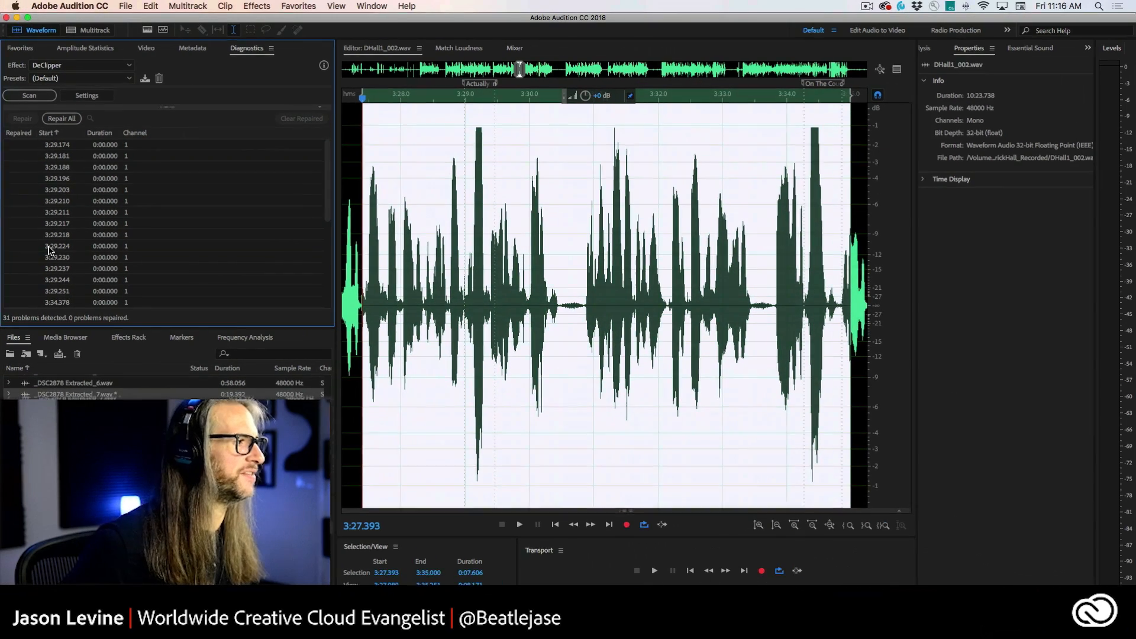
Step: Switch the DeClipper preset to Restore Lightly Clipped and repair all detected problems
click(74, 79)
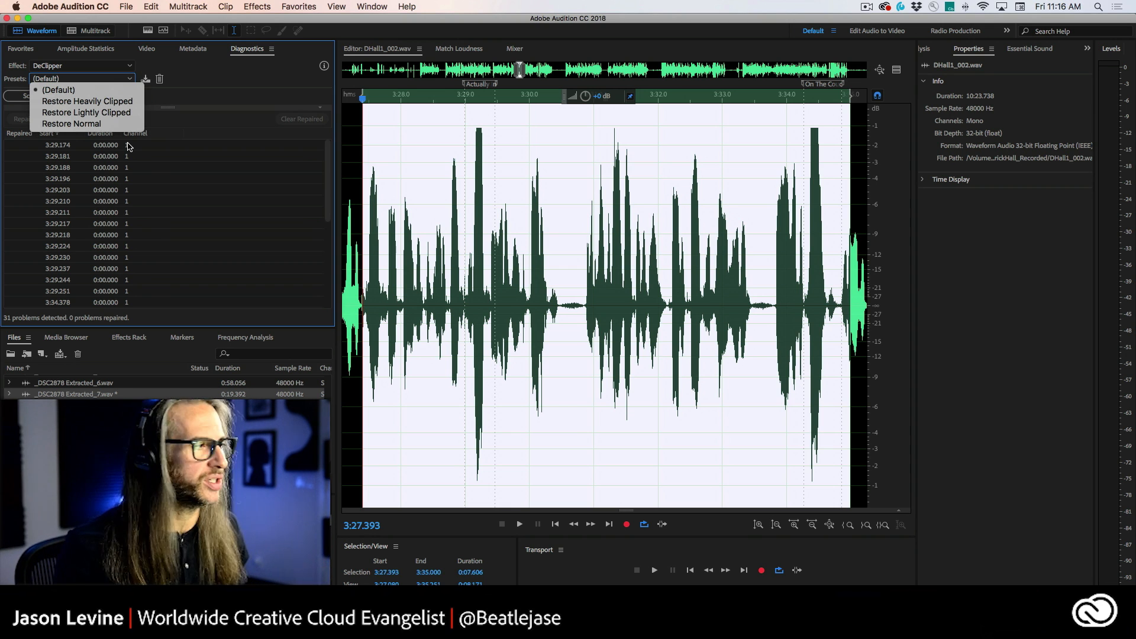
click(115, 112)
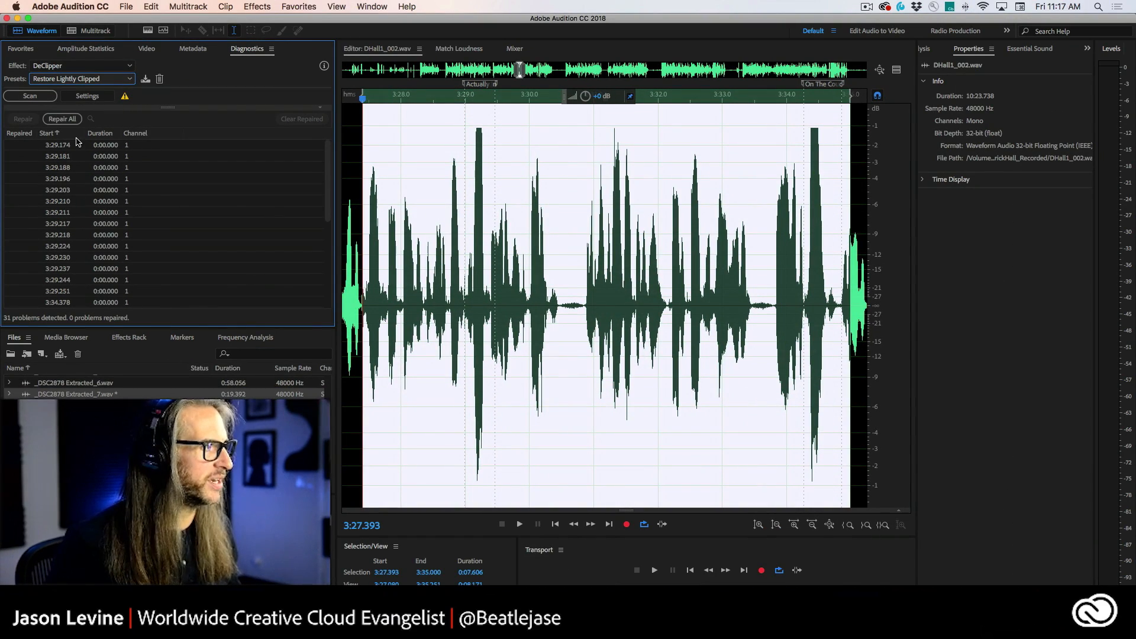
click(62, 119)
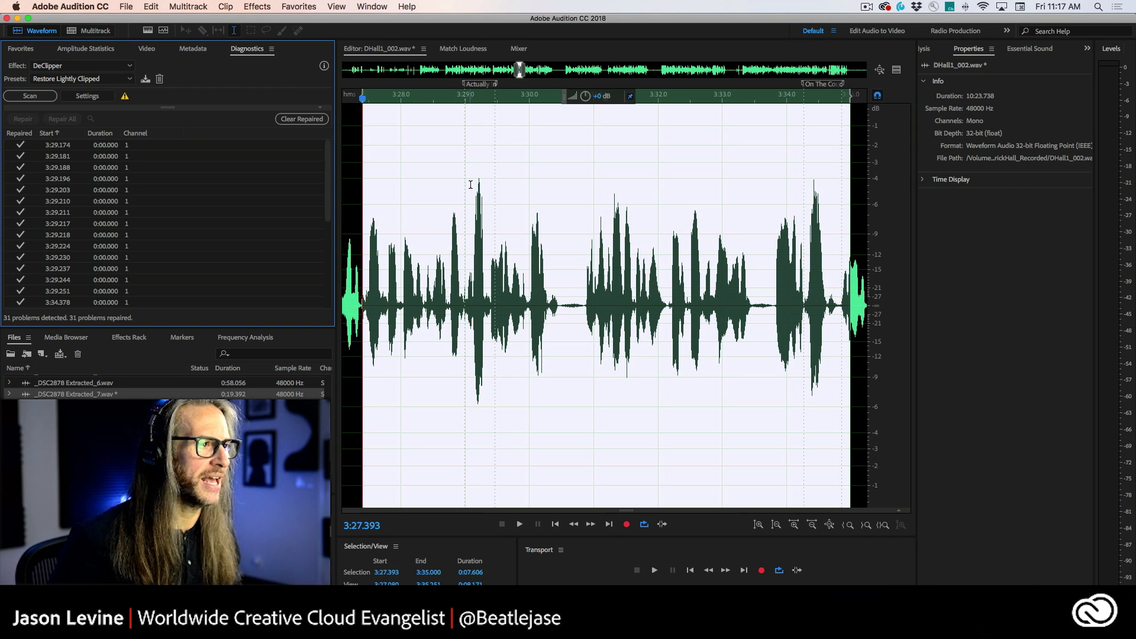
Step: Select the repaired peak near 3:29 and play back the surrounding dialogue to audition the repair
drag(470, 185, 489, 192)
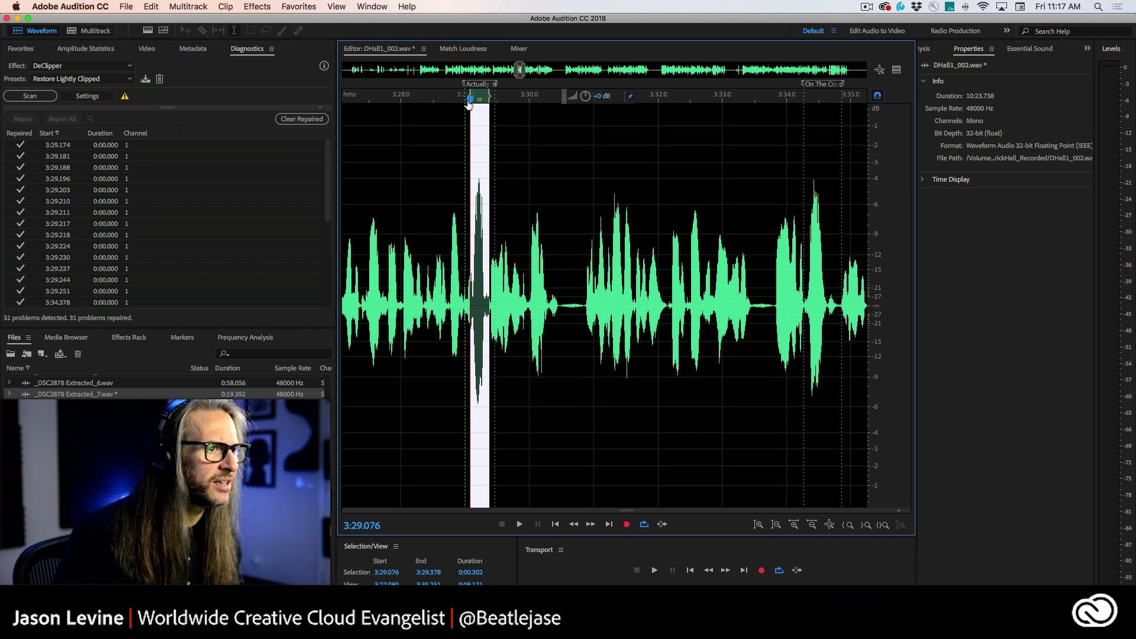
scroll(470, 100, up, 5)
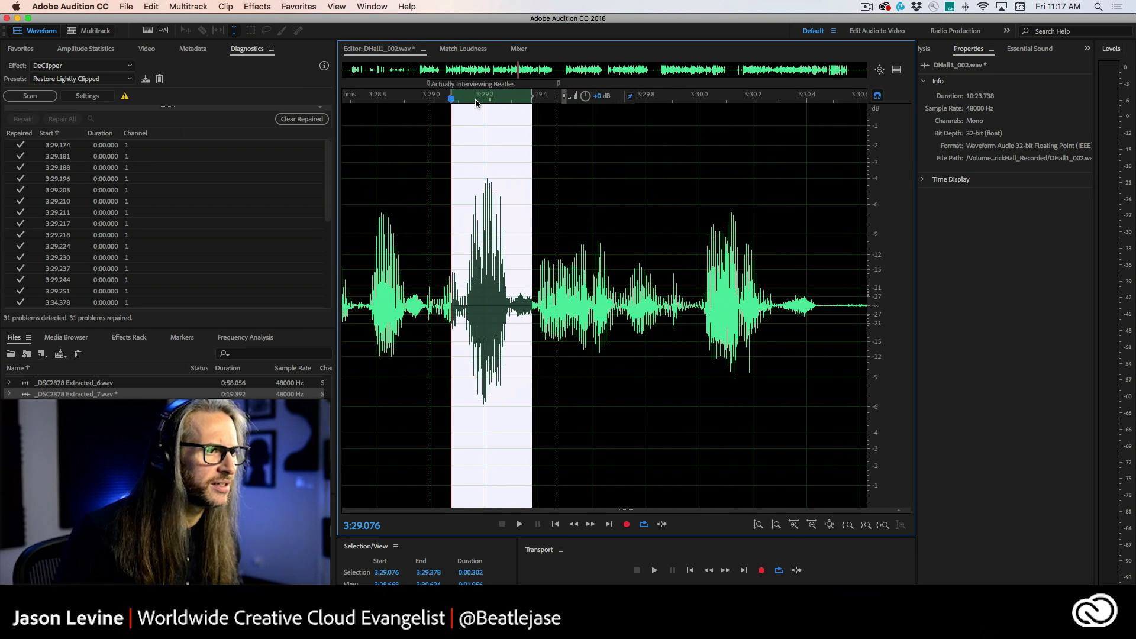
scroll(702, 140, down, 2)
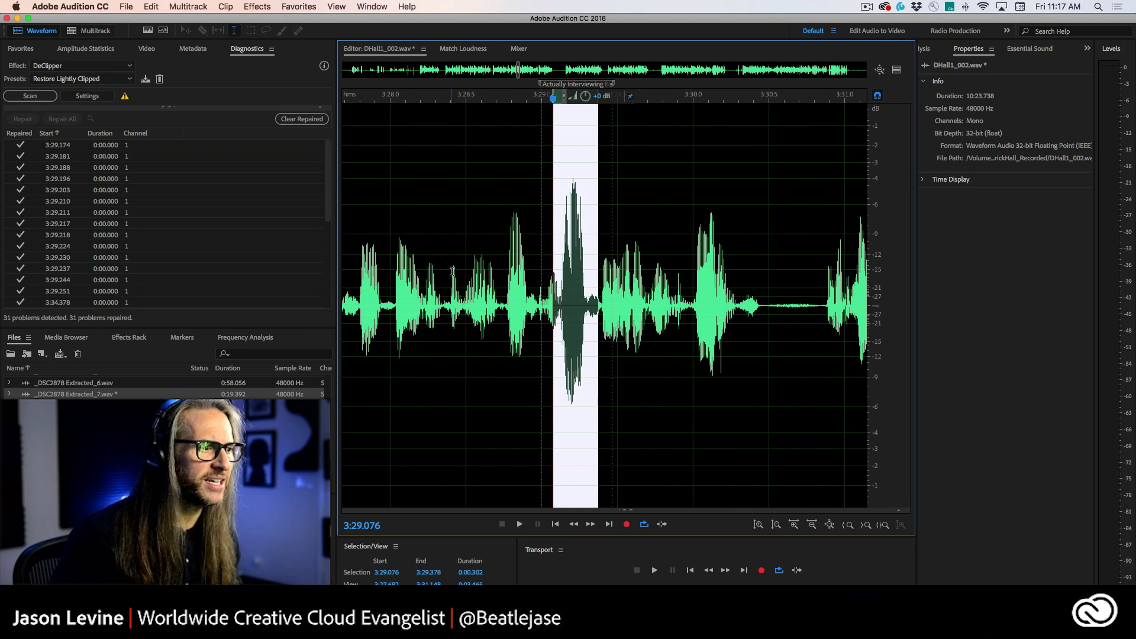
click(460, 251)
key(space)
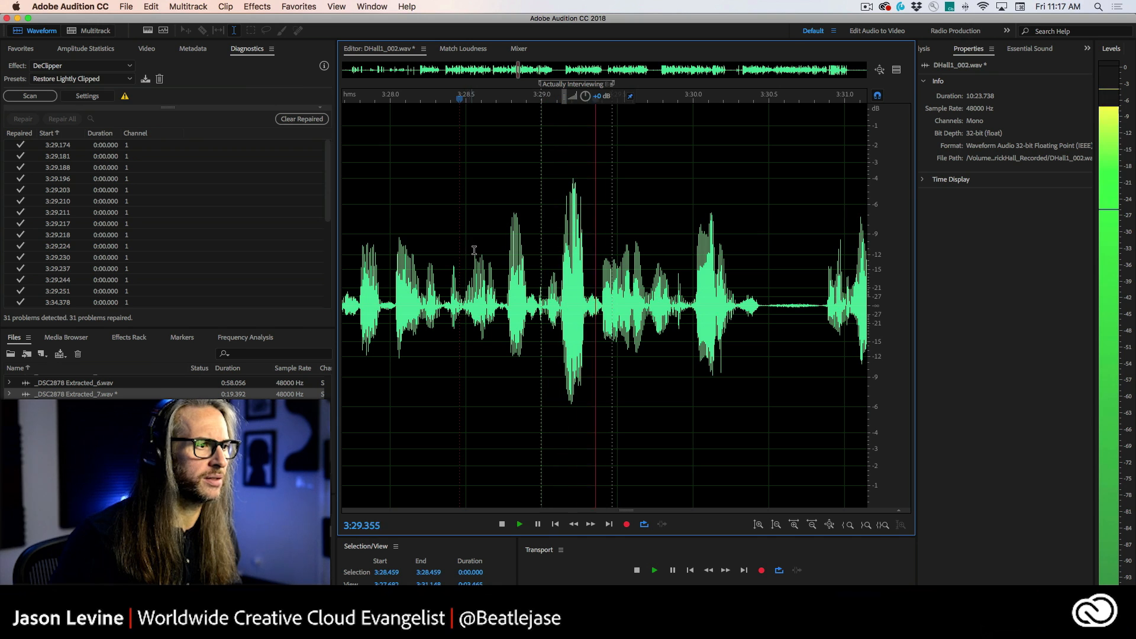
click(473, 251)
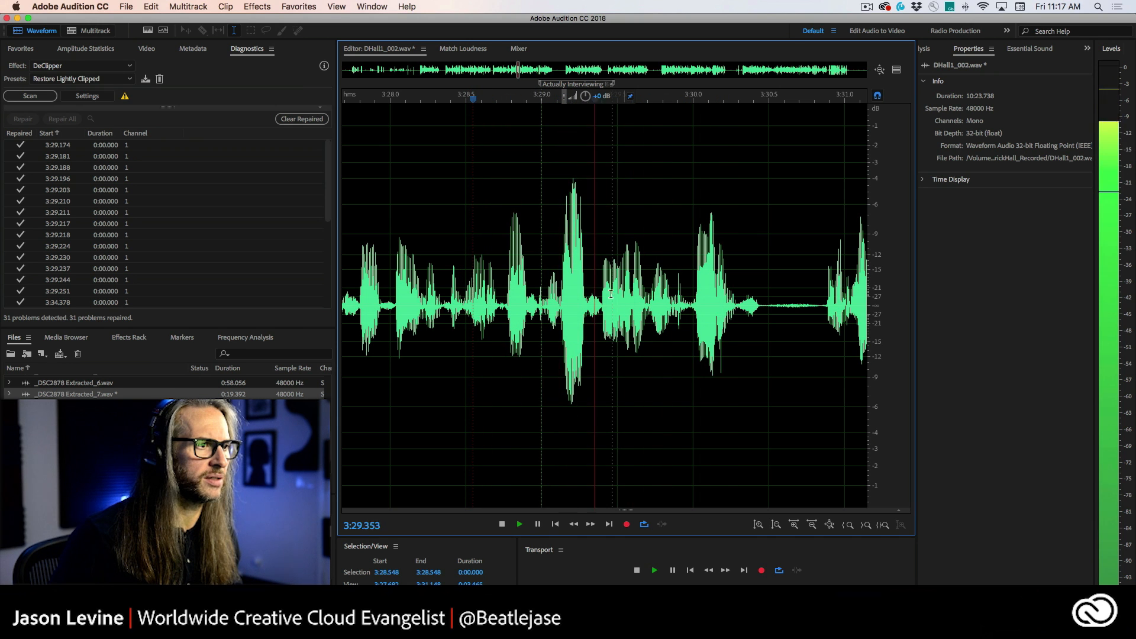
key(space)
Step: Play back the repaired dialogue around 3:33.7 to compare the clipped peaks
scroll(637, 287, down, 4)
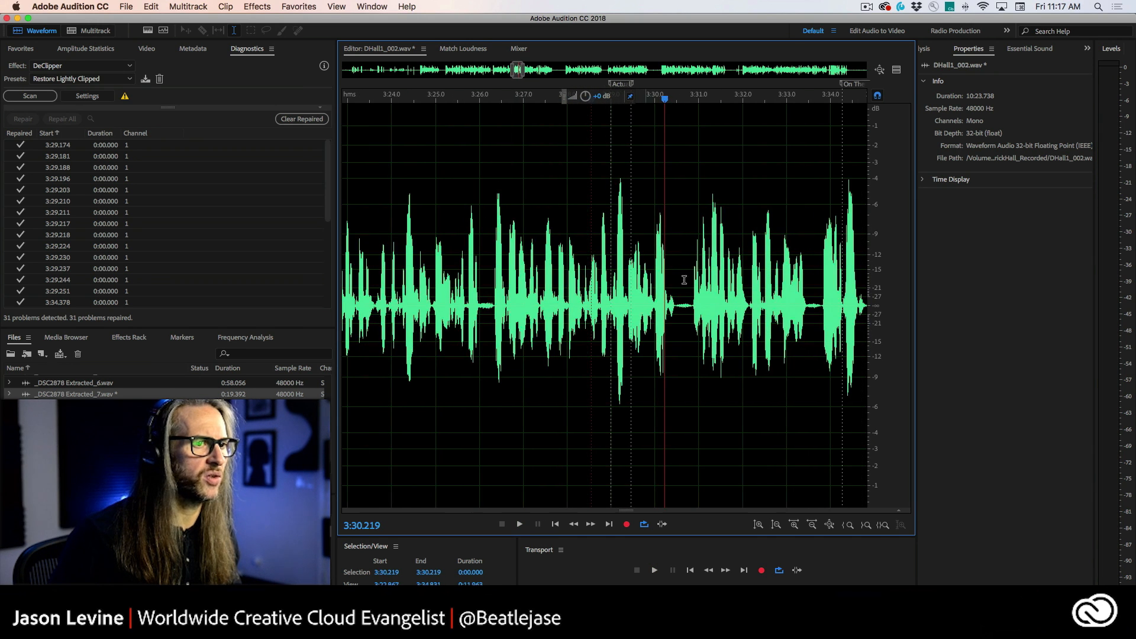
scroll(800, 256, right, 1)
click(793, 249)
key(space)
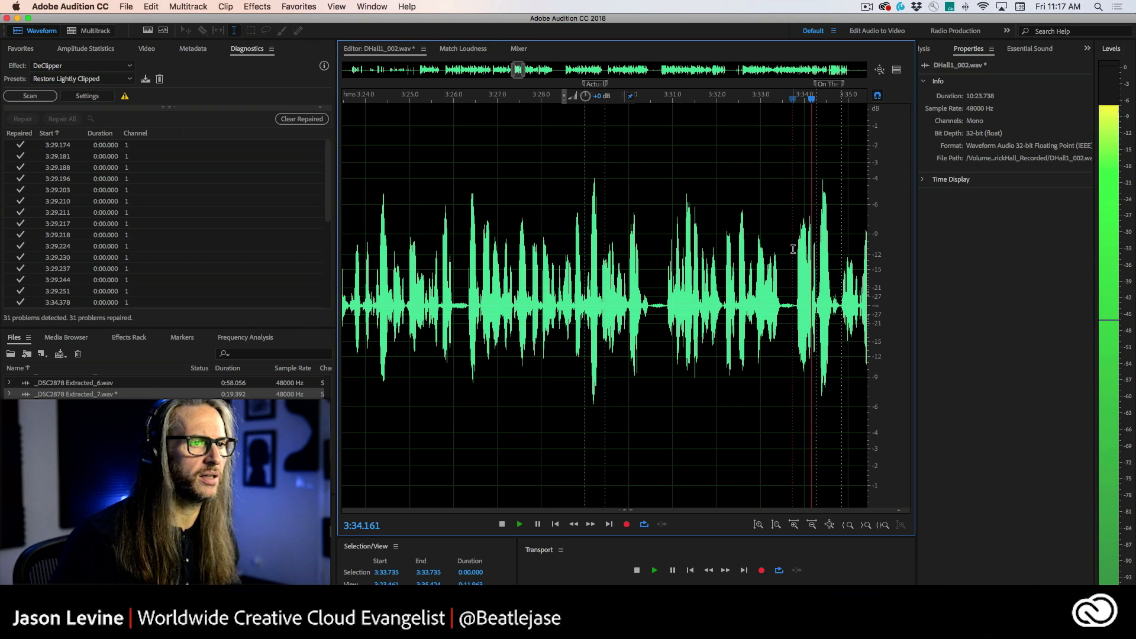
click(794, 249)
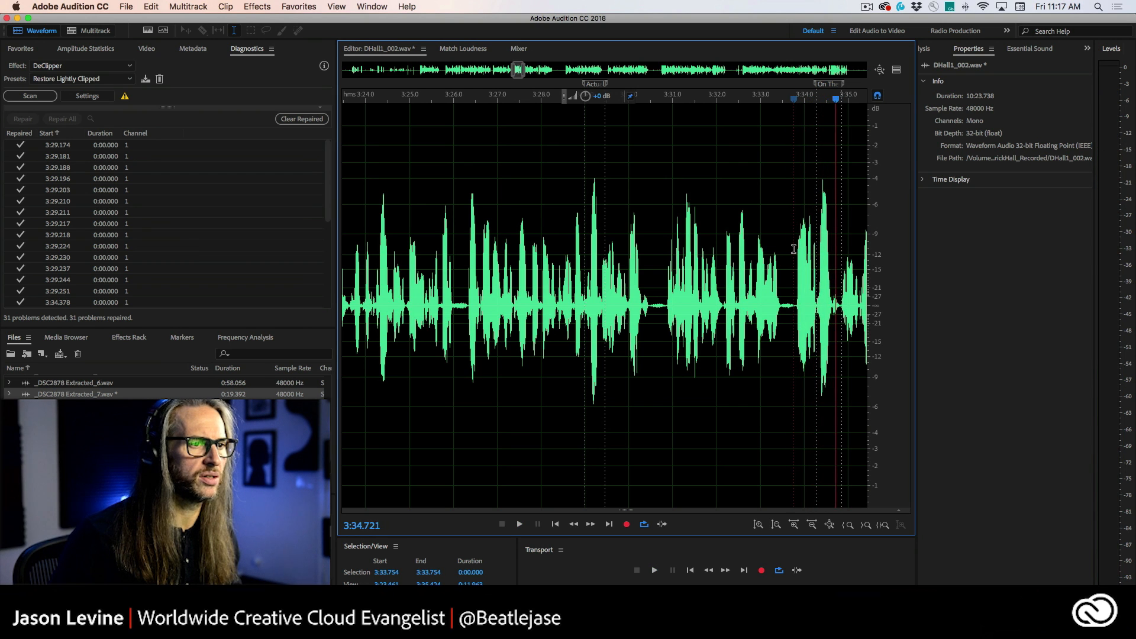
click(794, 249)
key(space)
Step: Undo the DeClipper repair and play back the original dialogue from 3:29 for comparison
click(151, 6)
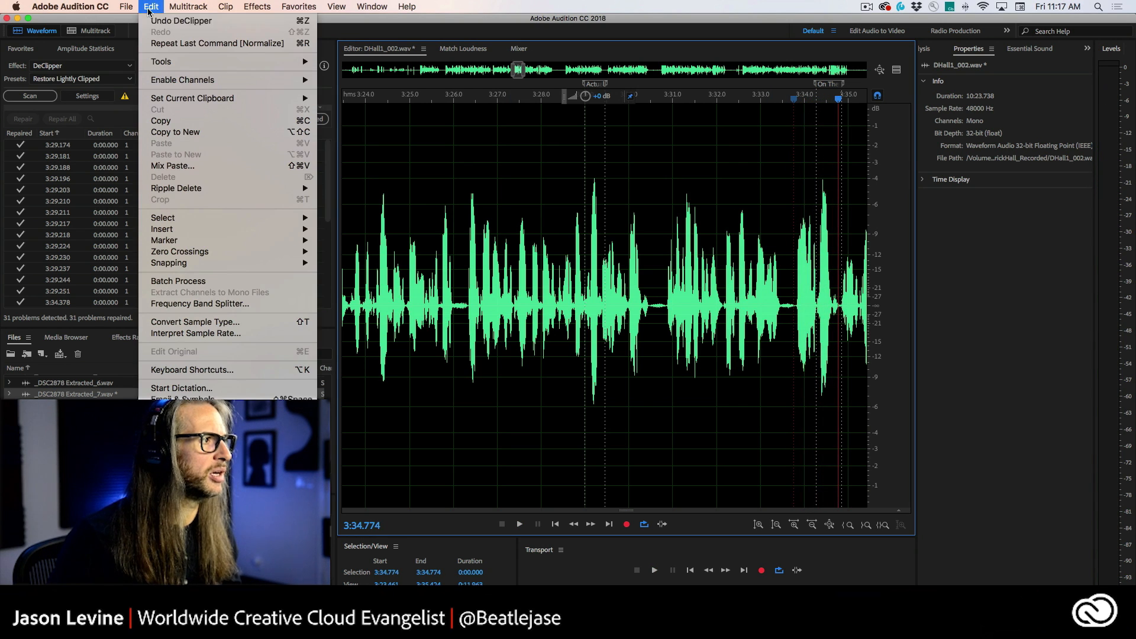
click(153, 26)
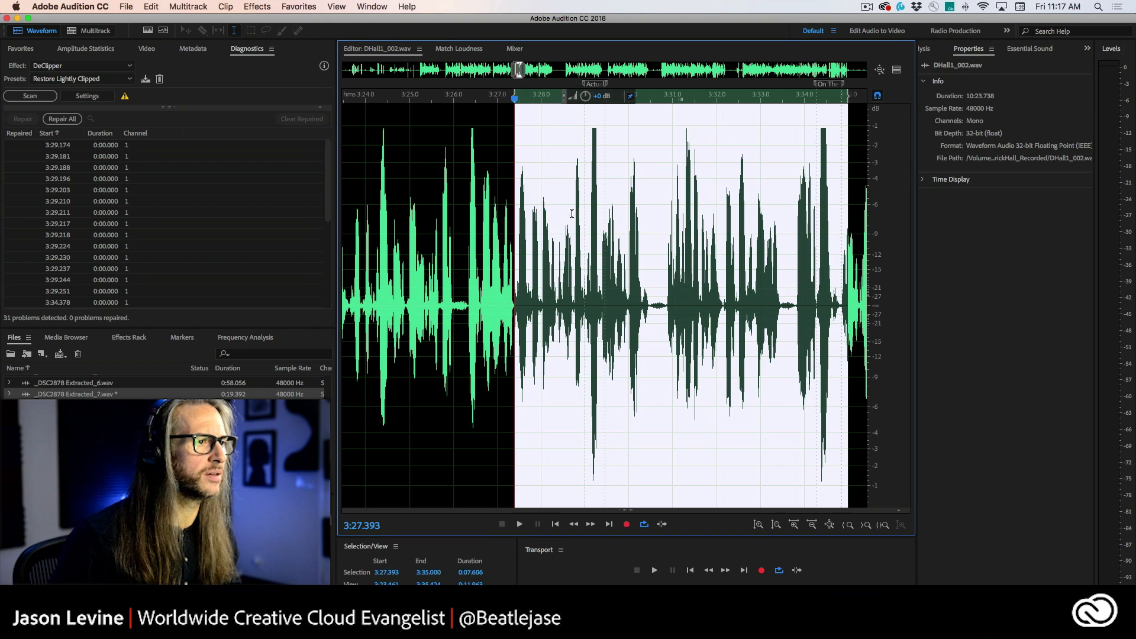
click(586, 209)
key(space)
click(586, 209)
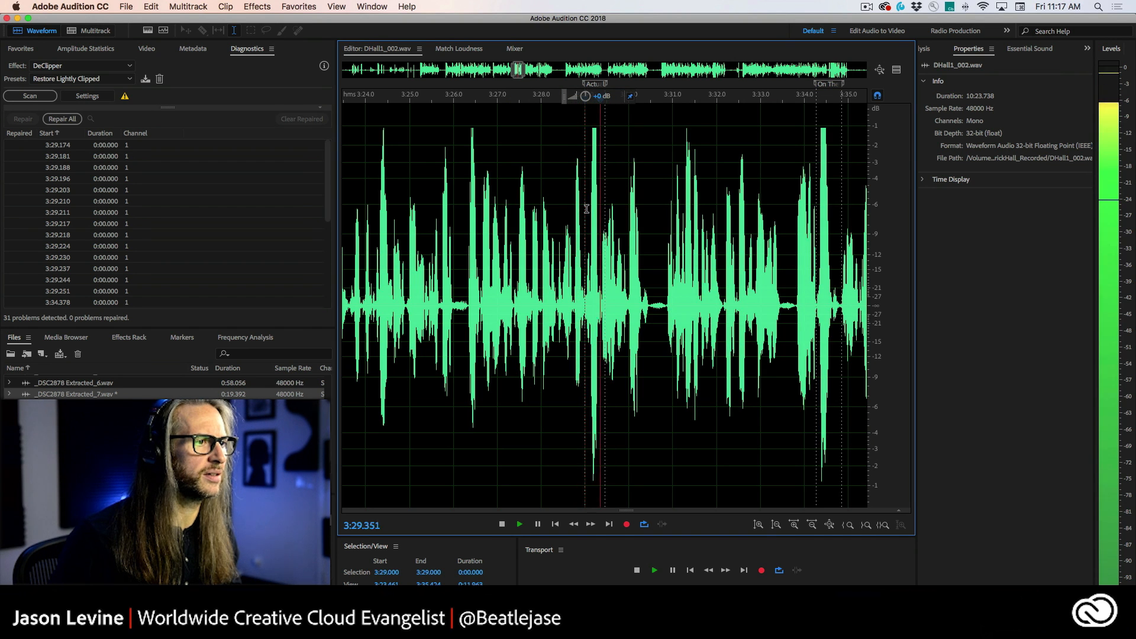
Step: Stop playback and redo the DeClipper repair on the clipped dialogue
key(space)
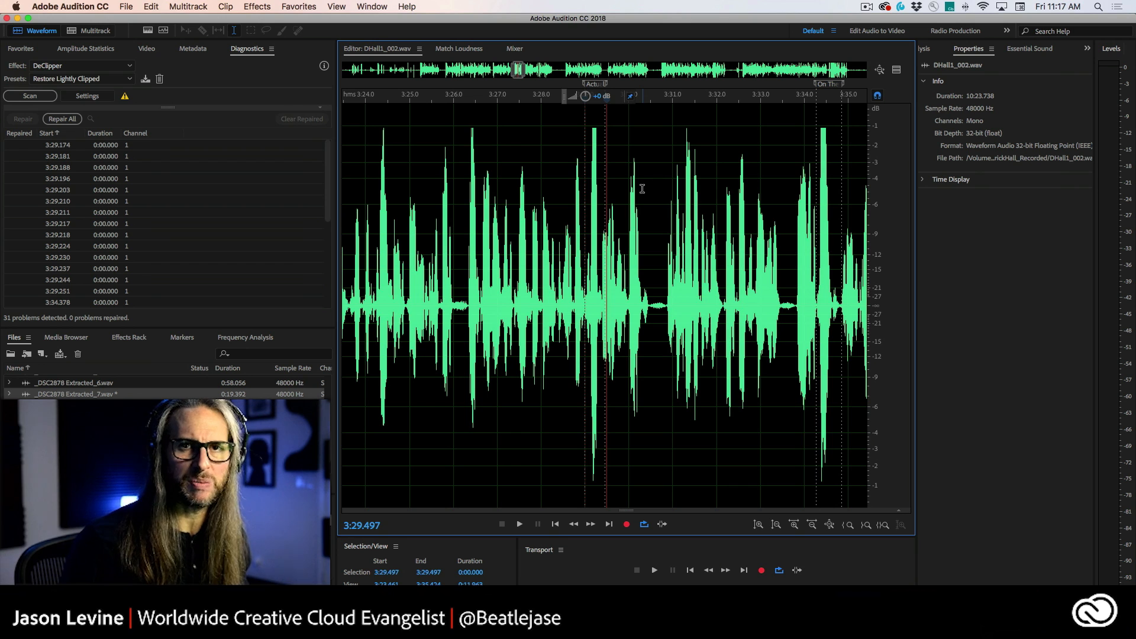
click(818, 130)
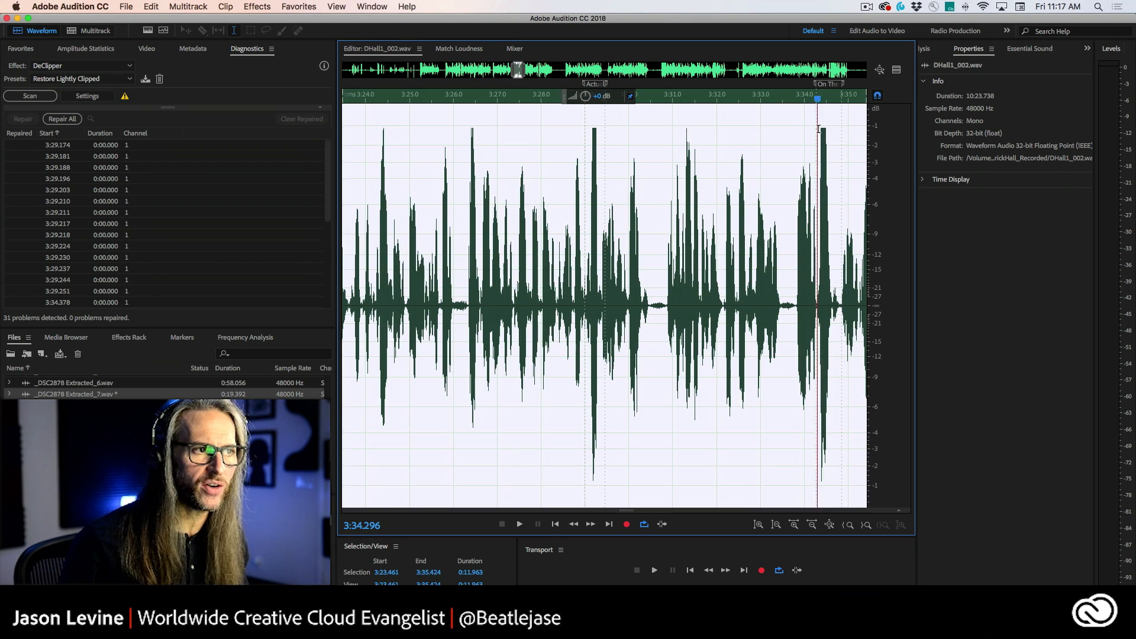
click(828, 131)
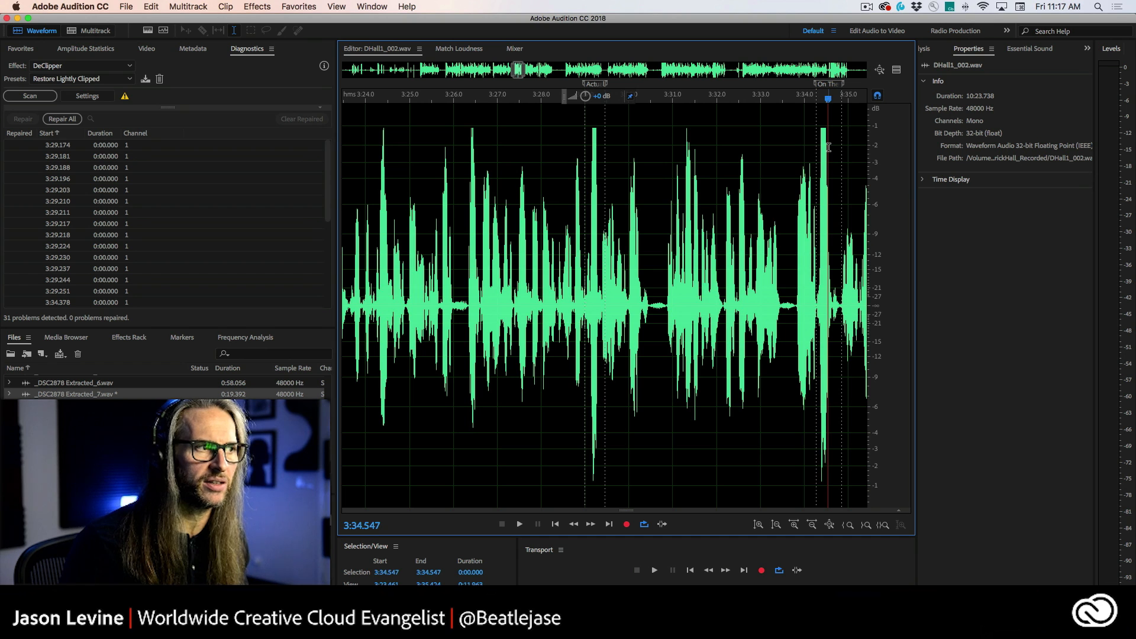
click(150, 6)
mouse_move(203, 4)
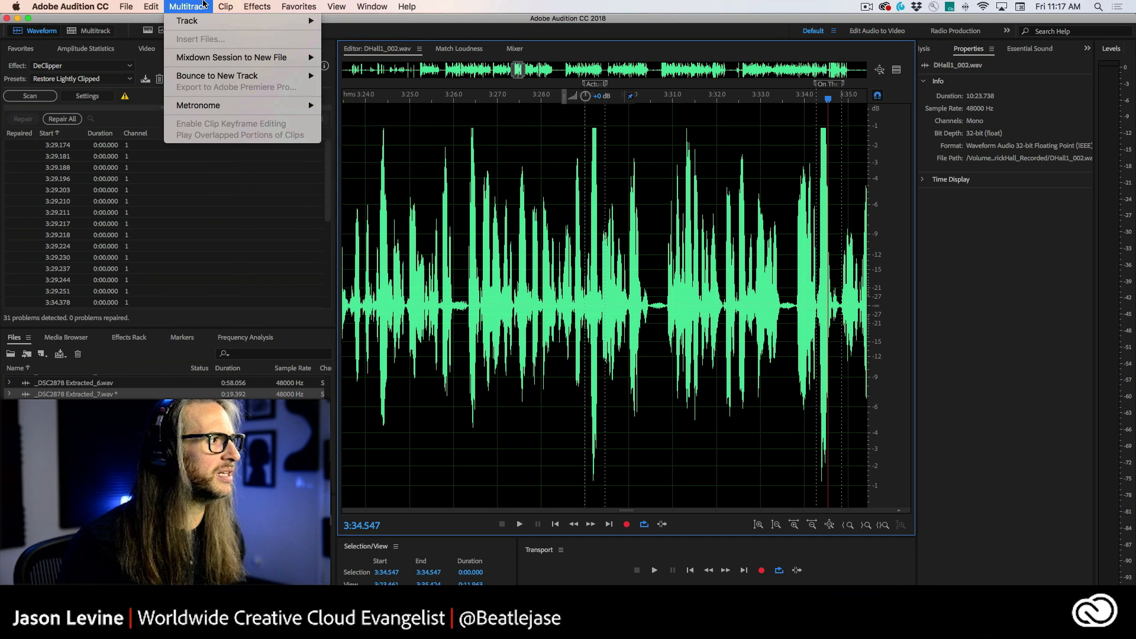
mouse_move(142, 3)
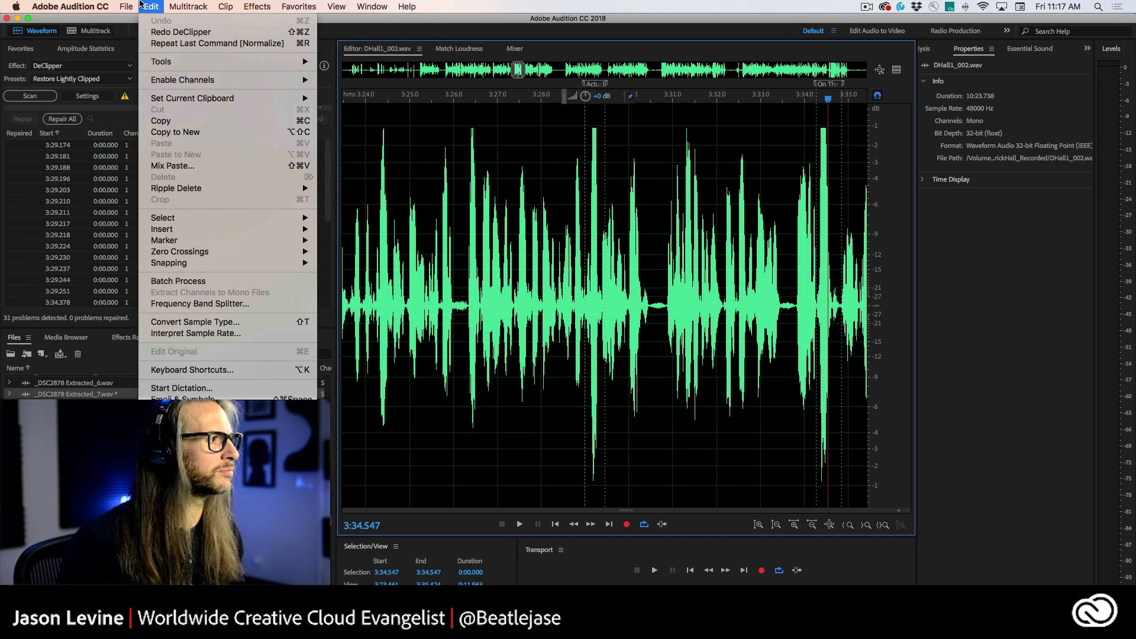
click(181, 31)
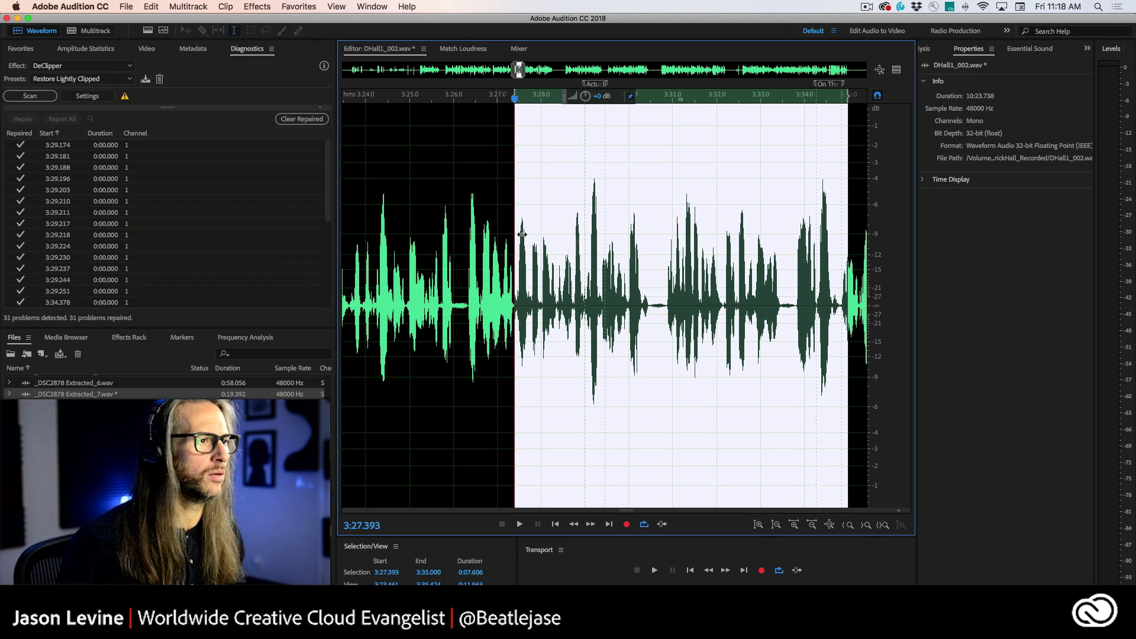
Step: Play back the repaired dialogue from about 3:28.8 to audition the DeClipper result
click(578, 199)
drag(819, 195, 827, 264)
drag(586, 179, 603, 195)
click(577, 202)
key(space)
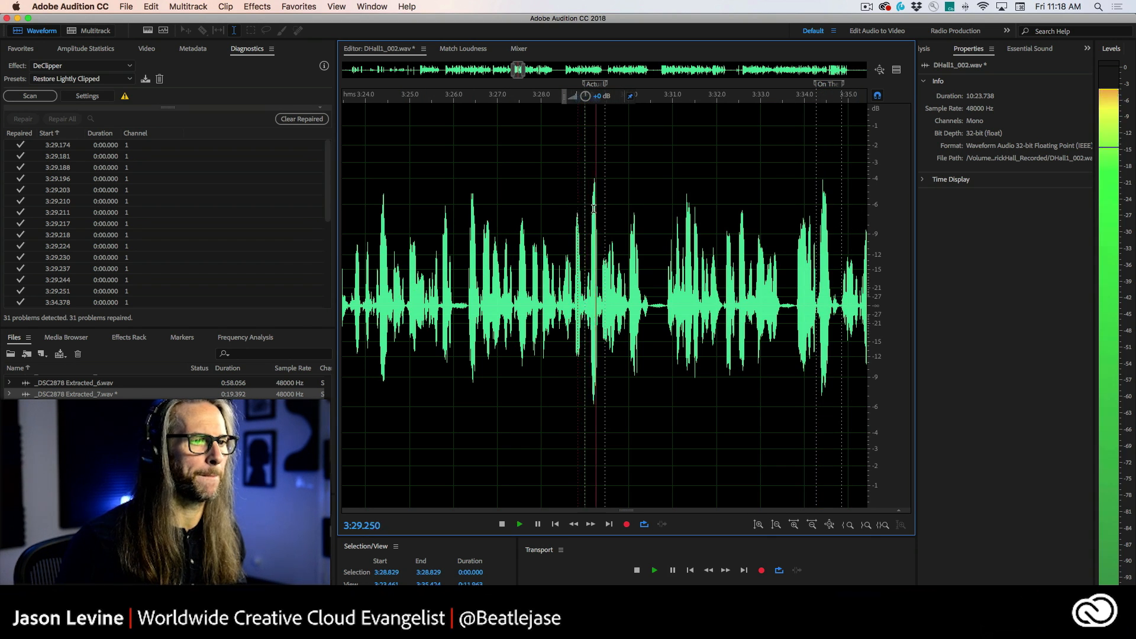
click(797, 211)
key(space)
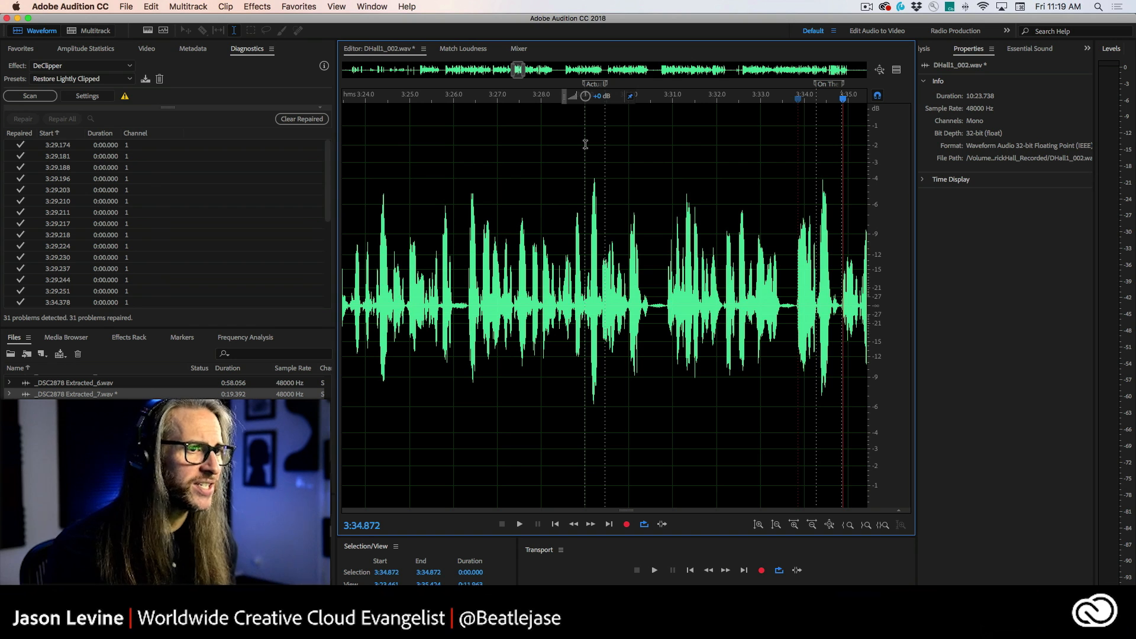
Step: Switch to the multitrack session and toggle solo on the MUSIC track
key(super+Tab)
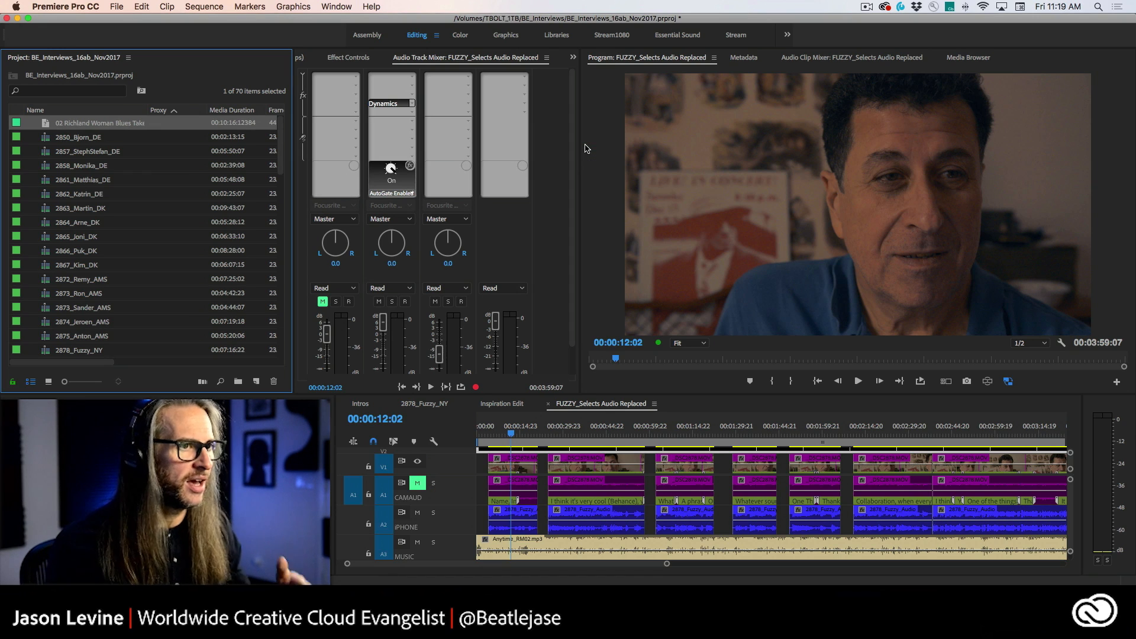
key(super+Tab)
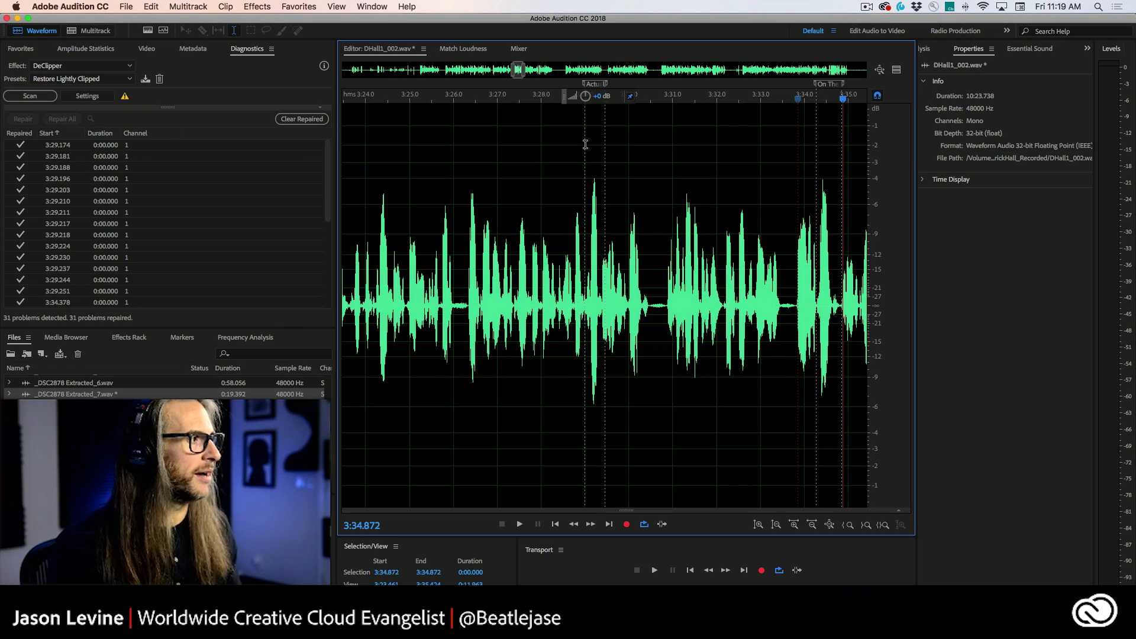
click(97, 33)
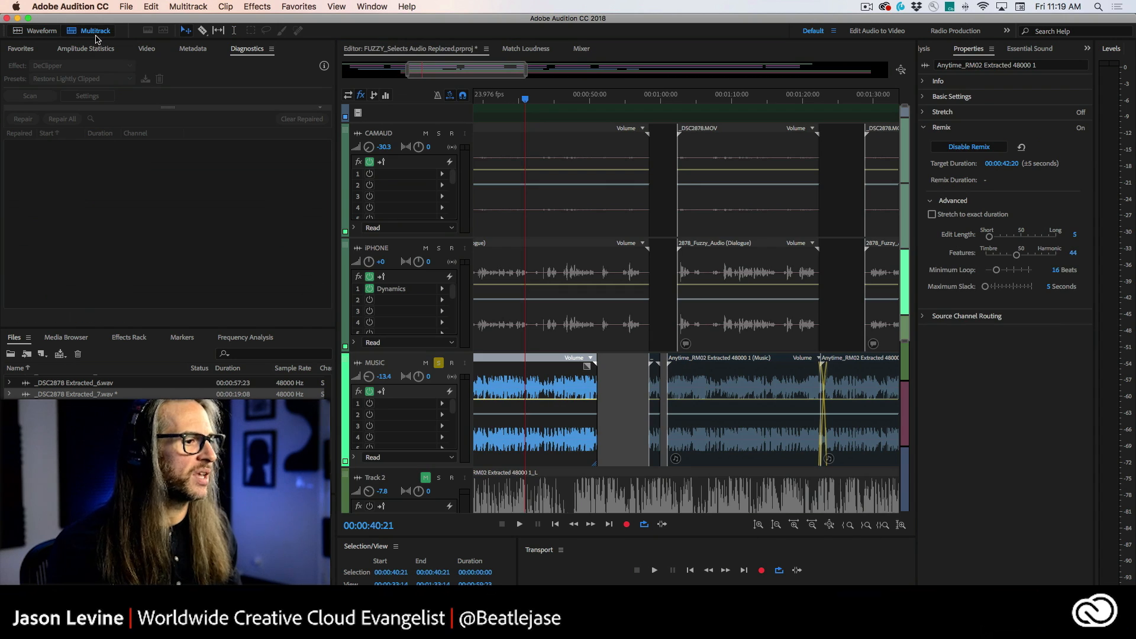
click(437, 363)
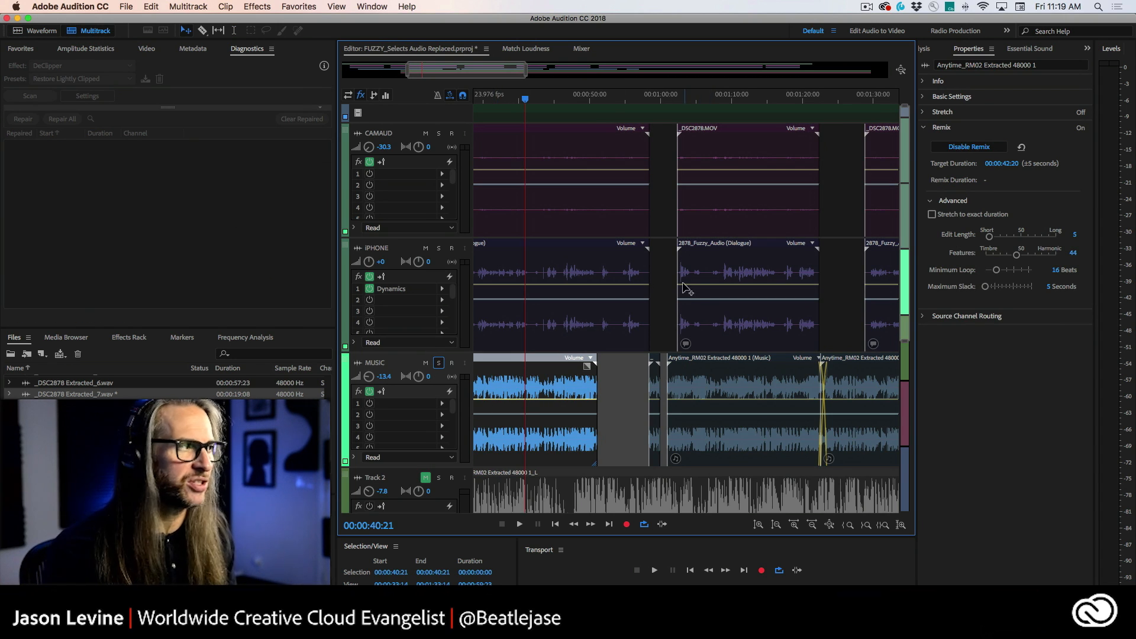
Step: Export the multitrack session to Adobe Premiere Pro with each track as a stem, opening it in Premiere Pro
click(181, 5)
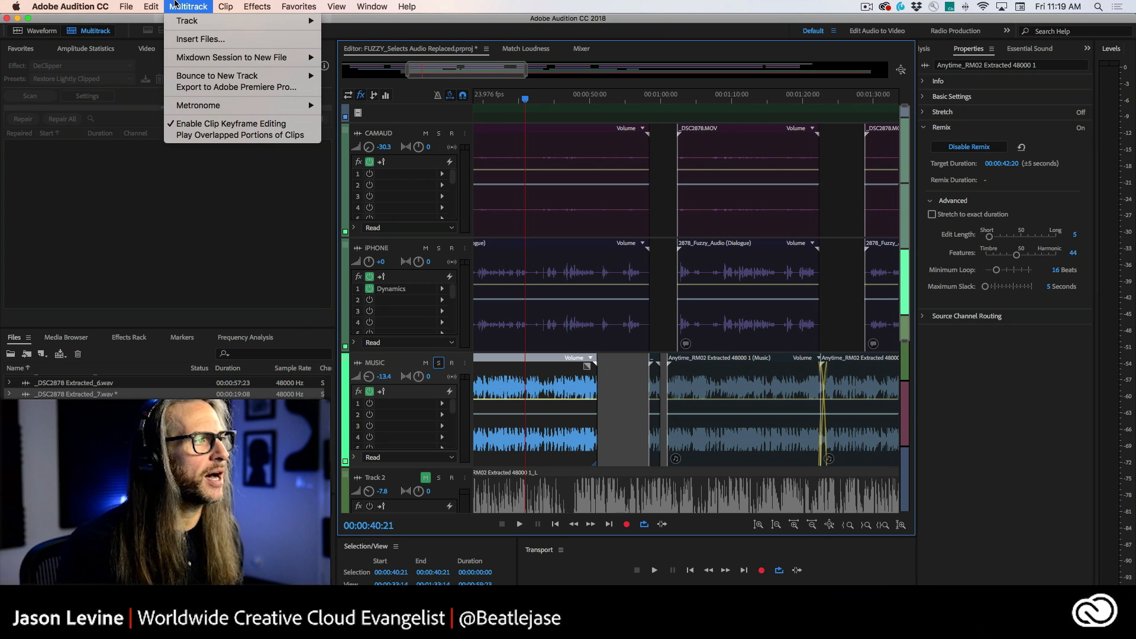
mouse_move(126, 5)
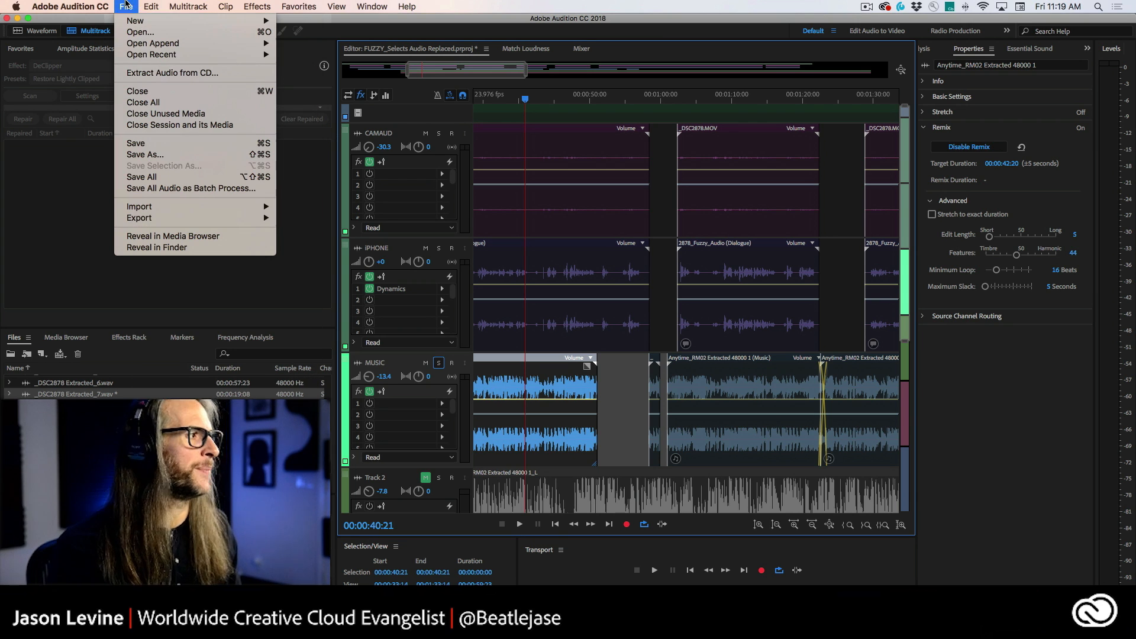
mouse_move(161, 220)
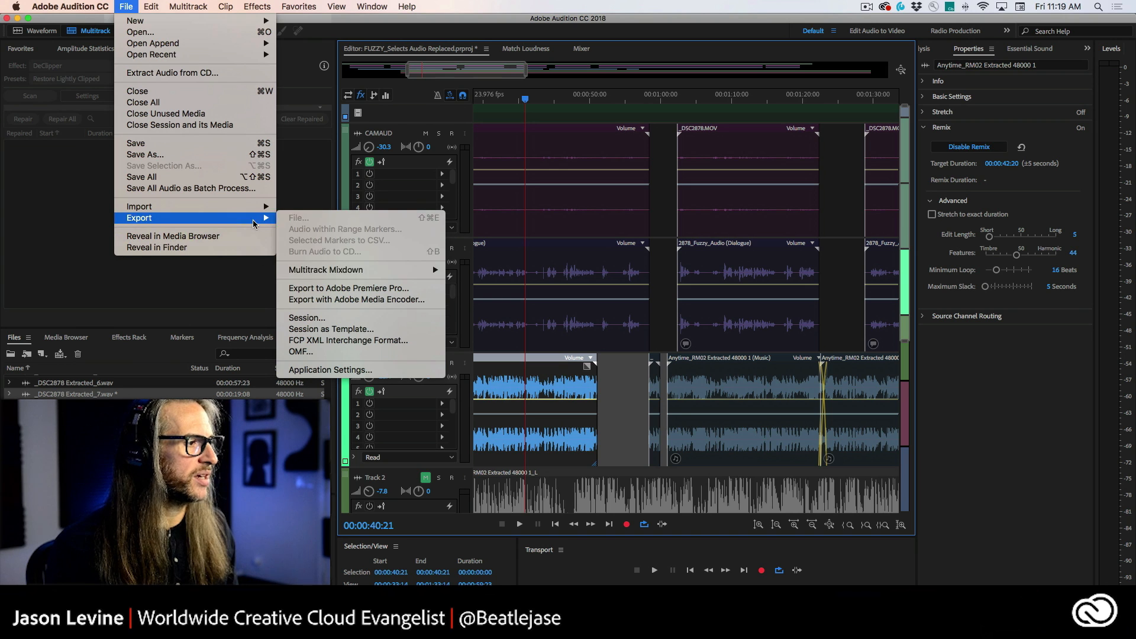
mouse_move(324, 270)
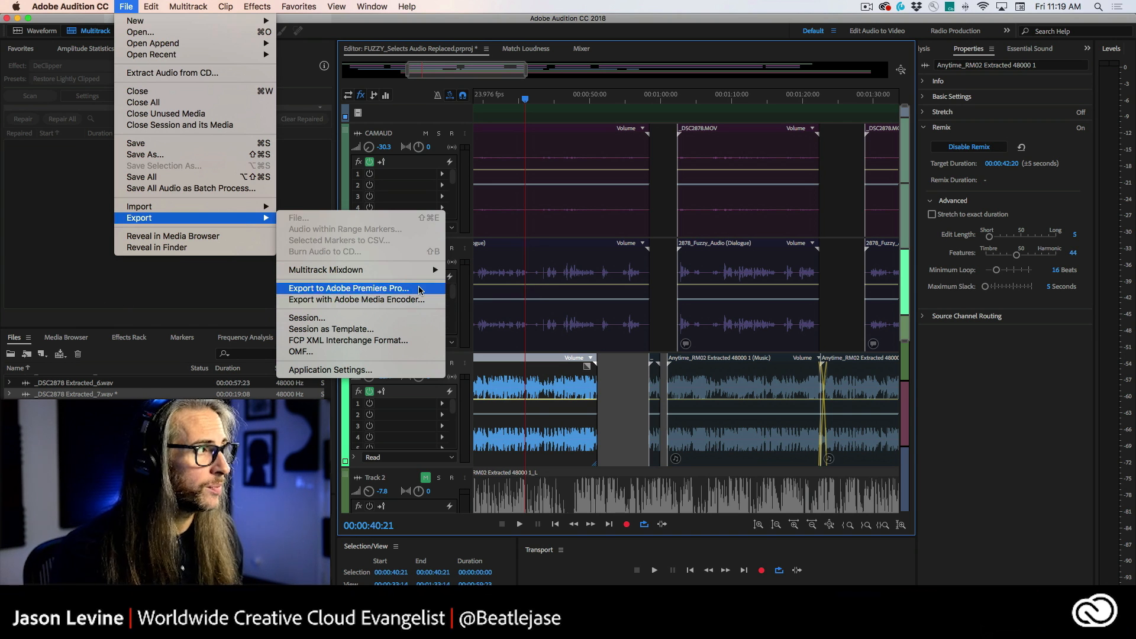
mouse_move(185, 6)
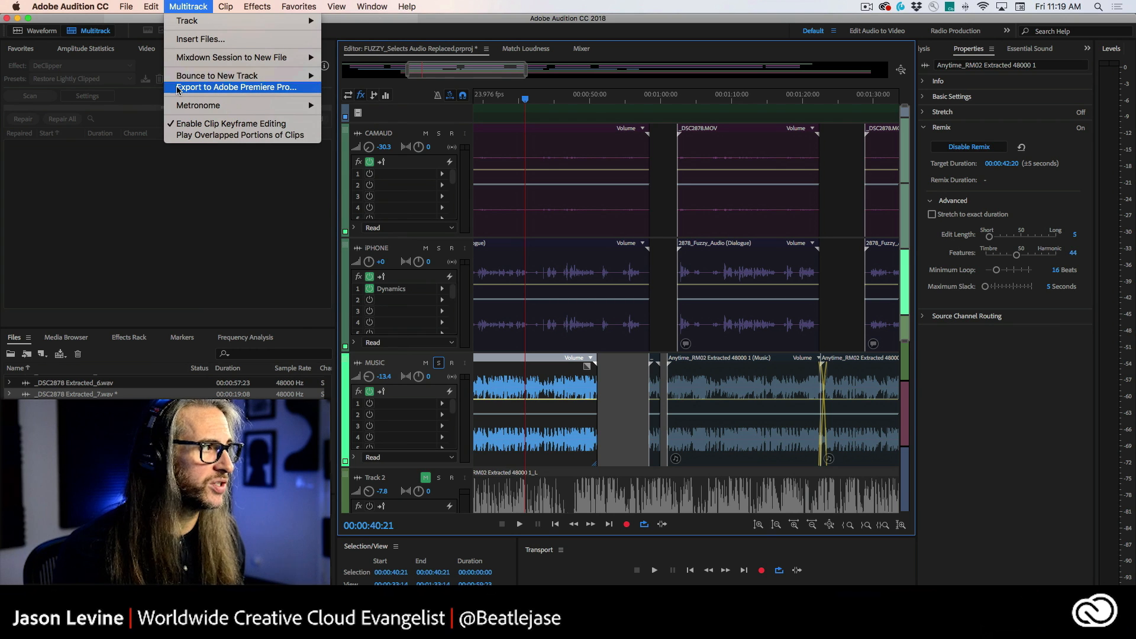
click(206, 89)
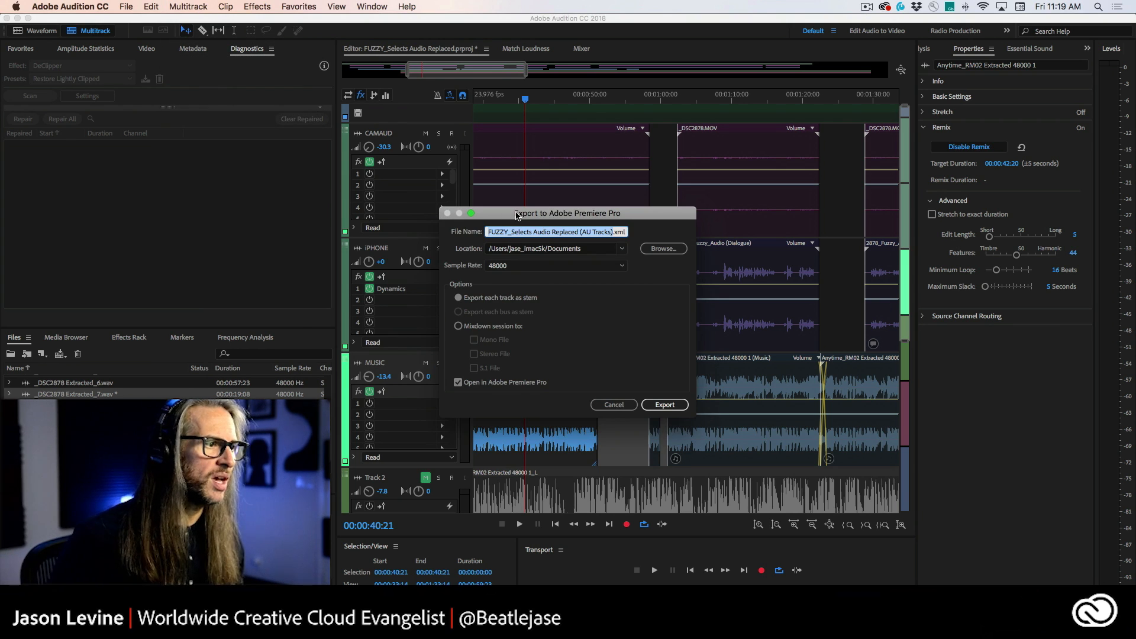
drag(516, 215, 578, 90)
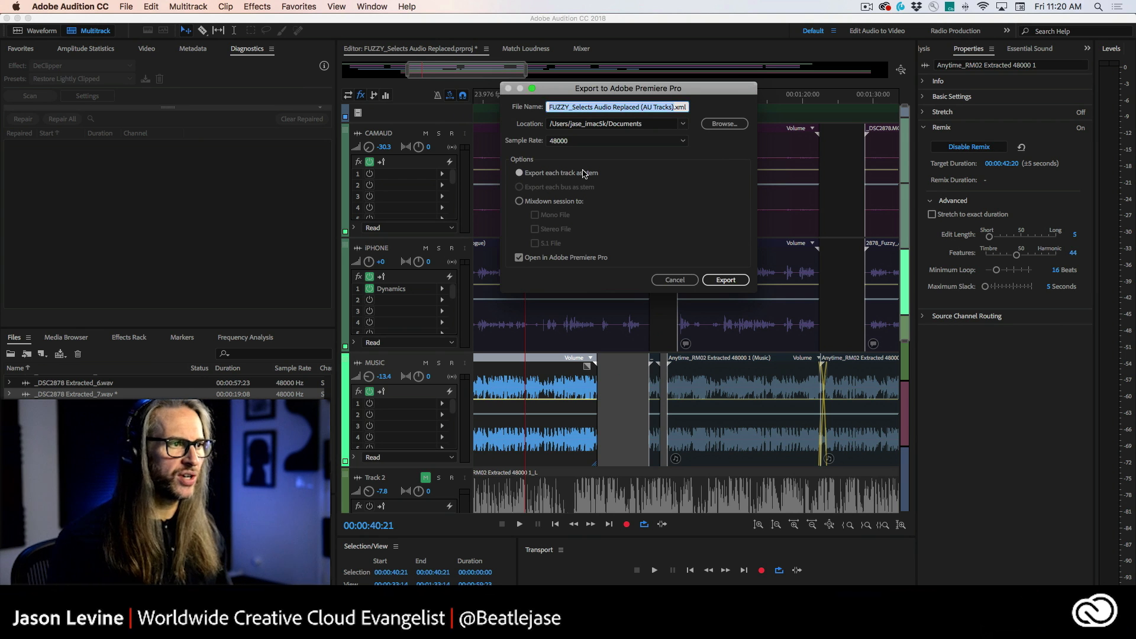
drag(584, 88, 744, 171)
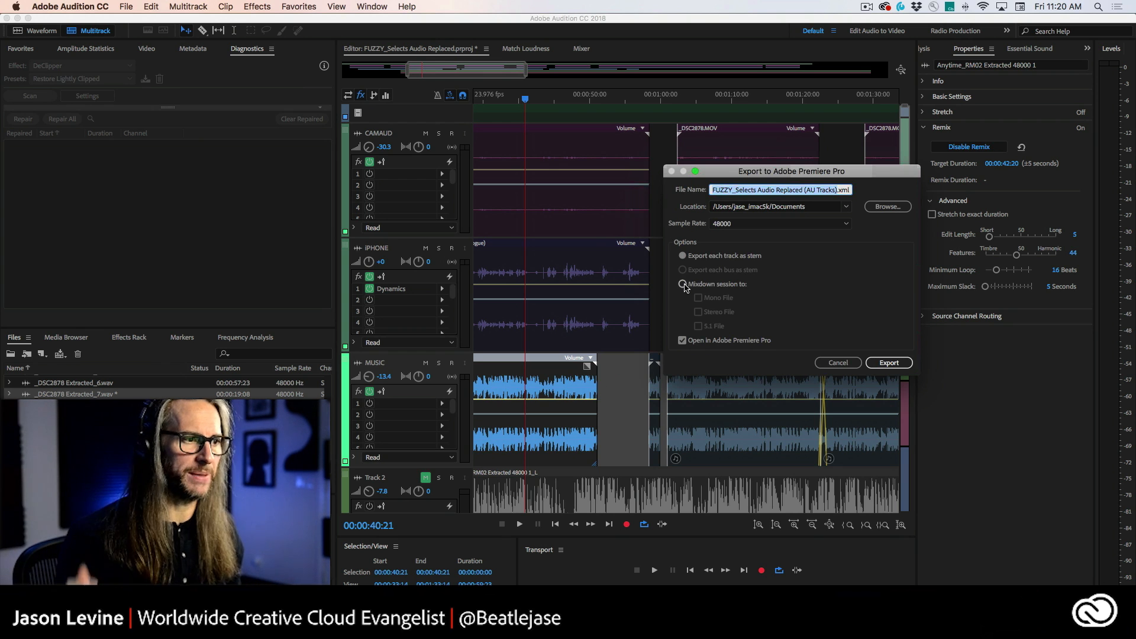
click(684, 285)
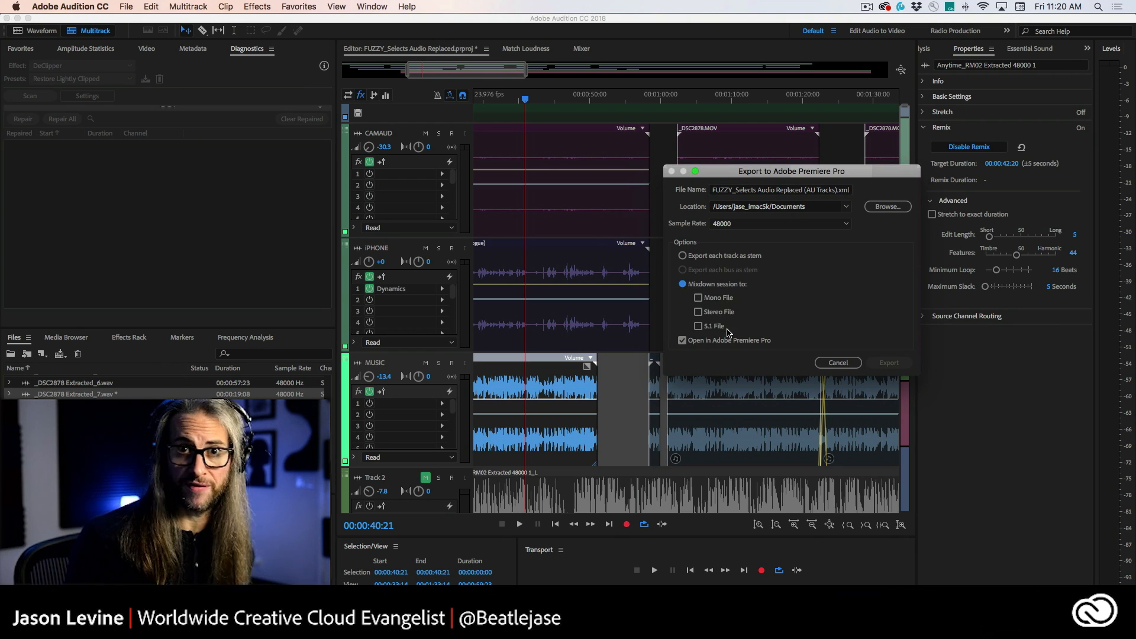
click(683, 256)
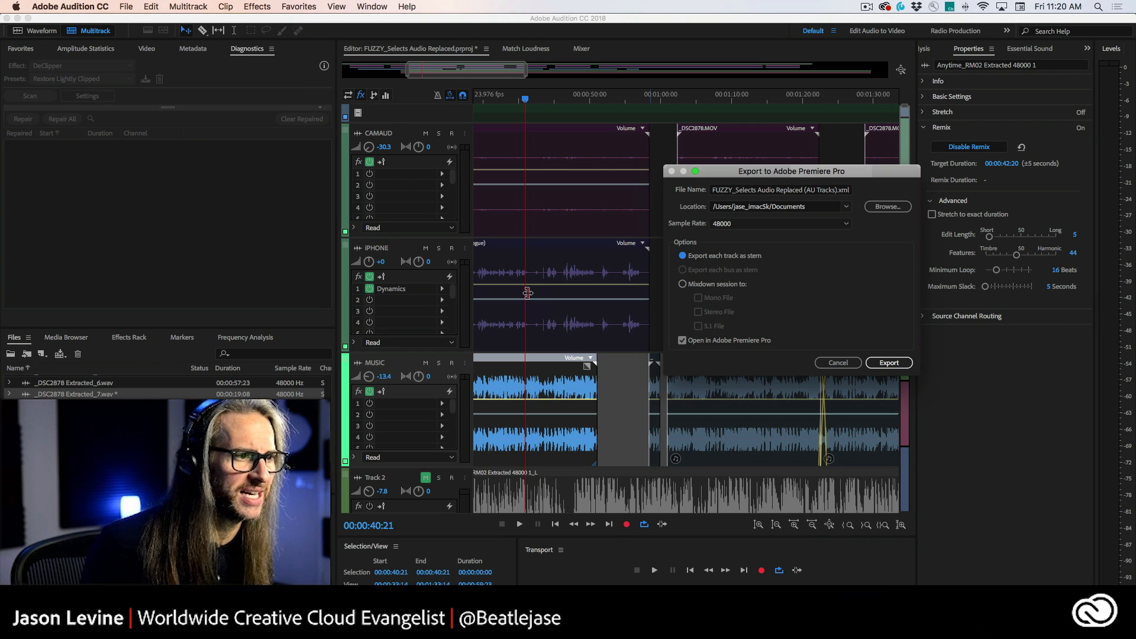
click(890, 363)
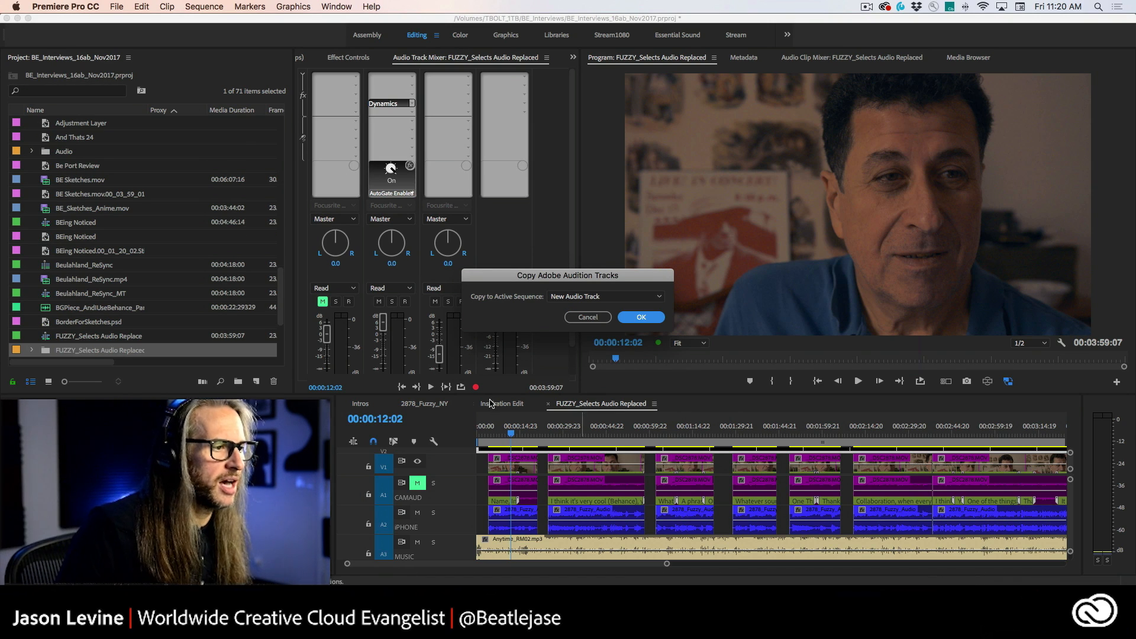
Step: In Premiere Pro, copy the Audition tracks to the active sequence as a New Audio Track
click(635, 298)
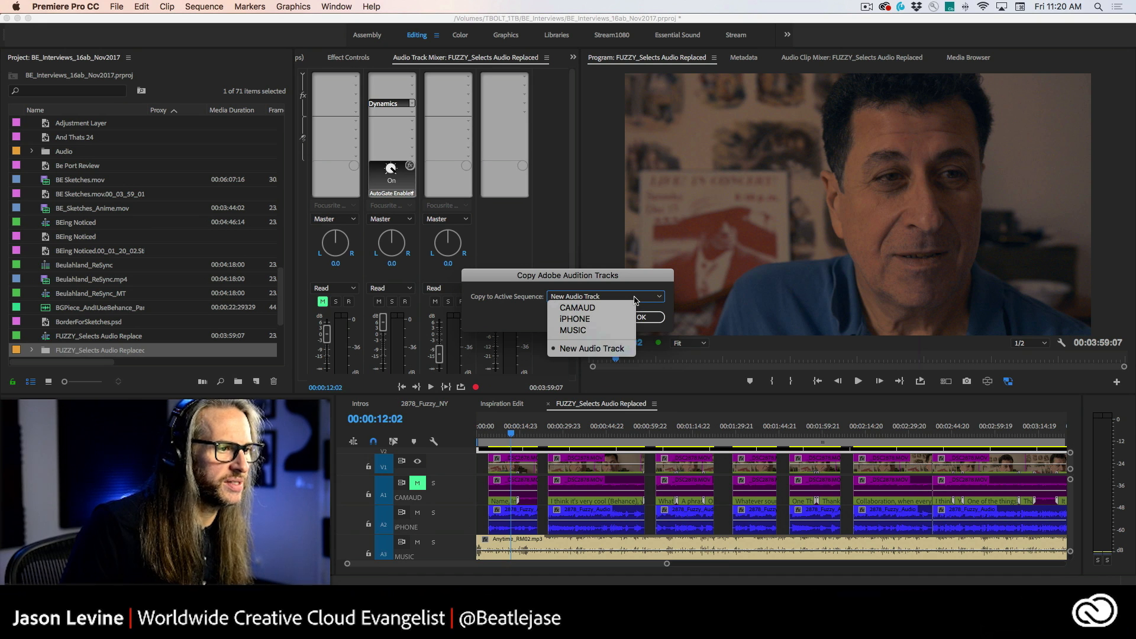
click(613, 352)
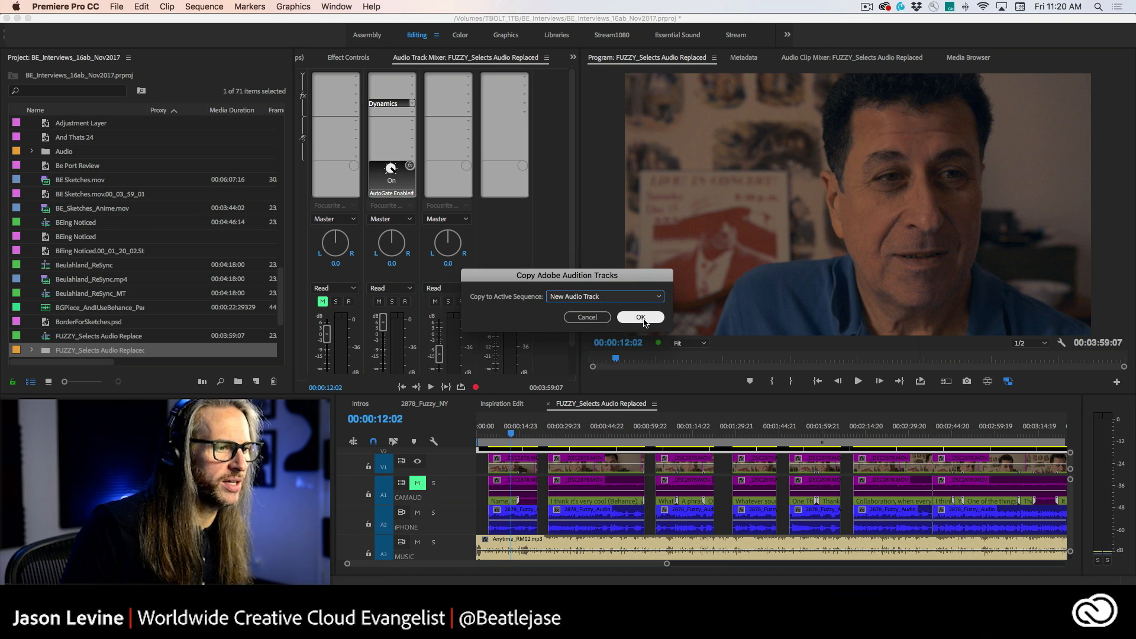
click(641, 318)
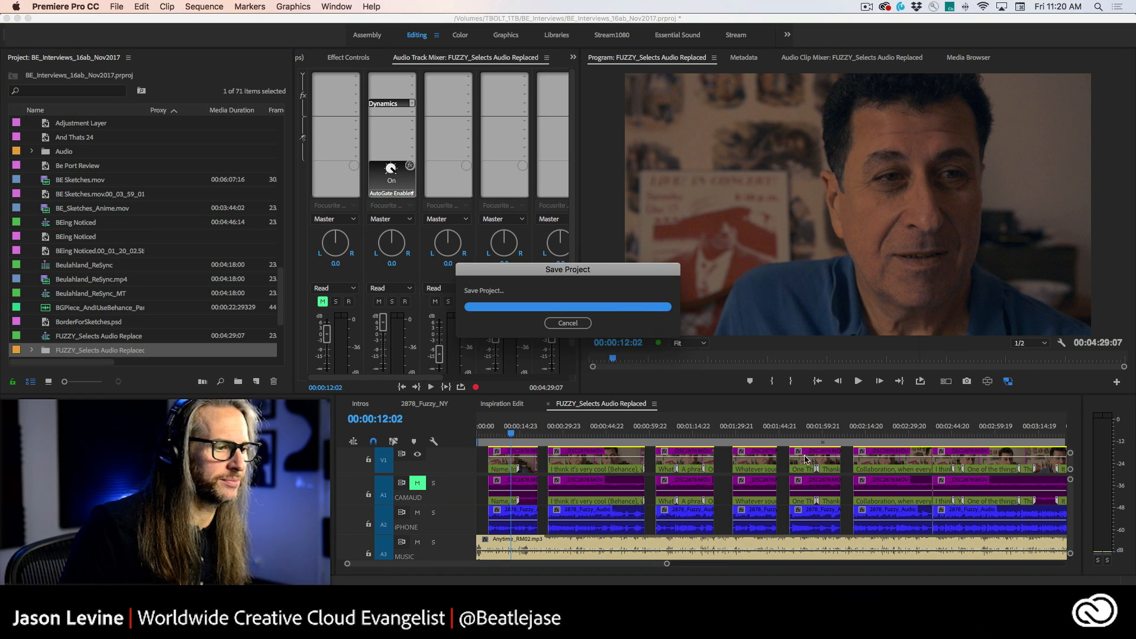
Step: Maximize the timeline with taller audio tracks and play the sequence from the start, toggling the iPHONE track's mute
key(grave)
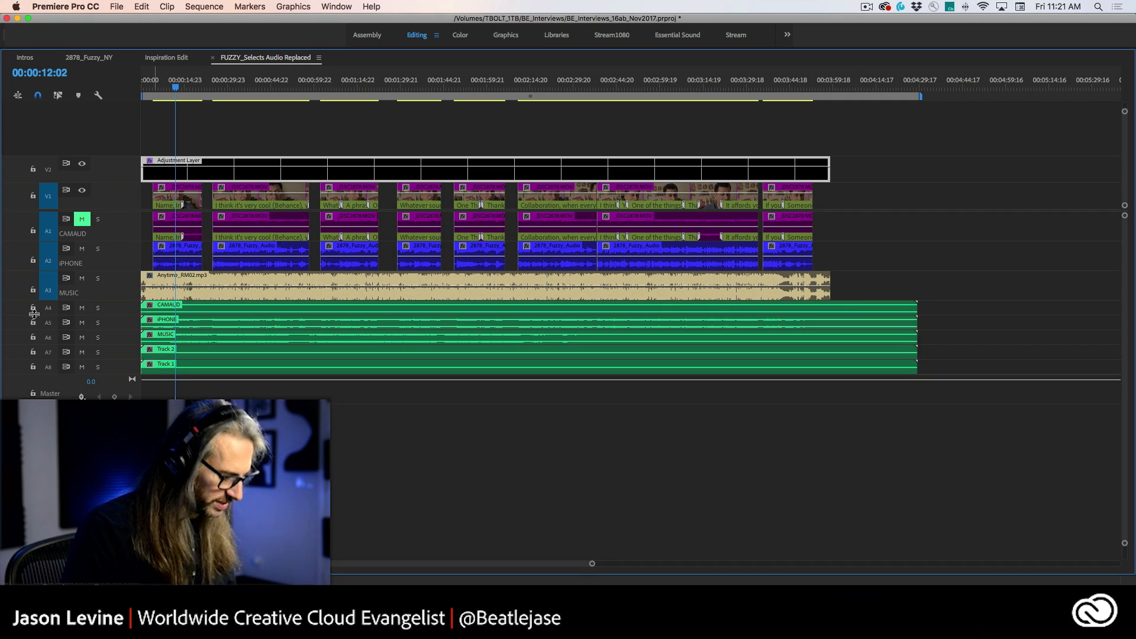
key(alt+equal)
key(alt+equal)
key(alt+equal)
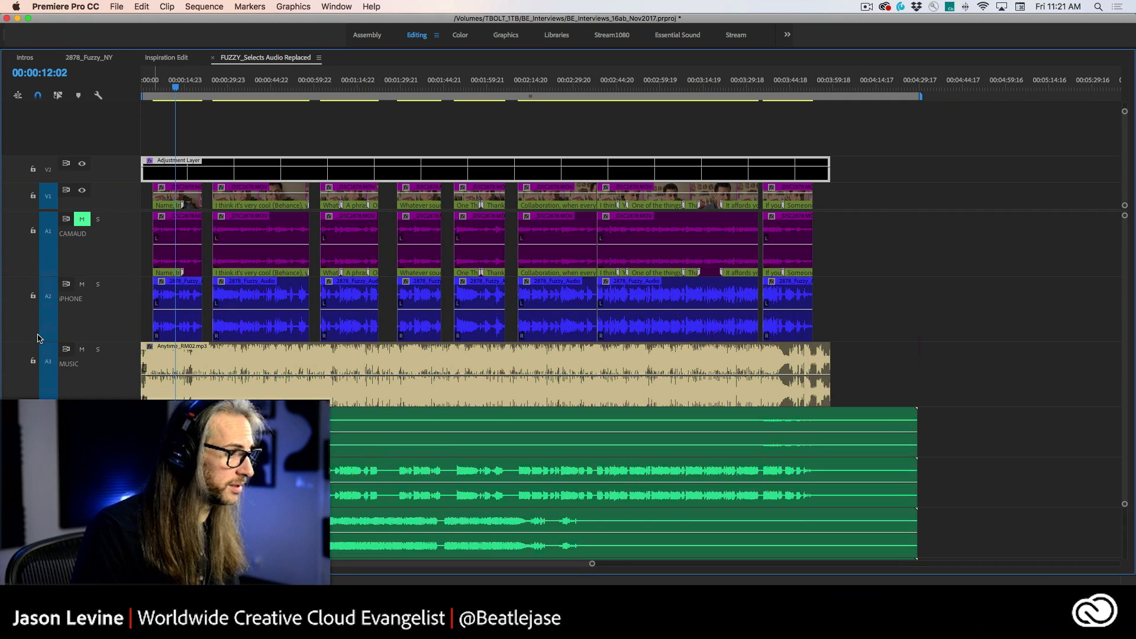
scroll(168, 223, down, 3)
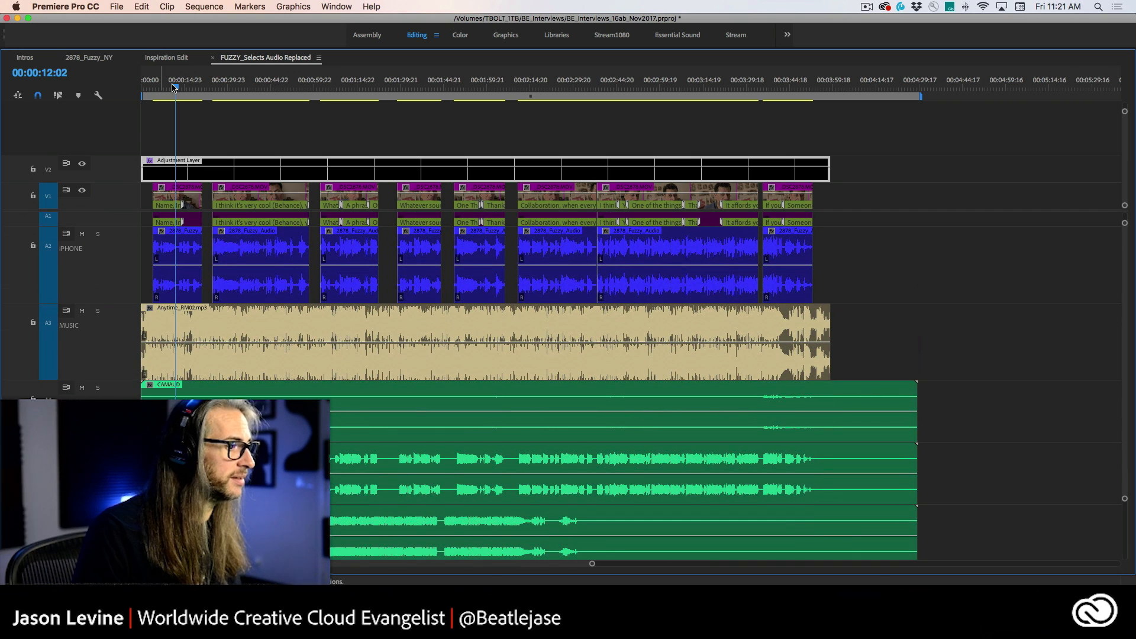
drag(174, 88, 150, 88)
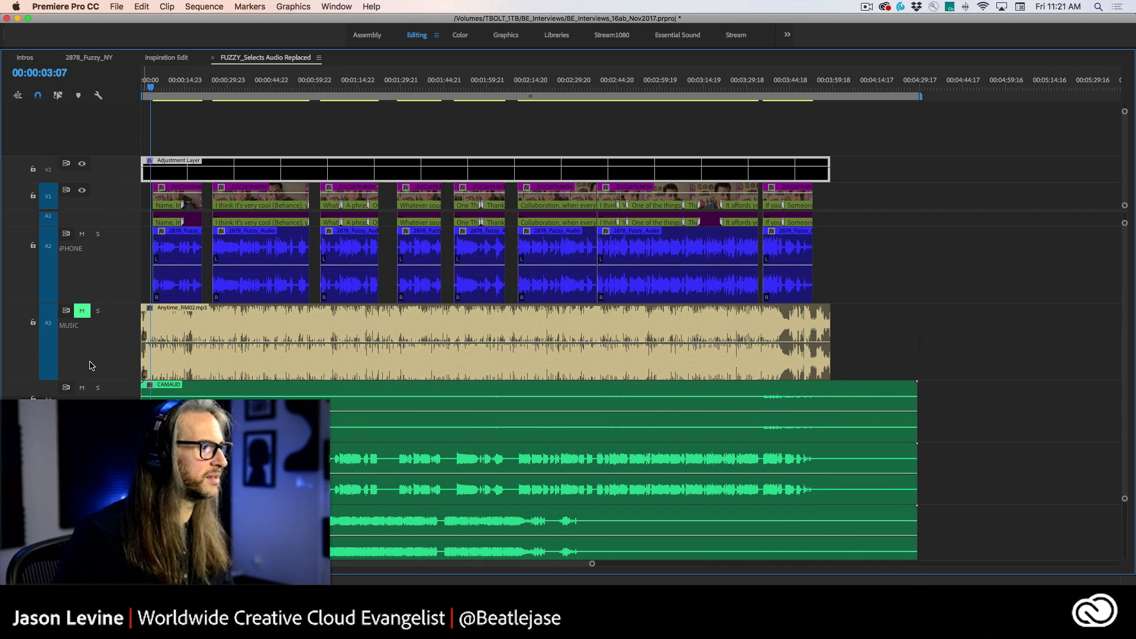
key(space)
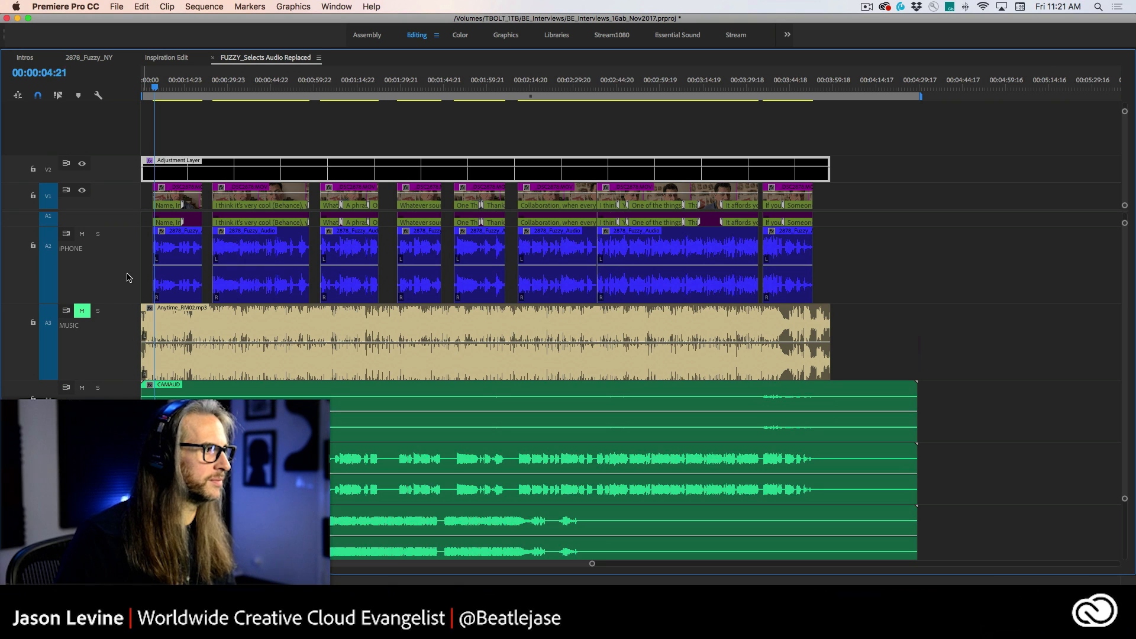
click(82, 234)
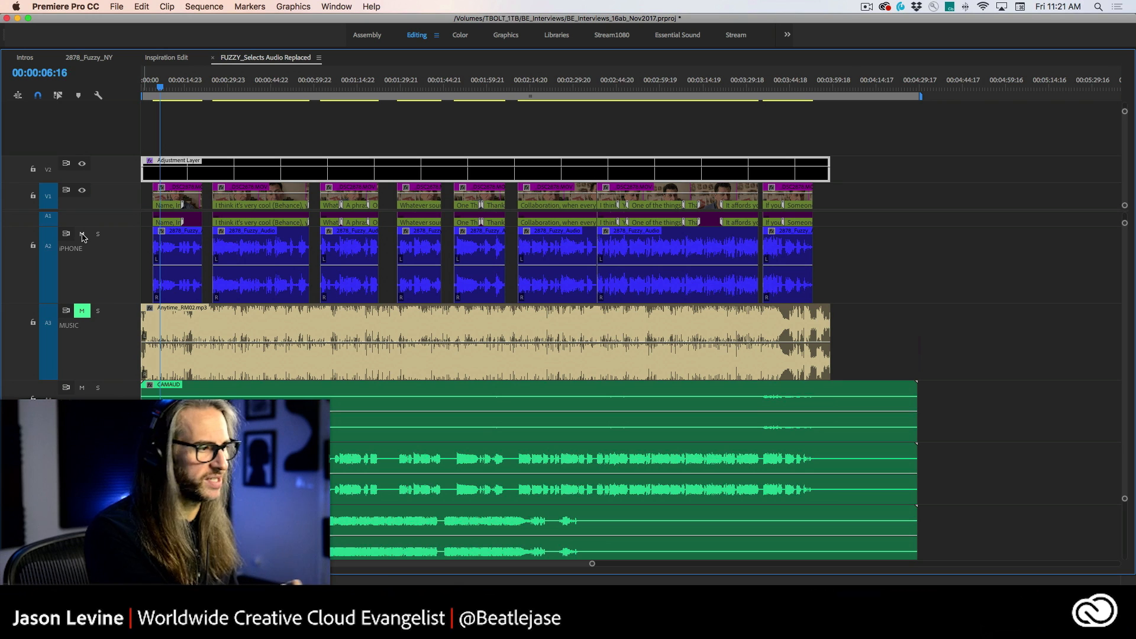
Step: Select the imported CAMAUD, iPHONE and MUSIC clips in the new audio tracks to compare them
click(257, 397)
click(252, 468)
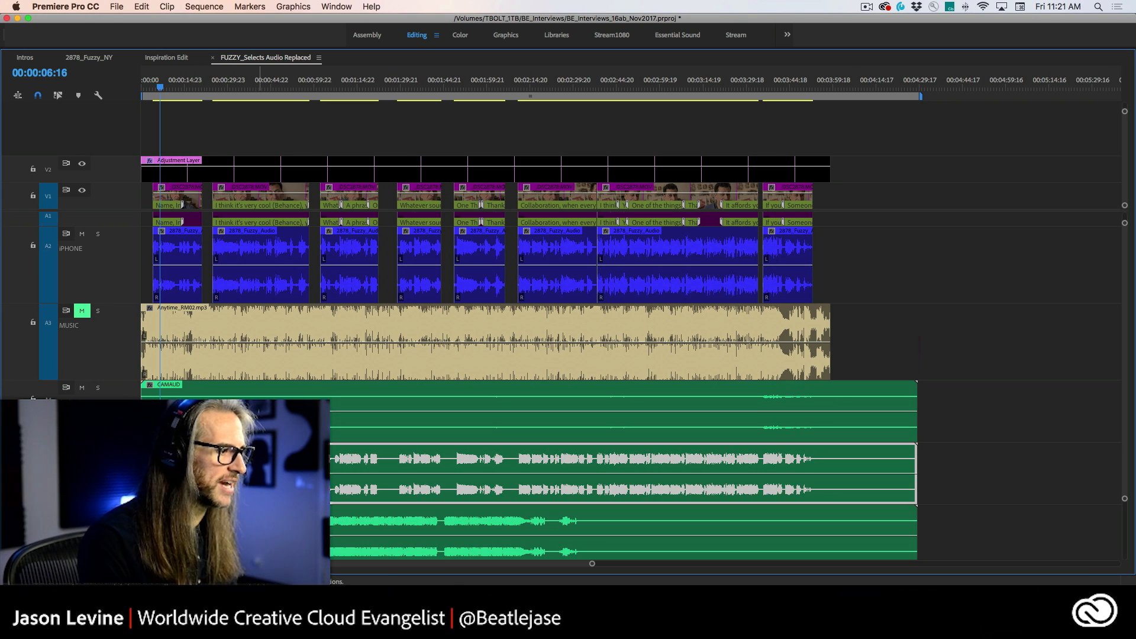
click(240, 528)
click(176, 395)
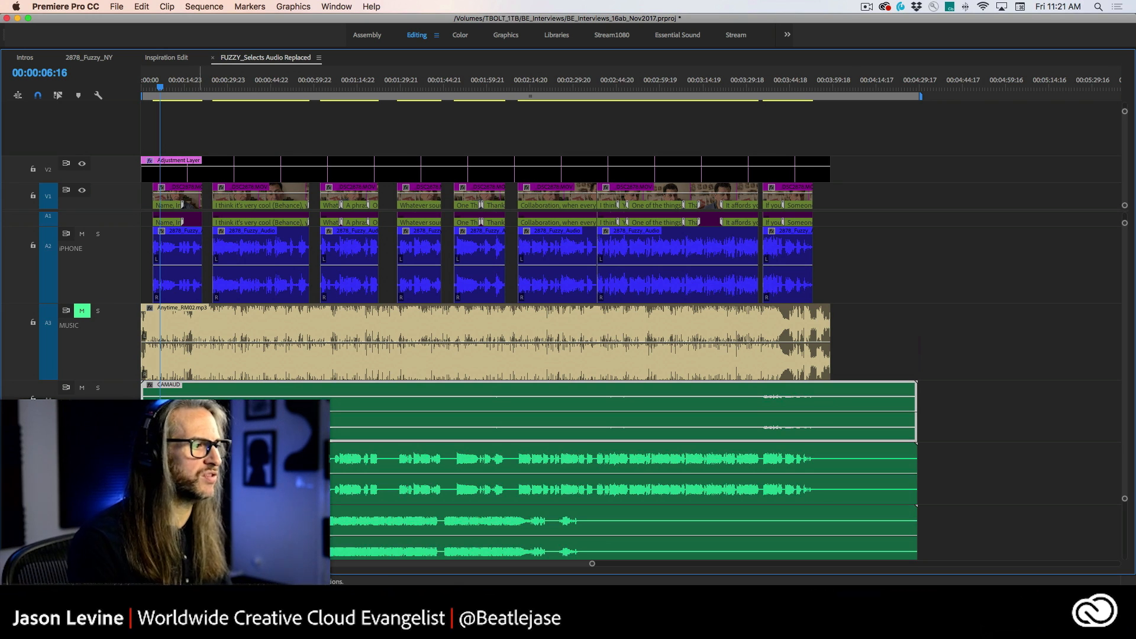
click(201, 468)
click(202, 528)
click(200, 470)
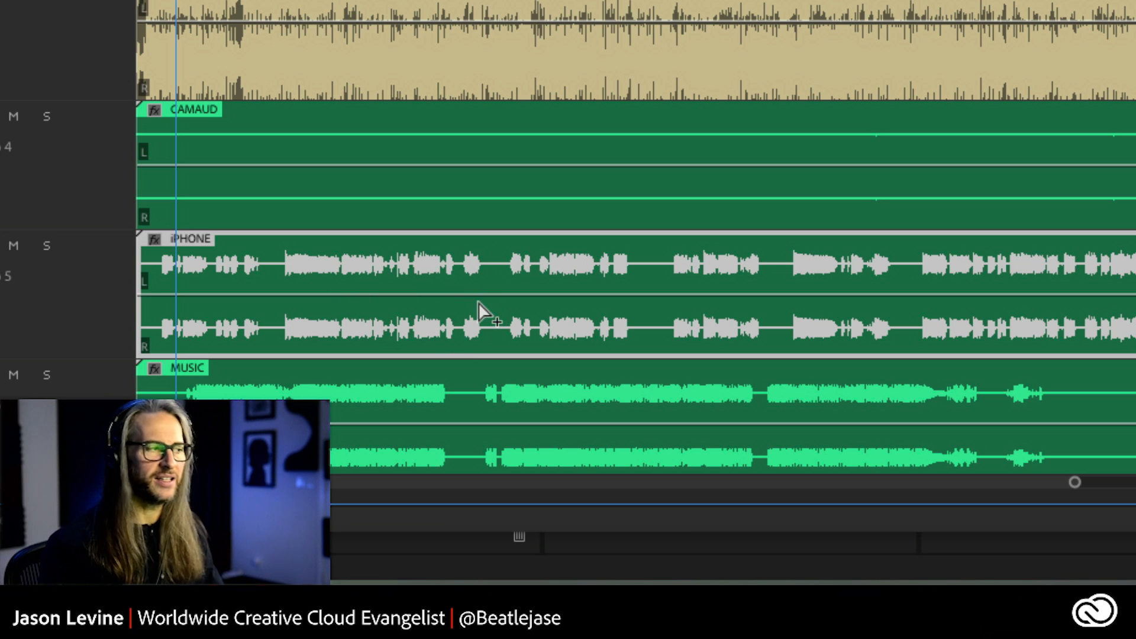
Step: Select each original iPHONE dialogue clip in turn, then the CAMAUD, iPHONE and MUSIC stem clips, to compare the original and stem audio
click(49, 249)
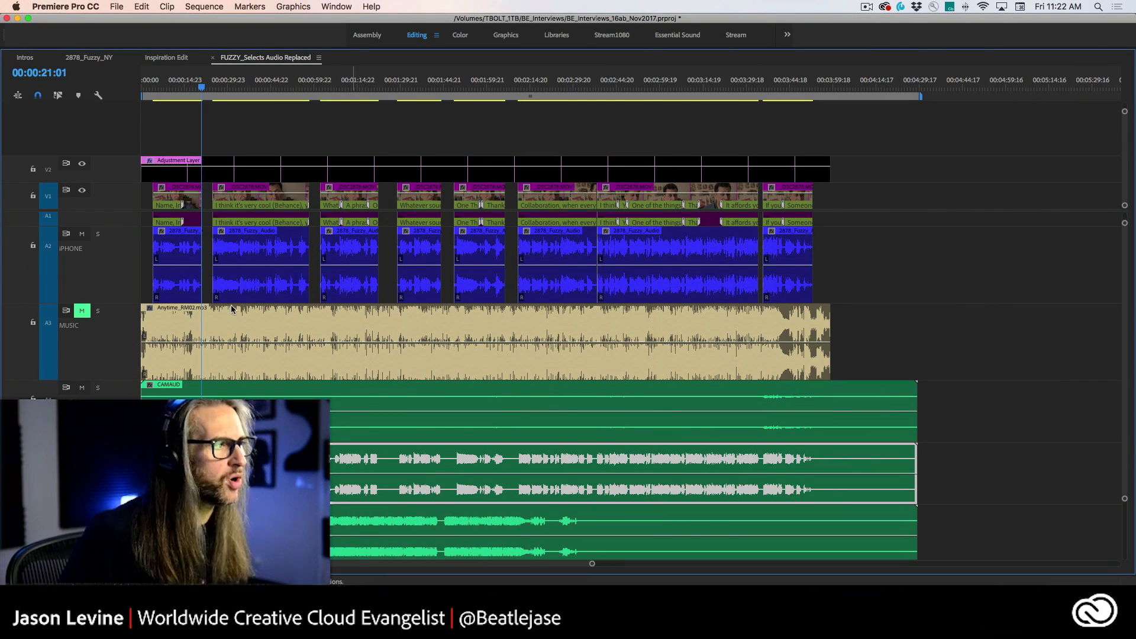
click(176, 248)
click(266, 245)
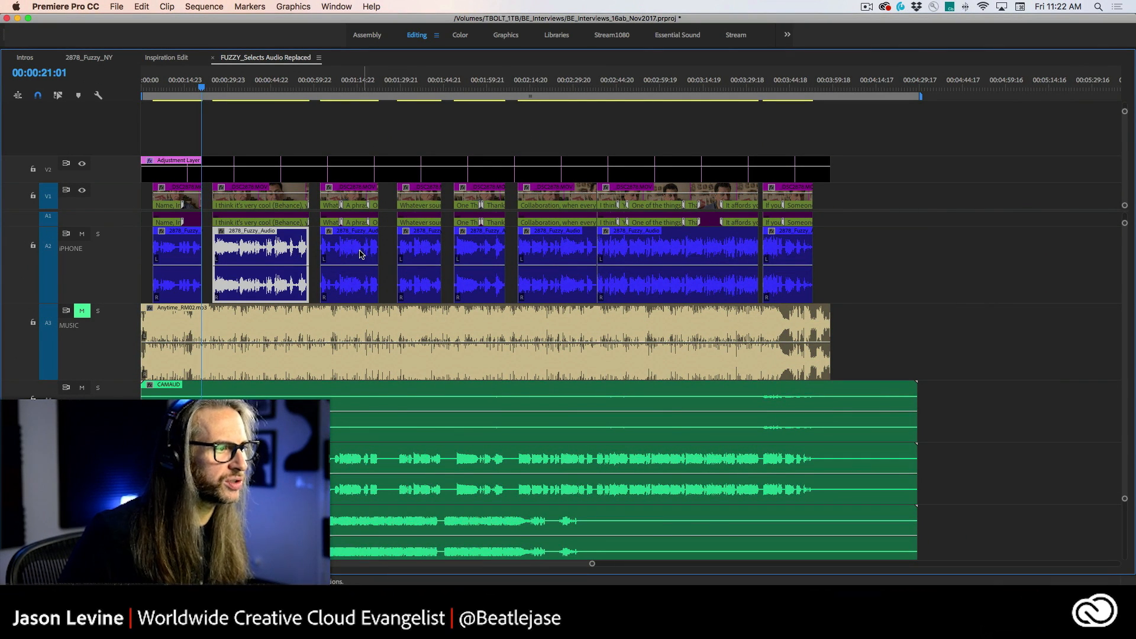
click(362, 255)
click(426, 259)
click(481, 252)
click(566, 250)
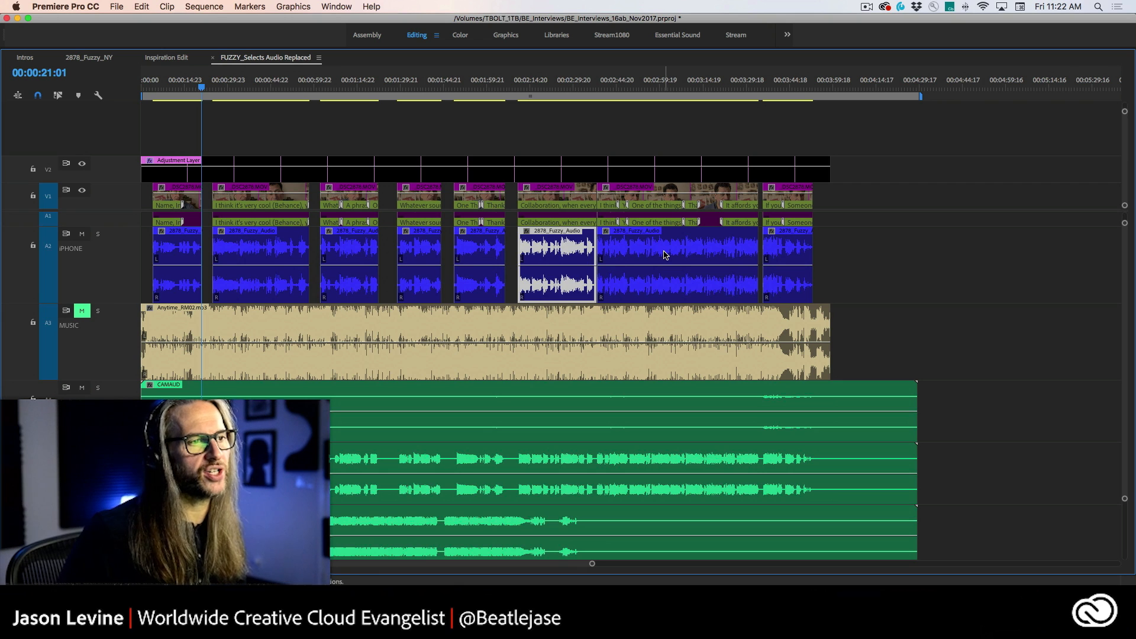
click(665, 255)
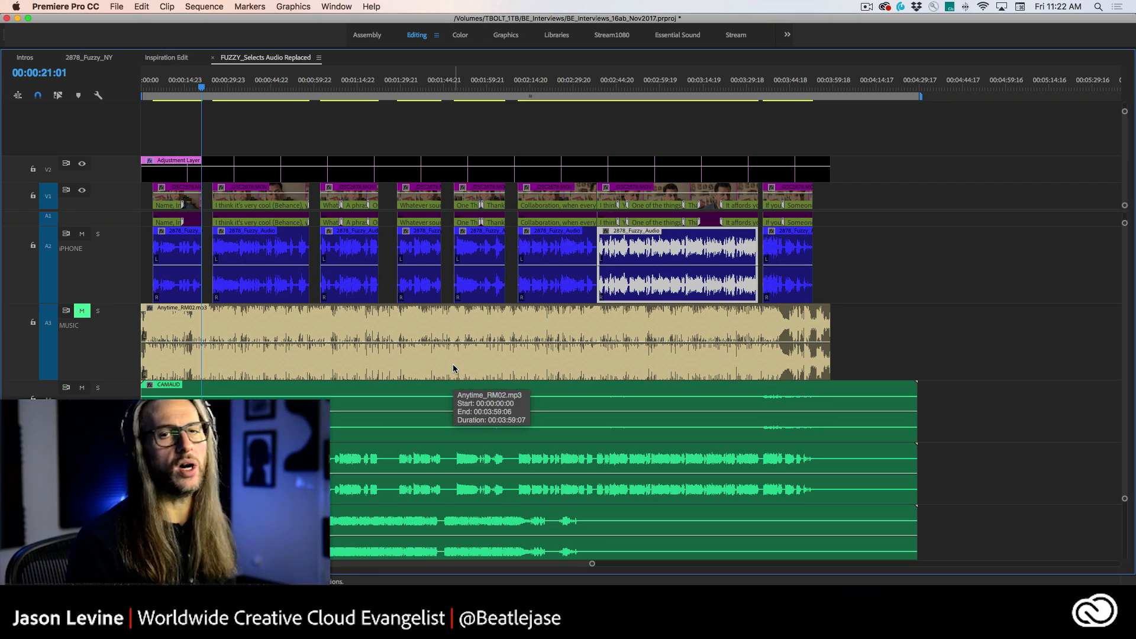
click(267, 416)
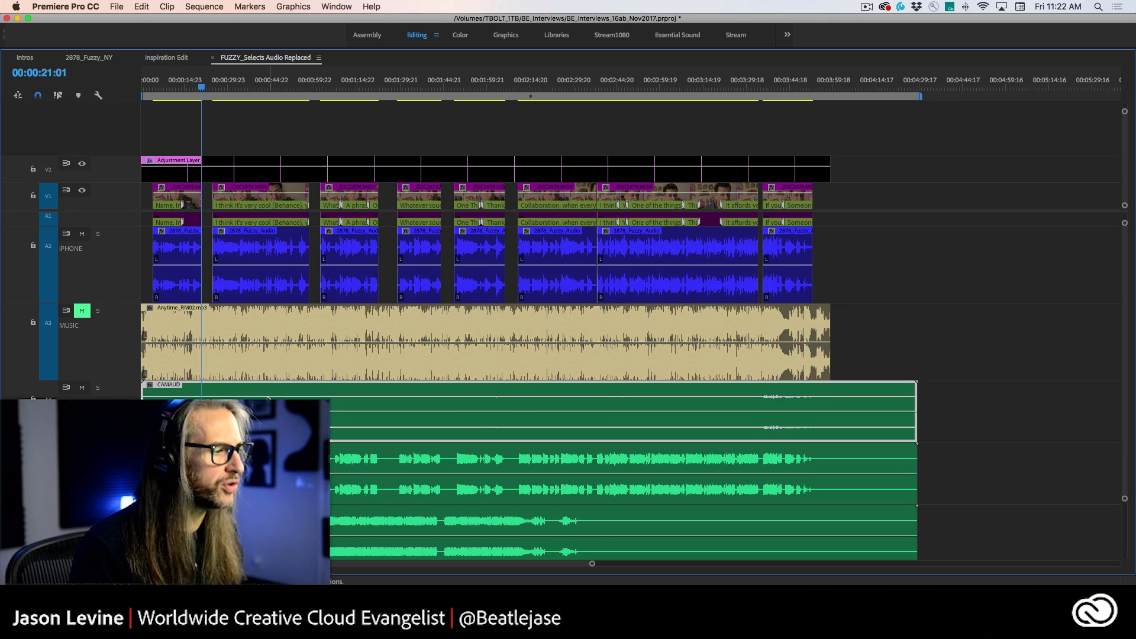
click(272, 472)
click(275, 530)
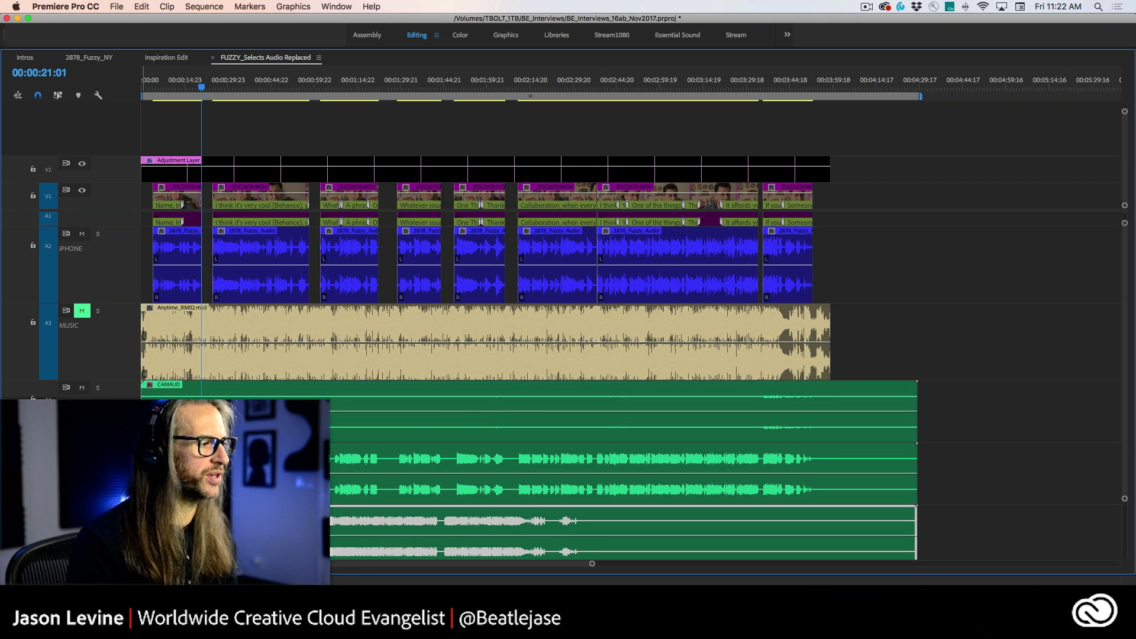
Step: Restore the timeline panel to normal size and start sending the whole sequence to Adobe Audition for editing
key(grave)
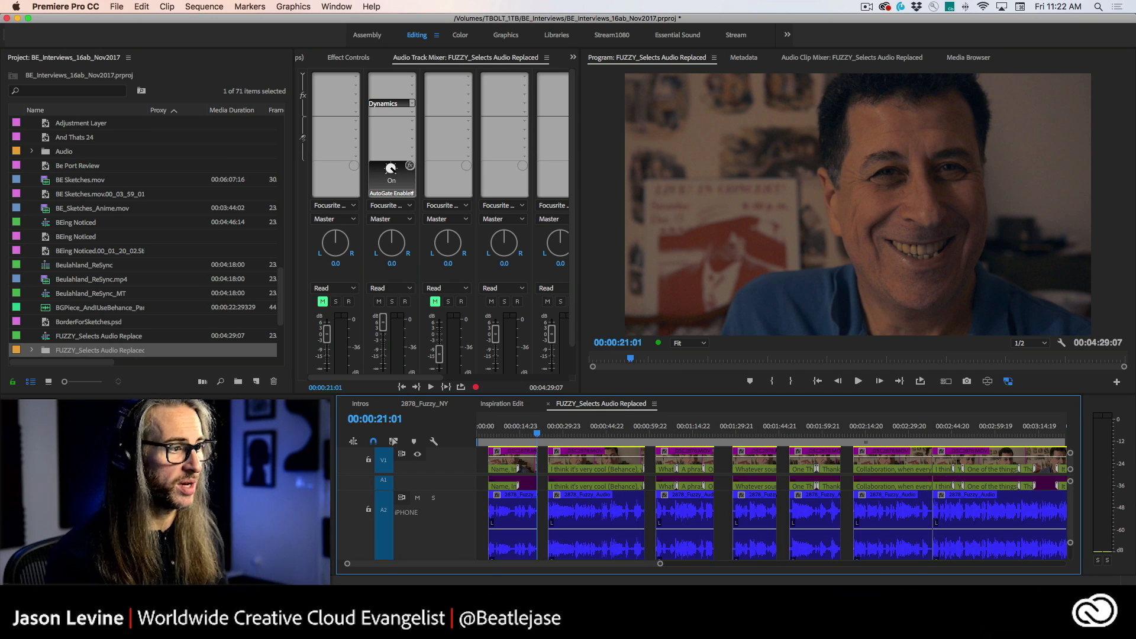
click(142, 6)
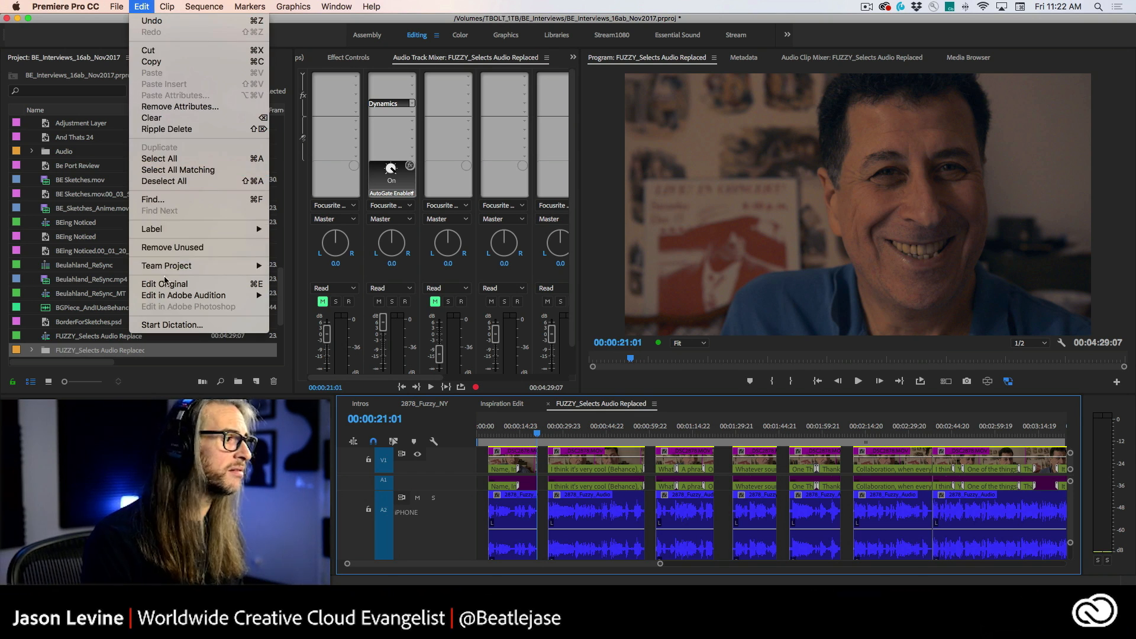
mouse_move(178, 295)
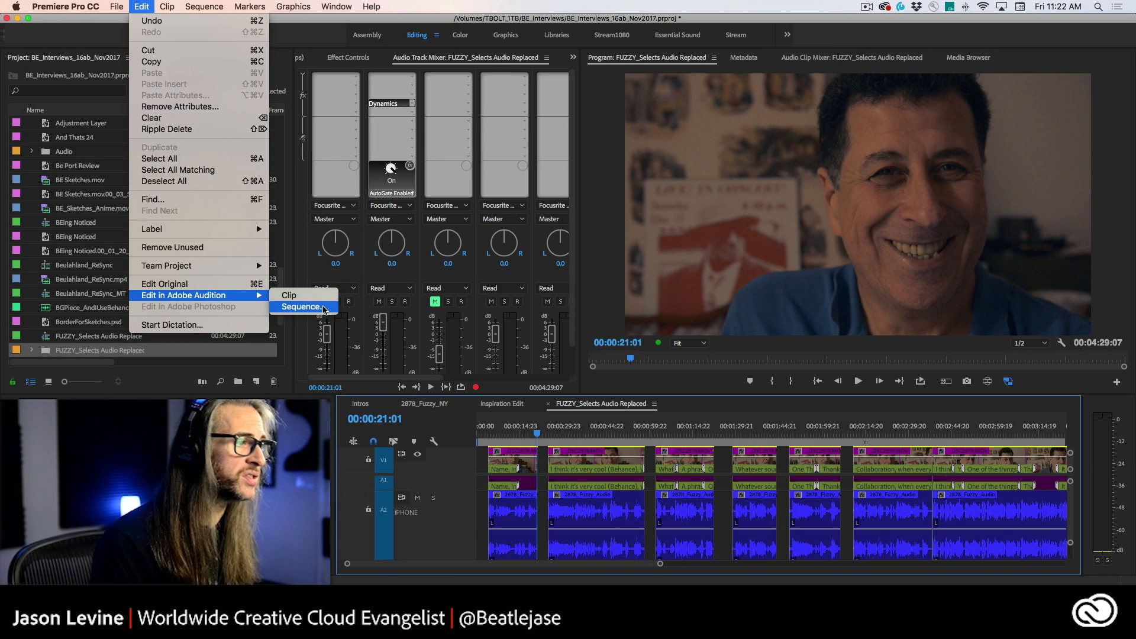